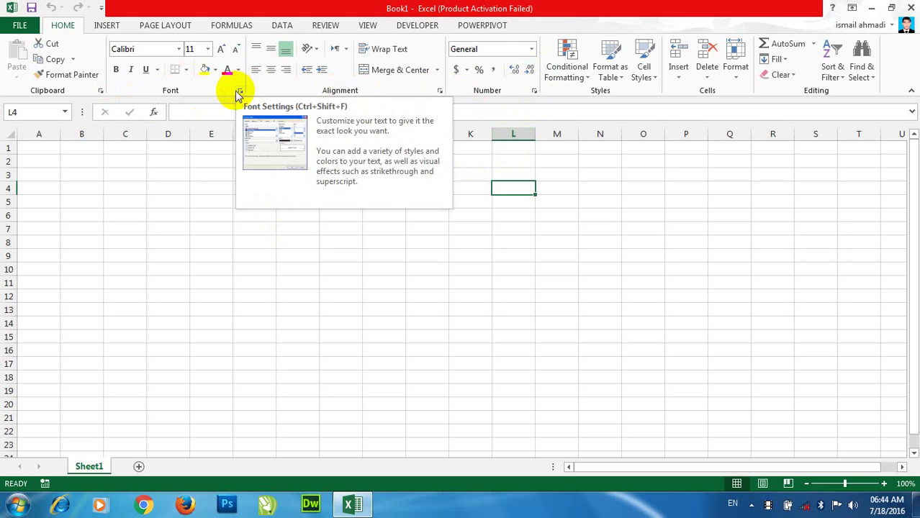
# Step: Open the Format Cells dialog and move it higher on screen
pyautogui.click(239, 91)
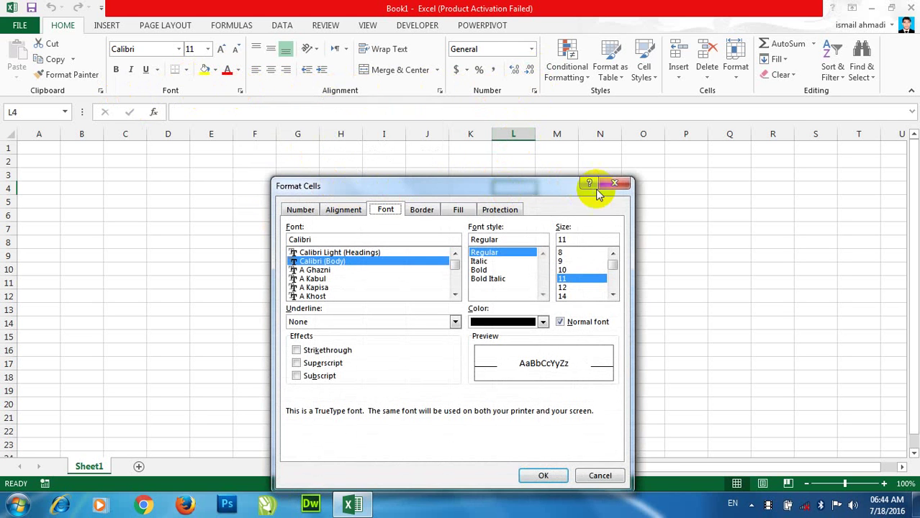
pyautogui.press('Escape')
pyautogui.click(440, 91)
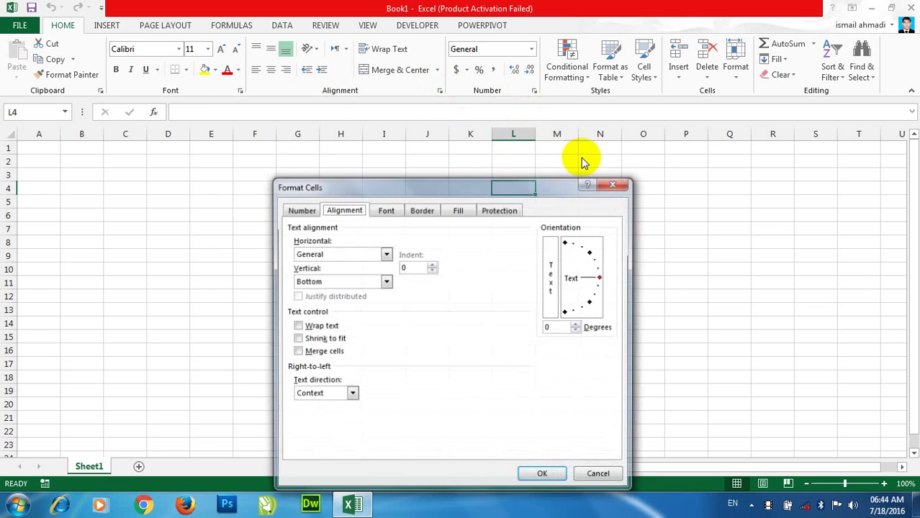
pyautogui.click(594, 181)
pyautogui.click(534, 91)
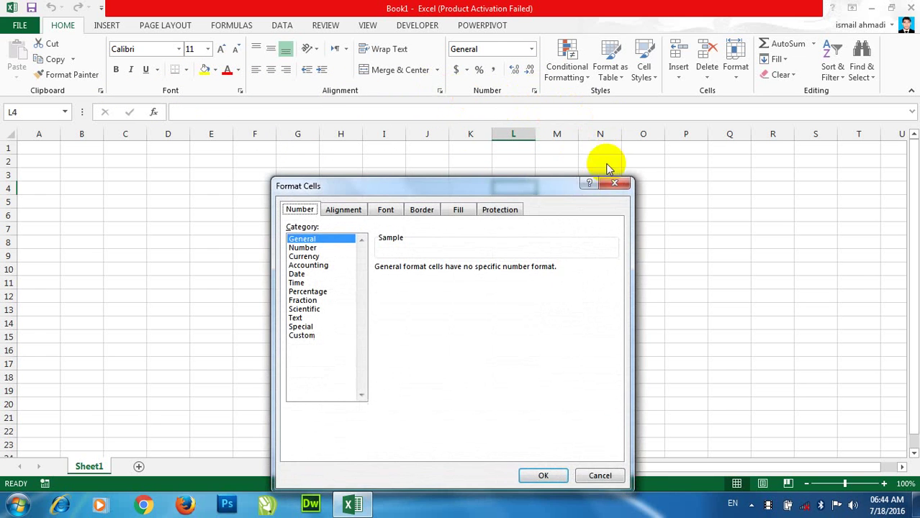
pyautogui.moveTo(548, 181); pyautogui.dragTo(570, 103)
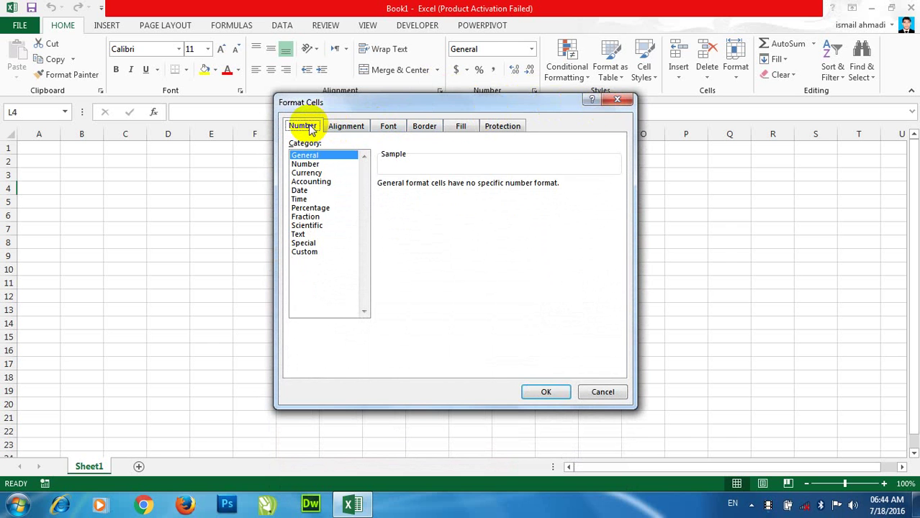
# Step: Browse the Alignment, Font, Border, Fill and Protection tabs, then return to Number
pyautogui.click(349, 127)
pyautogui.click(389, 127)
pyautogui.click(430, 127)
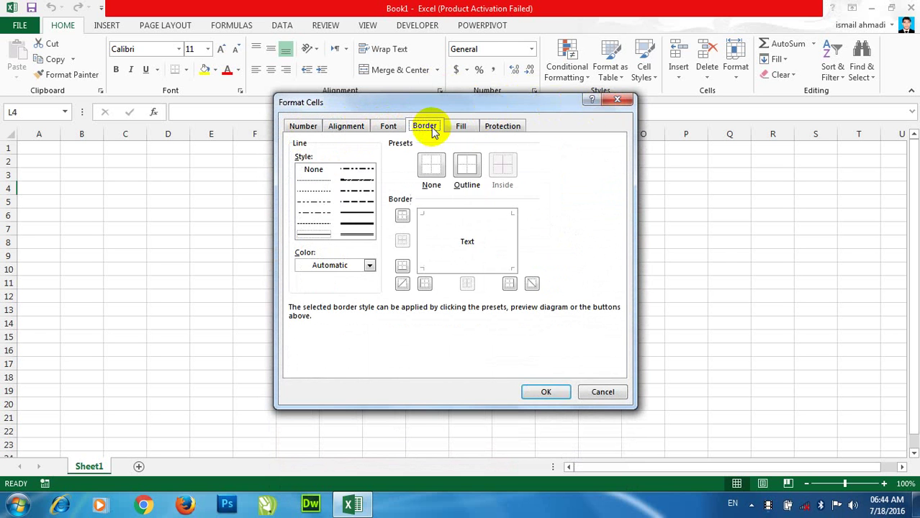
pyautogui.click(461, 127)
pyautogui.click(498, 126)
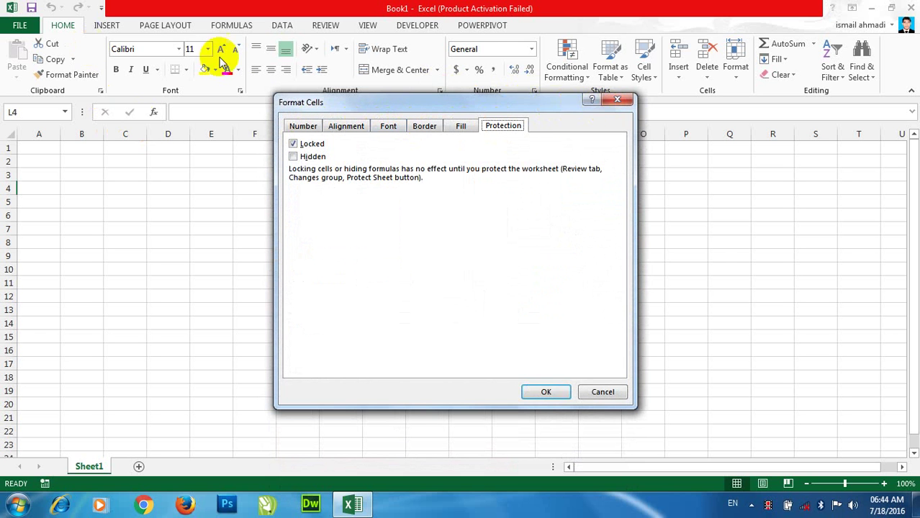
pyautogui.click(311, 128)
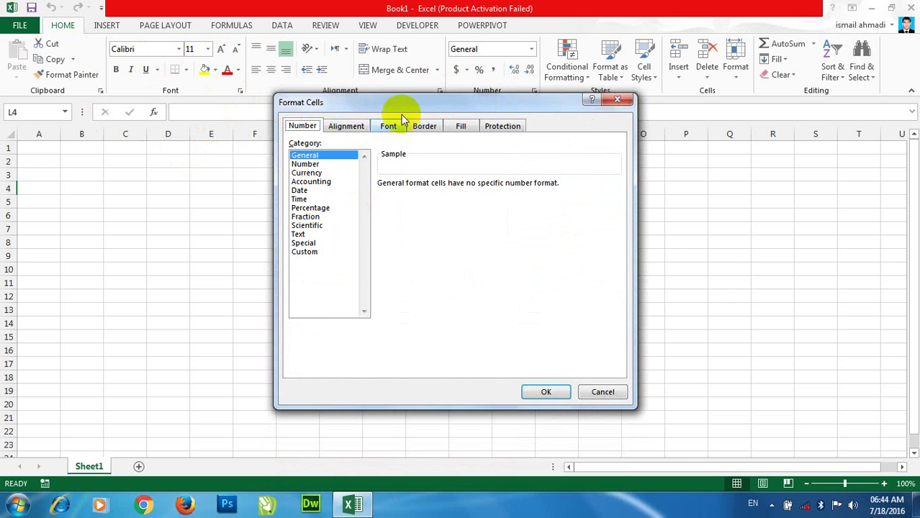
# Step: Close Format Cells and show the Number Format list, General to Scientific
pyautogui.moveTo(411, 112); pyautogui.dragTo(432, 136)
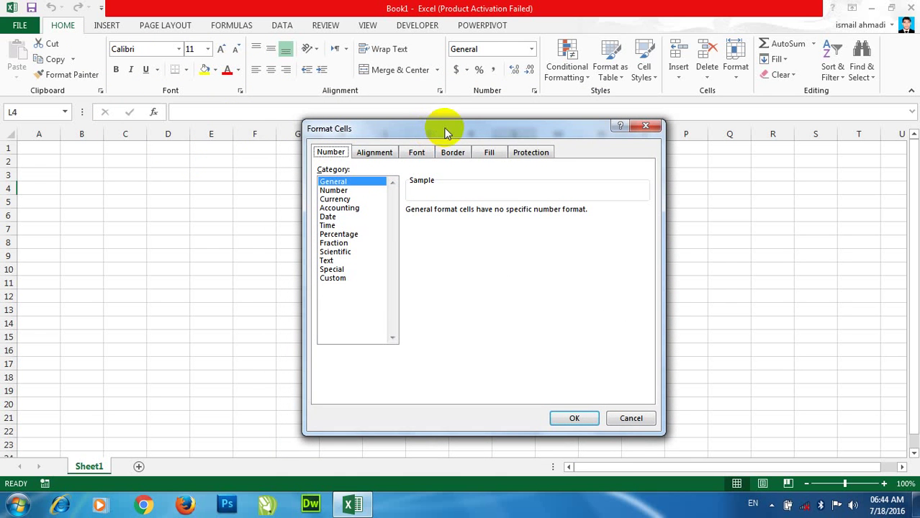
pyautogui.click(646, 127)
pyautogui.click(532, 49)
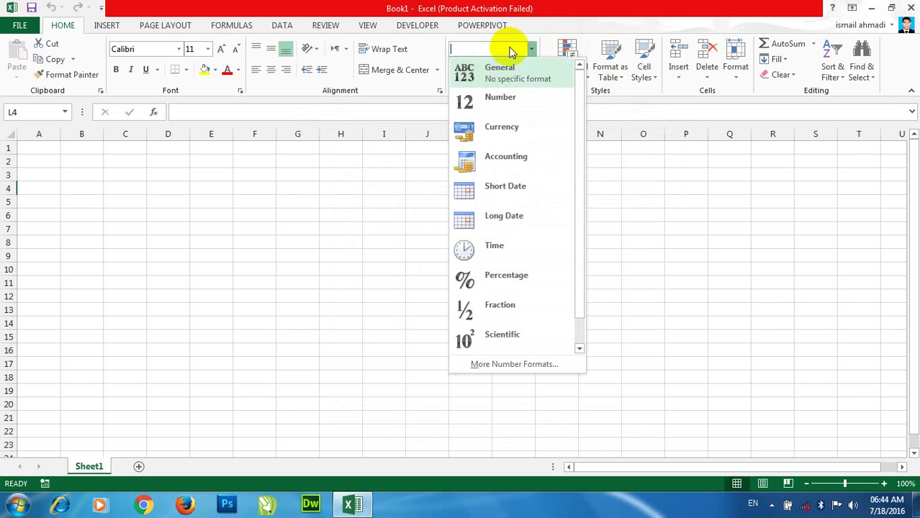
pyautogui.click(532, 49)
pyautogui.click(533, 91)
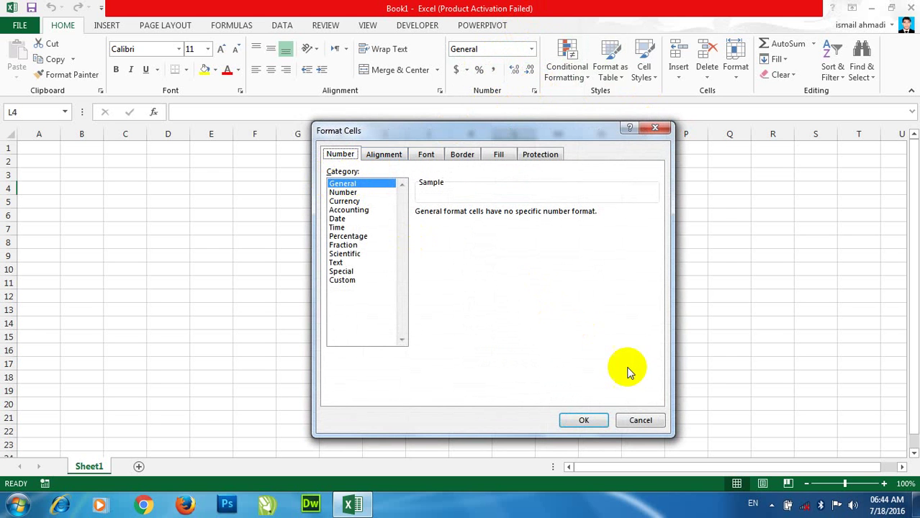
pyautogui.click(635, 422)
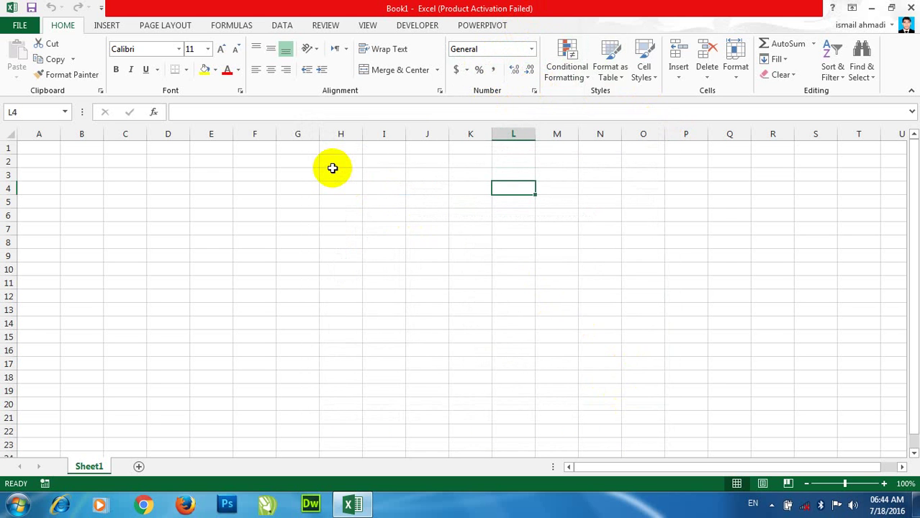
pyautogui.click(534, 91)
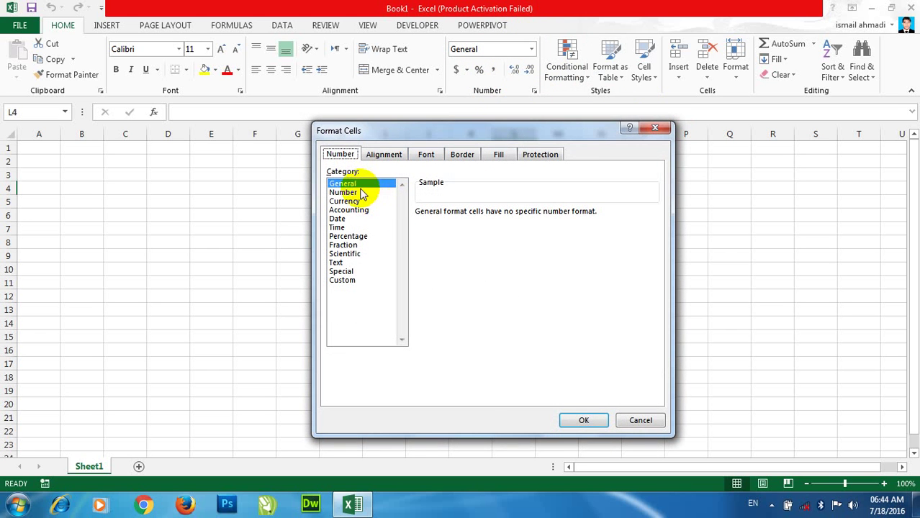
pyautogui.click(360, 193)
pyautogui.click(640, 421)
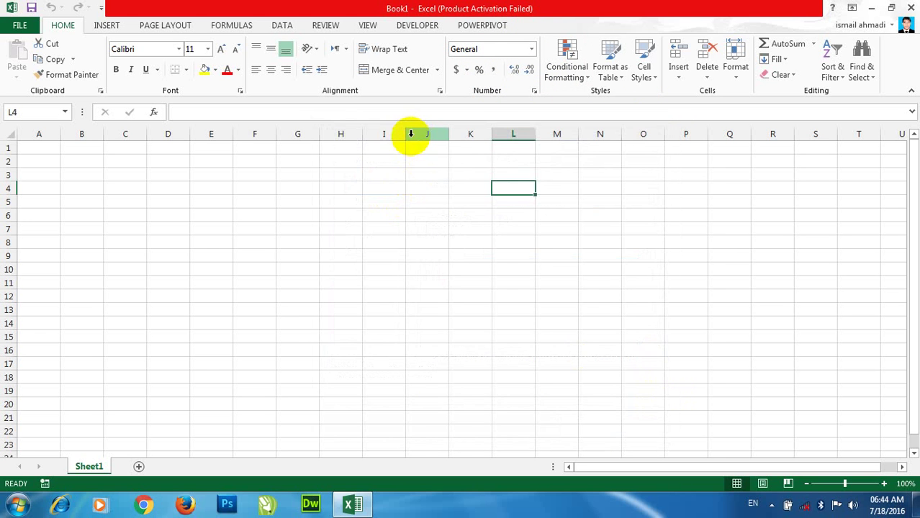
pyautogui.moveTo(406, 134); pyautogui.dragTo(453, 135)
pyautogui.click(414, 148)
pyautogui.write('43534534534534')
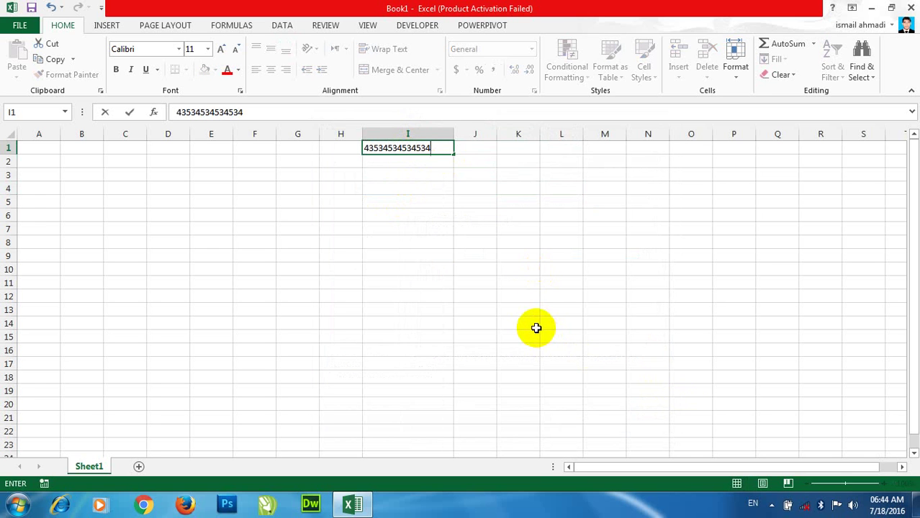
pyautogui.click(537, 328)
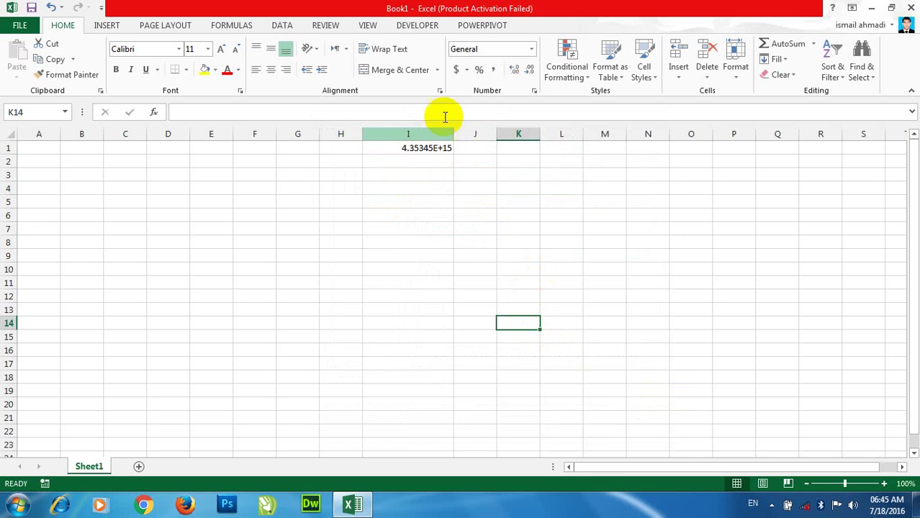
pyautogui.moveTo(454, 134); pyautogui.dragTo(479, 136)
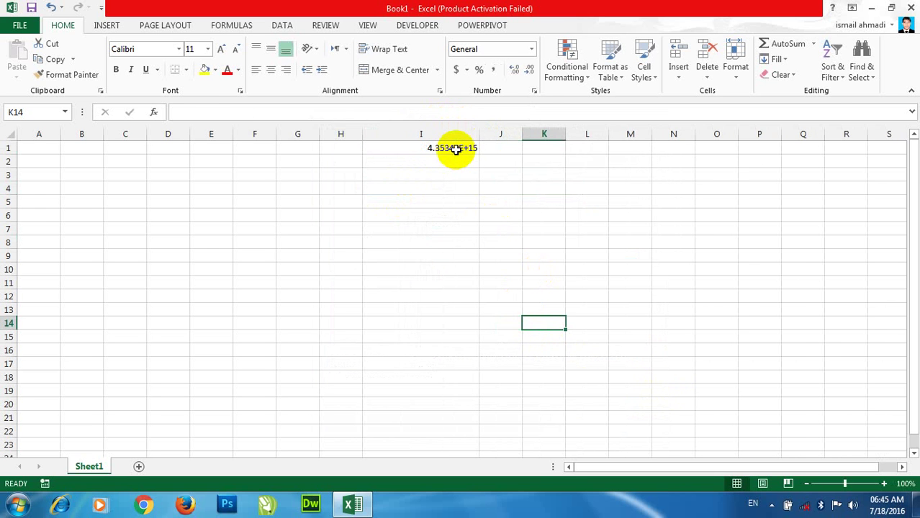
# Step: Open Format Cells on the Number tab for cell I1
pyautogui.click(442, 147)
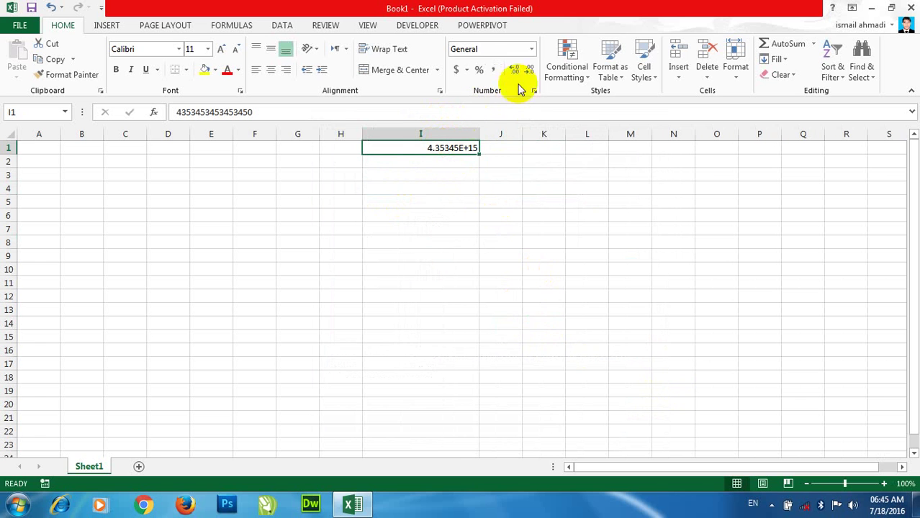
pyautogui.click(532, 50)
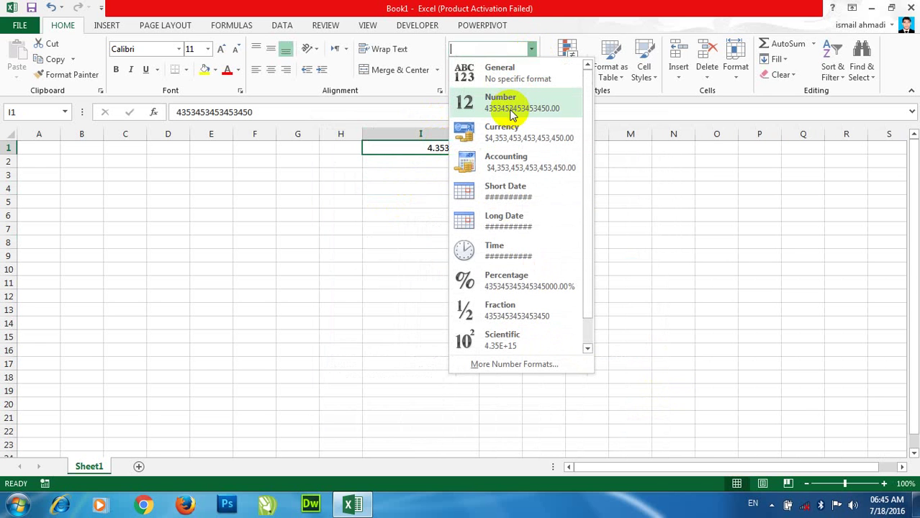
pyautogui.click(554, 29)
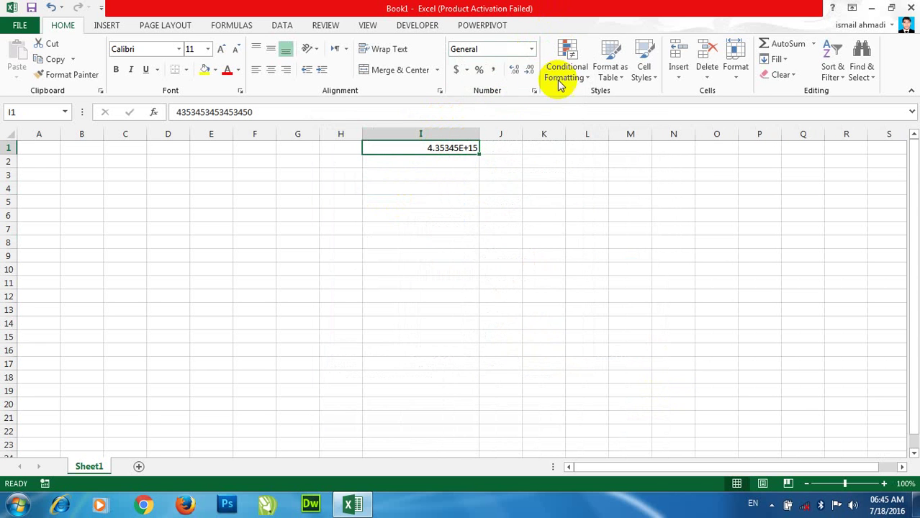
pyautogui.click(534, 91)
# Step: Format I1 as Number with 4 decimals and thousands separators
pyautogui.click(344, 192)
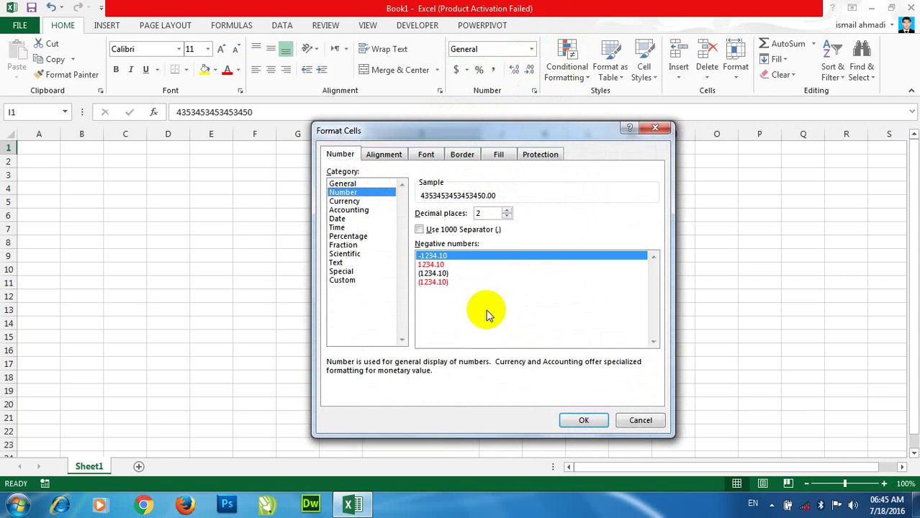
pyautogui.click(582, 423)
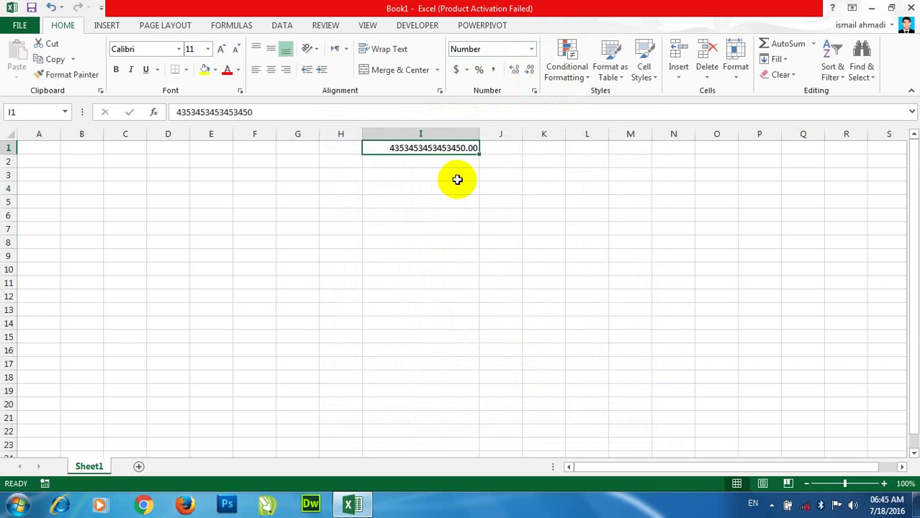
pyautogui.click(534, 92)
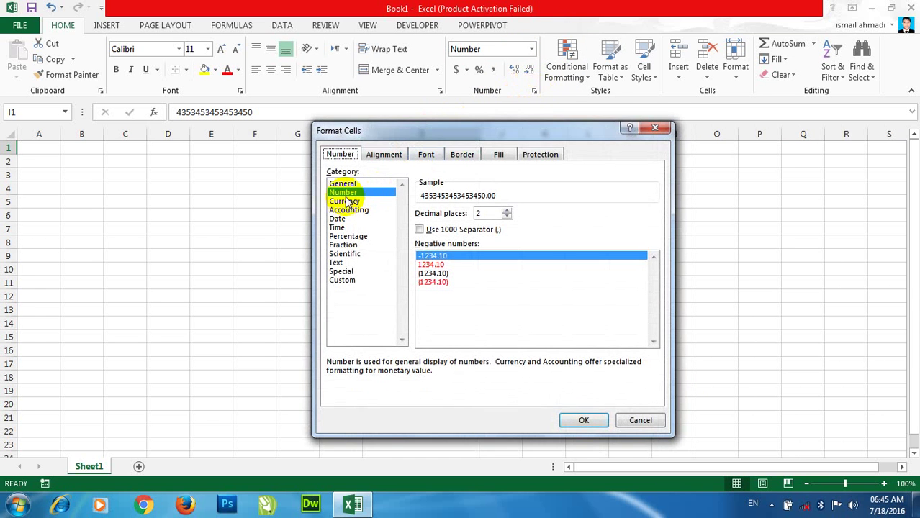
pyautogui.click(435, 233)
pyautogui.write('4')
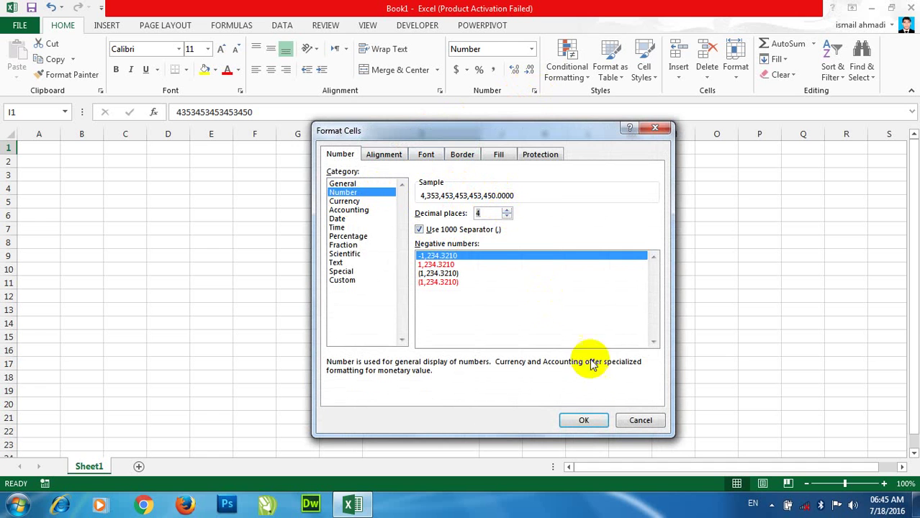
pyautogui.click(583, 421)
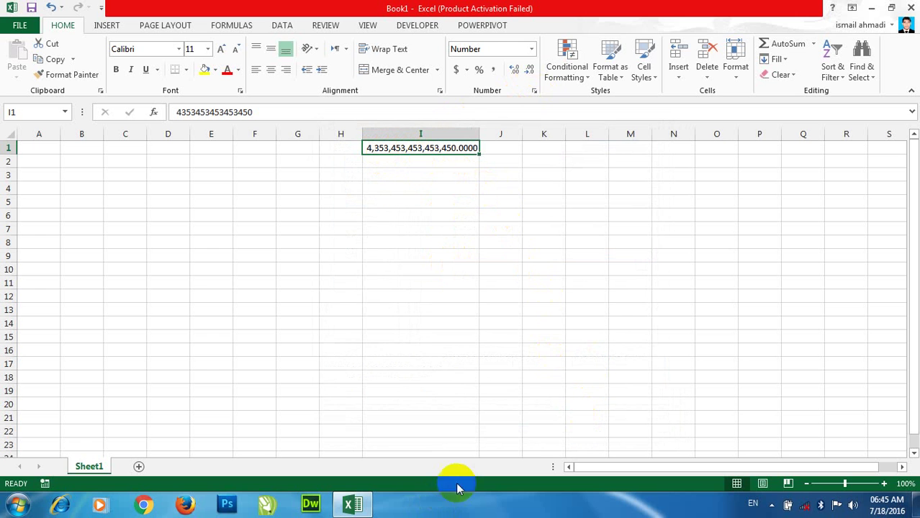
# Step: Switch I1 to Currency format and autofit column I to show $4,353,453,453,453,450.0000
pyautogui.click(534, 91)
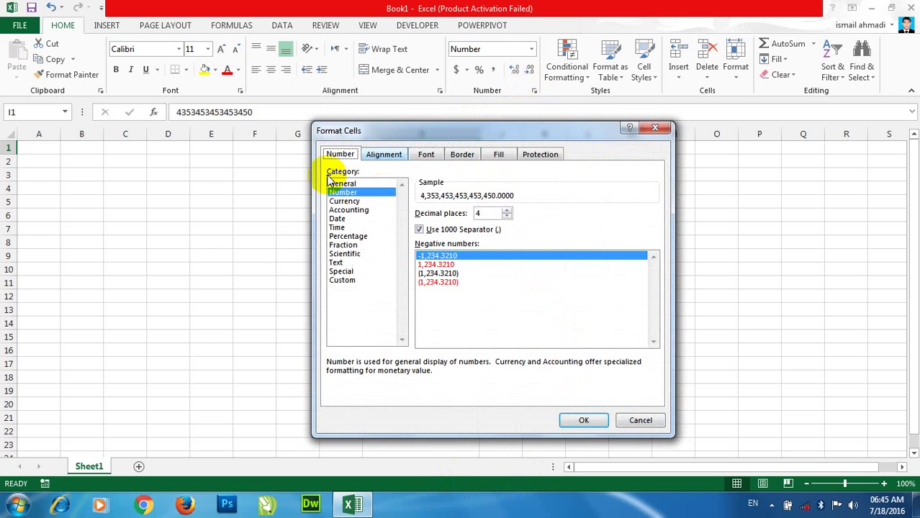
pyautogui.click(350, 201)
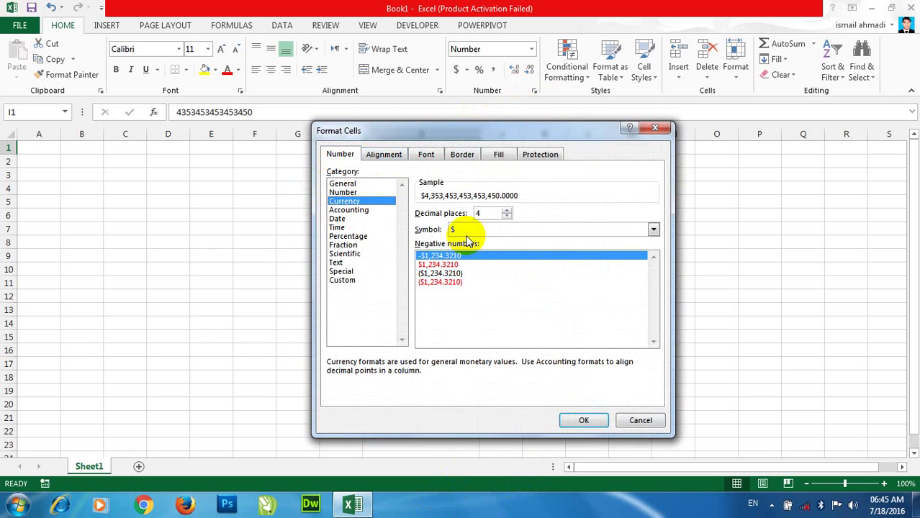
pyautogui.click(584, 421)
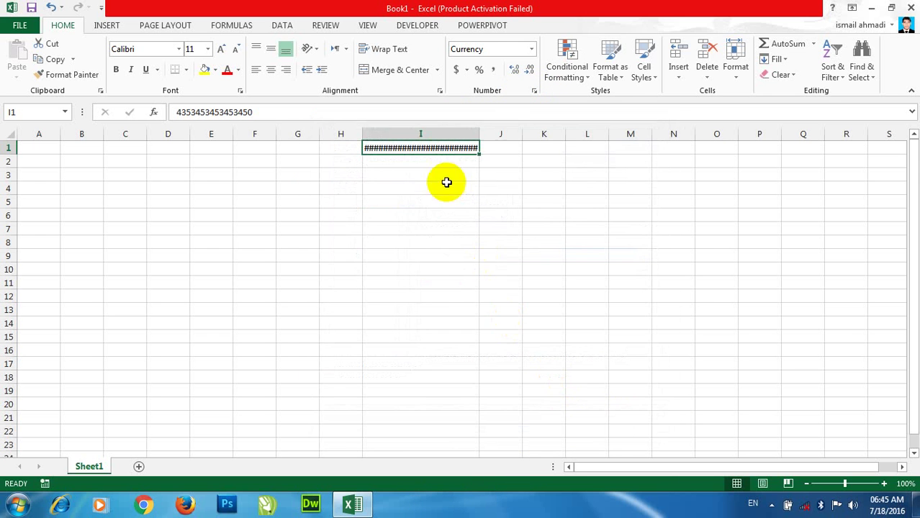
pyautogui.doubleClick(479, 136)
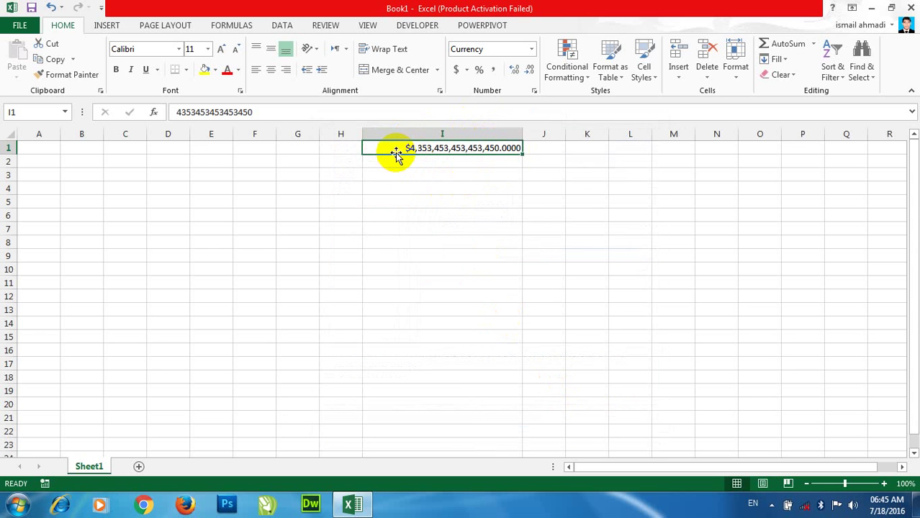
# Step: Enter the numbers 324, 23, 423 … 4 into L1:L18
pyautogui.click(597, 148)
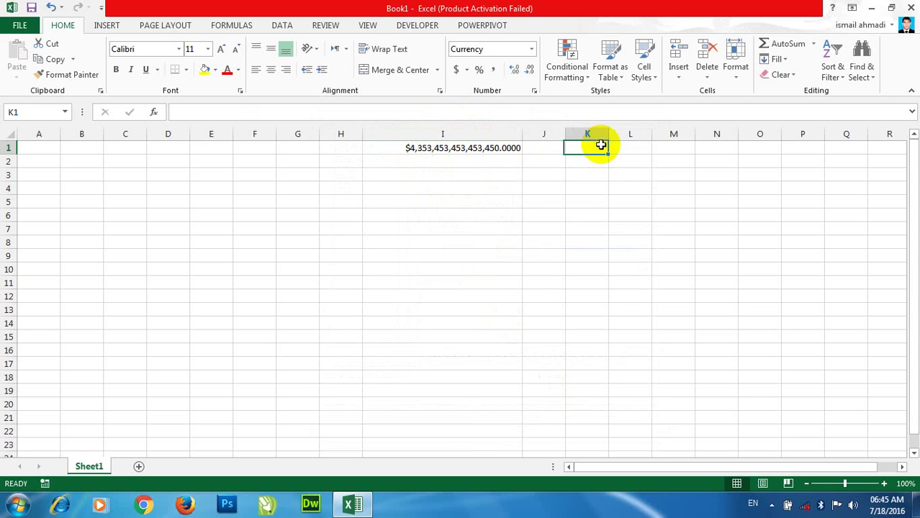
pyautogui.click(623, 149)
pyautogui.write('324 23')
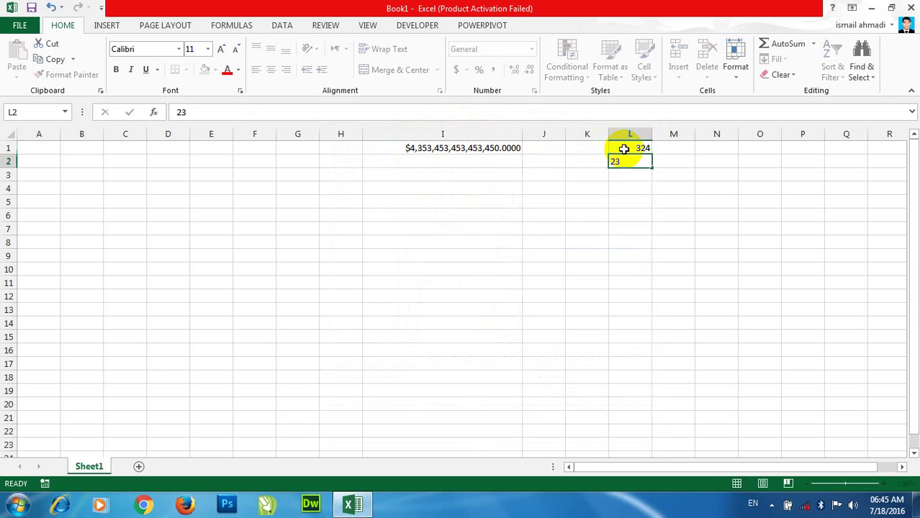
pyautogui.write(' 423 4 23 4 23 423 4 23 42 34 23 4')
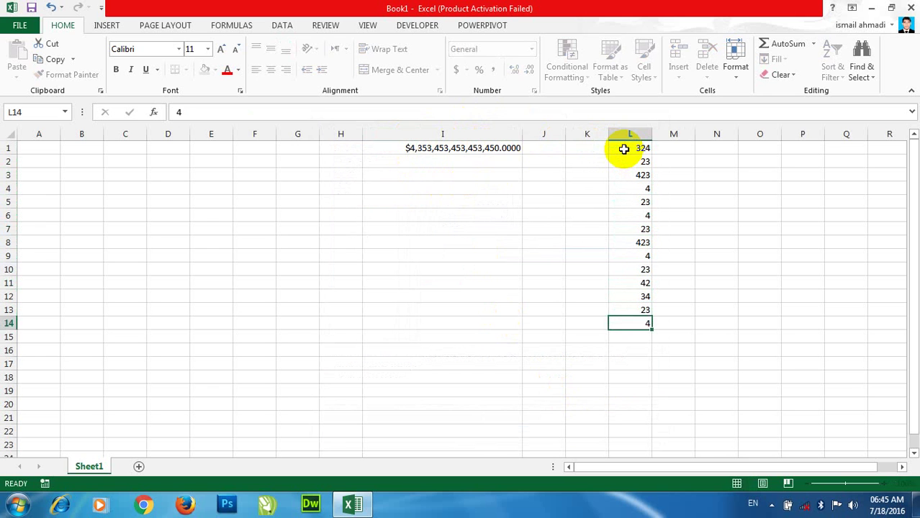
pyautogui.write(' 234 23 423 4')
pyautogui.press('Return')
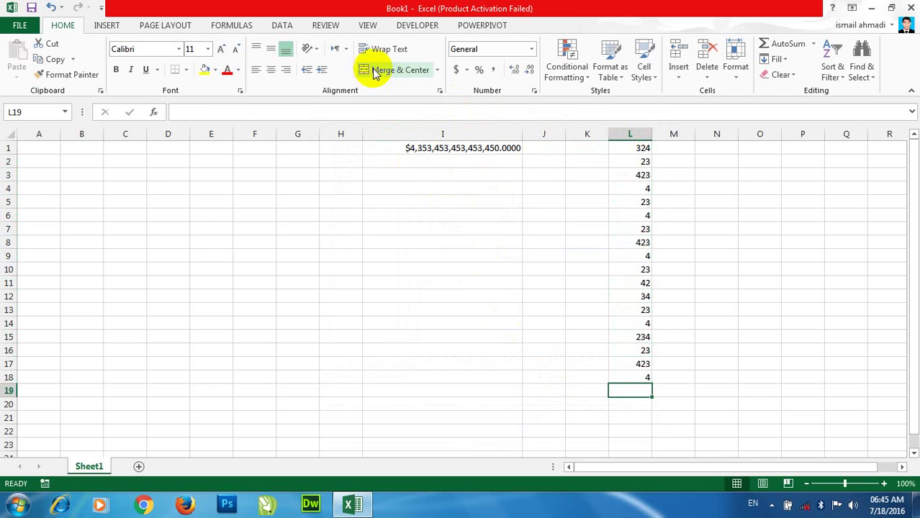
# Step: Select all of column L and open Format Cells
pyautogui.click(466, 70)
pyautogui.click(762, 203)
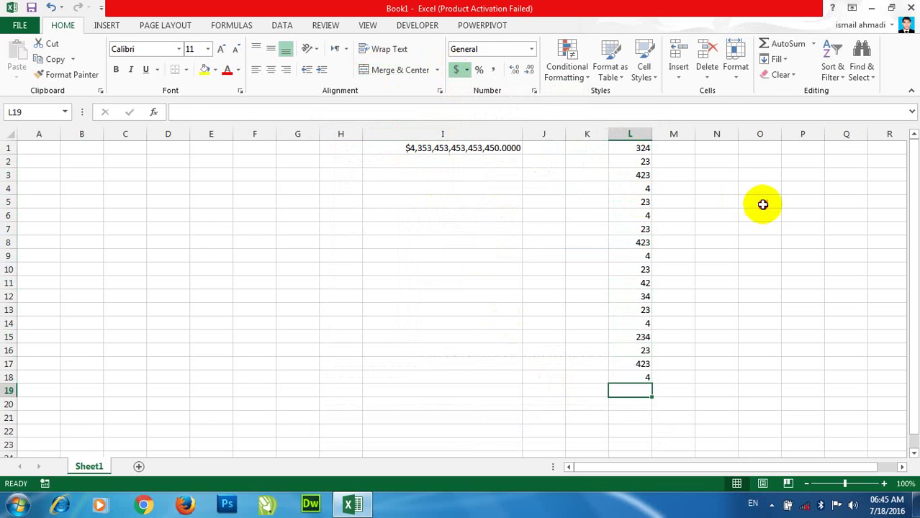
pyautogui.click(641, 134)
pyautogui.click(534, 90)
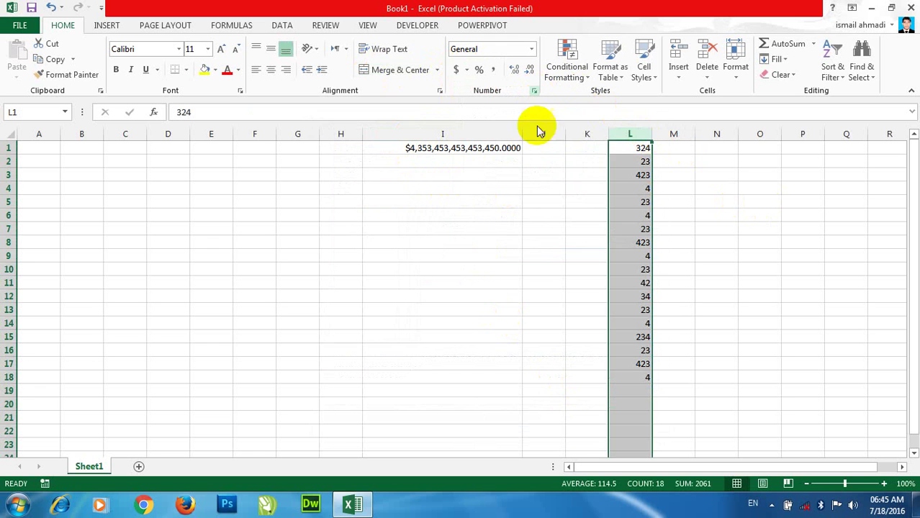
# Step: Choose the Currency category and scroll through the currency Symbol list
pyautogui.click(343, 202)
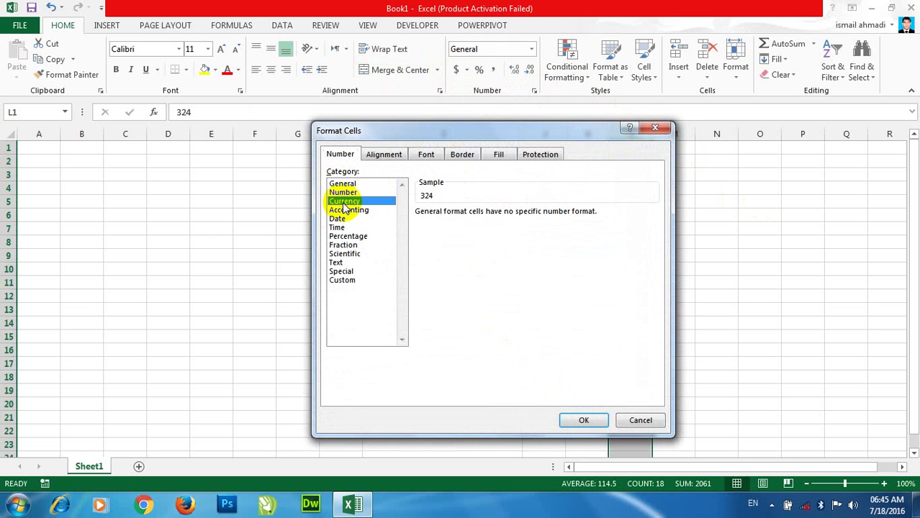
pyautogui.click(473, 236)
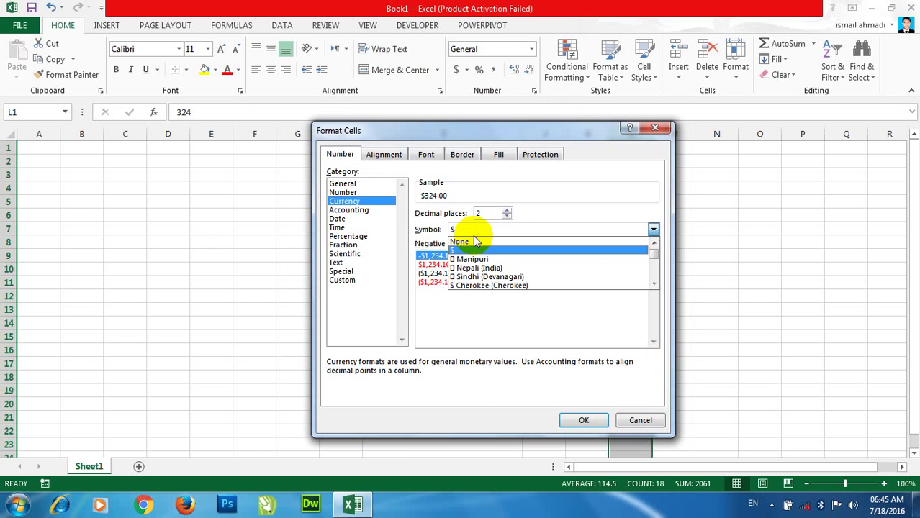
pyautogui.click(654, 286)
pyautogui.click(654, 286)
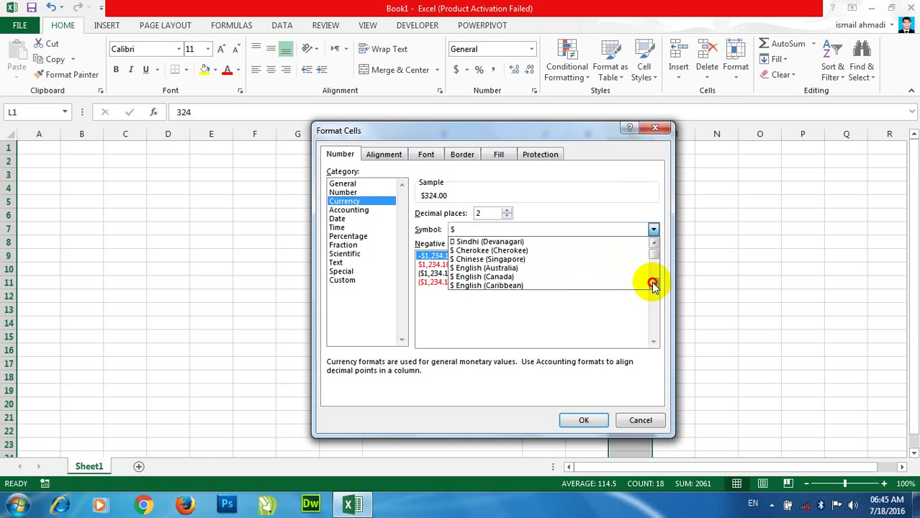
pyautogui.click(654, 285)
pyautogui.click(654, 286)
pyautogui.click(654, 285)
pyautogui.click(654, 285)
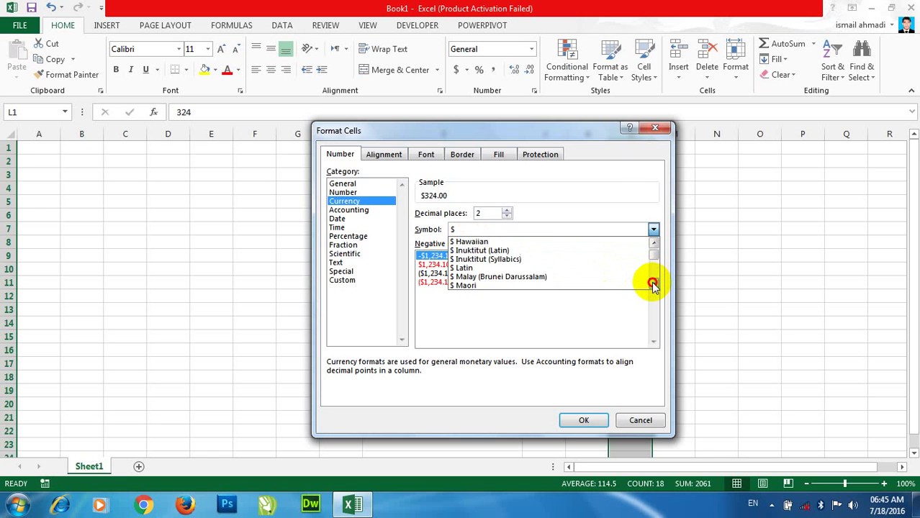
pyautogui.click(654, 285)
pyautogui.click(654, 258)
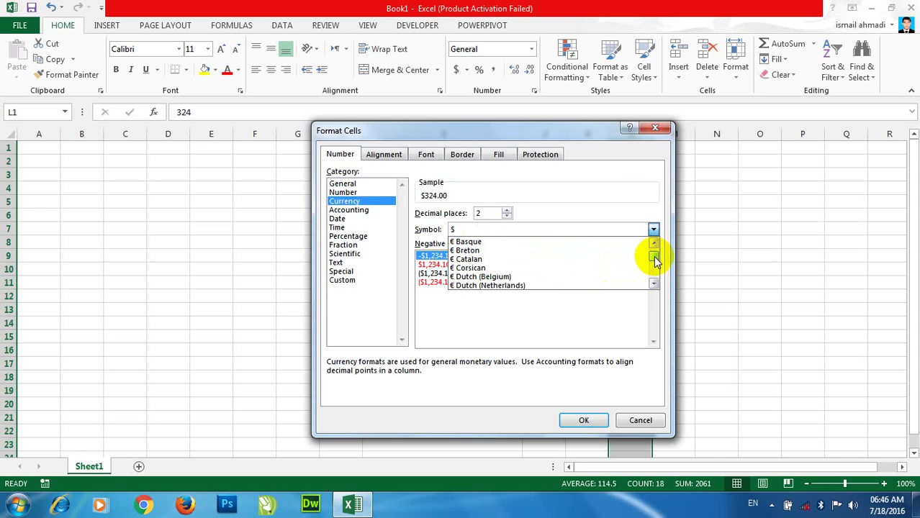
# Step: Pick the Rs Urdu (Pakistan) symbol and apply it to column L
pyautogui.click(657, 284)
pyautogui.click(657, 284)
pyautogui.click(657, 284)
pyautogui.click(656, 284)
pyautogui.click(657, 285)
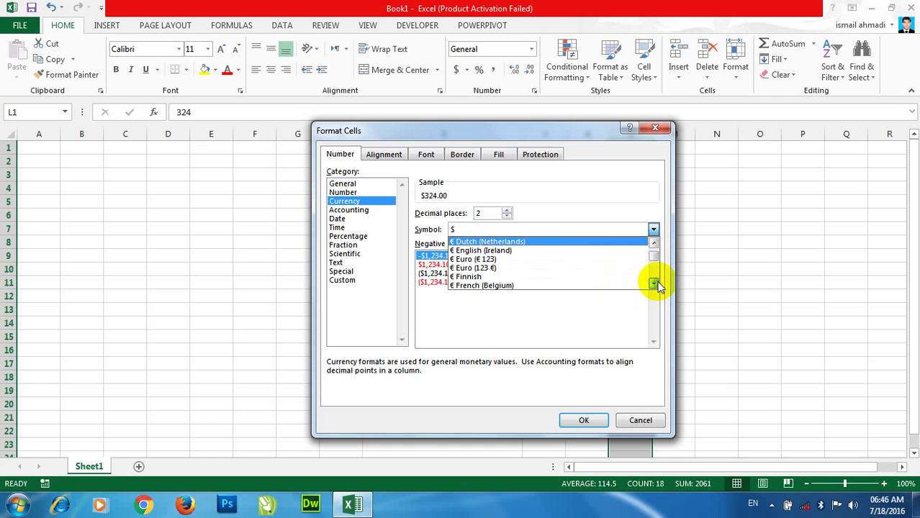
pyautogui.click(656, 285)
pyautogui.click(657, 284)
pyautogui.click(656, 284)
pyautogui.click(657, 285)
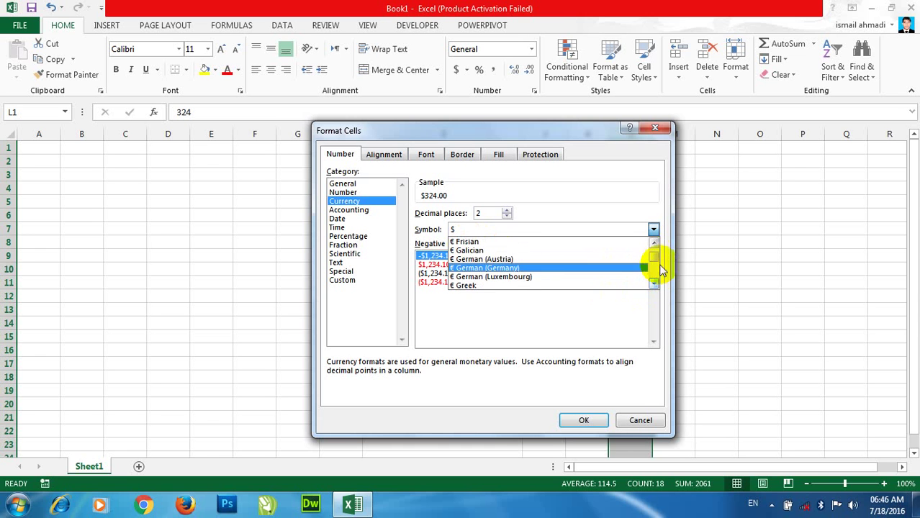
pyautogui.moveTo(657, 264); pyautogui.dragTo(656, 286)
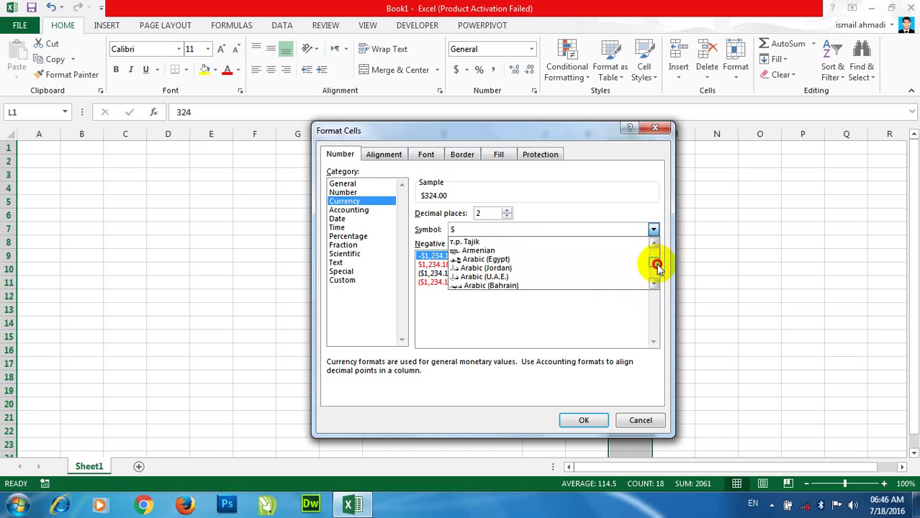
pyautogui.click(657, 285)
pyautogui.click(657, 284)
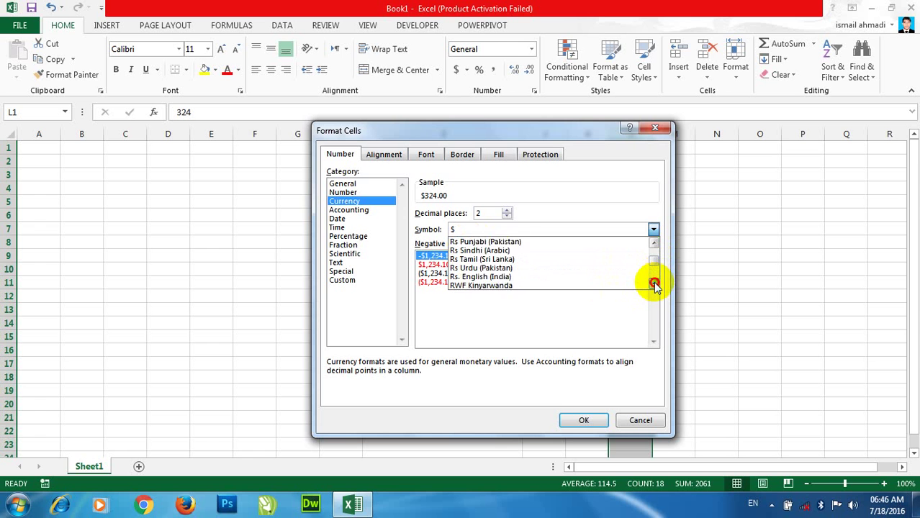
pyautogui.click(656, 285)
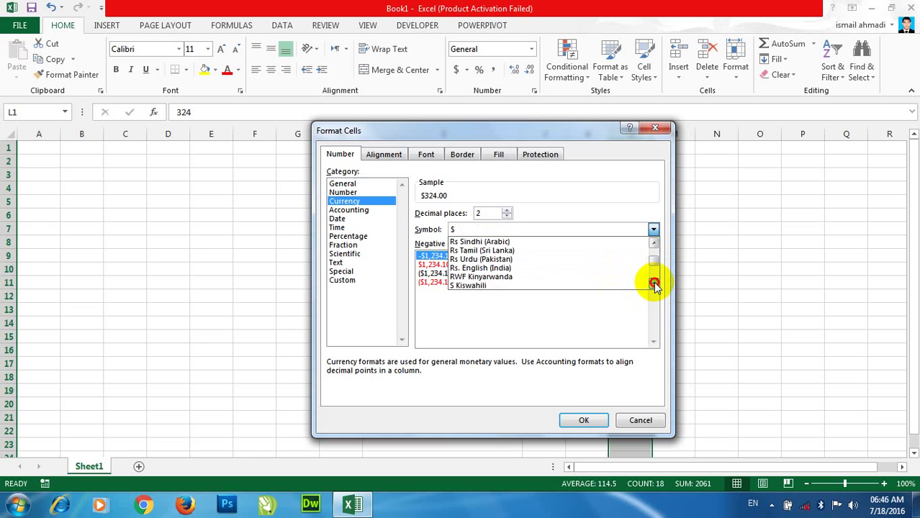
pyautogui.click(479, 259)
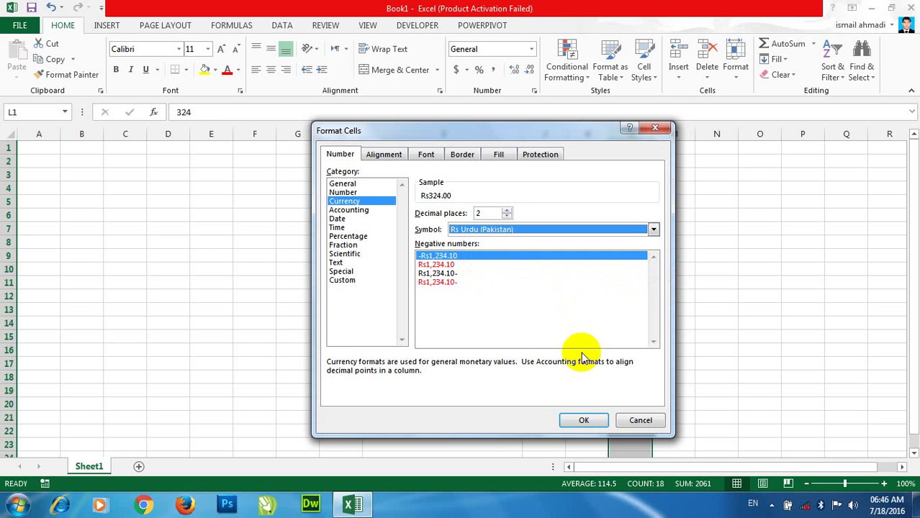
pyautogui.click(585, 419)
# Step: Check the Accounting category without applying it, then widen column L for the Rs values
pyautogui.click(754, 348)
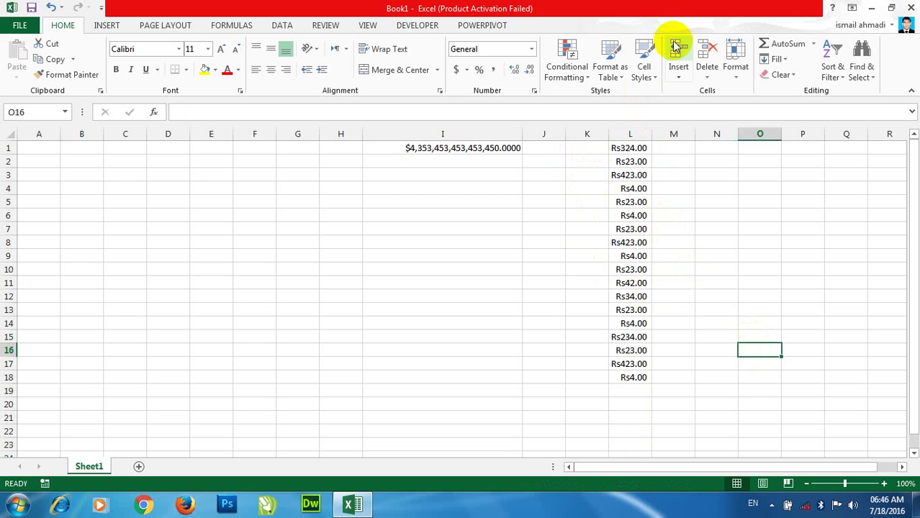
pyautogui.click(534, 90)
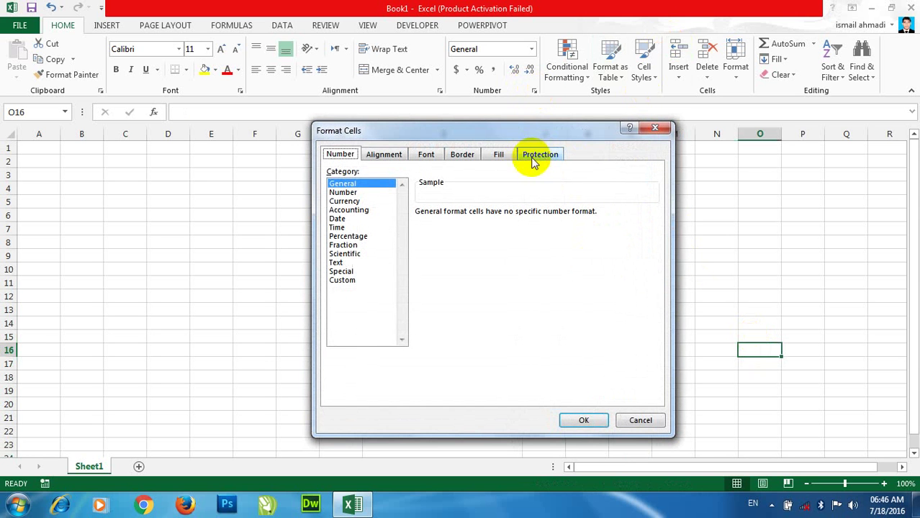
pyautogui.click(353, 210)
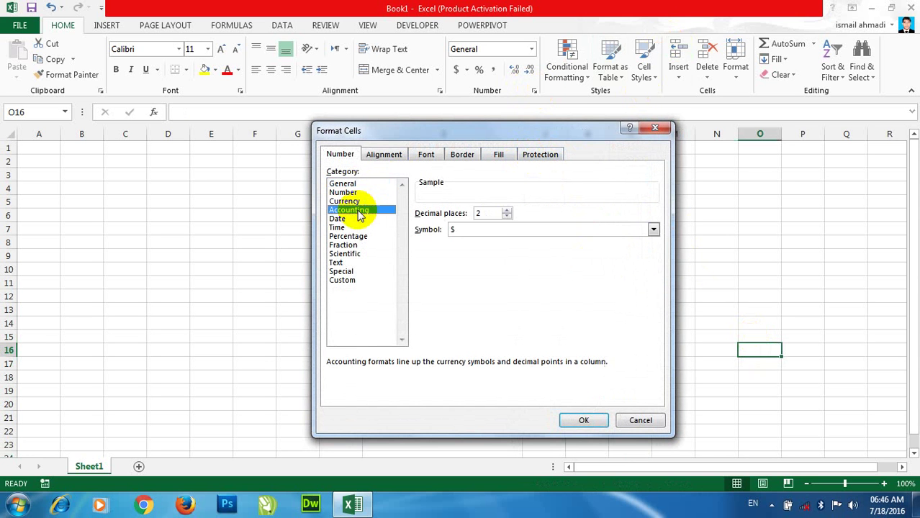
pyautogui.click(638, 422)
pyautogui.click(657, 203)
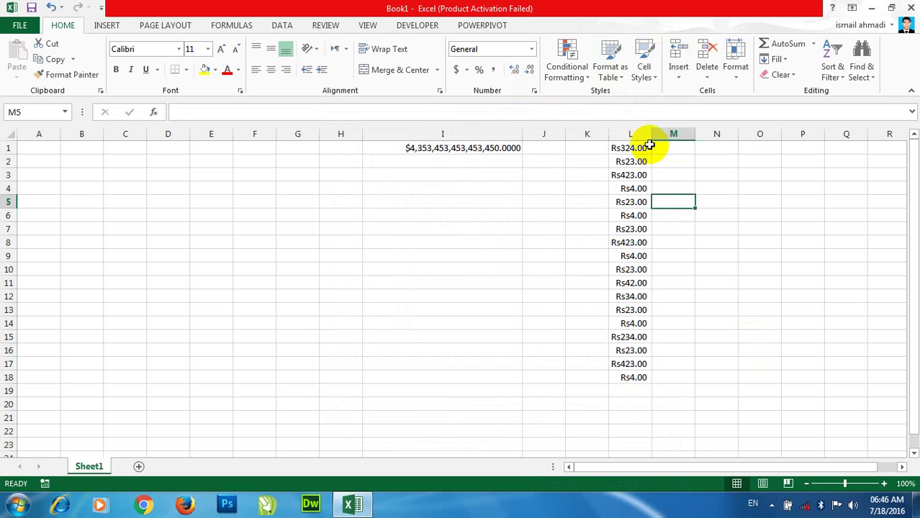
pyautogui.moveTo(651, 134); pyautogui.dragTo(728, 135)
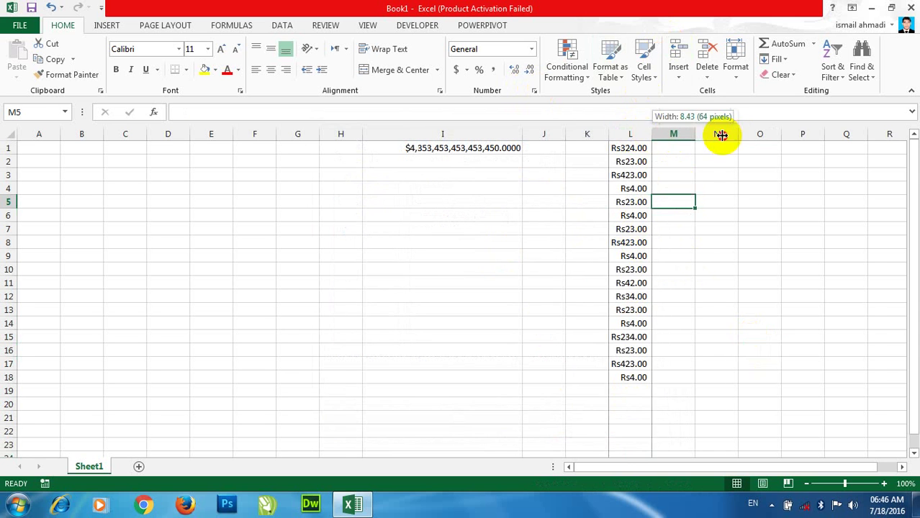
# Step: Enter the numbers 4, 23, 423 … 234 into K1:K21
pyautogui.click(580, 147)
pyautogui.write('4 23 423')
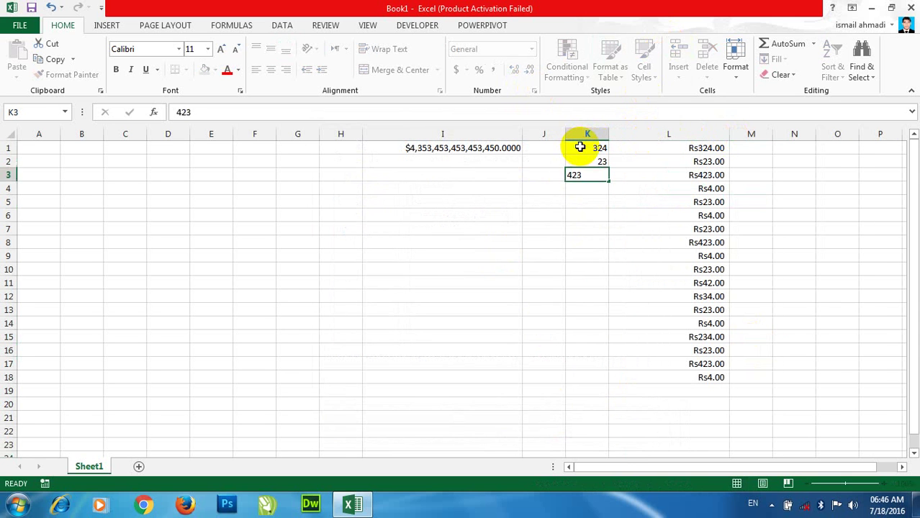
pyautogui.write(' 4 23 423 4 23 423  423 4 23 423')
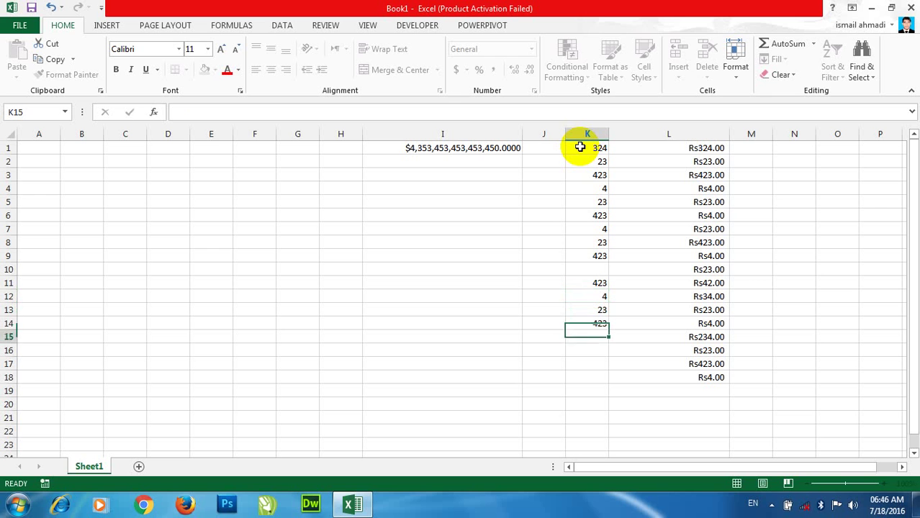
pyautogui.write(' 4 23 4 23 423 4 234')
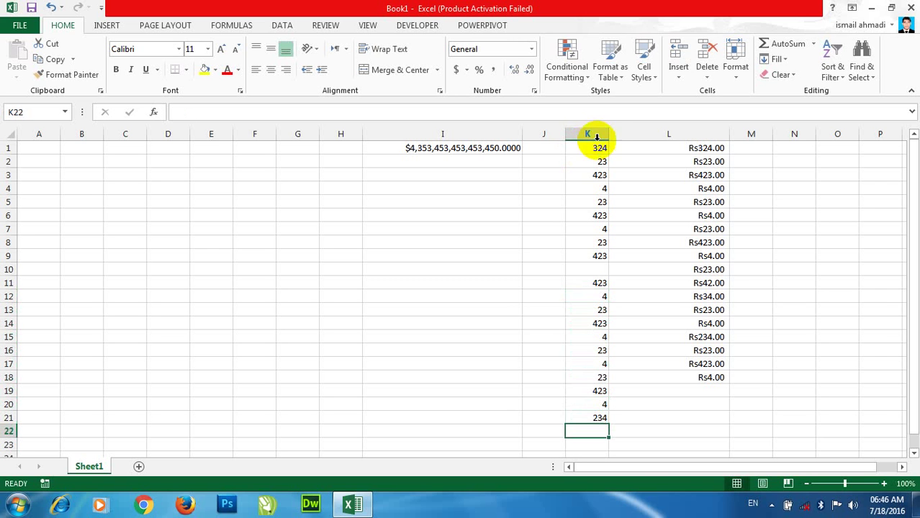
pyautogui.moveTo(609, 134); pyautogui.dragTo(625, 134)
# Step: Apply $ Accounting format to column K and widen the column
pyautogui.click(595, 134)
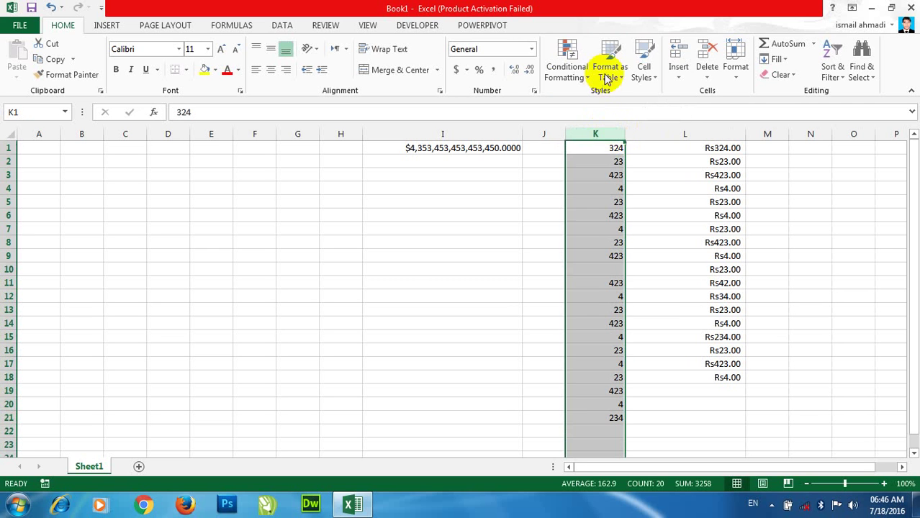
pyautogui.click(535, 90)
pyautogui.click(349, 210)
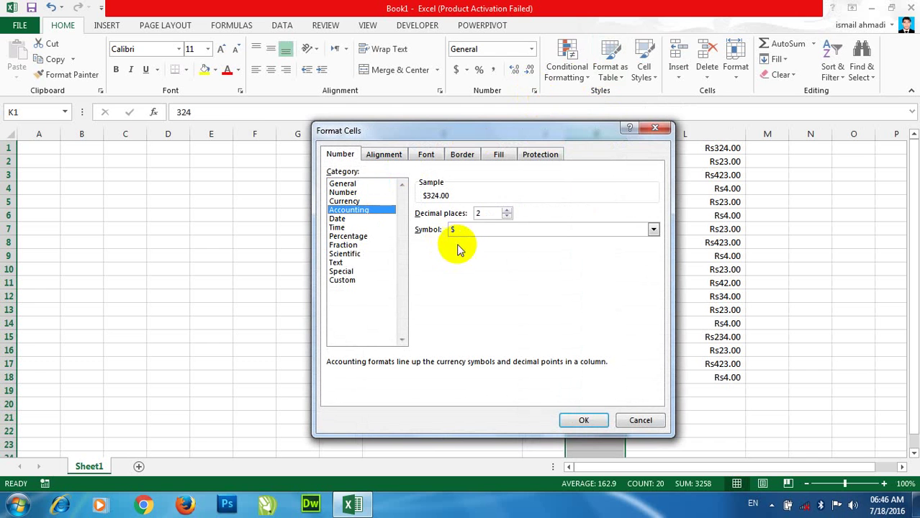
pyautogui.click(584, 421)
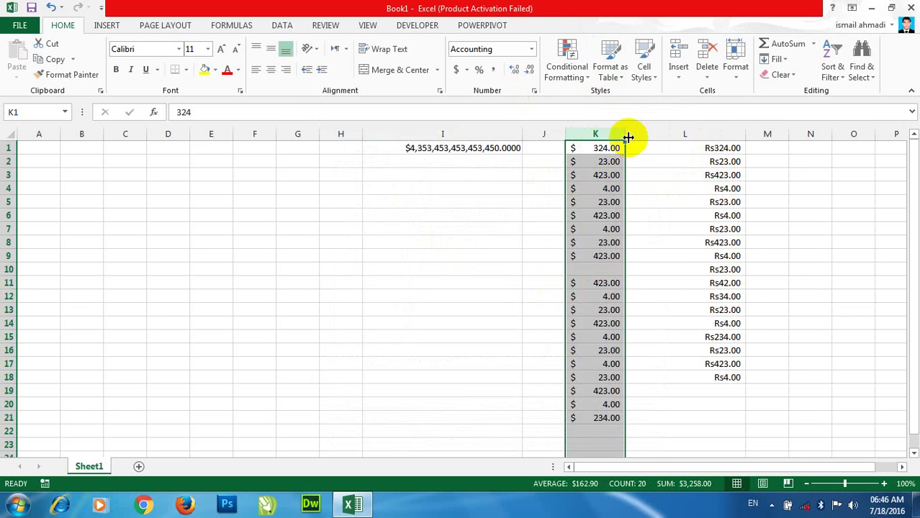
pyautogui.moveTo(623, 134); pyautogui.dragTo(652, 135)
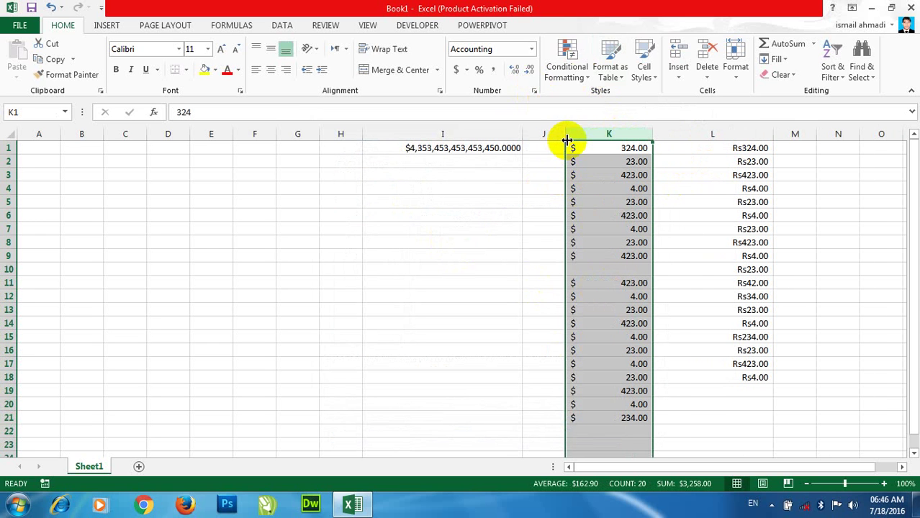
# Step: Switch column K to Currency, back to Accounting, and view its 2-decimal $ settings
pyautogui.click(467, 70)
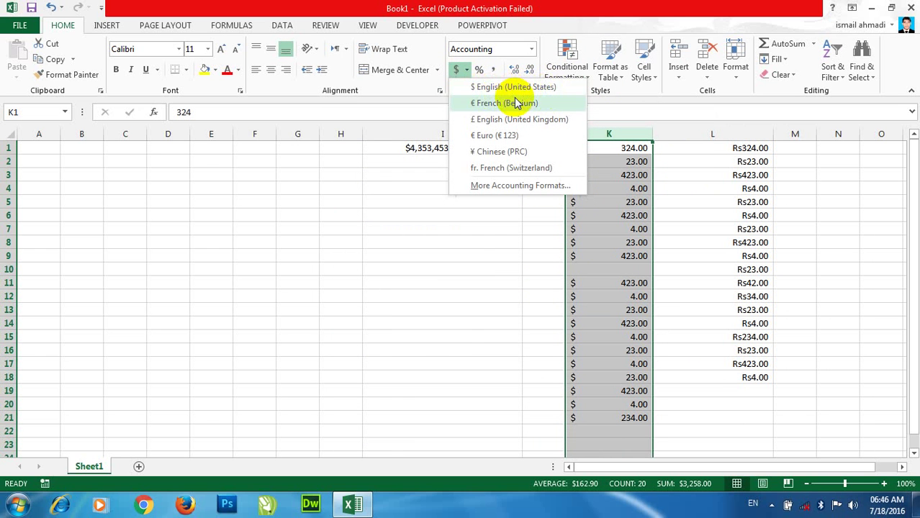
pyautogui.click(533, 52)
pyautogui.click(534, 52)
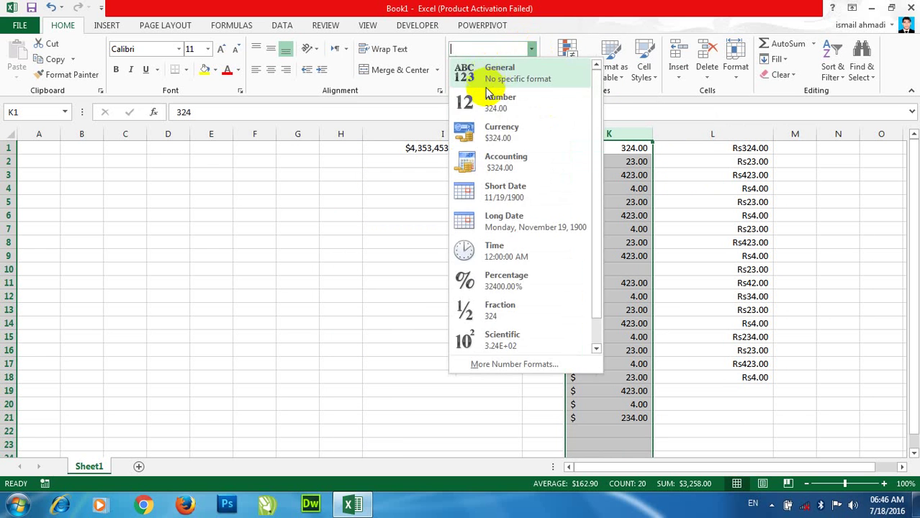
pyautogui.click(510, 133)
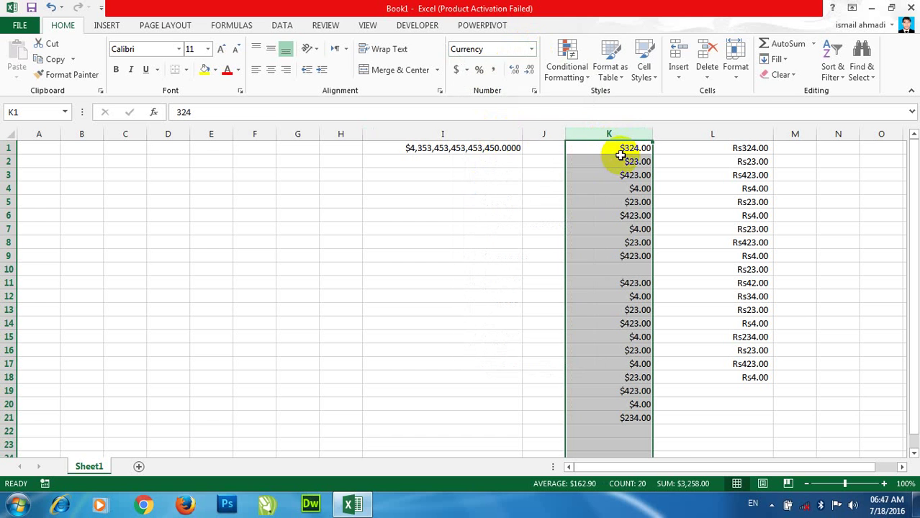
pyautogui.click(531, 49)
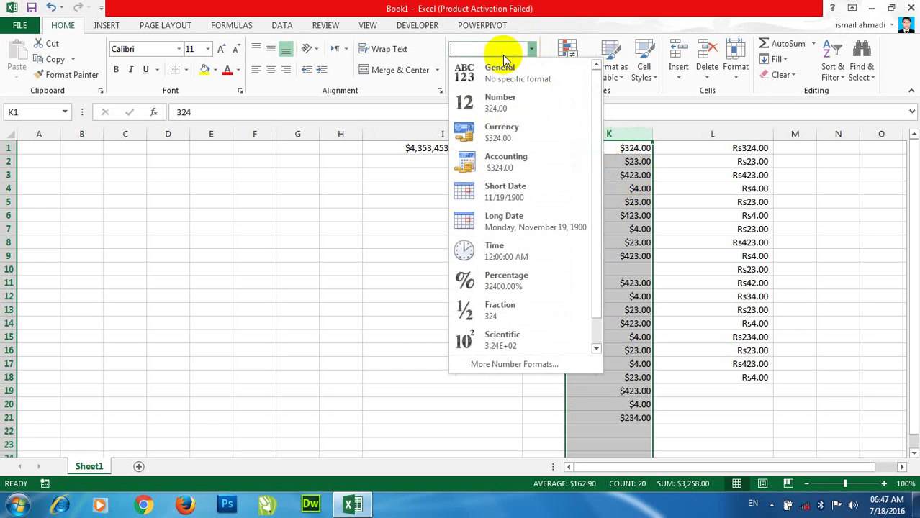
pyautogui.click(506, 166)
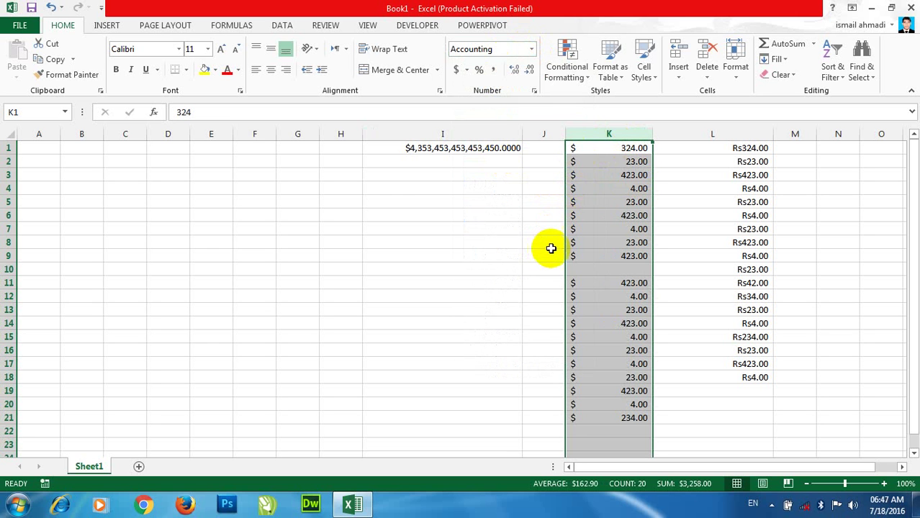
pyautogui.click(534, 92)
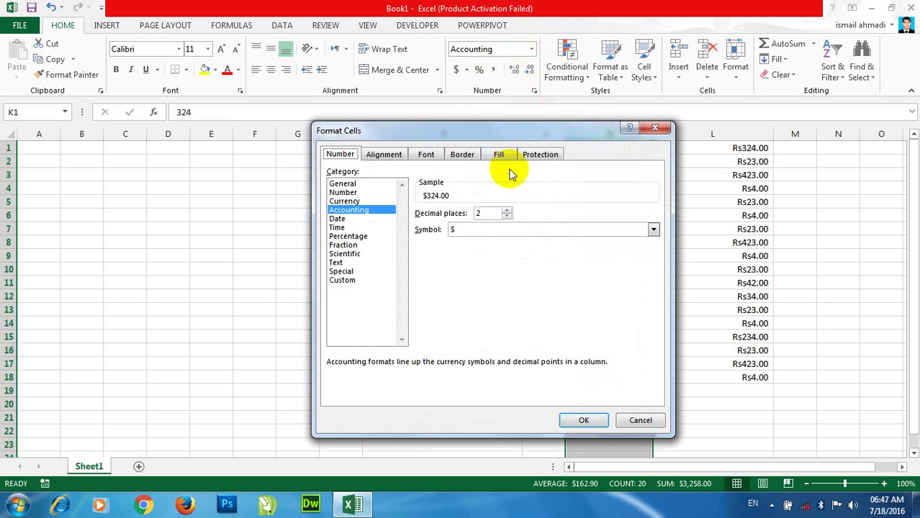
# Step: Cancel Format Cells, widen column G, and insert today's date 7/18/2016 in G1
pyautogui.click(338, 219)
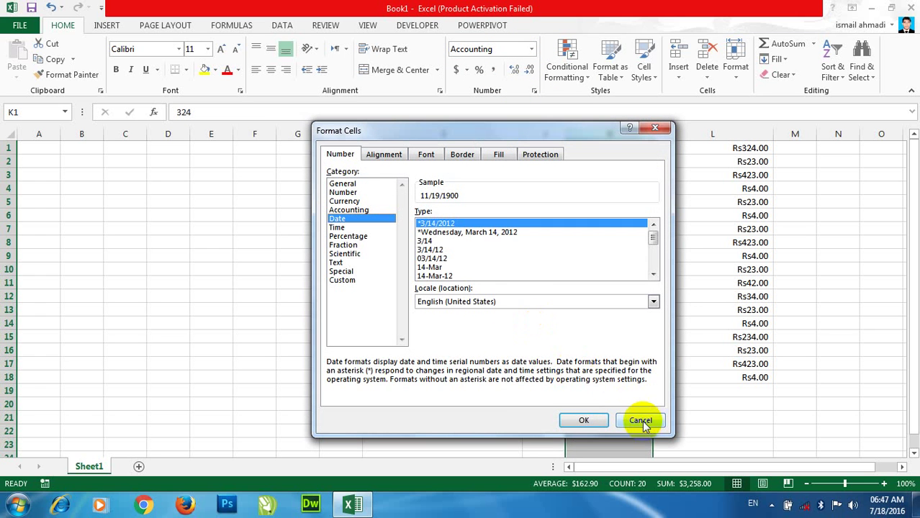
pyautogui.click(640, 421)
pyautogui.click(312, 133)
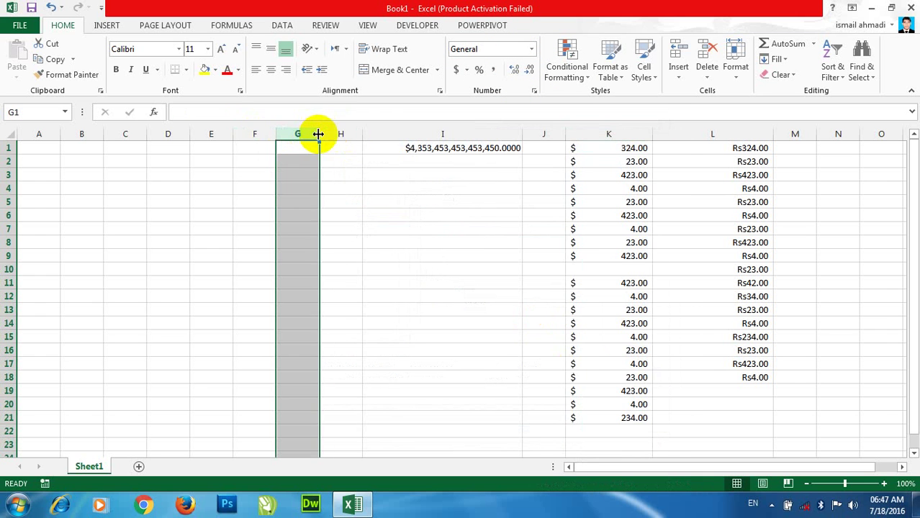
pyautogui.moveTo(319, 134); pyautogui.dragTo(345, 136)
pyautogui.click(339, 149)
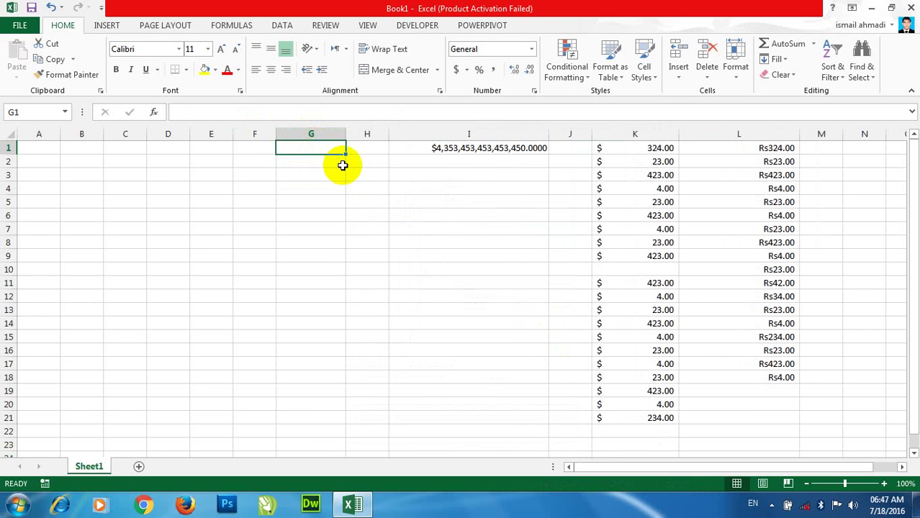
pyautogui.hotkey('ctrl', ';')
pyautogui.press('Return')
# Step: Fill dates down to 8/5/2016 in G19 and select column G
pyautogui.click(342, 151)
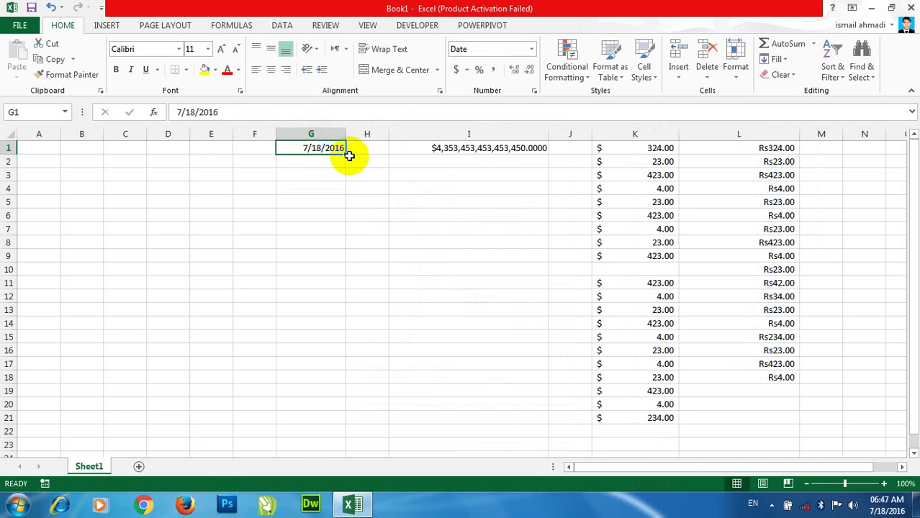
pyautogui.moveTo(349, 156); pyautogui.dragTo(344, 393)
pyautogui.click(435, 350)
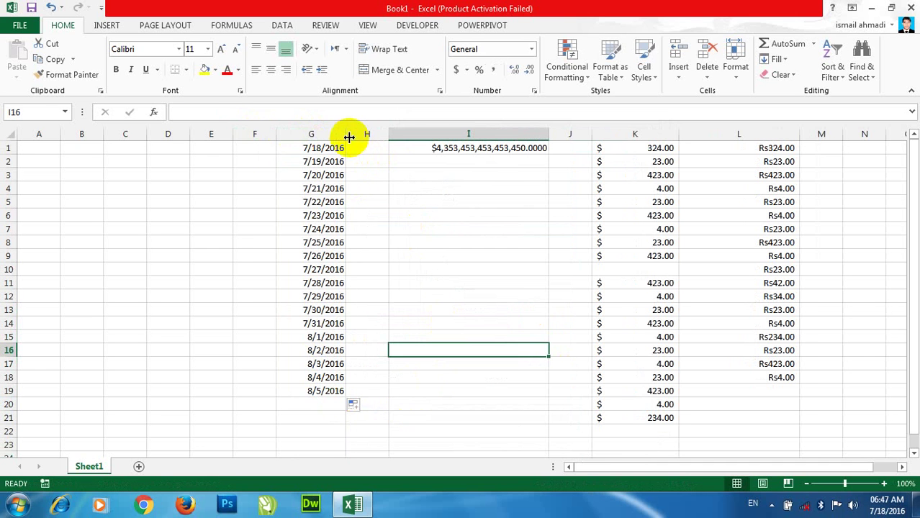
pyautogui.moveTo(348, 137); pyautogui.dragTo(354, 144)
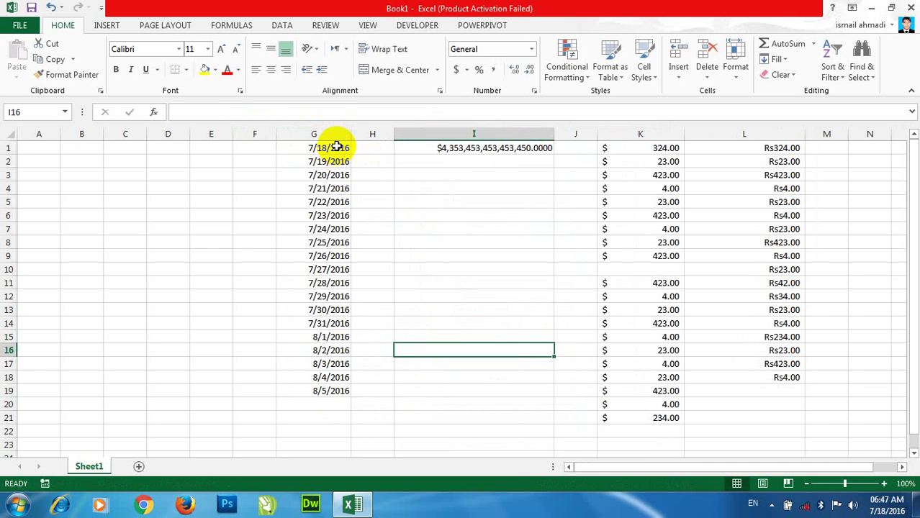
pyautogui.click(334, 138)
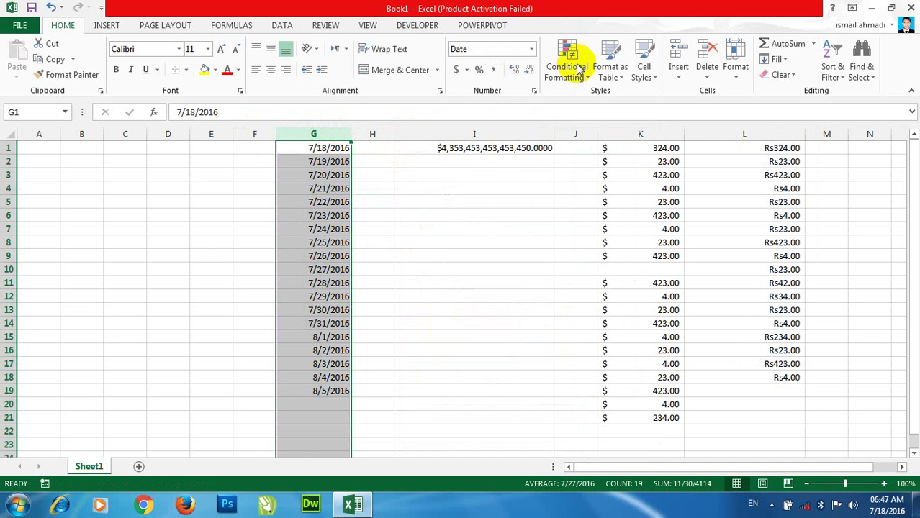
# Step: Apply the 14-Mar-12 Date type so column G reads 18-Jul-16 through 05-Aug-16
pyautogui.click(534, 91)
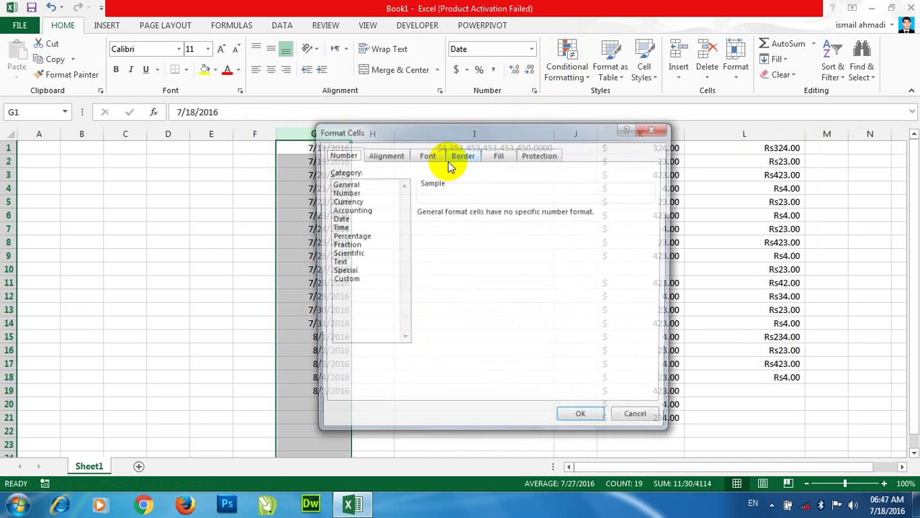
pyautogui.click(342, 220)
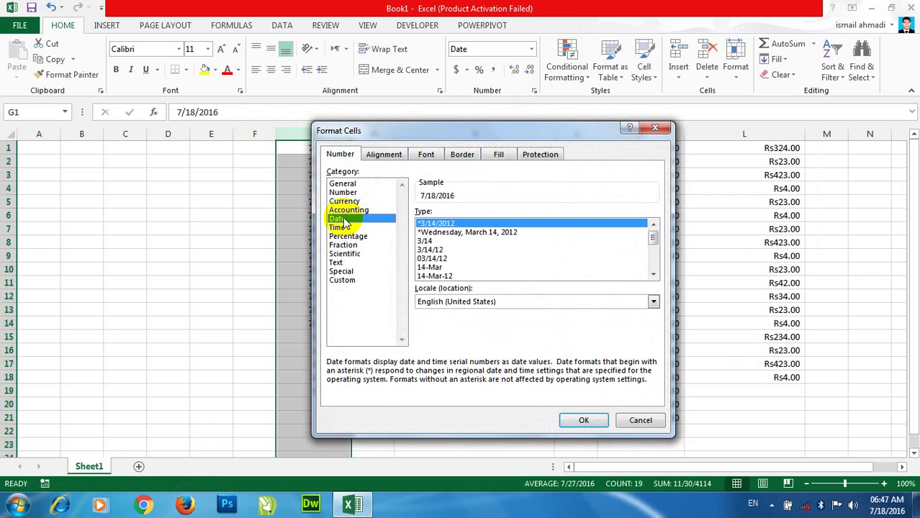
pyautogui.click(444, 232)
pyautogui.click(431, 241)
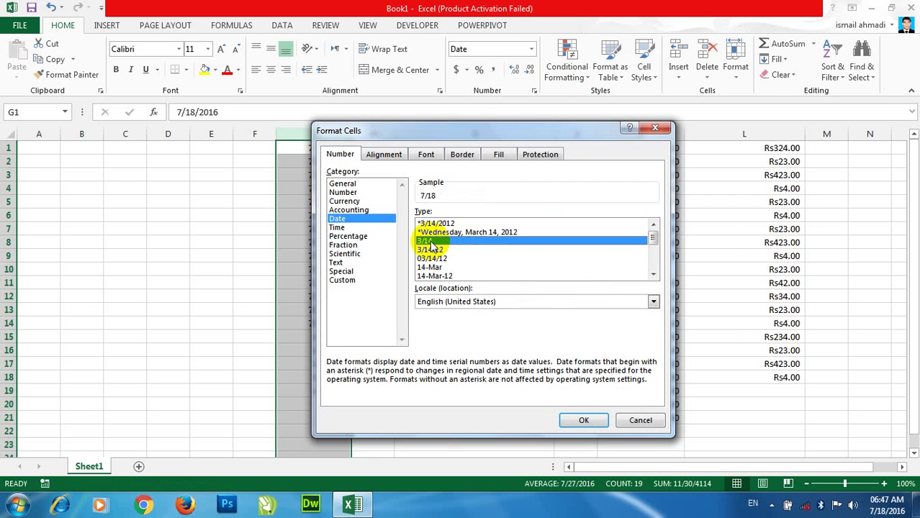
pyautogui.press('Down')
pyautogui.press('Down')
pyautogui.press('Down')
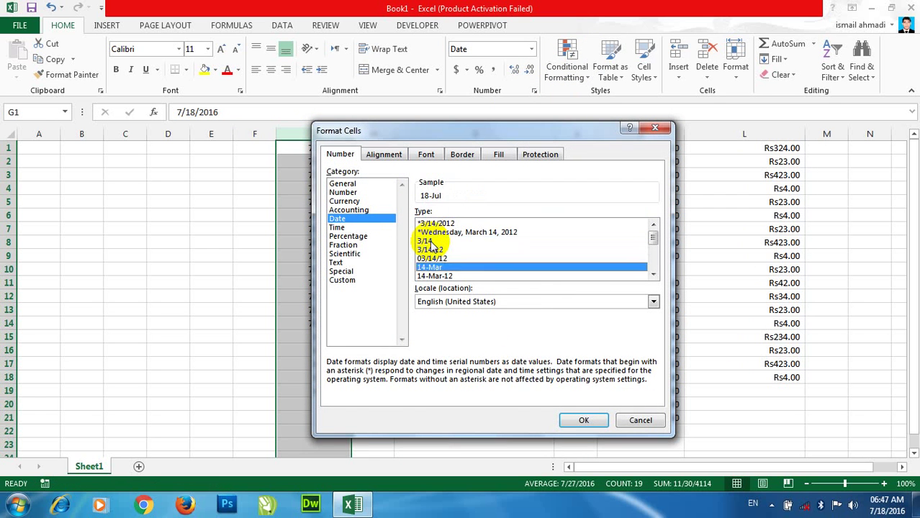
pyautogui.press('Down')
pyautogui.press('Down')
pyautogui.press('Down')
pyautogui.press('Down')
pyautogui.press('Up')
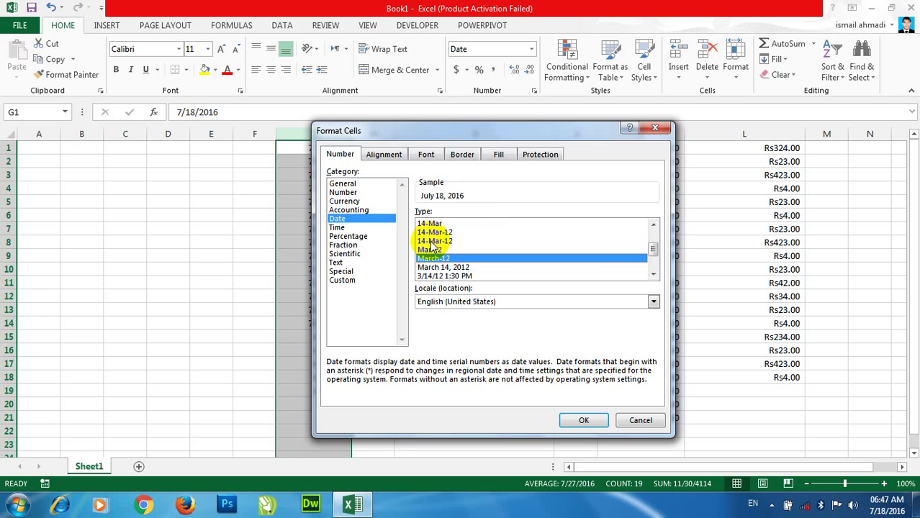
pyautogui.press('Up')
pyautogui.press('Up')
pyautogui.press('Up')
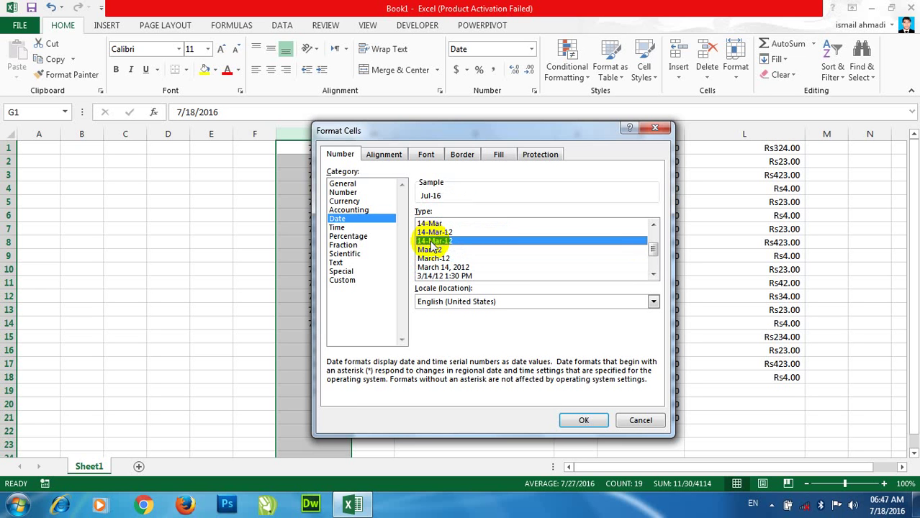
pyautogui.click(583, 421)
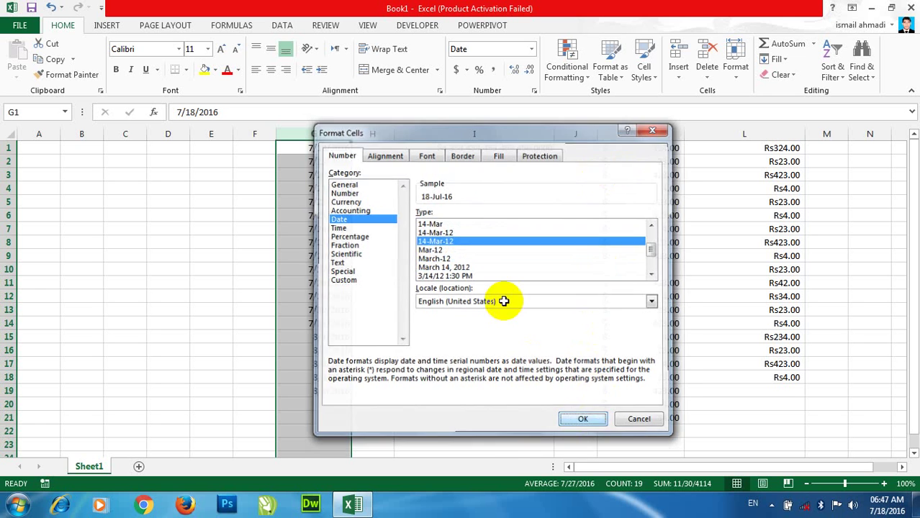
pyautogui.click(513, 285)
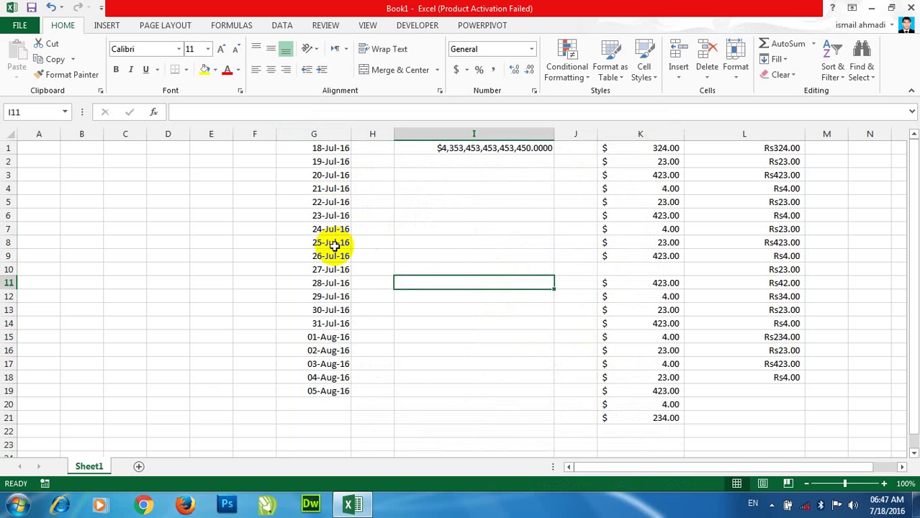
# Step: Format column G with the long weekday date type (Wednesday, March 14, 2012) and widen it
pyautogui.click(329, 134)
pyautogui.click(534, 91)
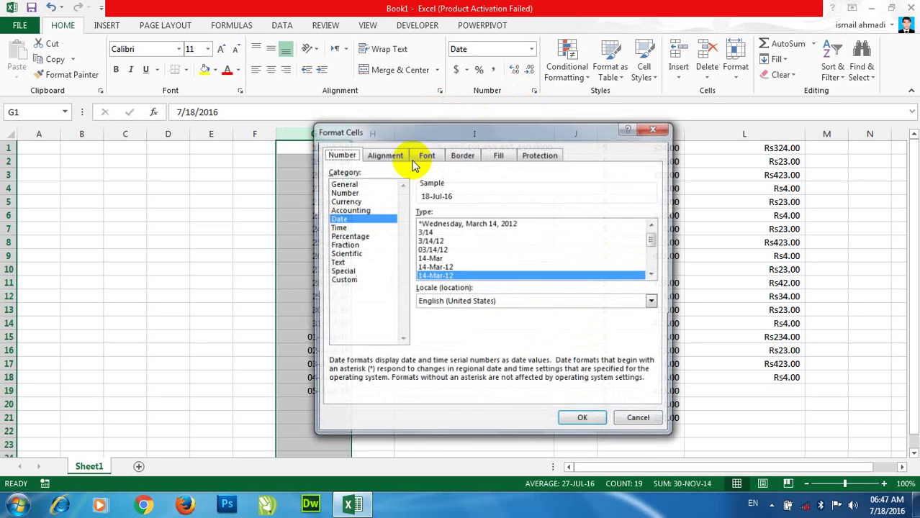
pyautogui.click(469, 224)
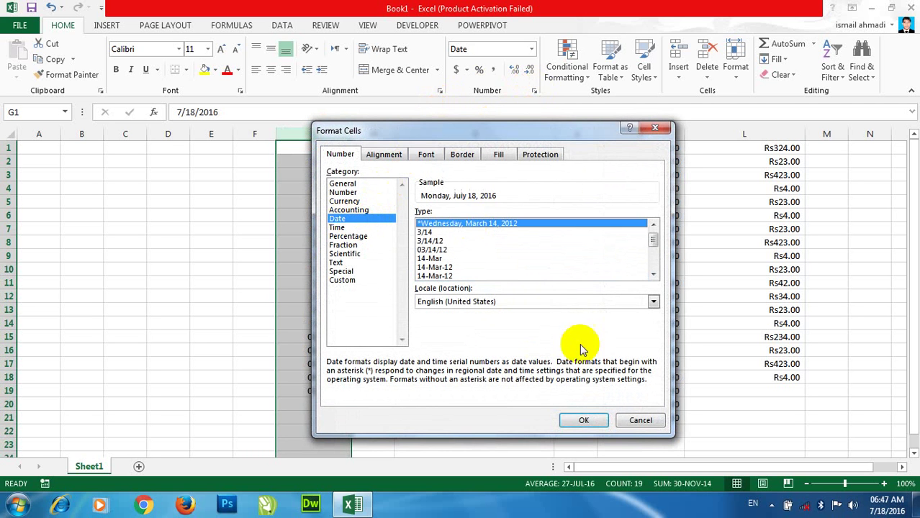
pyautogui.click(584, 421)
pyautogui.moveTo(404, 139); pyautogui.dragTo(418, 139)
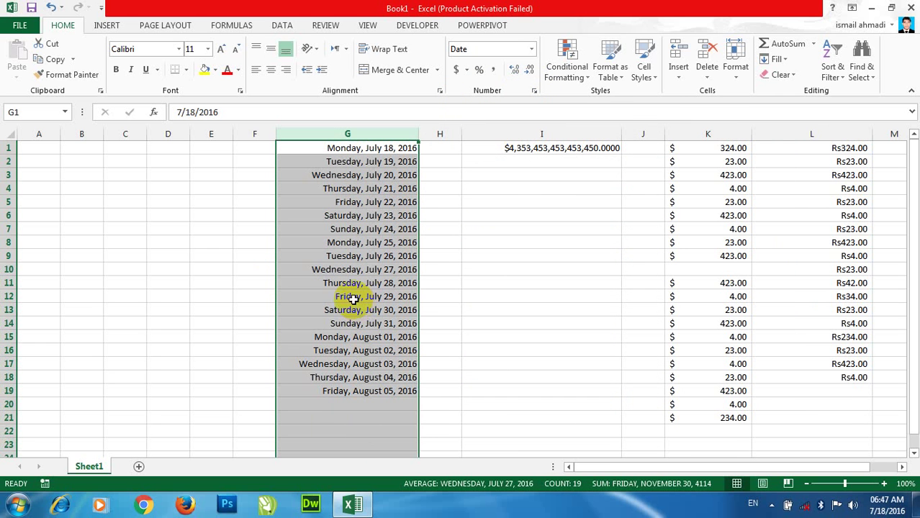
# Step: Widen column D and insert the current time in D1 with Ctrl+Shift+;
pyautogui.click(532, 90)
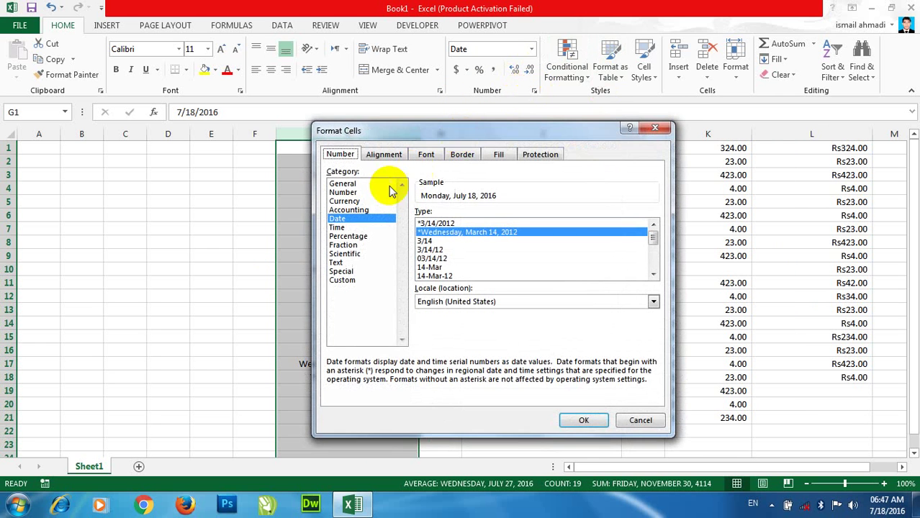
pyautogui.click(349, 236)
pyautogui.click(338, 227)
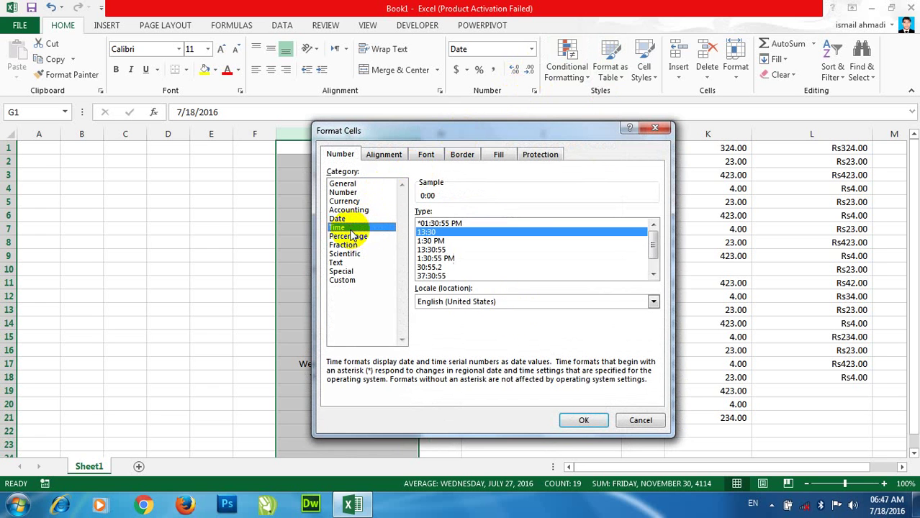
pyautogui.click(638, 419)
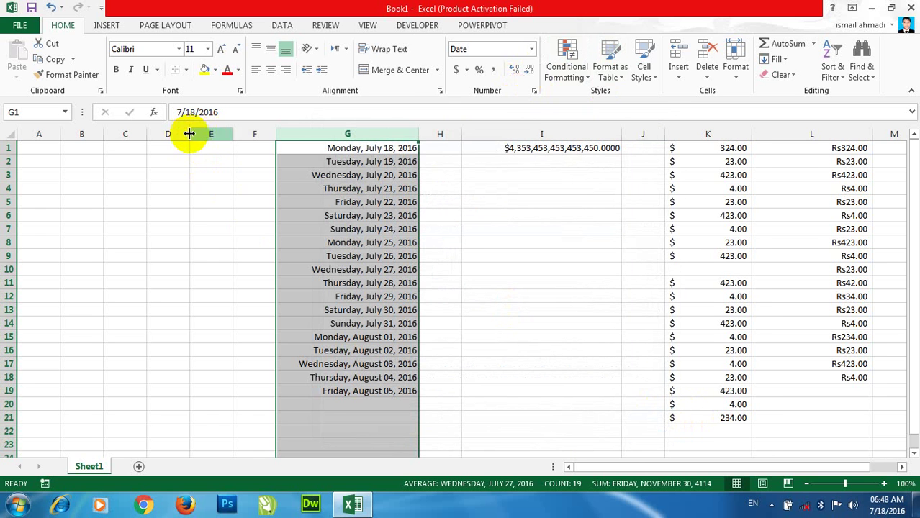
pyautogui.moveTo(190, 134); pyautogui.dragTo(206, 134)
pyautogui.click(186, 149)
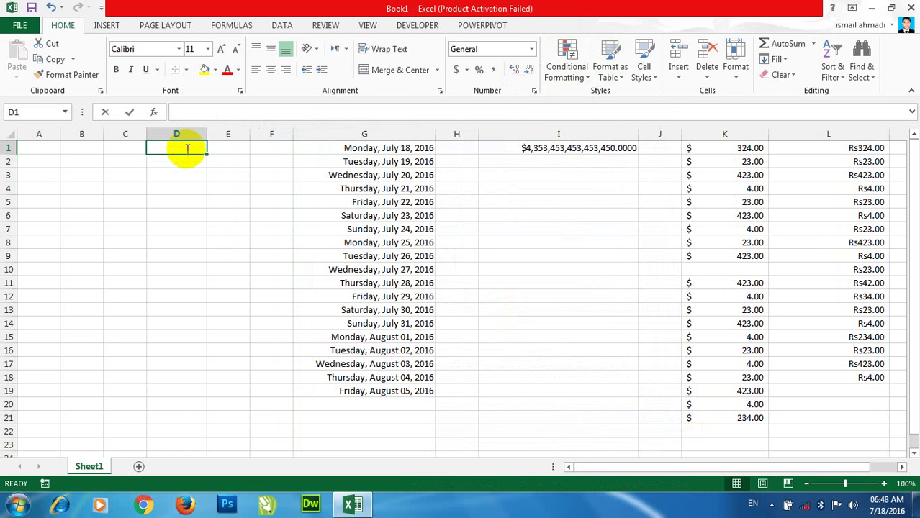
pyautogui.hotkey('ctrl', 'shift', ';')
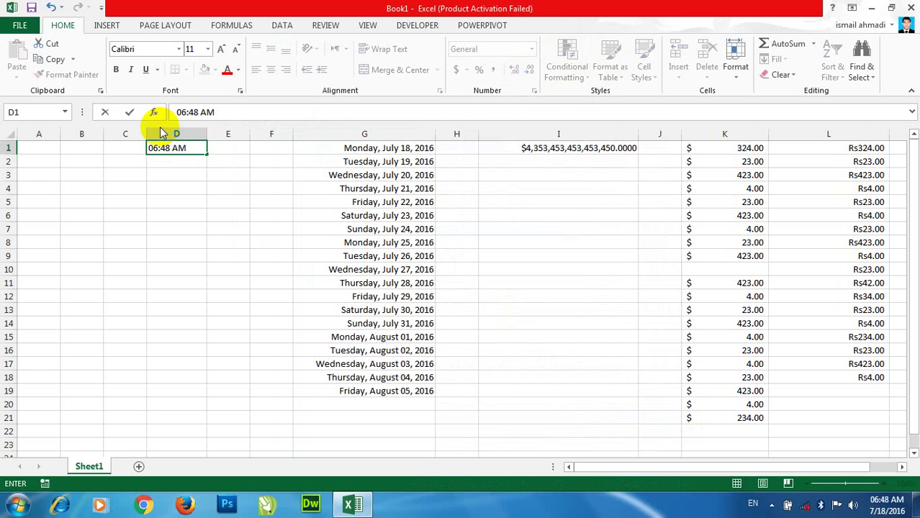
# Step: Commit 06:48 AM in D1, then enter 10 in E1 so it shows 10:00
pyautogui.press('Return')
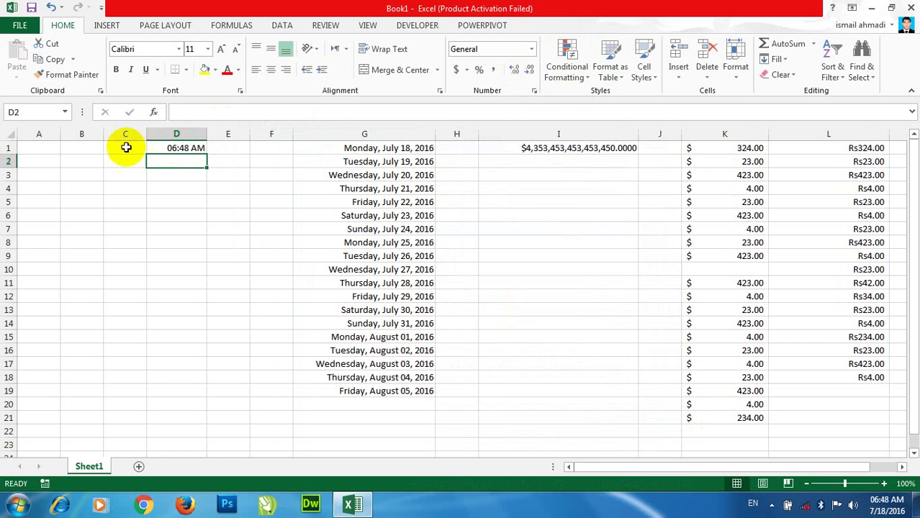
pyautogui.moveTo(216, 152); pyautogui.dragTo(266, 132)
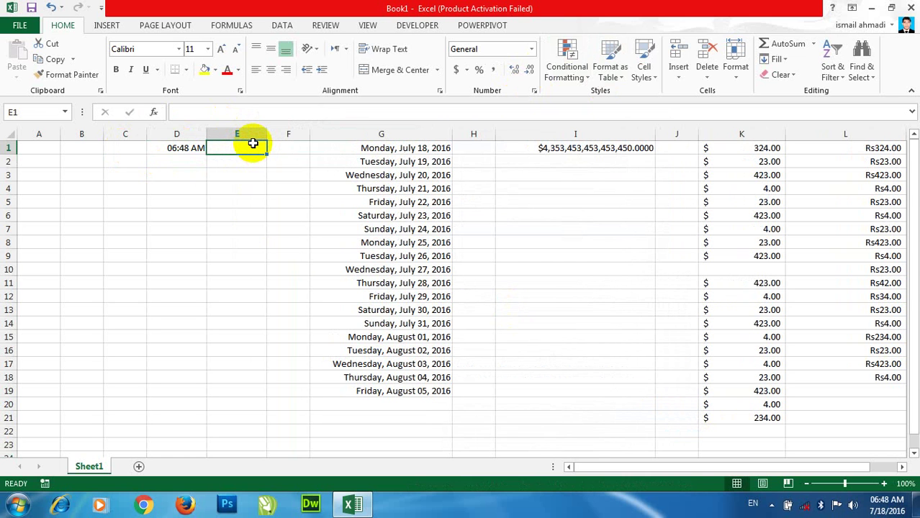
pyautogui.write('10:00')
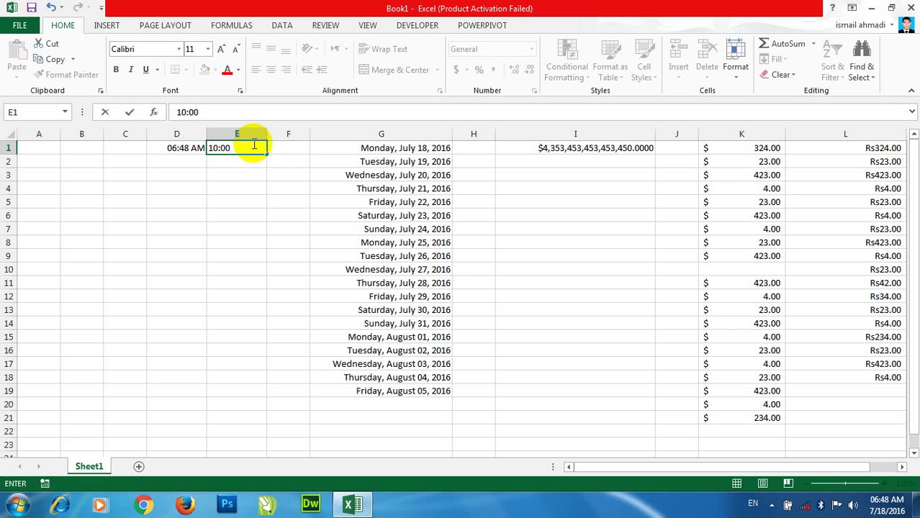
pyautogui.press('Return')
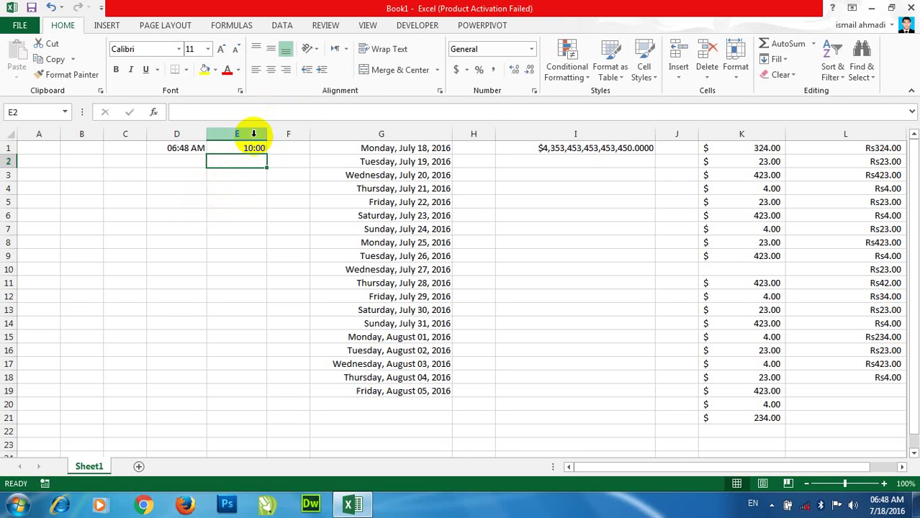
# Step: Select column E and try Time styles such as 13:30, 1:30 PM and 37:30:55
pyautogui.click(254, 134)
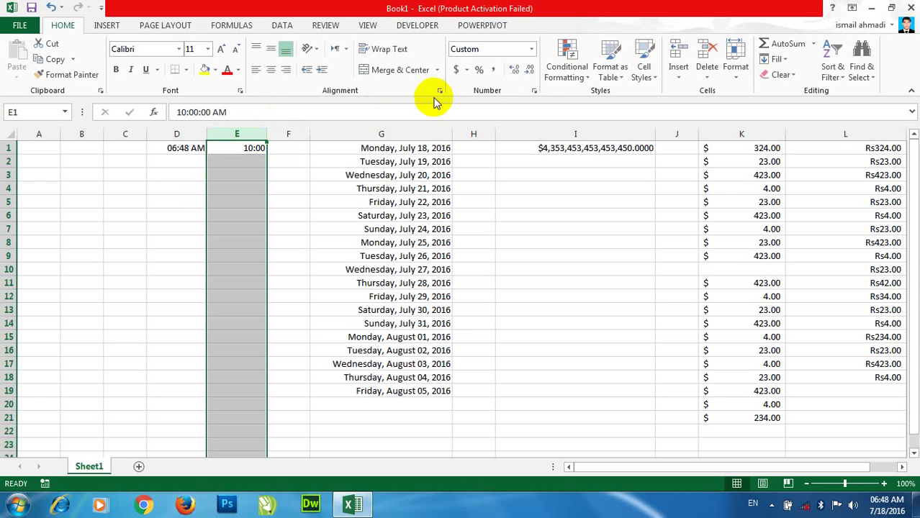
pyautogui.click(535, 92)
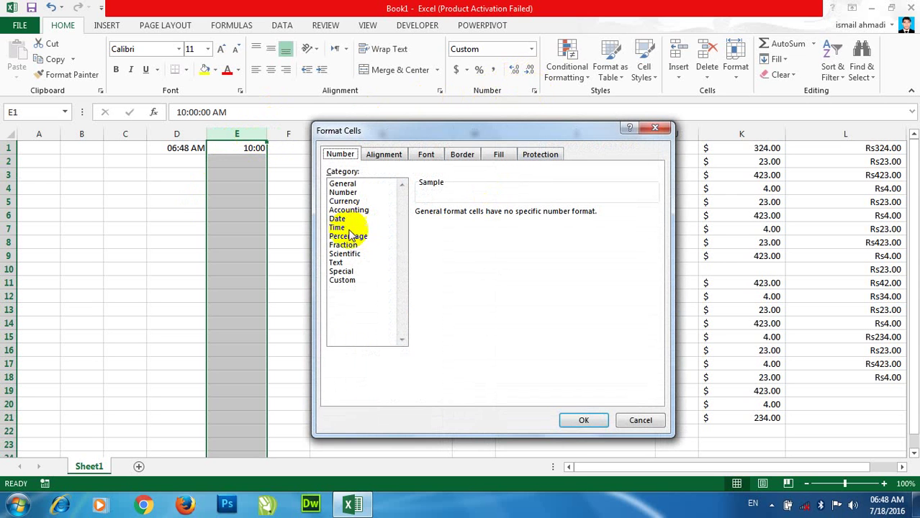
pyautogui.click(339, 227)
pyautogui.click(436, 232)
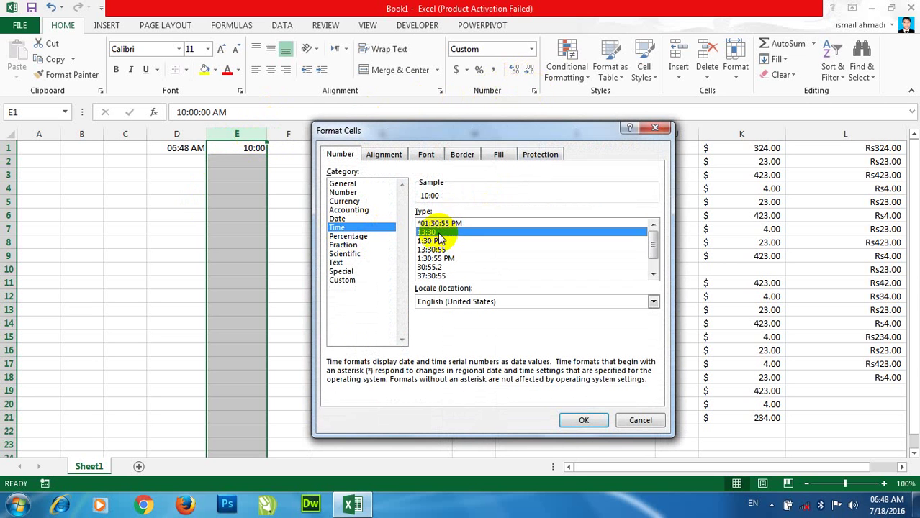
pyautogui.click(439, 241)
pyautogui.press('Down')
pyautogui.press('Down')
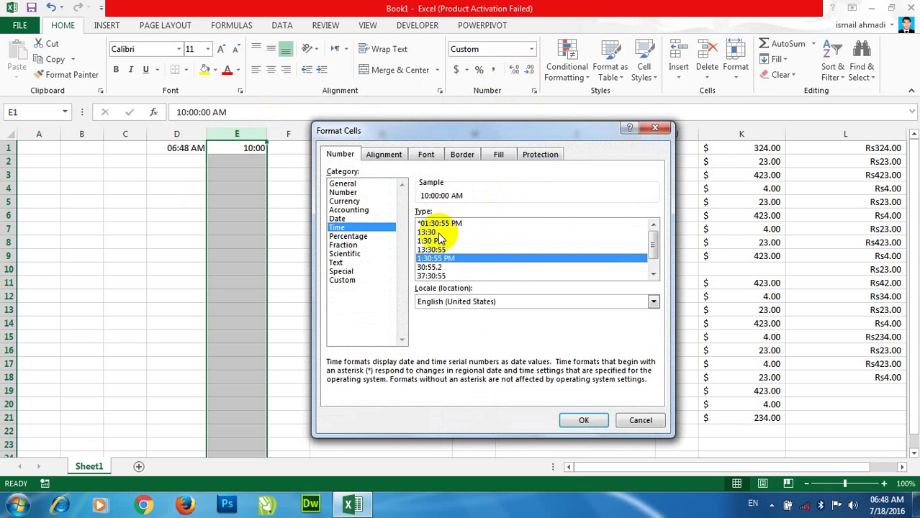
pyautogui.press('Down')
pyautogui.press('Down')
# Step: Set the Time locale to Arabic (Iraq) and apply an Arabic-digit time format to column E
pyautogui.click(460, 302)
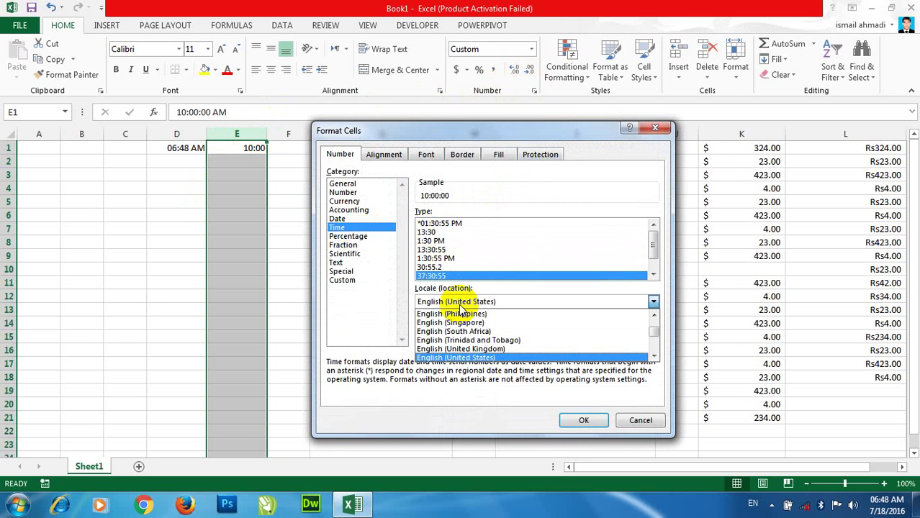
pyautogui.moveTo(654, 333)
pyautogui.mouseDown()
pyautogui.moveTo(658, 343)
pyautogui.moveTo(659, 329)
pyautogui.mouseUp()
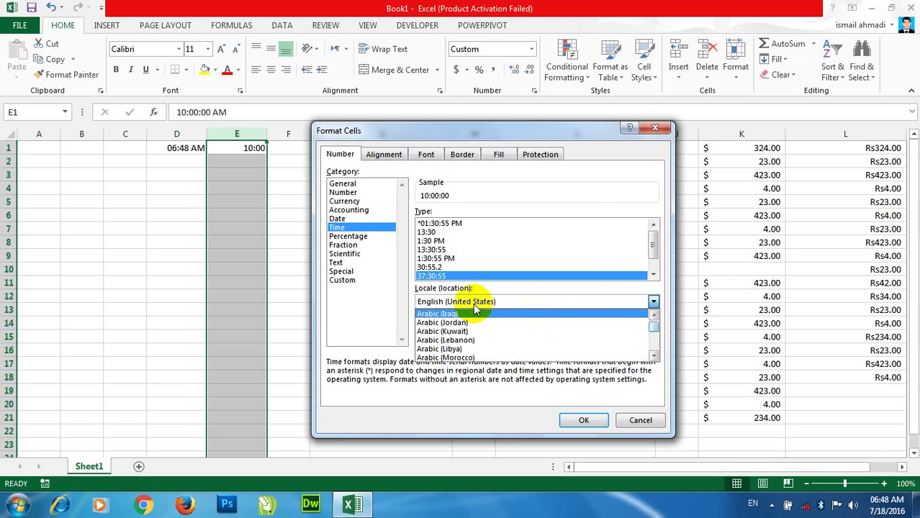
pyautogui.click(439, 314)
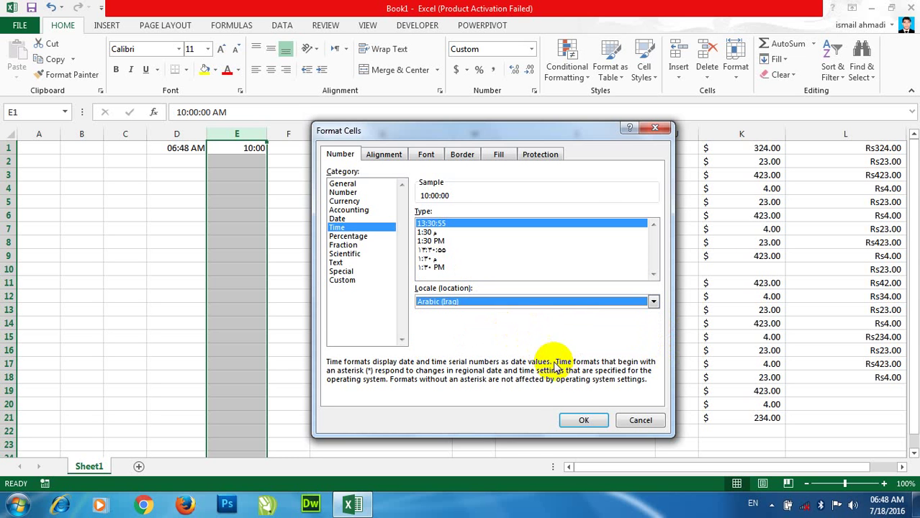
pyautogui.click(436, 250)
pyautogui.click(580, 417)
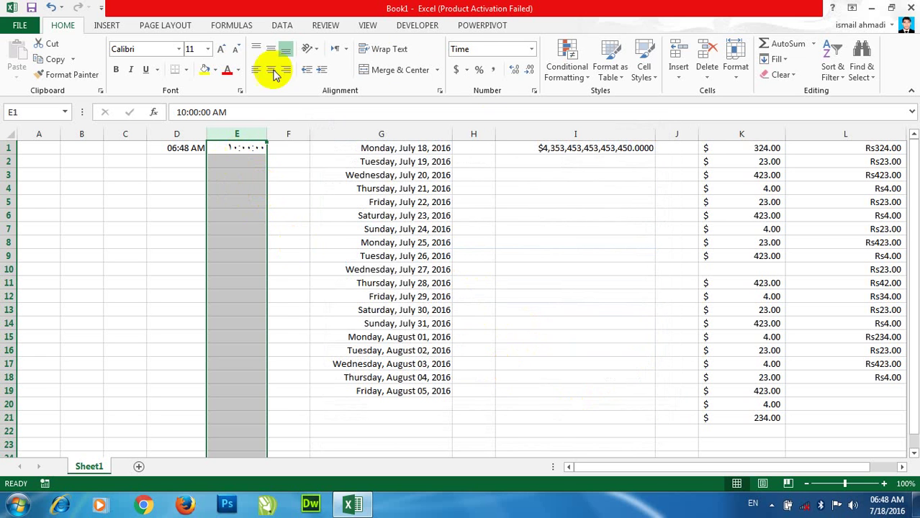
pyautogui.click(535, 91)
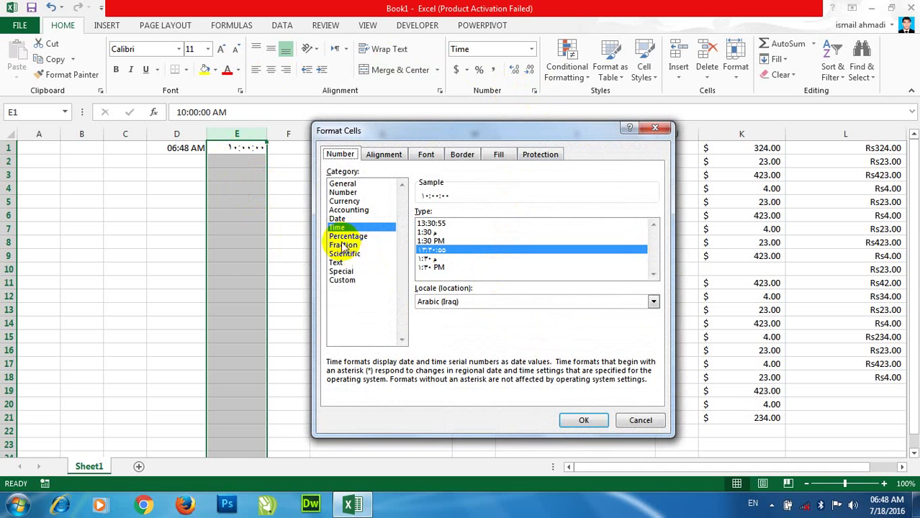
pyautogui.click(347, 236)
pyautogui.click(633, 418)
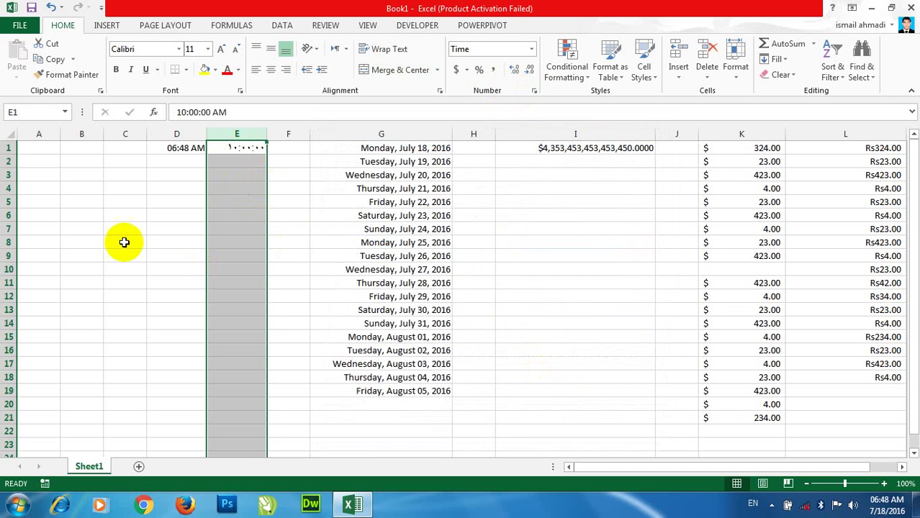
# Step: Fill B2:B8 with 30 at once using Ctrl+Enter
pyautogui.click(79, 159)
pyautogui.moveTo(79, 212); pyautogui.dragTo(82, 238)
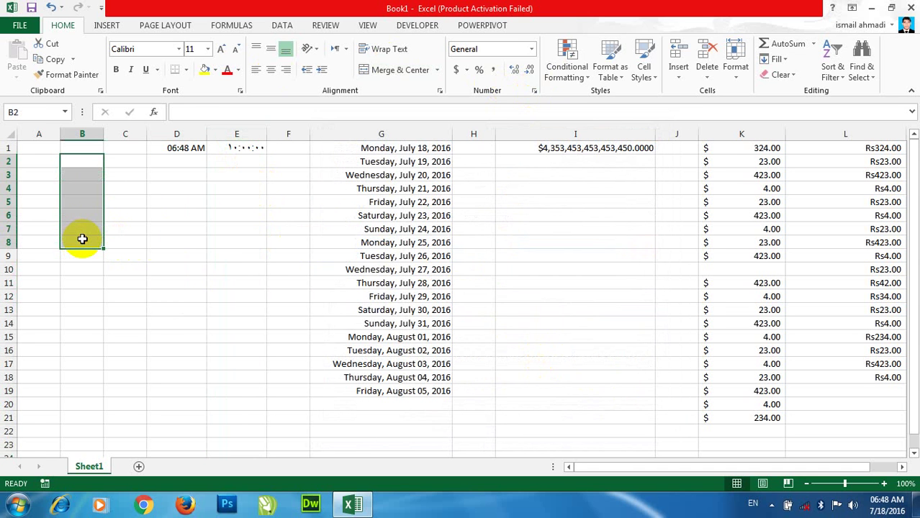
pyautogui.write('30')
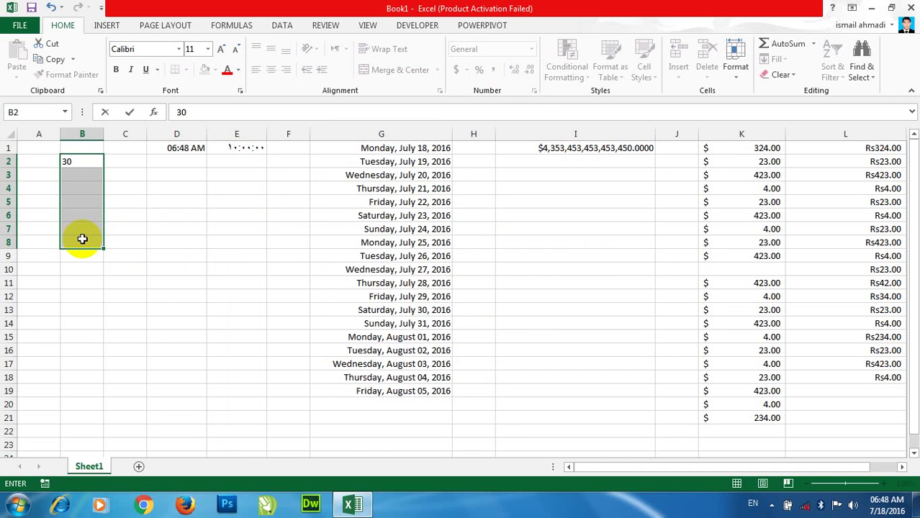
pyautogui.hotkey('ctrl', 'Return')
# Step: Format B2:B8 as Percentage with 0 decimal places, showing 3000%
pyautogui.click(534, 90)
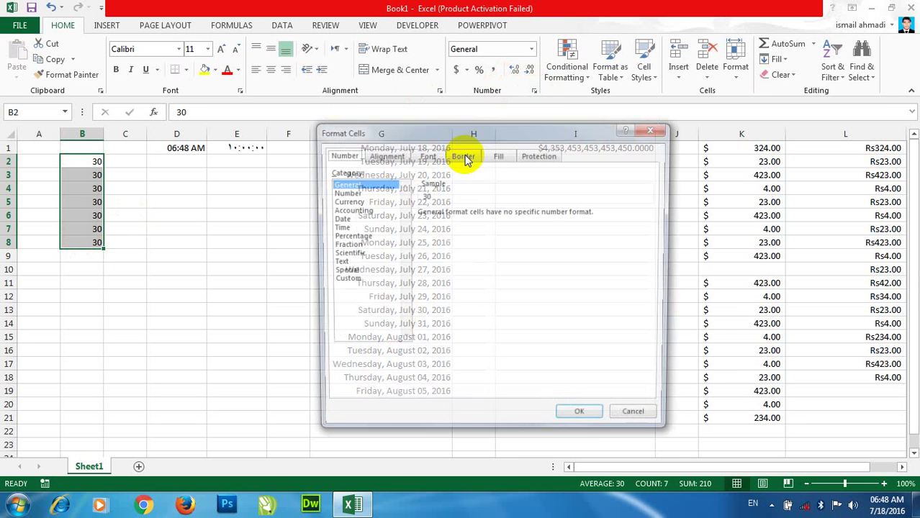
pyautogui.click(353, 236)
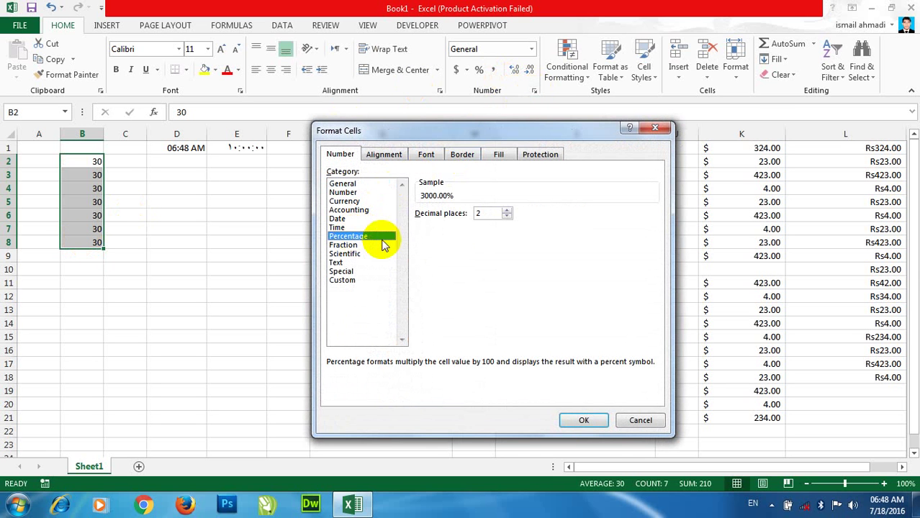
pyautogui.click(509, 218)
pyautogui.click(576, 420)
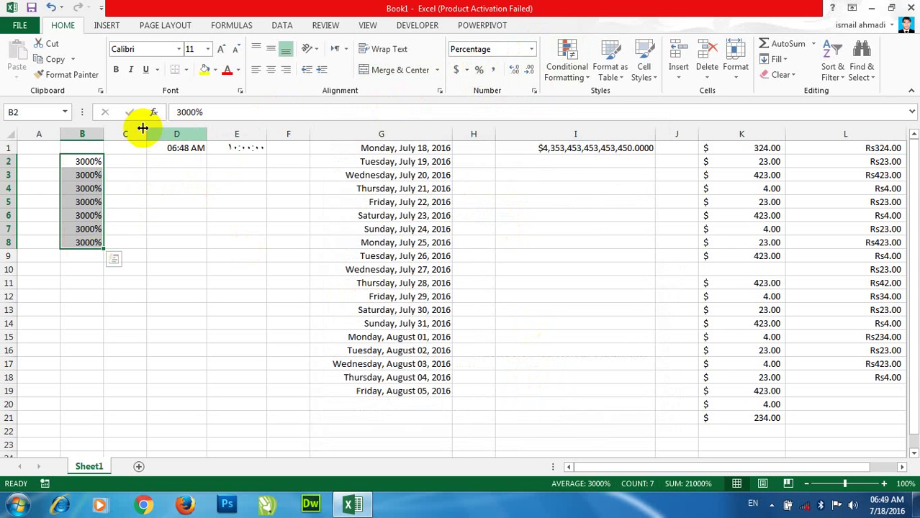
pyautogui.click(534, 91)
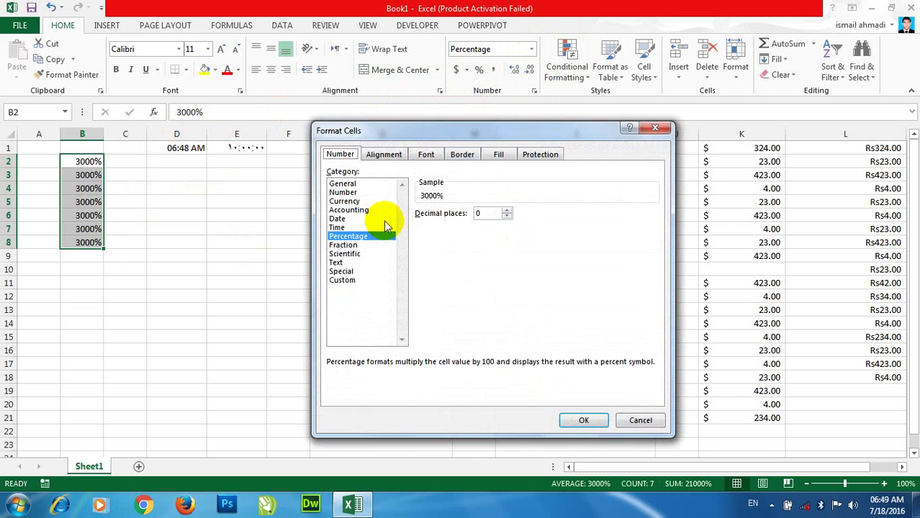
pyautogui.click(352, 245)
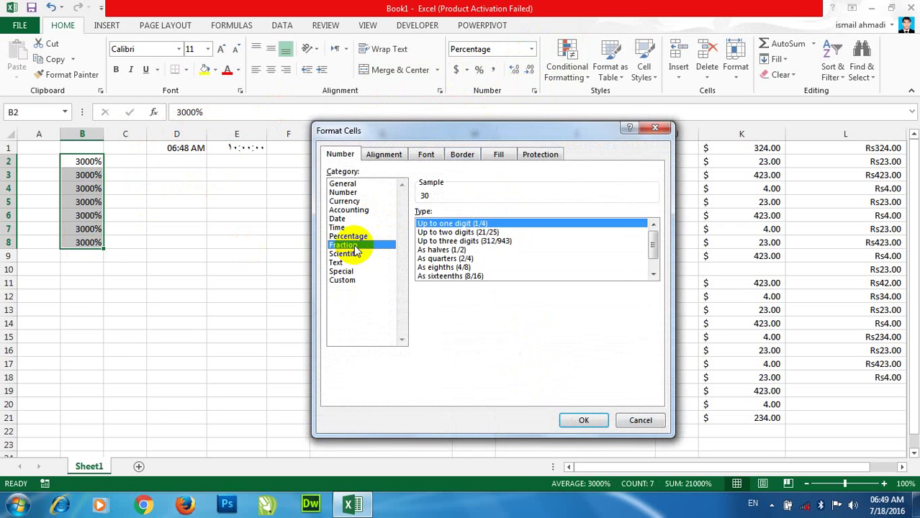
pyautogui.click(638, 426)
pyautogui.click(219, 281)
pyautogui.write('0')
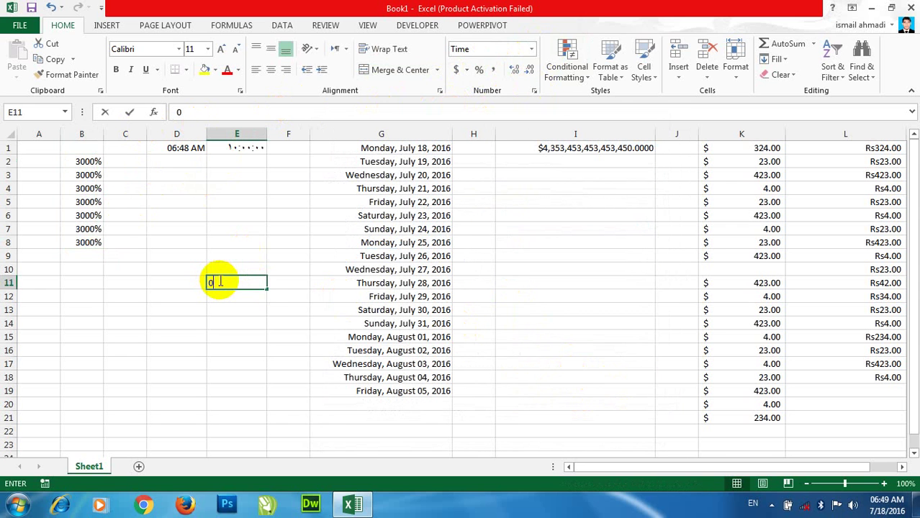
# Step: Enter .5 in E11 and 0.5 in I13
pyautogui.write('.5')
pyautogui.press('Return')
pyautogui.click(566, 306)
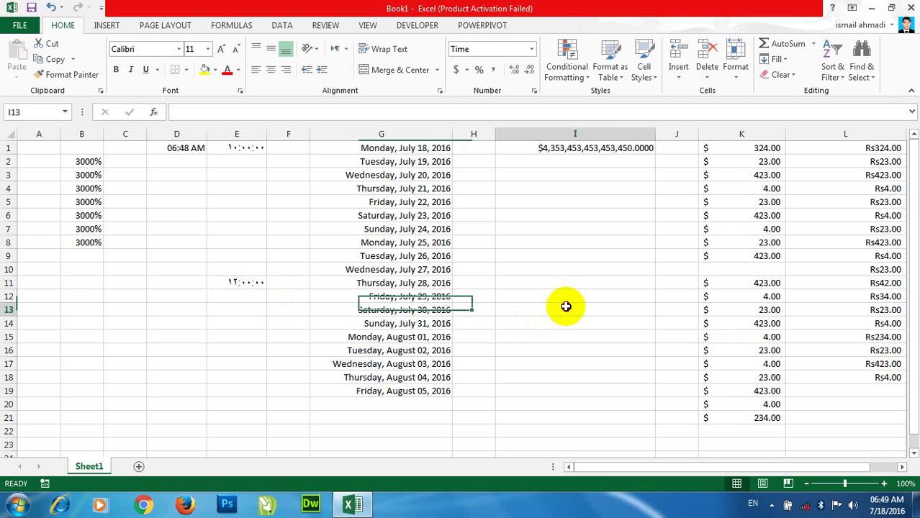
pyautogui.write('0.5')
pyautogui.press('Return')
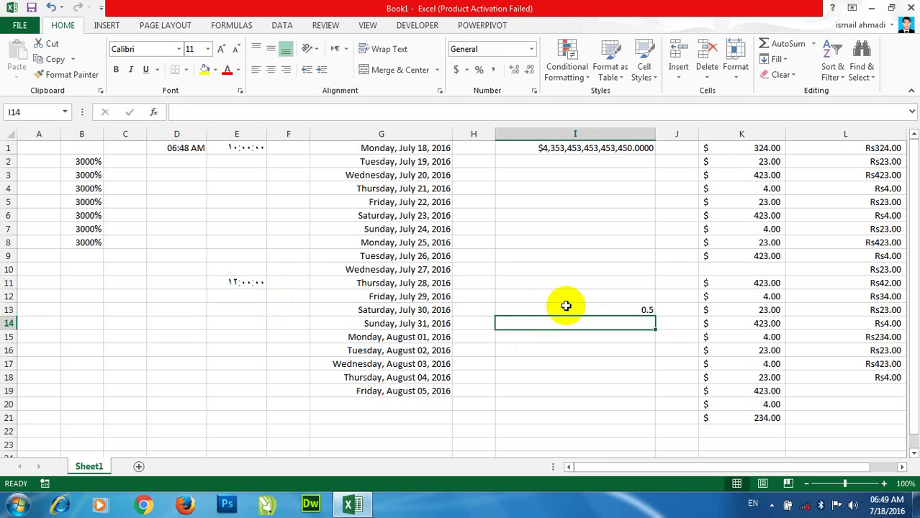
# Step: Apply the Fraction number format to I13 so it displays 1/2
pyautogui.click(584, 308)
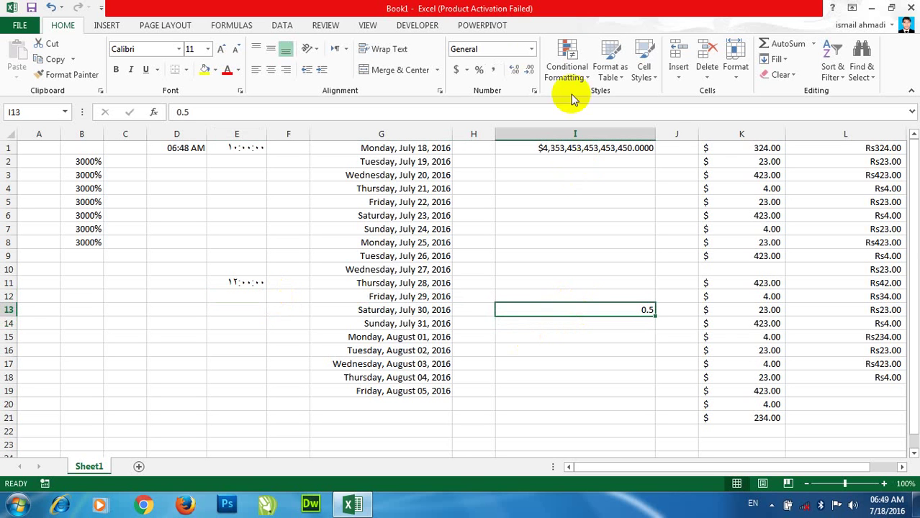
pyautogui.click(535, 90)
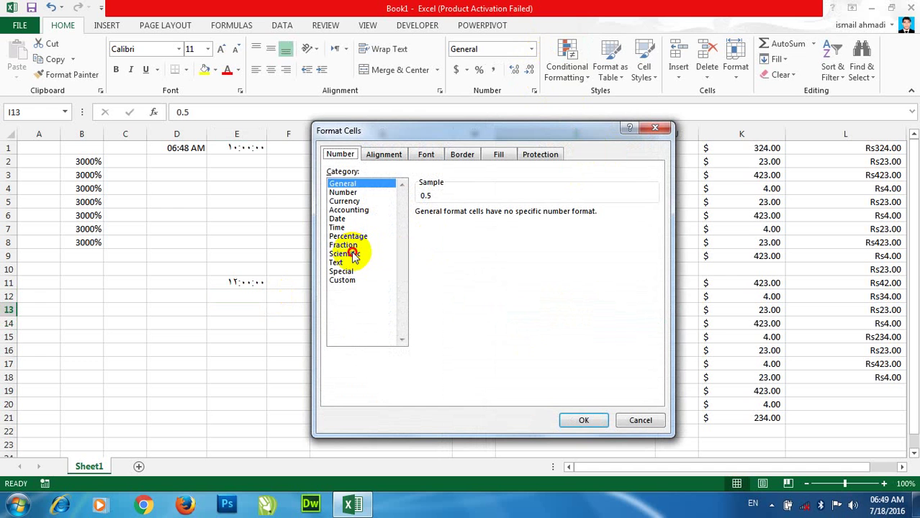
pyautogui.click(352, 254)
pyautogui.click(345, 245)
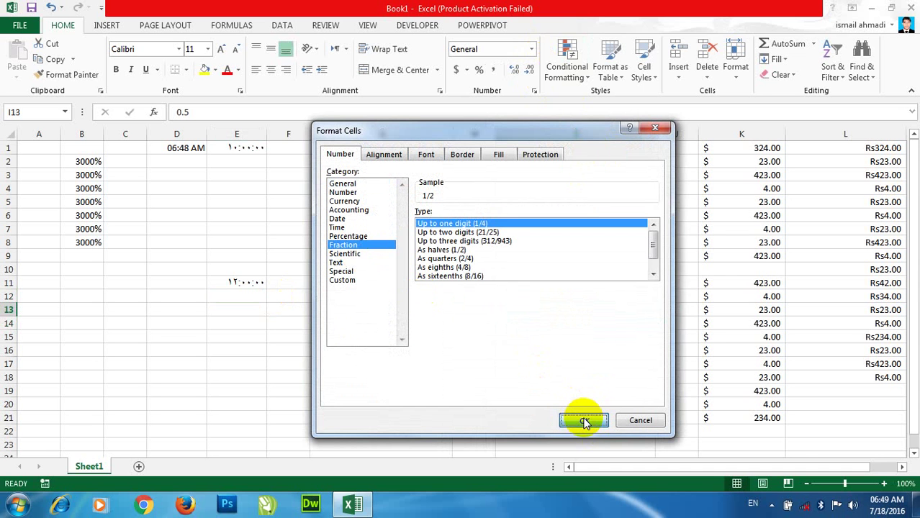
pyautogui.click(583, 422)
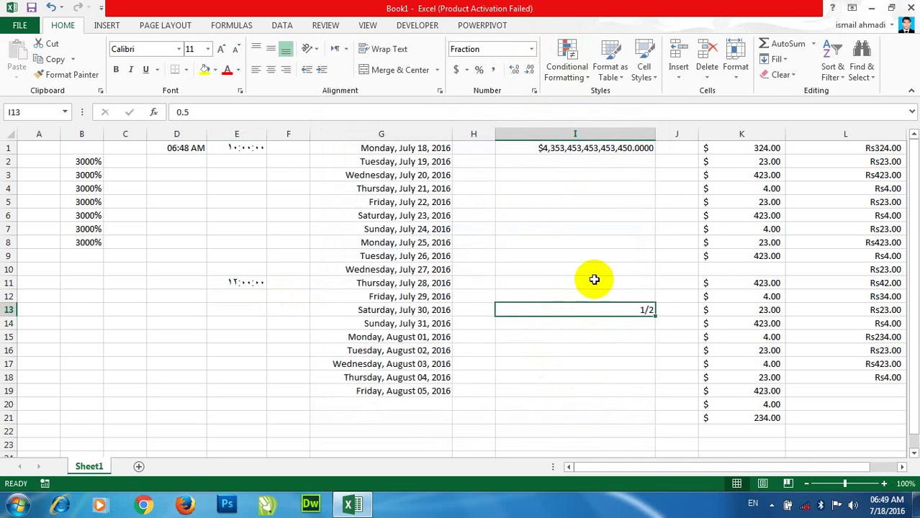
pyautogui.click(532, 50)
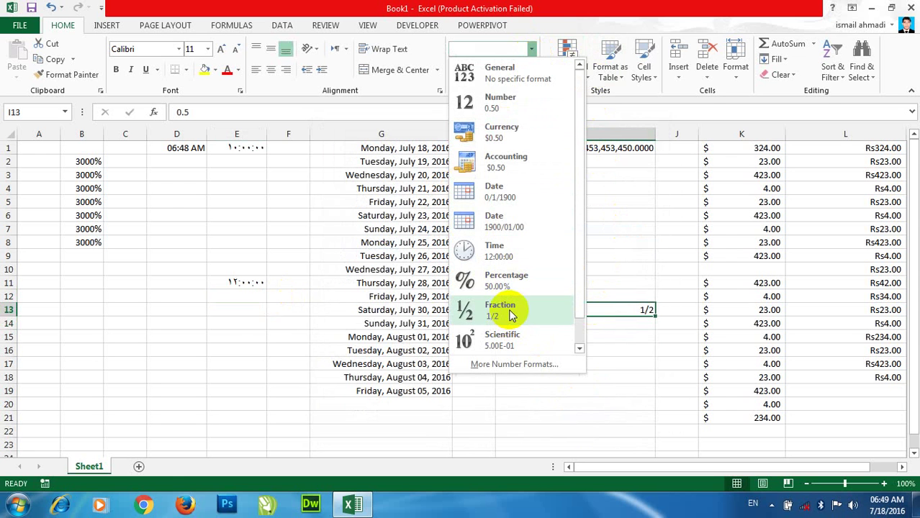
pyautogui.click(225, 323)
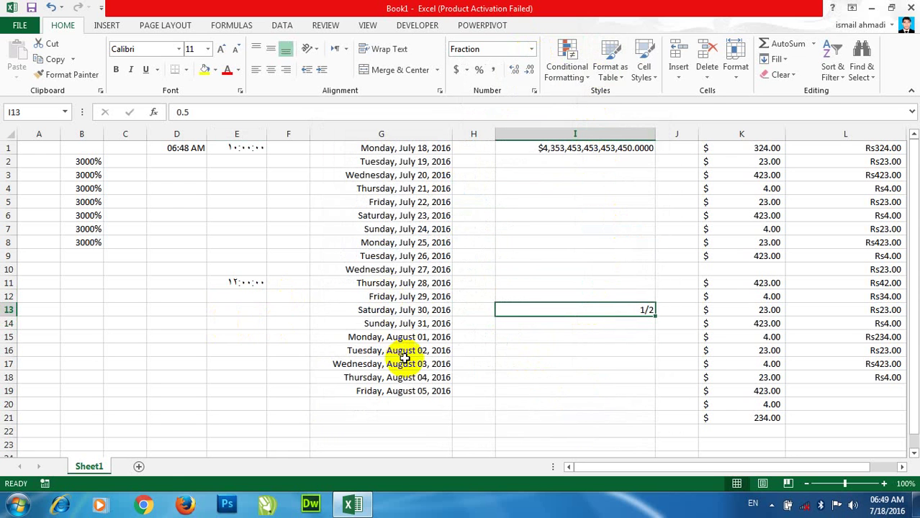
pyautogui.click(139, 467)
pyautogui.keyDown('ctrl'); pyautogui.scroll(2, 301, 269); pyautogui.keyUp('ctrl')
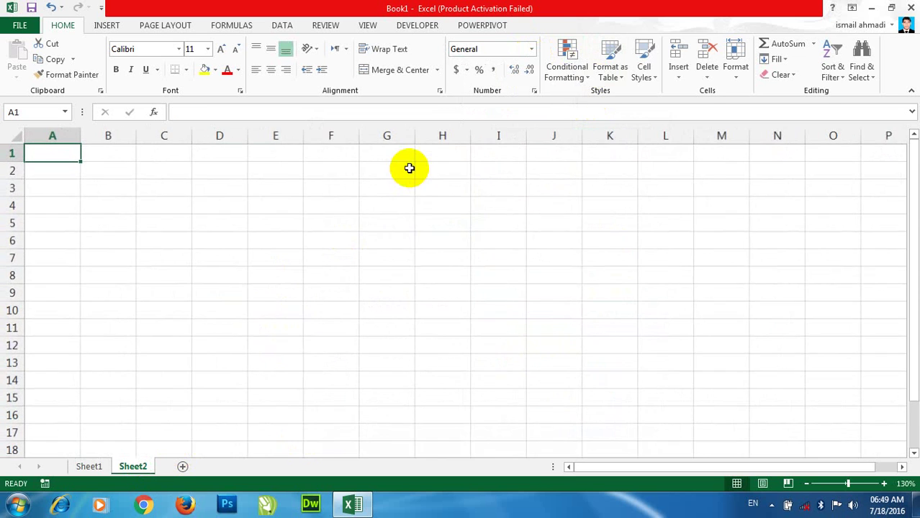
pyautogui.moveTo(419, 135); pyautogui.dragTo(533, 142)
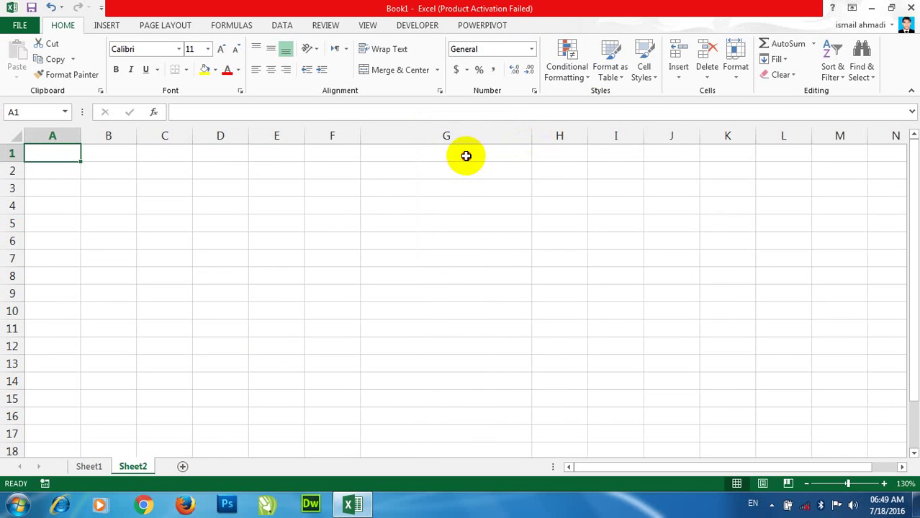
pyautogui.click(466, 154)
pyautogui.write('324344444')
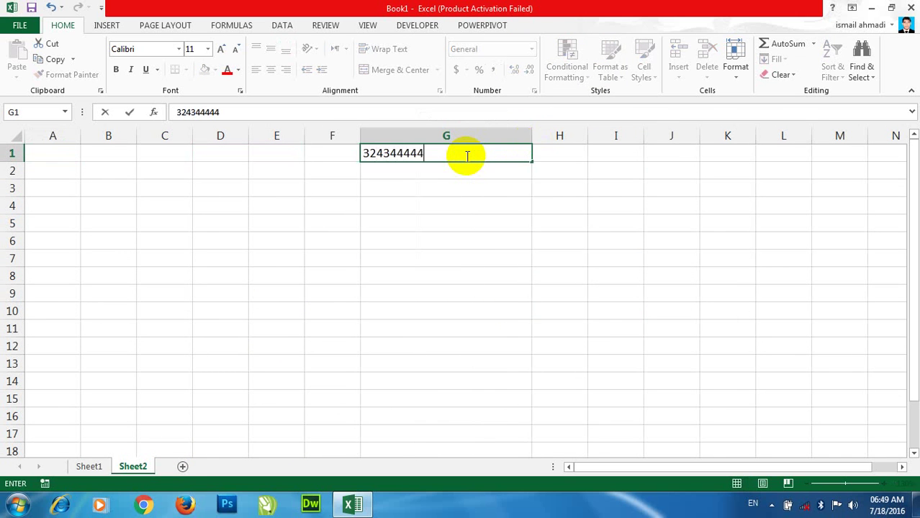
pyautogui.press('Return')
pyautogui.click(467, 155)
pyautogui.write('34343434343')
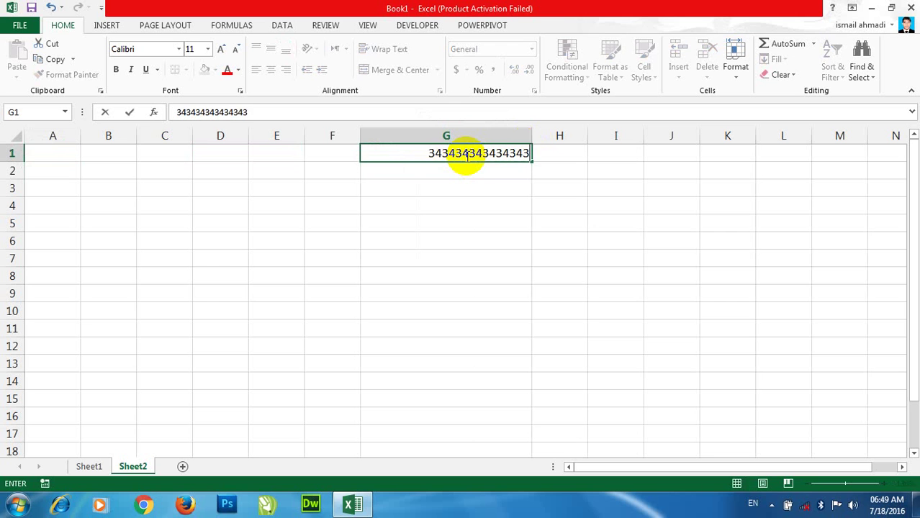
pyautogui.press('Return')
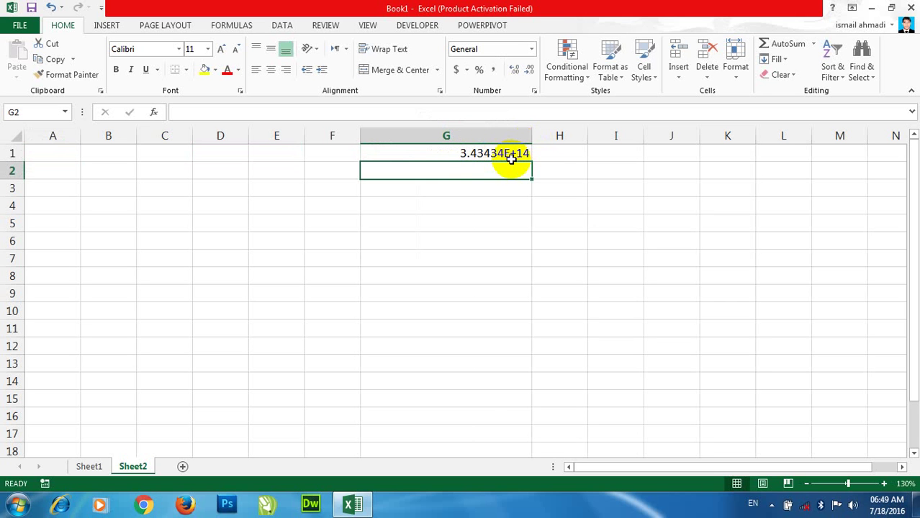
# Step: Check G1's format, then enter 3434 in I1, widening column I
pyautogui.click(467, 151)
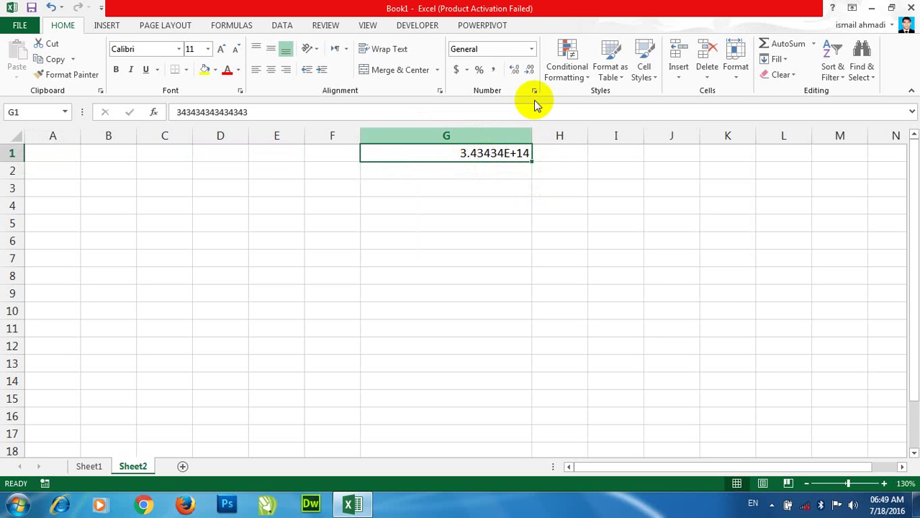
pyautogui.click(534, 91)
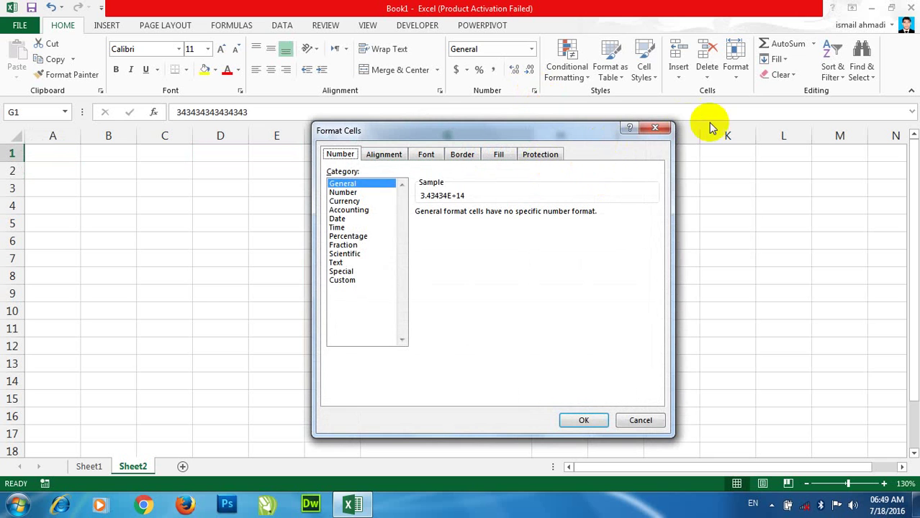
pyautogui.click(663, 131)
pyautogui.click(548, 155)
pyautogui.click(641, 154)
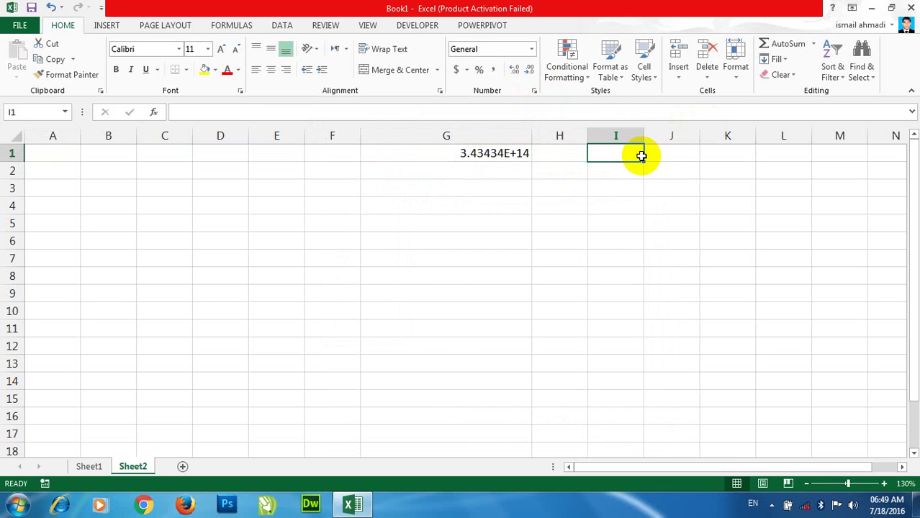
pyautogui.write('34532423')
pyautogui.click(684, 203)
pyautogui.moveTo(645, 135); pyautogui.dragTo(693, 135)
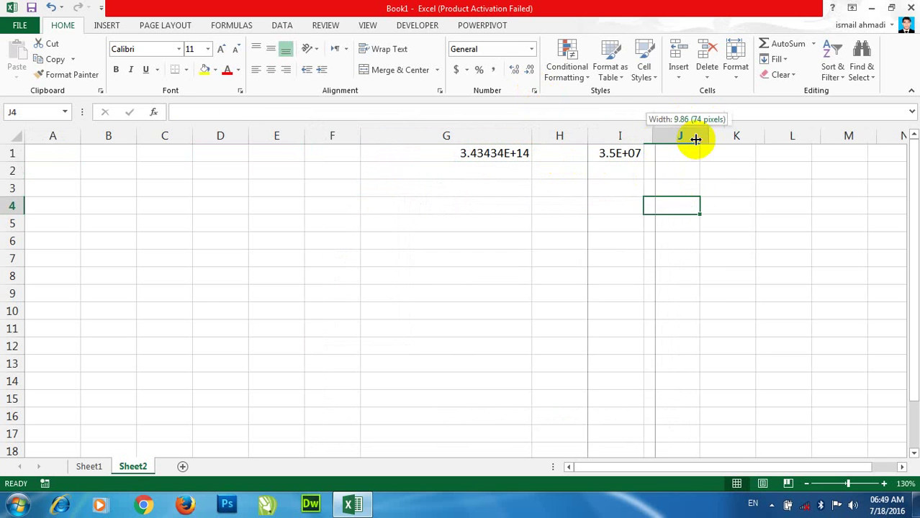
pyautogui.click(637, 155)
pyautogui.write('3434')
pyautogui.click(666, 206)
# Step: Apply the Scientific number format to I1 so it shows 3.43E+03
pyautogui.click(670, 241)
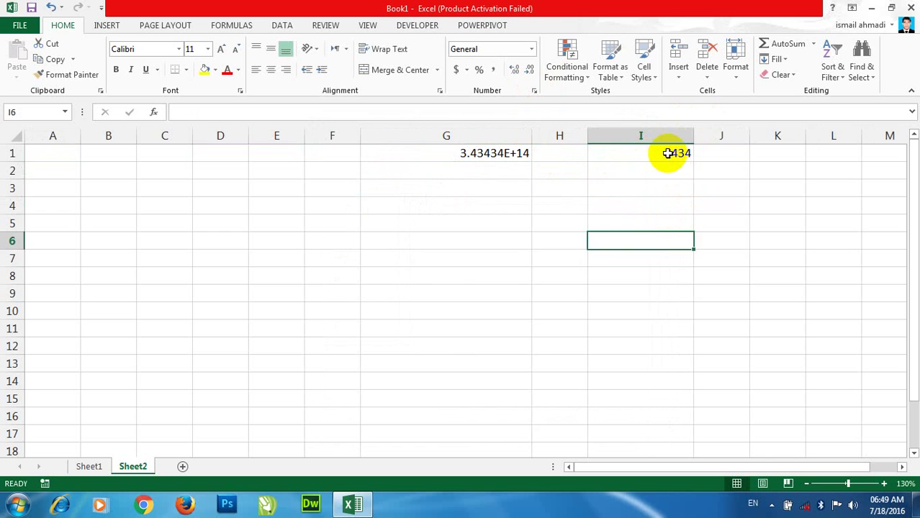
pyautogui.click(668, 153)
pyautogui.click(534, 91)
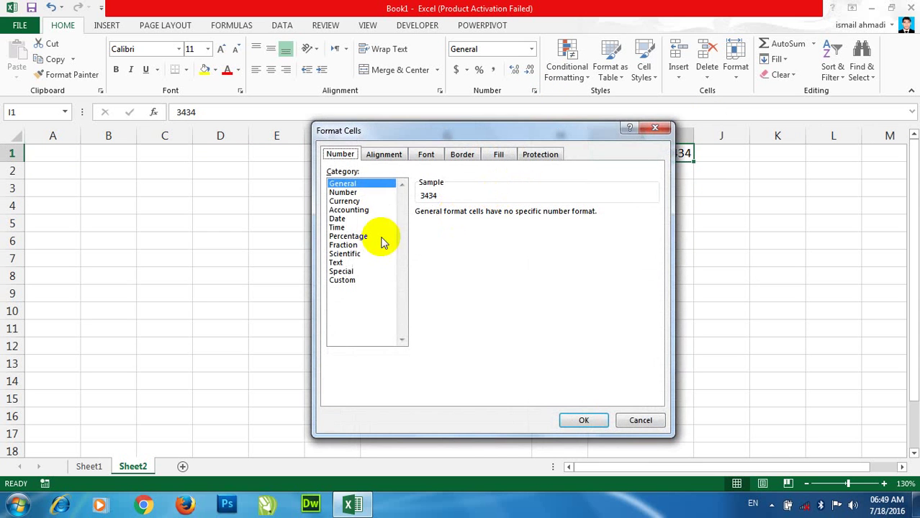
pyautogui.click(349, 256)
pyautogui.click(582, 419)
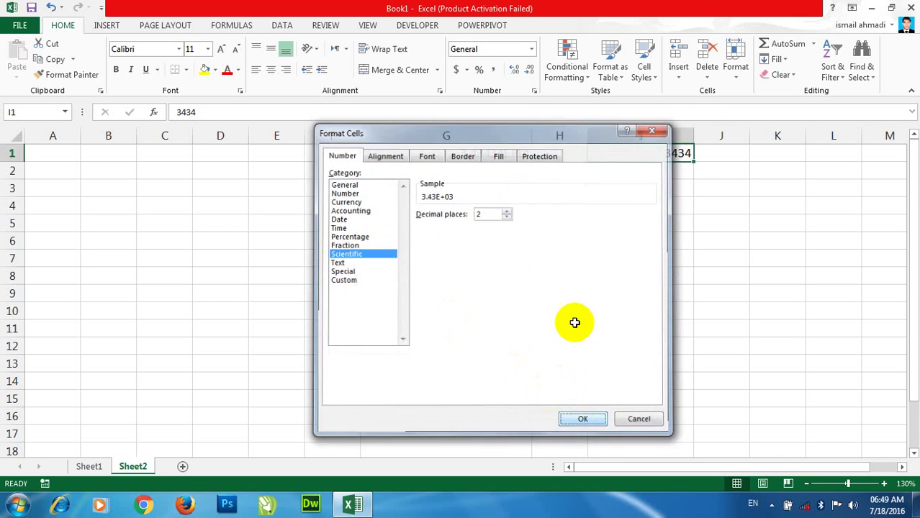
pyautogui.click(560, 276)
pyautogui.click(283, 154)
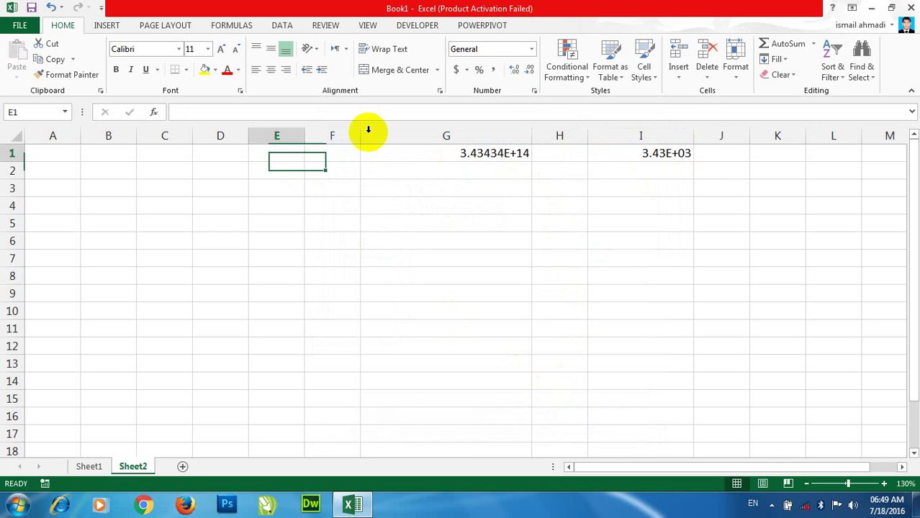
# Step: Preview the Special and Text number categories for E1 without applying them
pyautogui.click(535, 91)
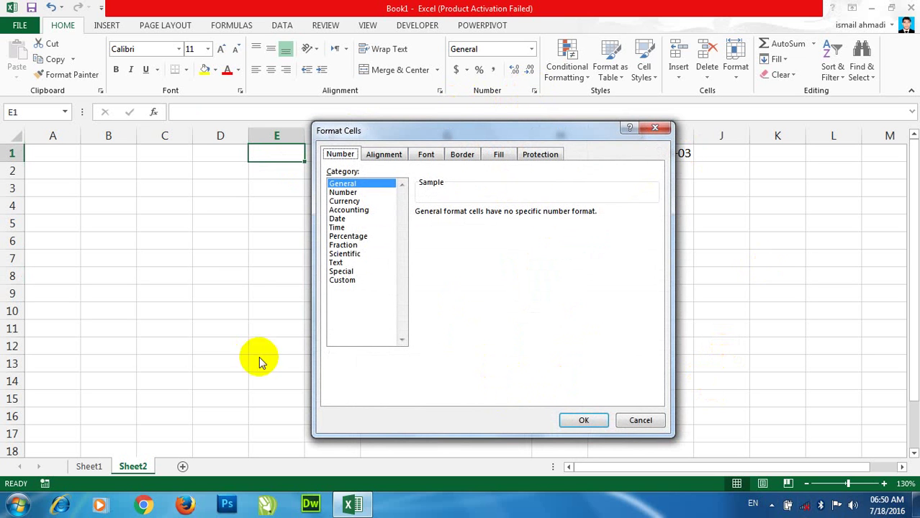
pyautogui.click(355, 271)
pyautogui.click(343, 262)
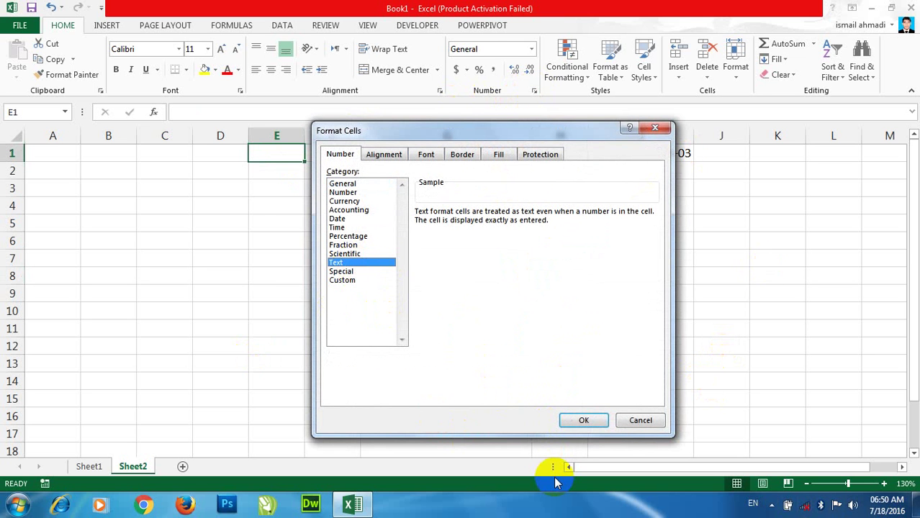
pyautogui.click(623, 422)
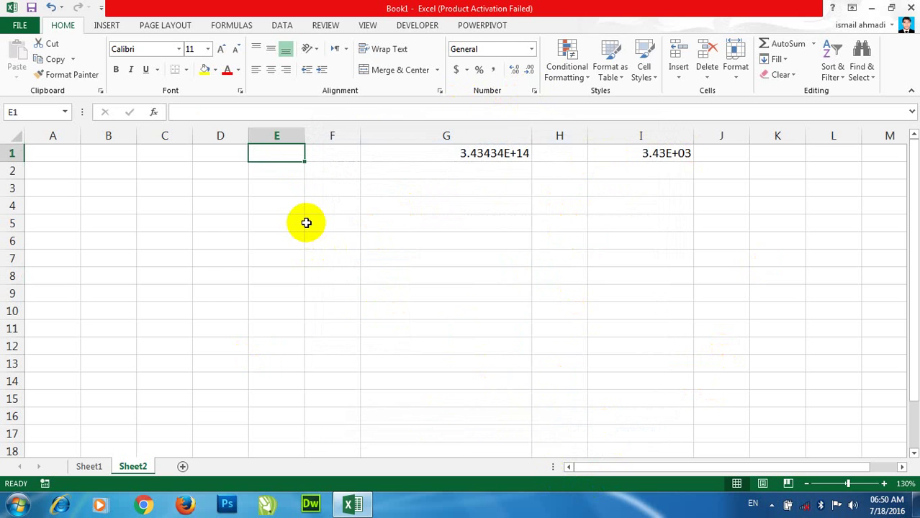
# Step: Enter sample words like 'asas' and 'sa' in E1:E9 and numbers like 34 in E10:E16
pyautogui.write('asas asas asas sa sa asas sa ')
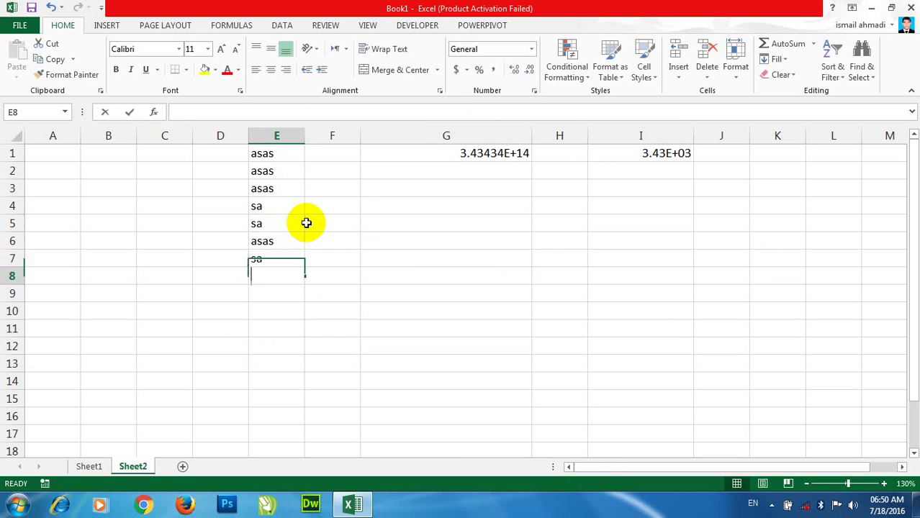
pyautogui.write('asas asas')
pyautogui.moveTo(410, 272); pyautogui.dragTo(407, 259)
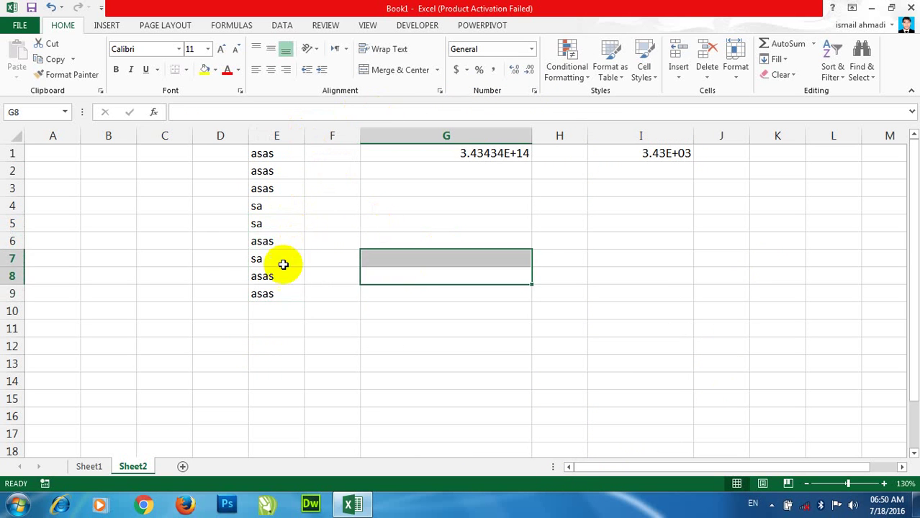
pyautogui.click(280, 310)
pyautogui.write('34 34 3 4')
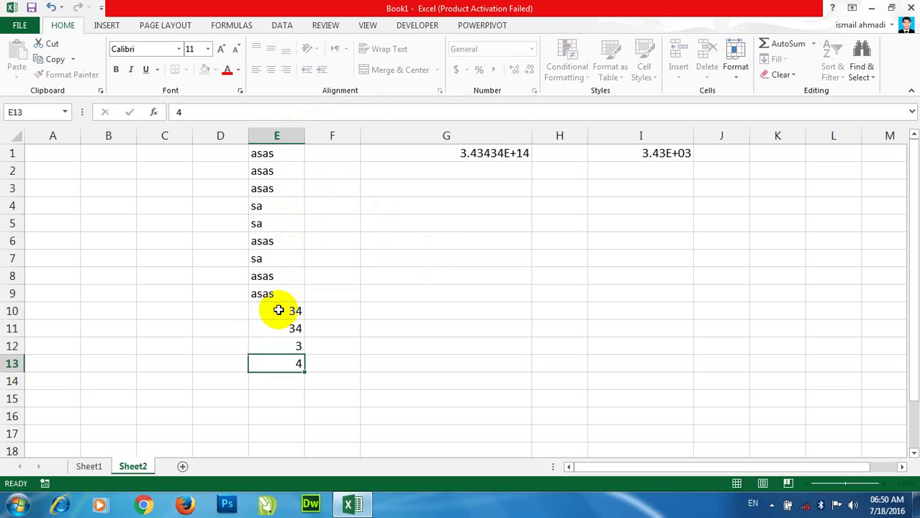
pyautogui.write(' 3 4 34')
pyautogui.press('Return')
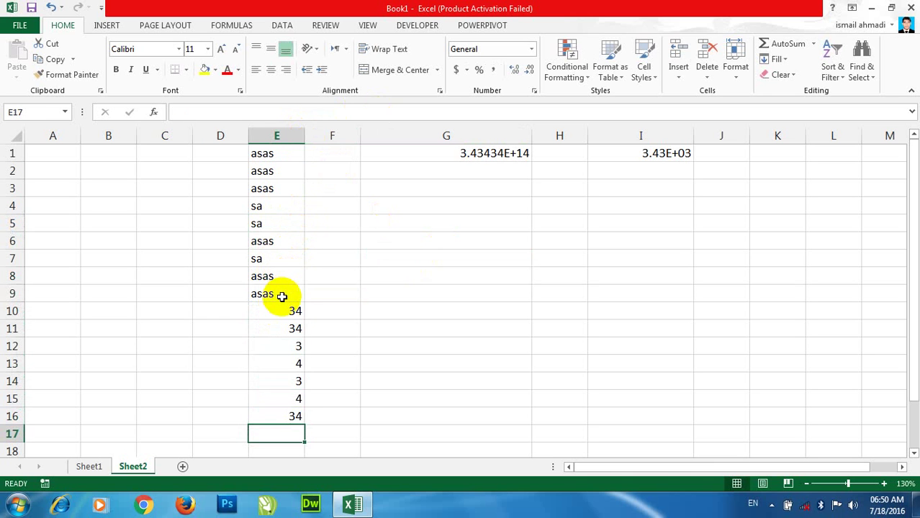
# Step: Format E10:E17 as Text so the numbers align left
pyautogui.moveTo(286, 313); pyautogui.dragTo(289, 432)
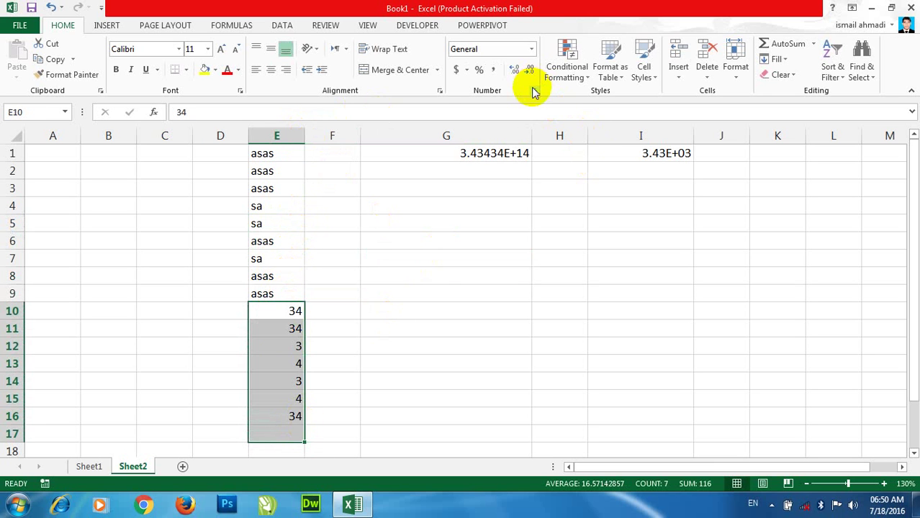
pyautogui.click(534, 51)
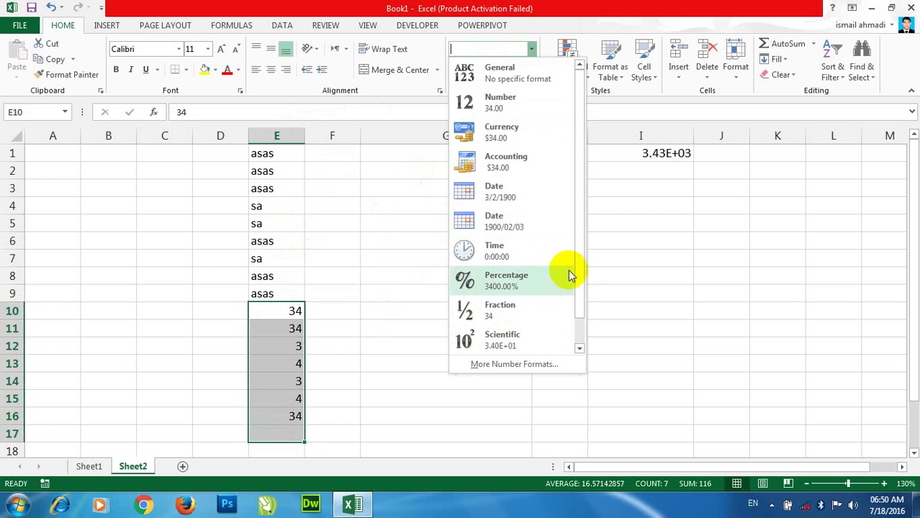
pyautogui.moveTo(579, 272); pyautogui.dragTo(582, 317)
pyautogui.click(509, 350)
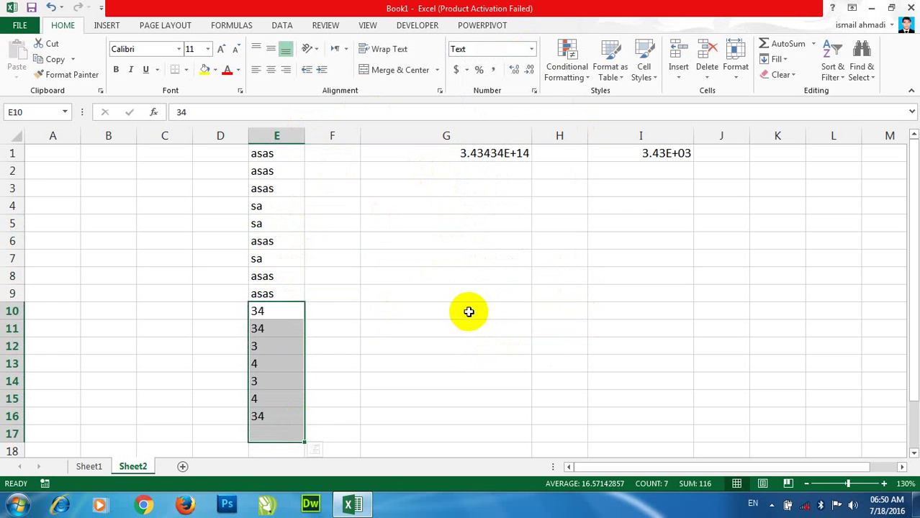
pyautogui.click(469, 312)
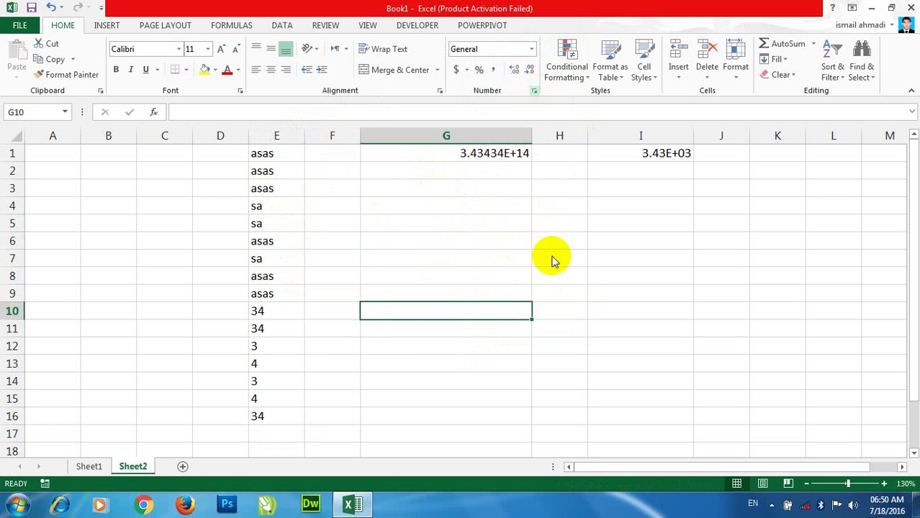
pyautogui.hotkey('ctrl', '1')
pyautogui.click(344, 281)
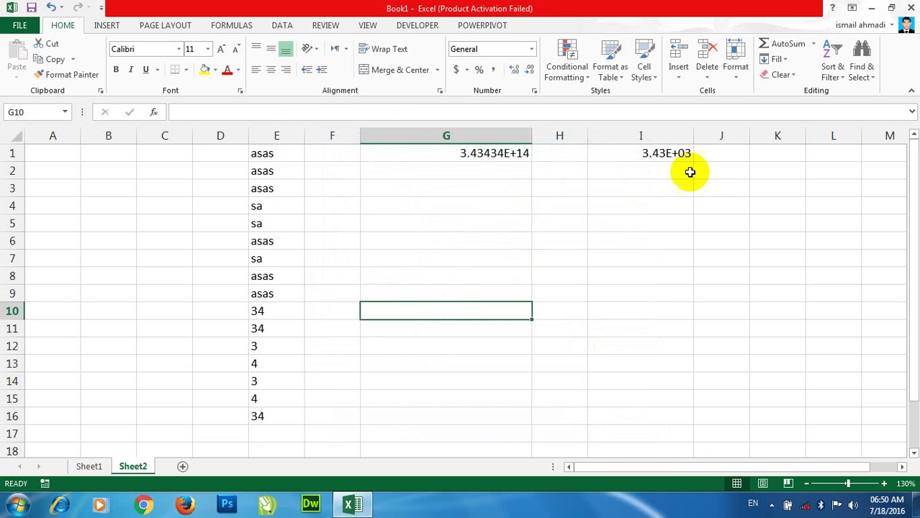
# Step: Give column K the custom format "AFG",#,###.00 and enter amounts like 32423 in K1:K14
pyautogui.click(778, 136)
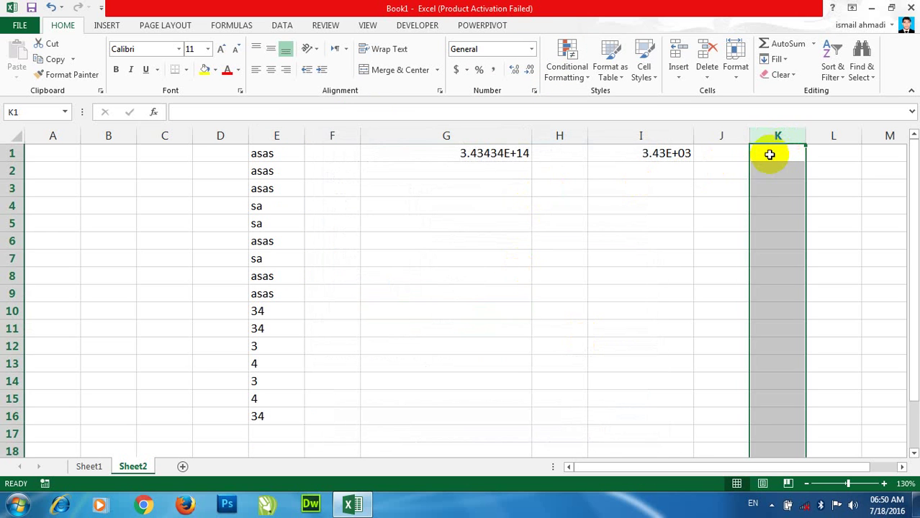
pyautogui.click(534, 91)
pyautogui.click(349, 280)
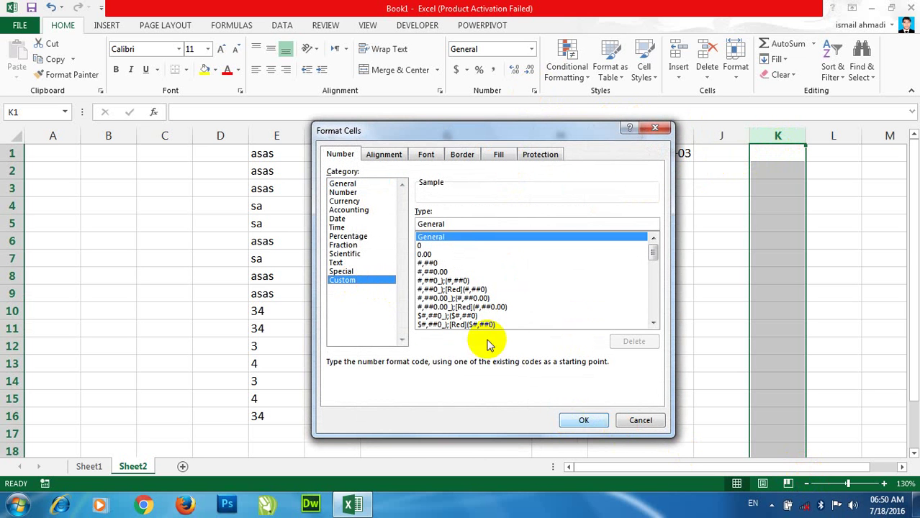
pyautogui.doubleClick(432, 224)
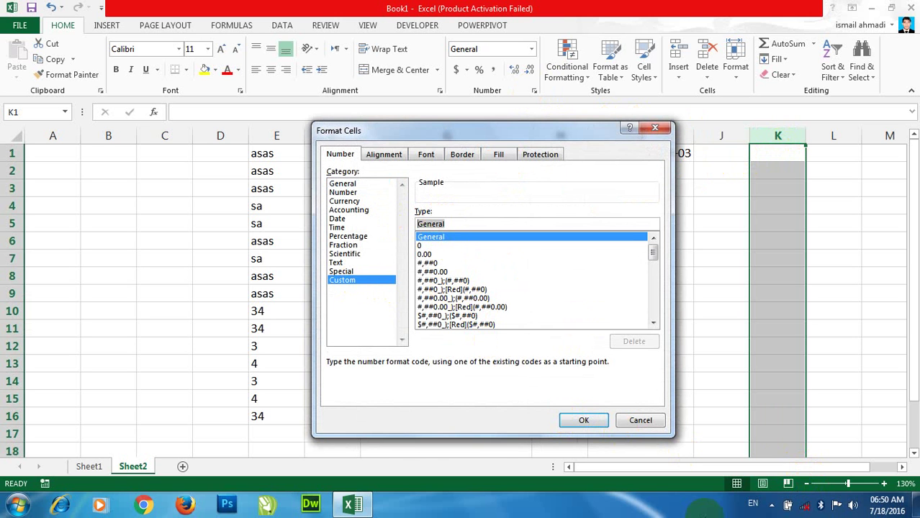
pyautogui.write('"AFG",#,###.00')
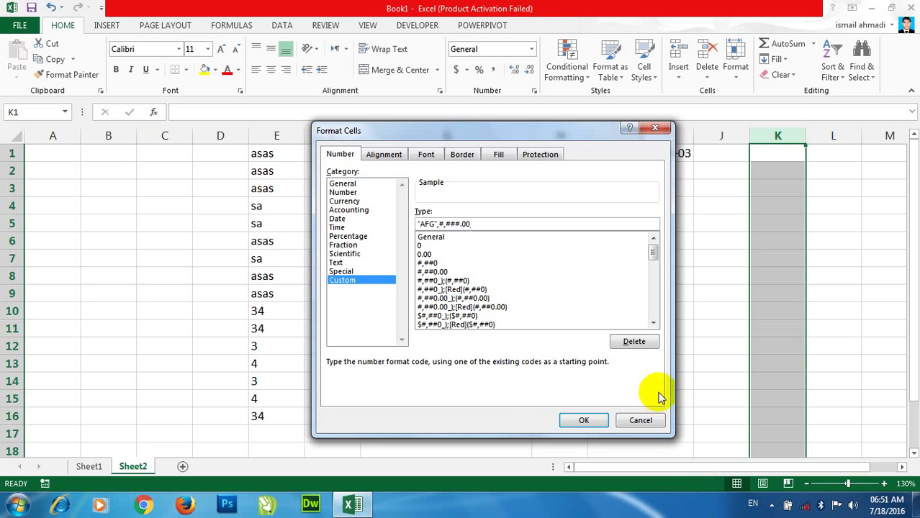
pyautogui.click(584, 420)
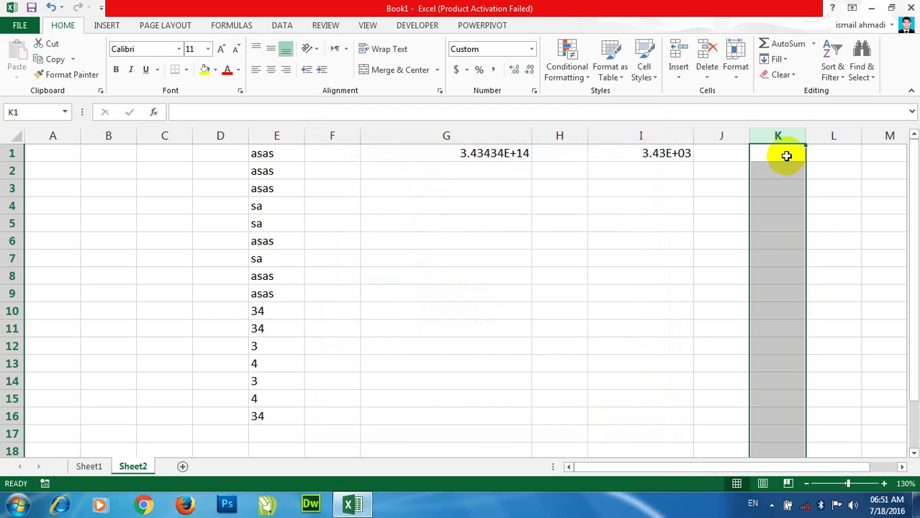
pyautogui.write('32423 23423 423 423')
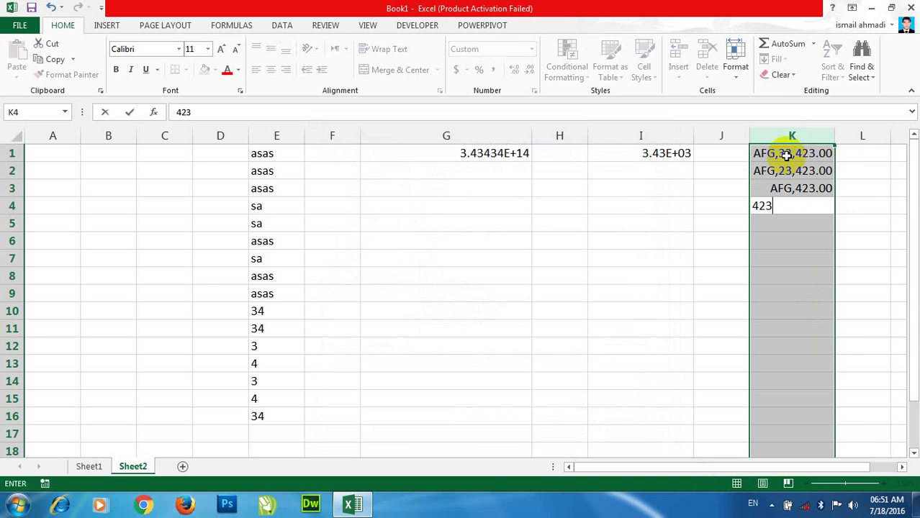
pyautogui.write('4 234 234 234 234 234 234 23')
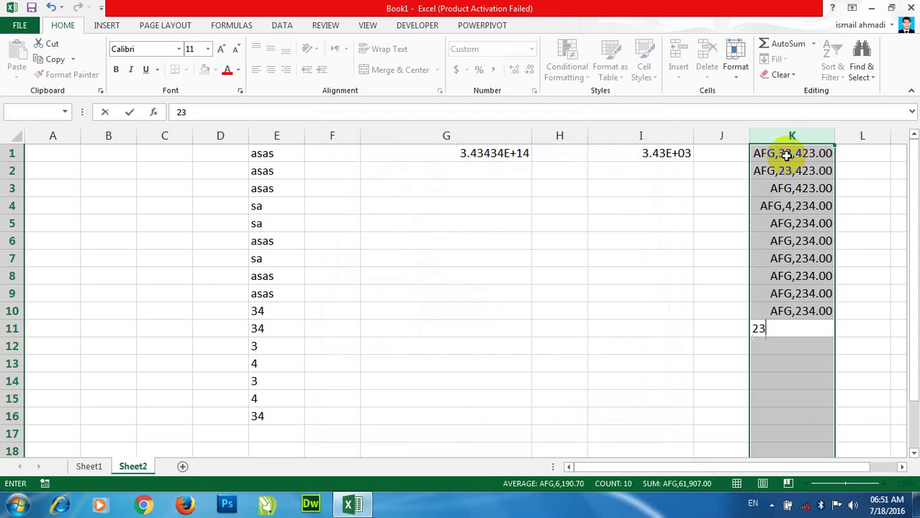
pyautogui.write('4 234 234 234')
pyautogui.write('23')
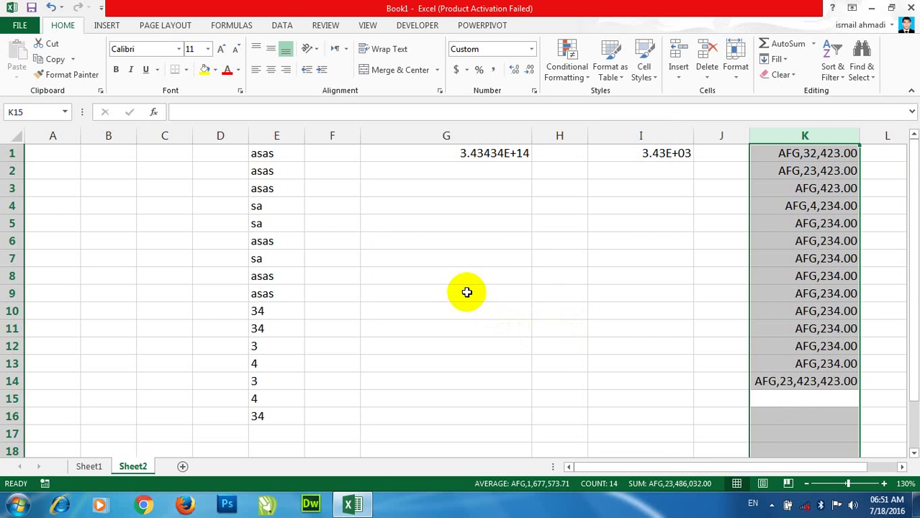
# Step: Widen column C, enter 0231848 in C1 to see the leading zero dropped, then clear C1
pyautogui.moveTo(192, 135); pyautogui.dragTo(258, 137)
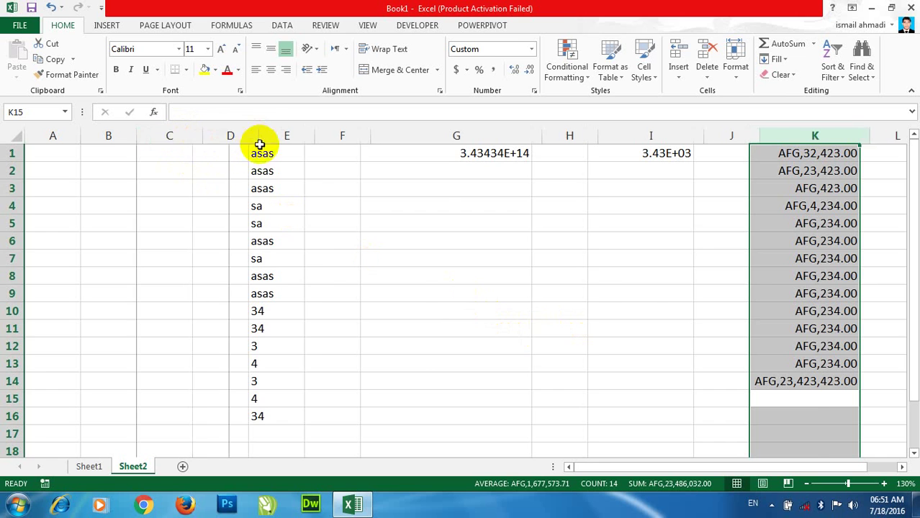
pyautogui.click(221, 155)
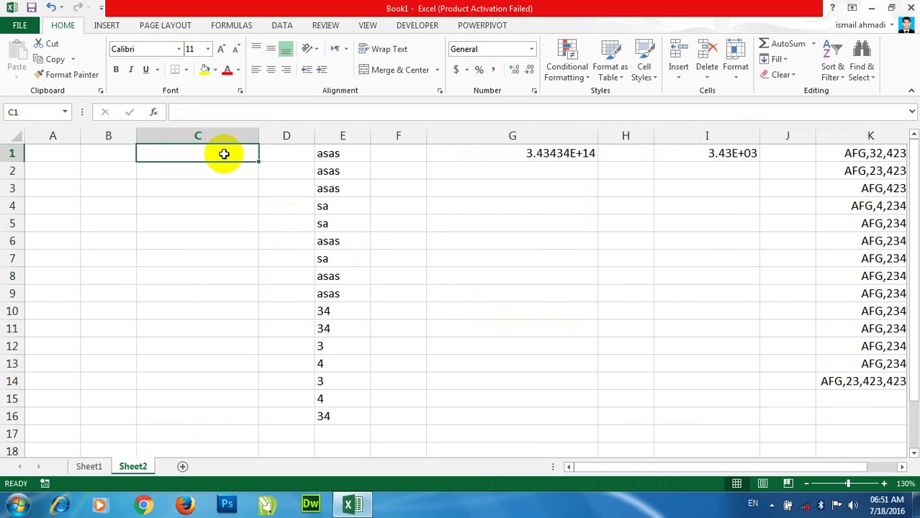
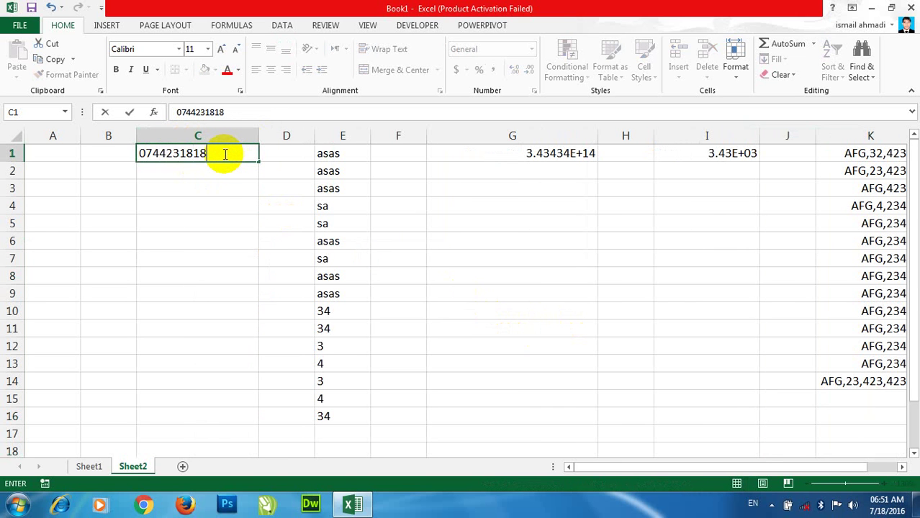
pyautogui.press('Return')
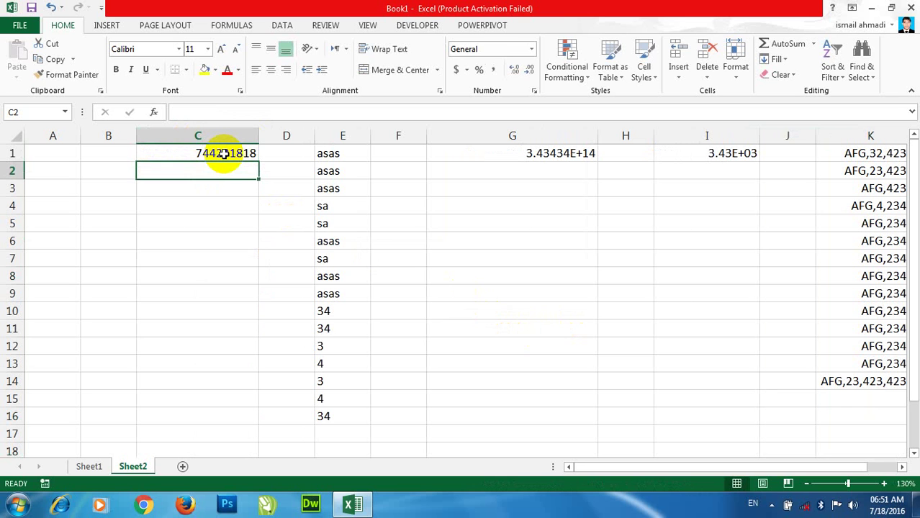
pyautogui.click(225, 154)
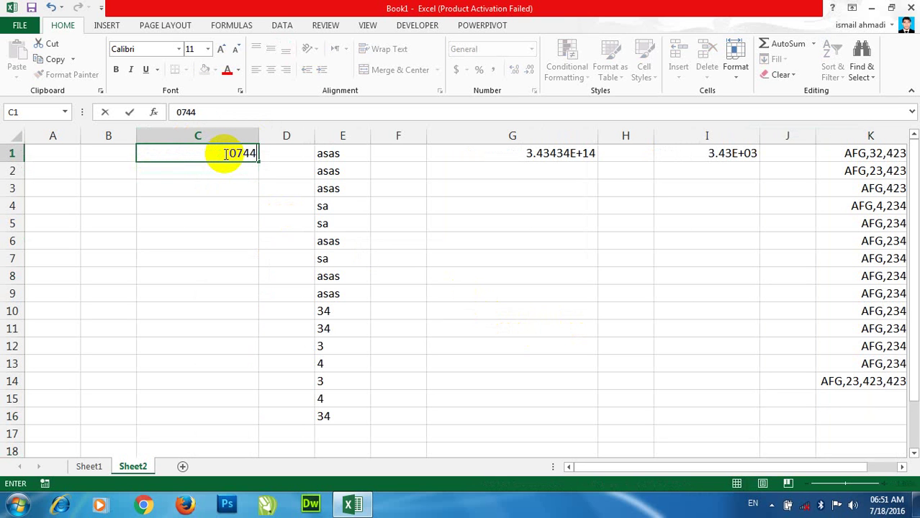
pyautogui.press('Return')
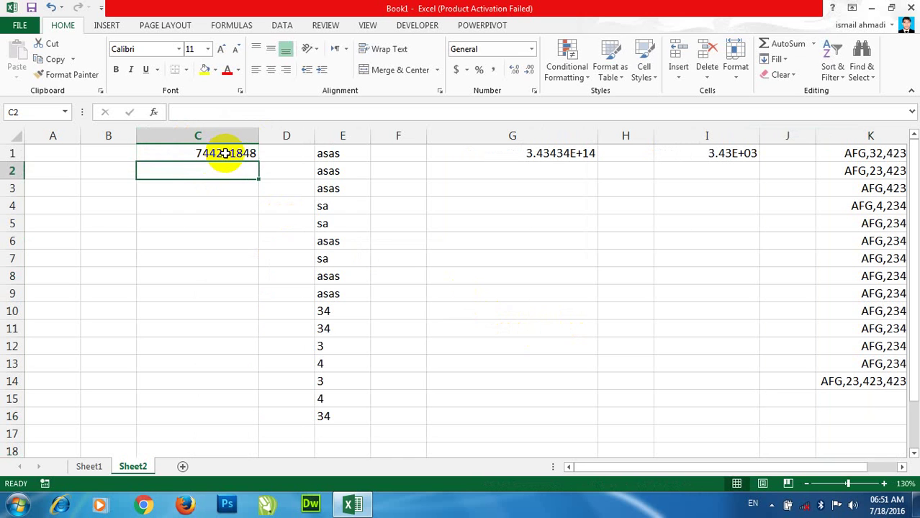
pyautogui.click(225, 220)
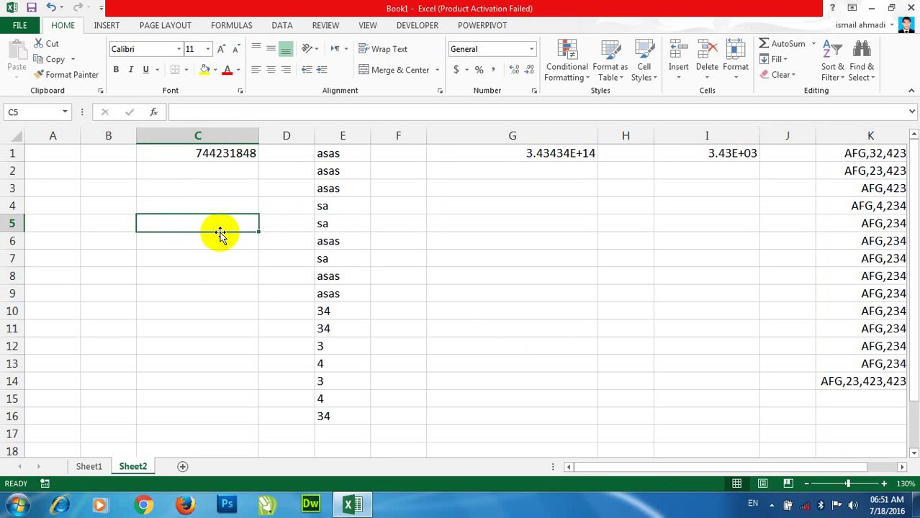
pyautogui.click(226, 149)
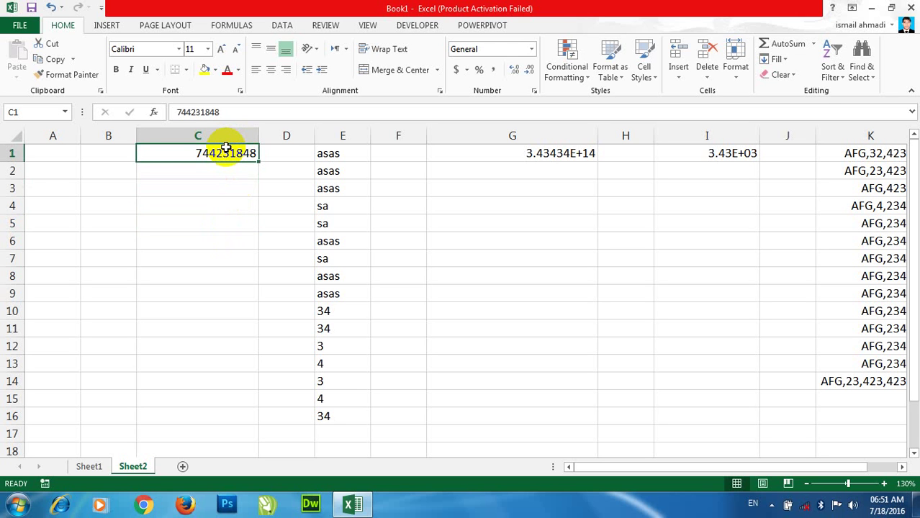
pyautogui.press('Delete')
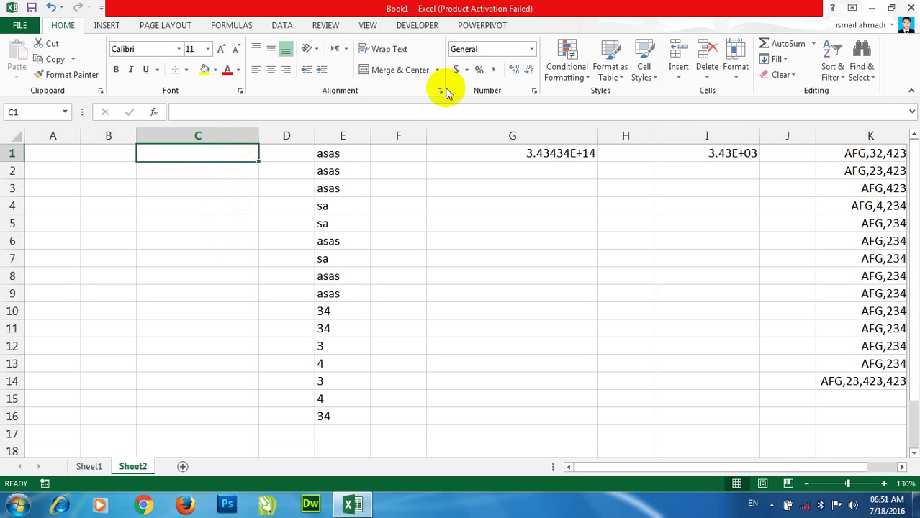
# Step: Preview the Custom and Special number categories without making changes
pyautogui.click(534, 90)
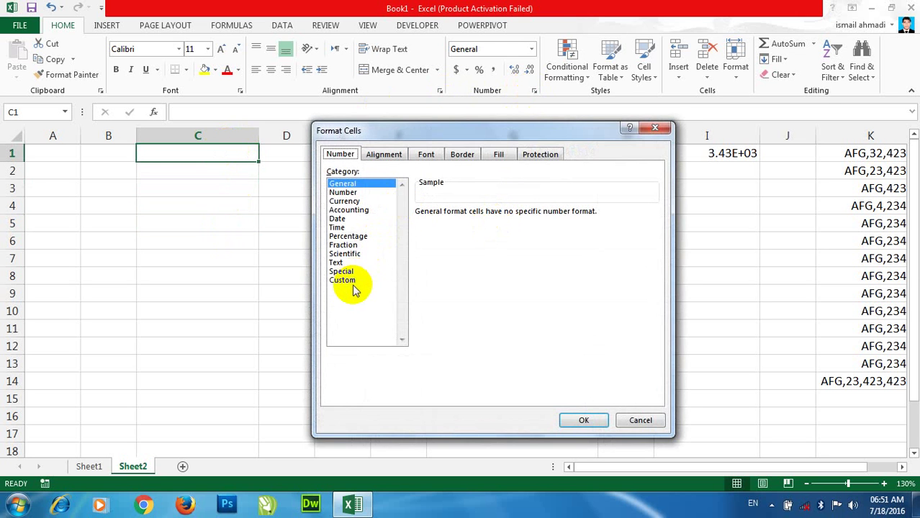
pyautogui.click(342, 280)
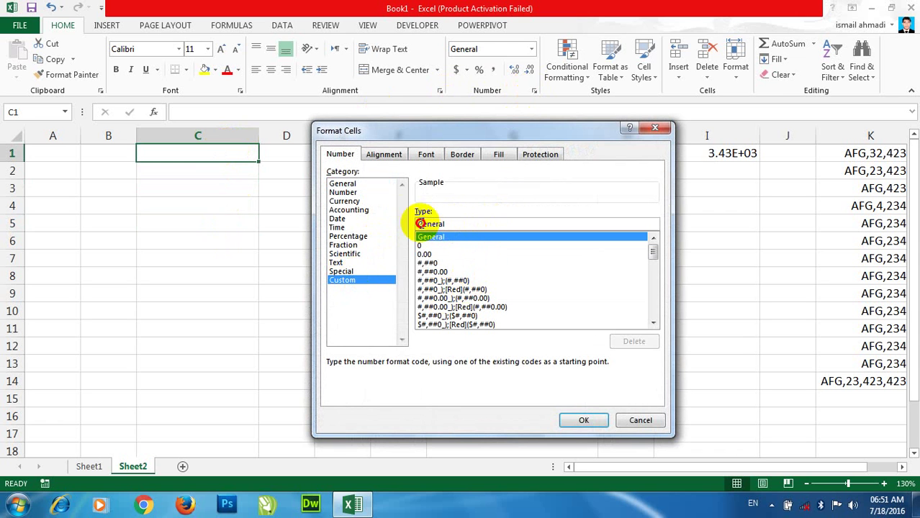
pyautogui.click(342, 272)
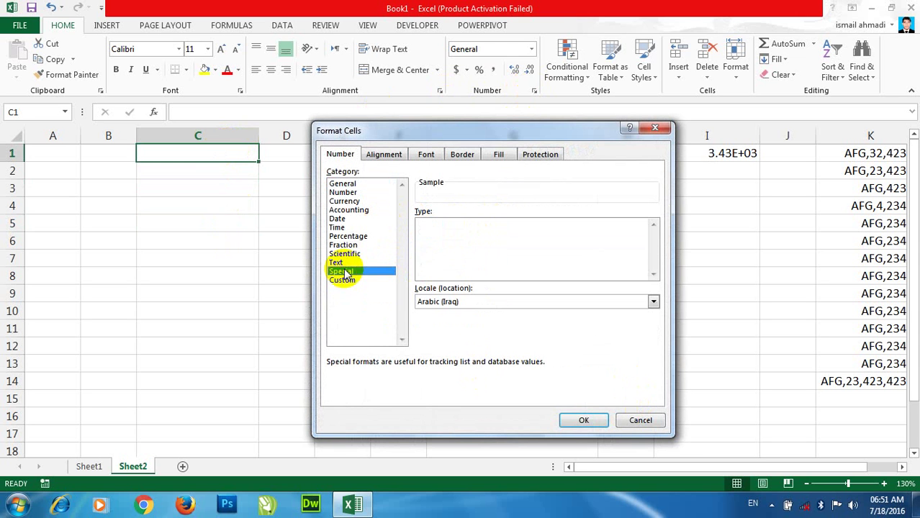
pyautogui.click(640, 421)
# Step: Format column C as Special Phone Number with the English (United States) locale
pyautogui.click(216, 135)
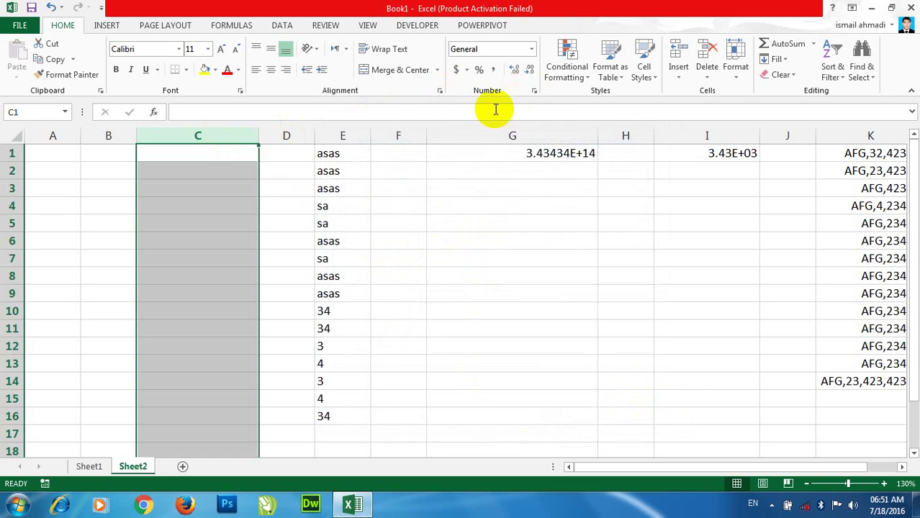
pyautogui.click(535, 91)
pyautogui.click(344, 263)
pyautogui.click(344, 271)
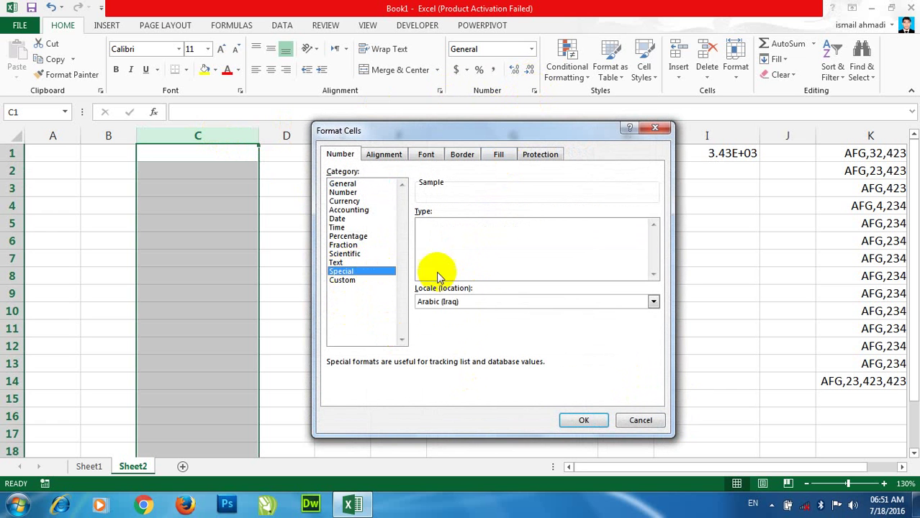
pyautogui.click(441, 301)
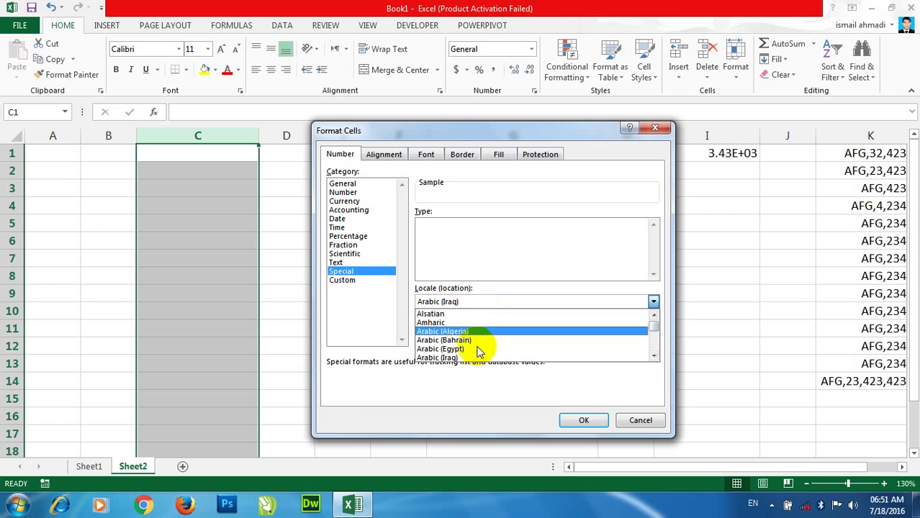
pyautogui.click(448, 301)
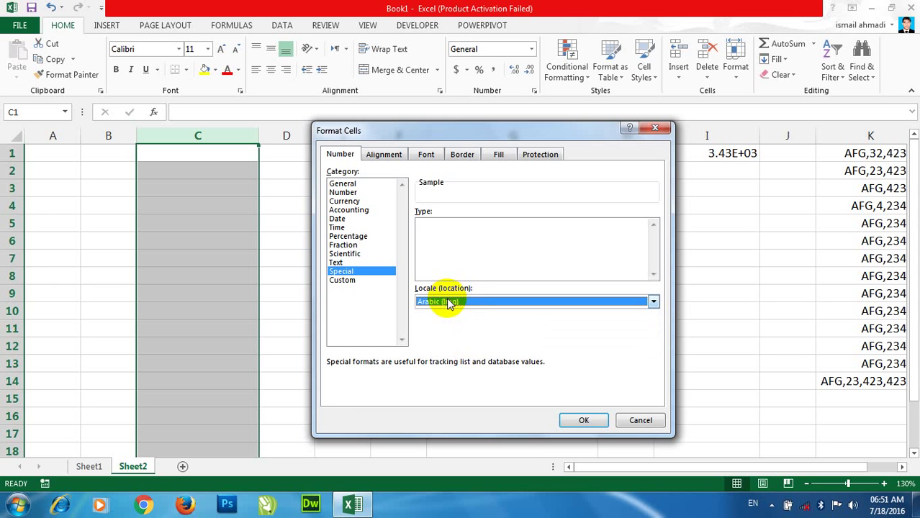
pyautogui.click(448, 301)
pyautogui.press('e')
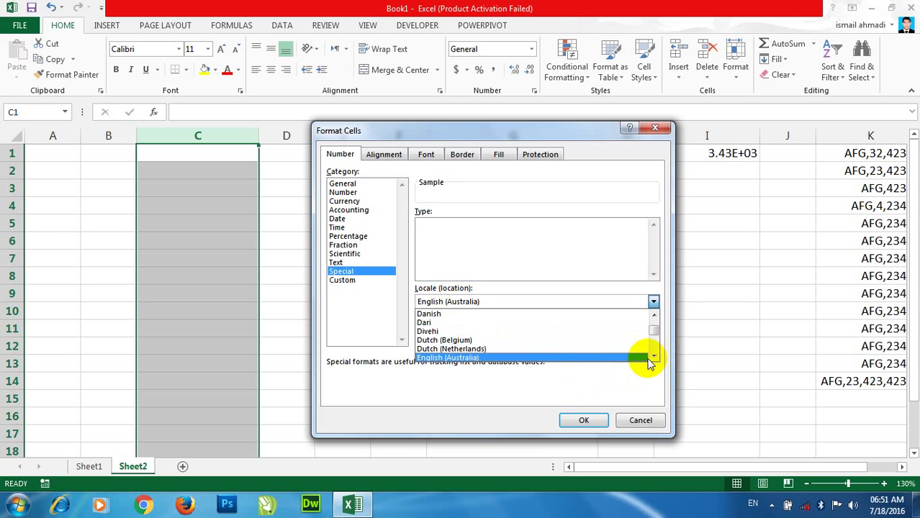
pyautogui.moveTo(653, 358); pyautogui.dragTo(655, 362)
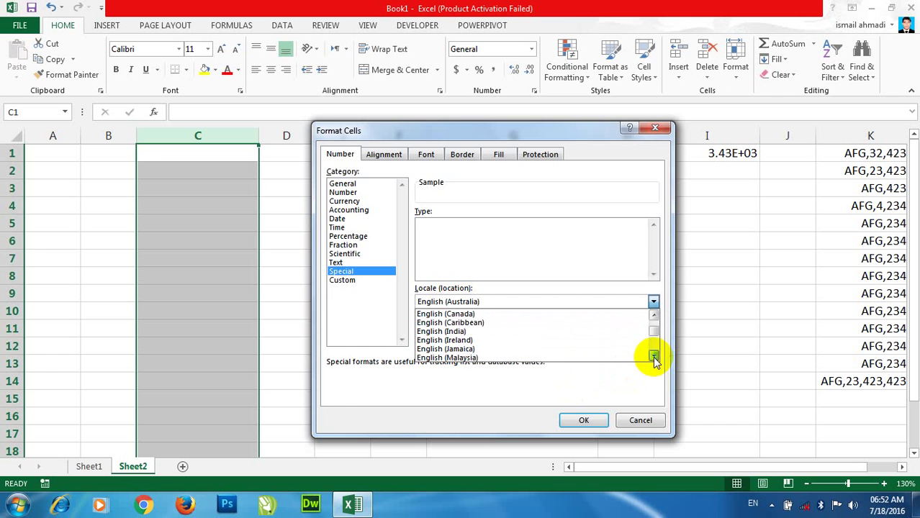
pyautogui.moveTo(655, 362); pyautogui.dragTo(655, 360)
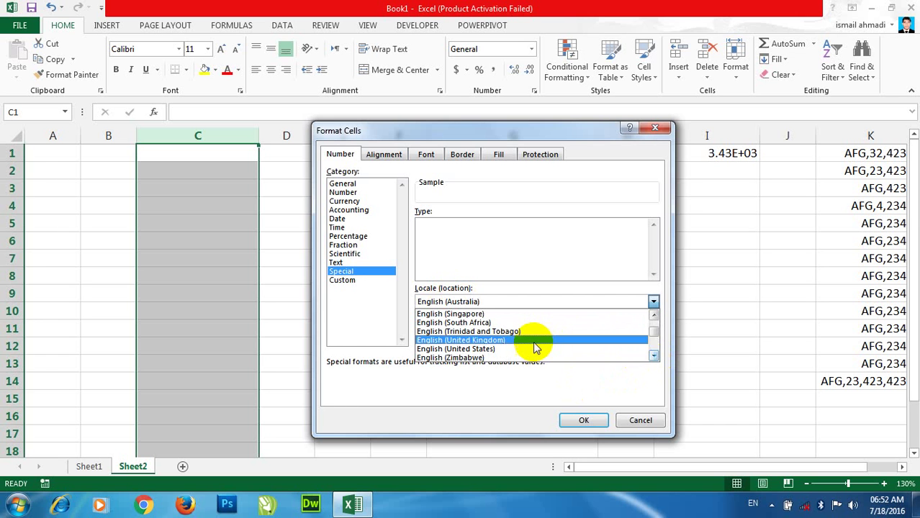
pyautogui.click(512, 350)
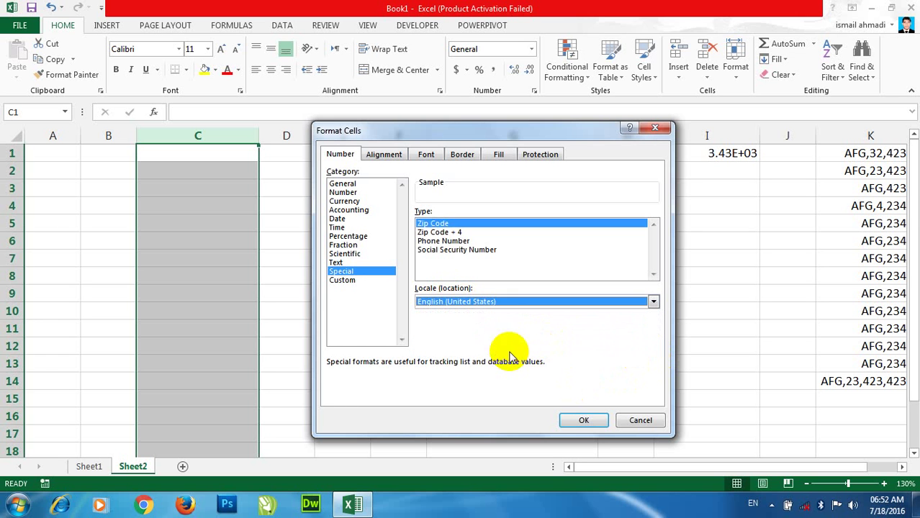
pyautogui.click(446, 241)
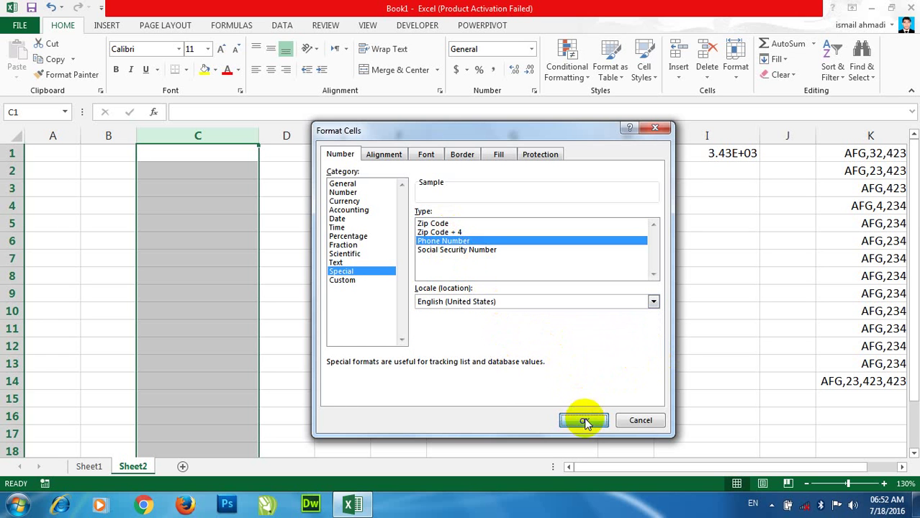
pyautogui.click(585, 423)
pyautogui.write('32423423432')
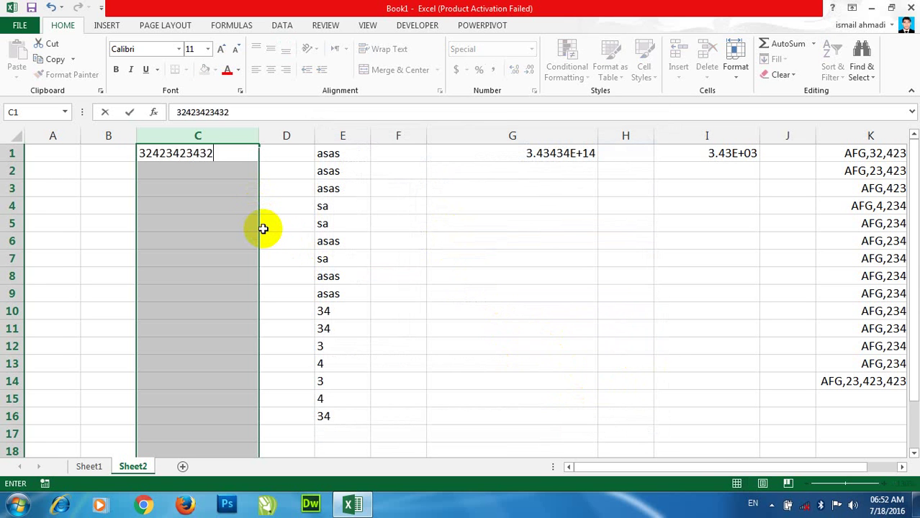
pyautogui.press('Return')
pyautogui.write('23423423423')
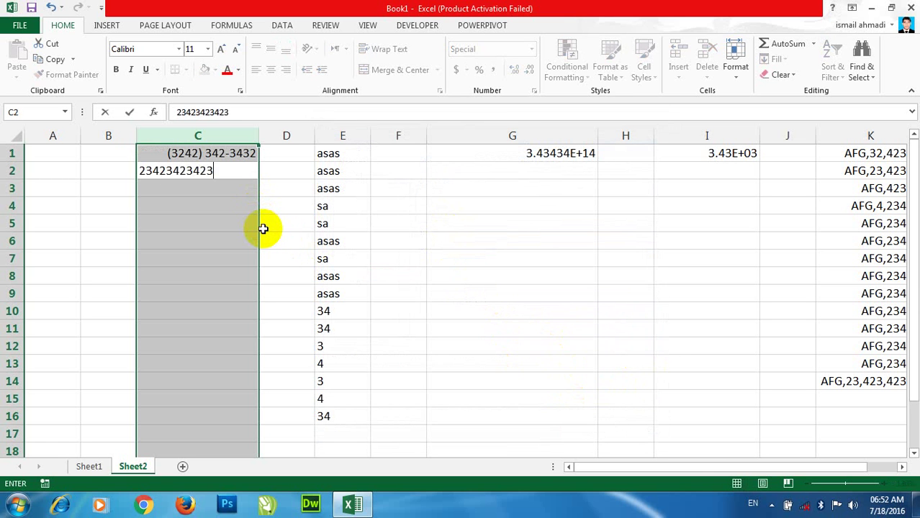
pyautogui.press('Return')
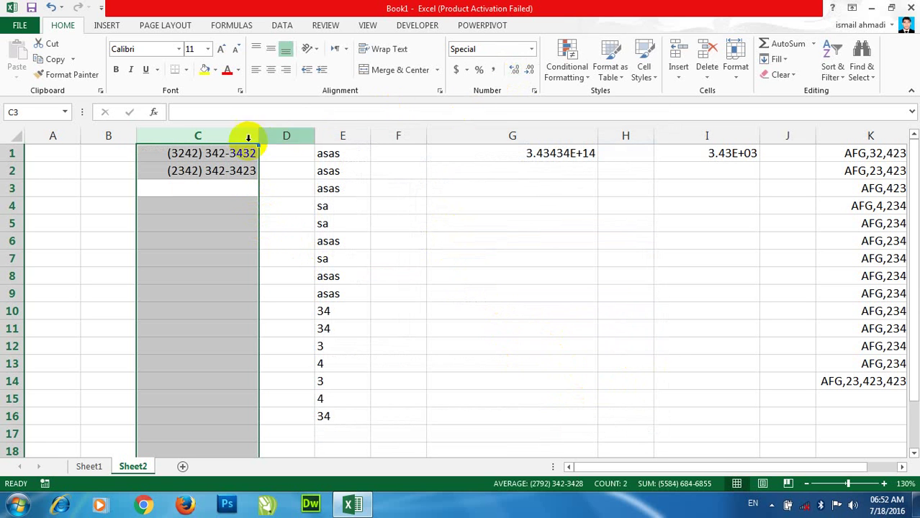
pyautogui.click(278, 136)
# Step: Apply the Special > Social Security Number format to column D
pyautogui.click(534, 91)
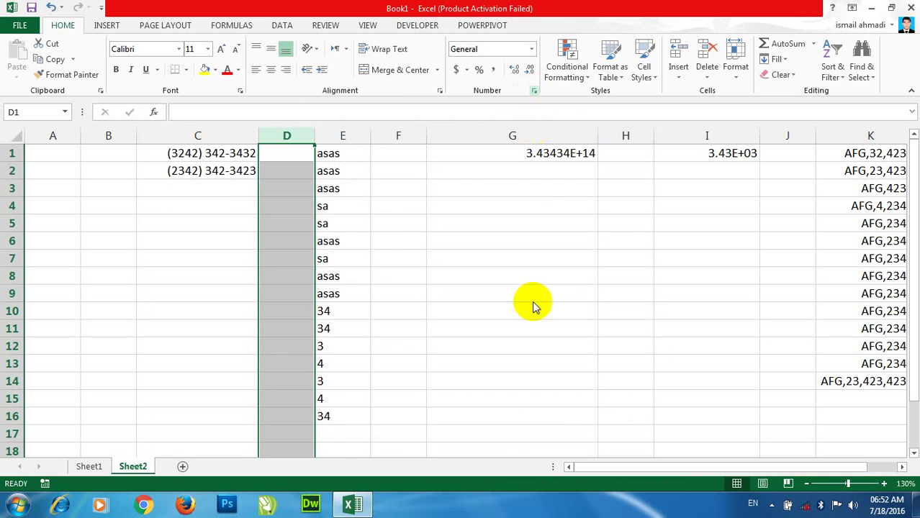
pyautogui.click(344, 272)
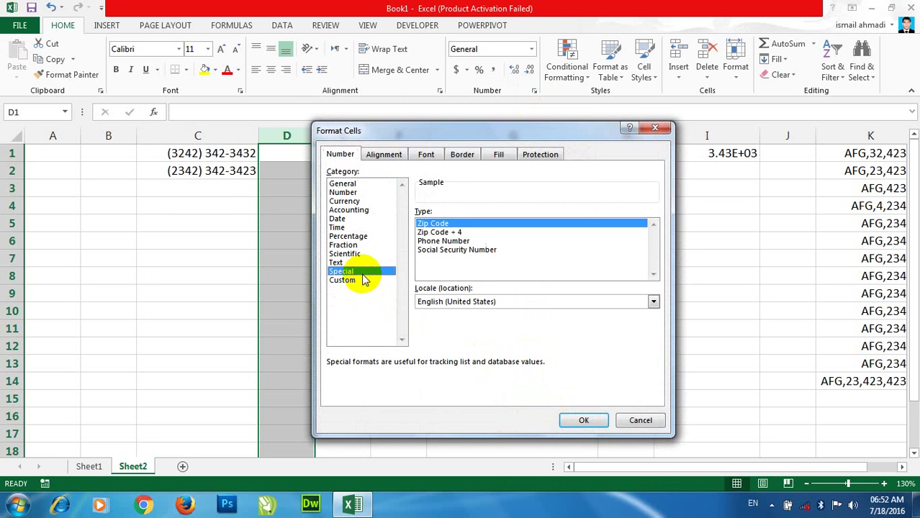
pyautogui.click(451, 250)
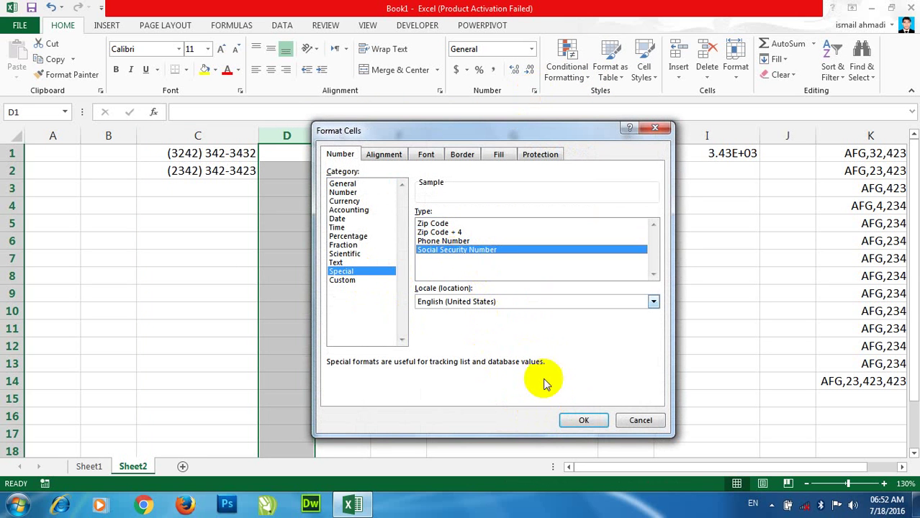
pyautogui.click(583, 420)
# Step: Enter number values down D1:D9 and widen column F for longer entries
pyautogui.click(298, 153)
pyautogui.write('234')
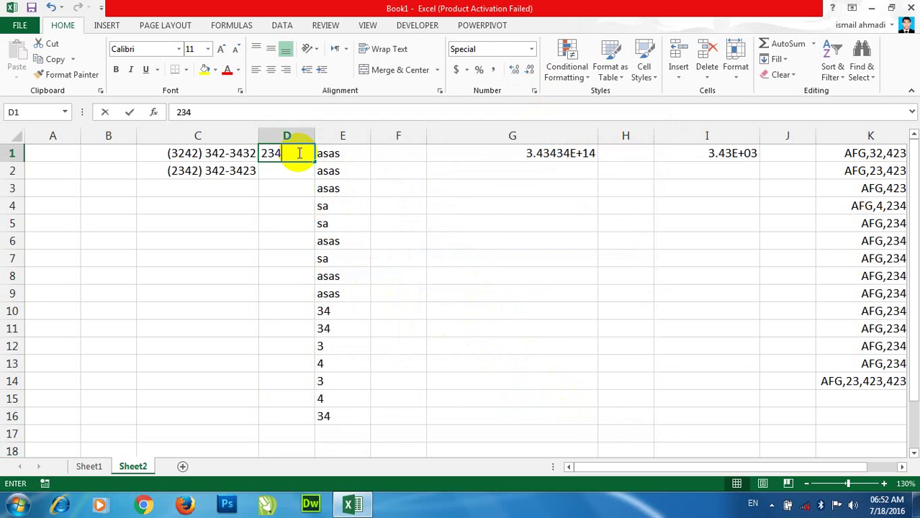
pyautogui.write('324 23423')
pyautogui.press('Return')
pyautogui.write('432 4234 23 423 ')
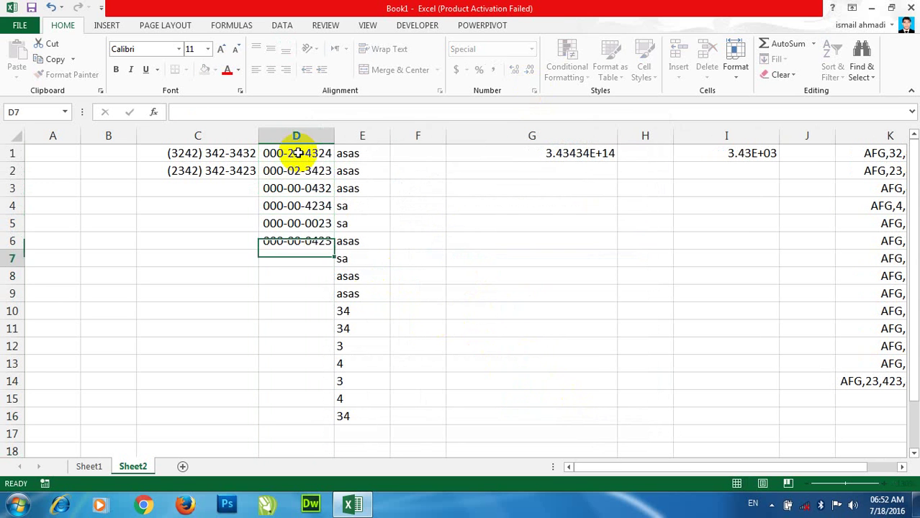
pyautogui.write('423 4 234')
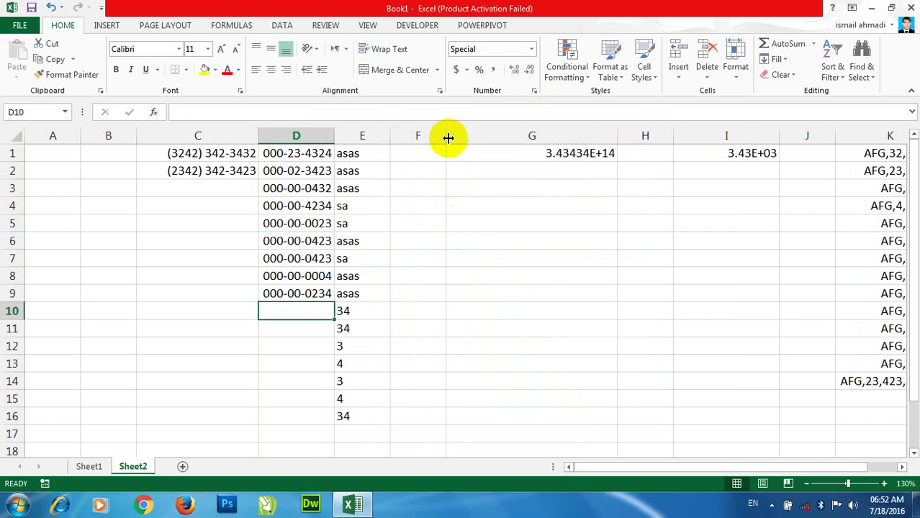
pyautogui.moveTo(446, 136); pyautogui.dragTo(566, 148)
# Step: Enter the heading 'phone Number' in cell F1
pyautogui.click(493, 150)
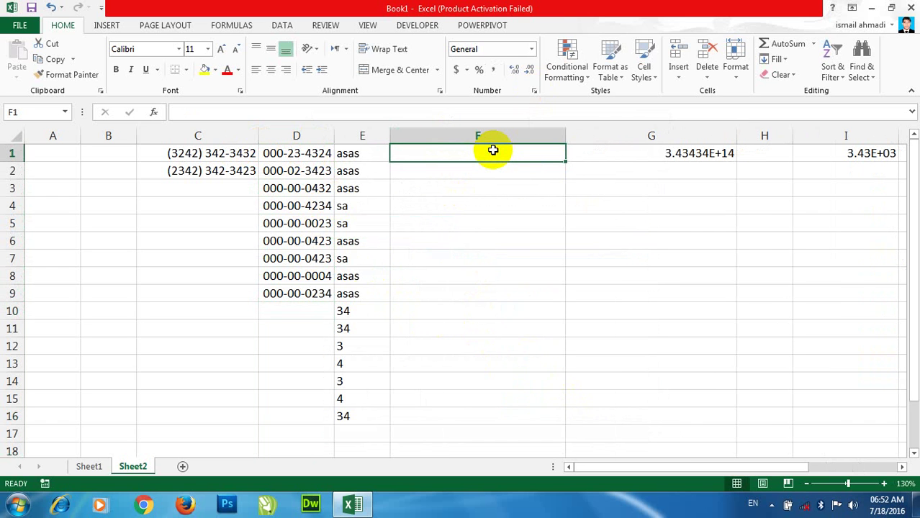
pyautogui.write('phone Number')
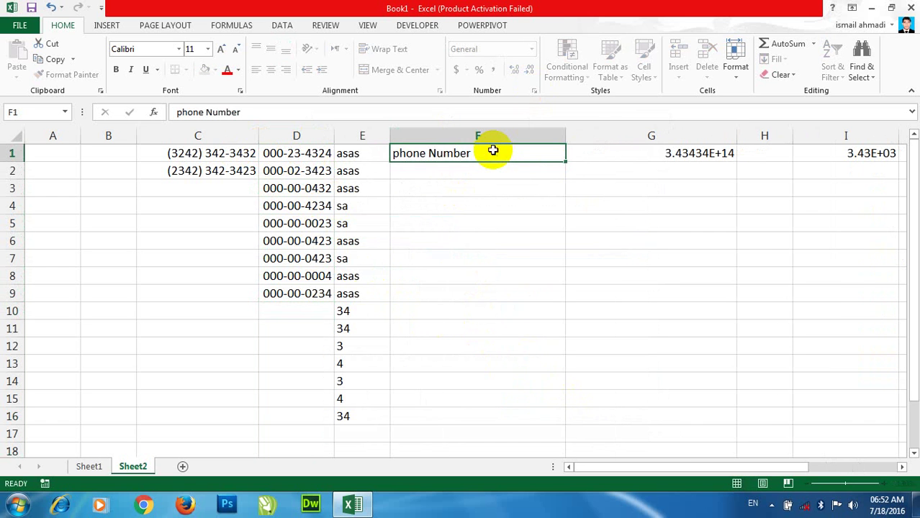
pyautogui.press('Return')
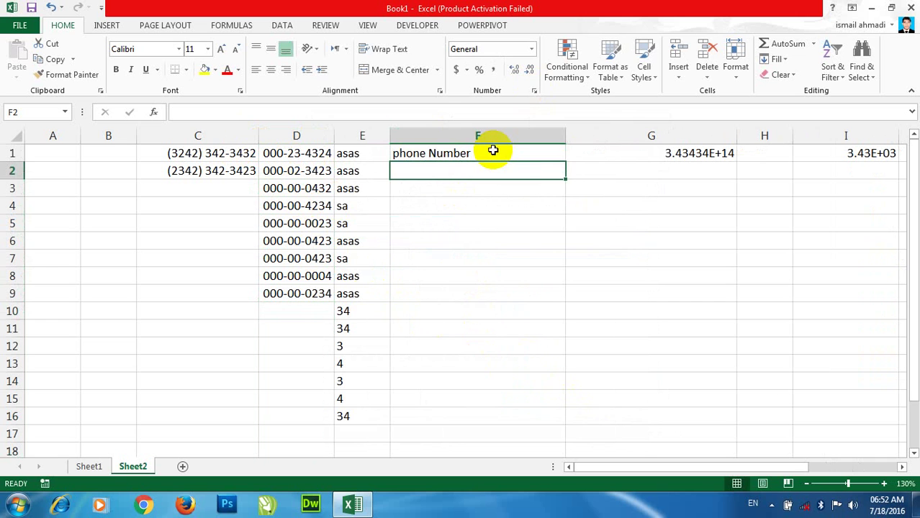
pyautogui.click(492, 136)
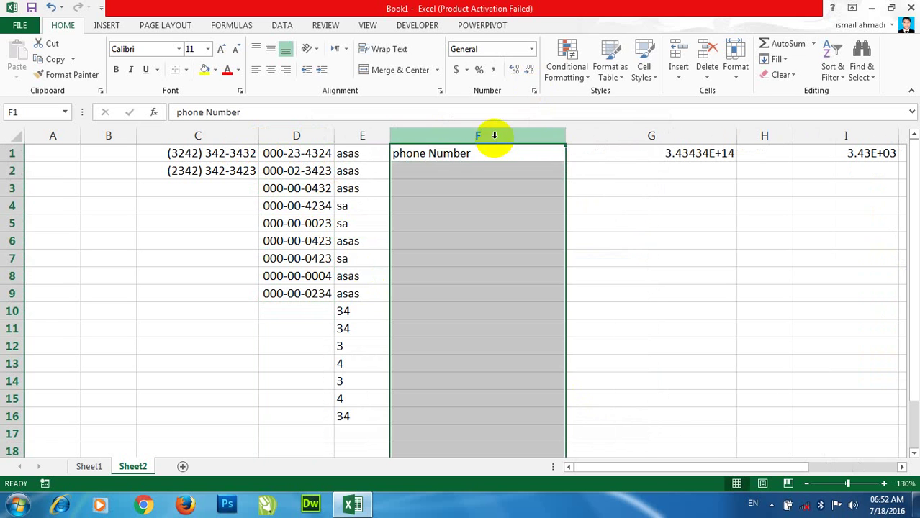
pyautogui.click(534, 90)
pyautogui.click(351, 281)
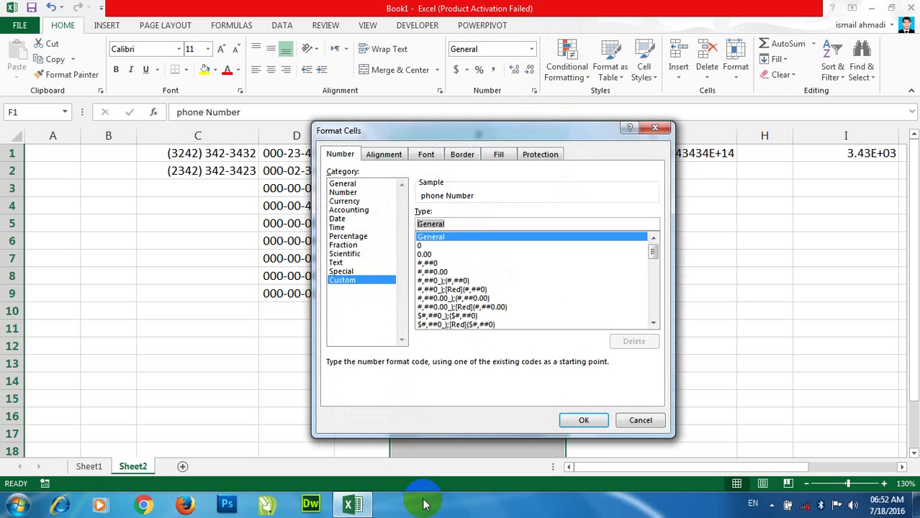
pyautogui.write('(000')
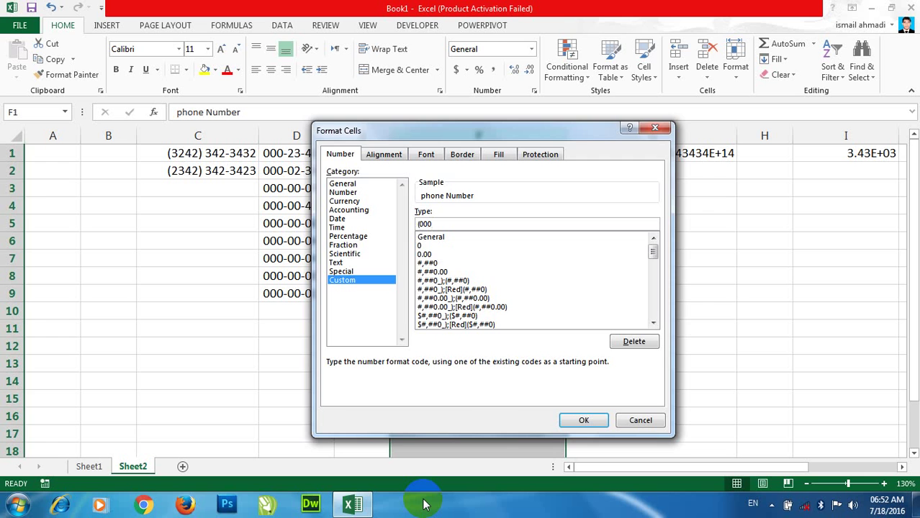
pyautogui.press('Return')
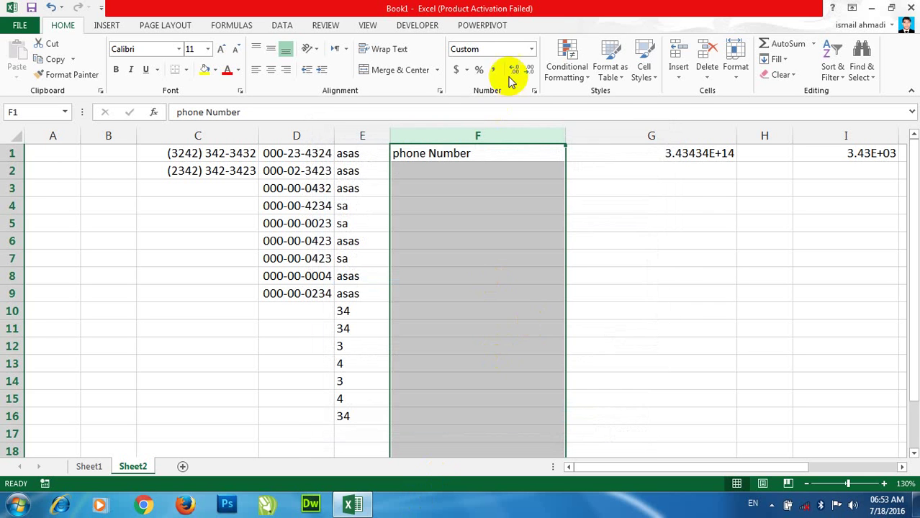
pyautogui.click(535, 90)
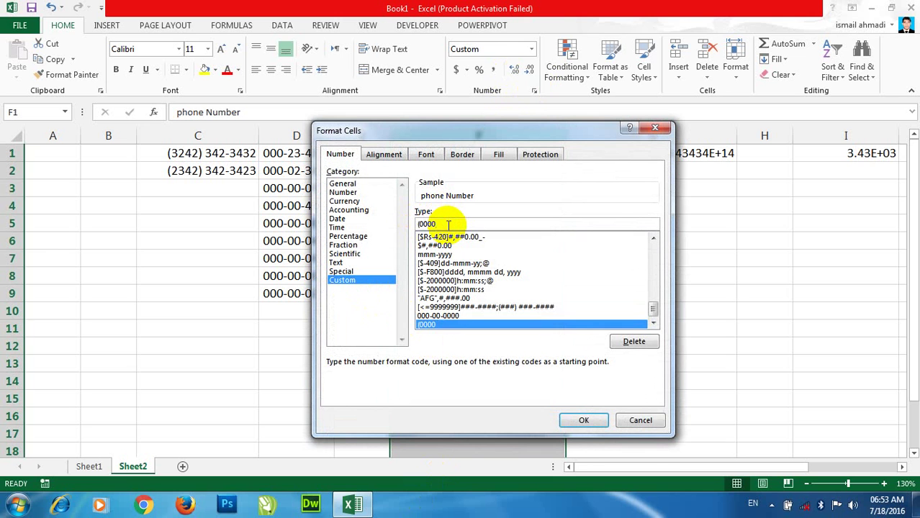
pyautogui.write(')-00-00-000')
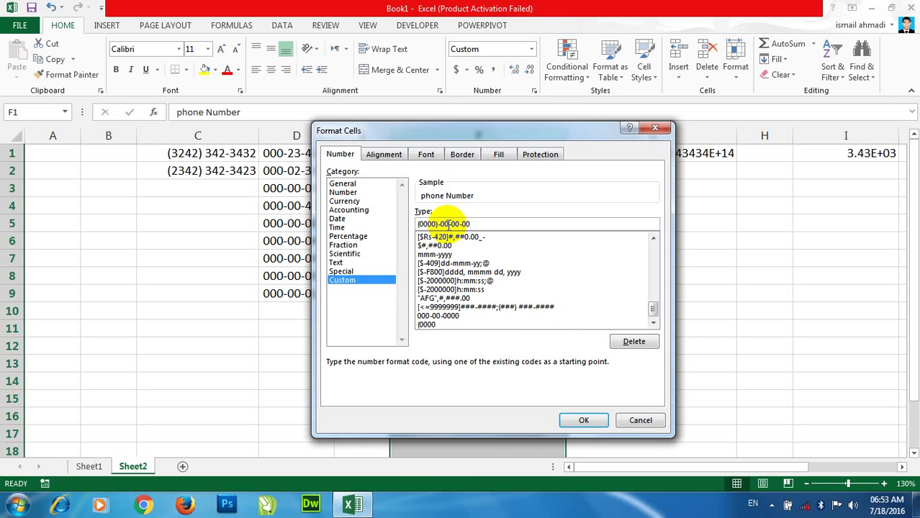
pyautogui.click(565, 422)
pyautogui.click(453, 175)
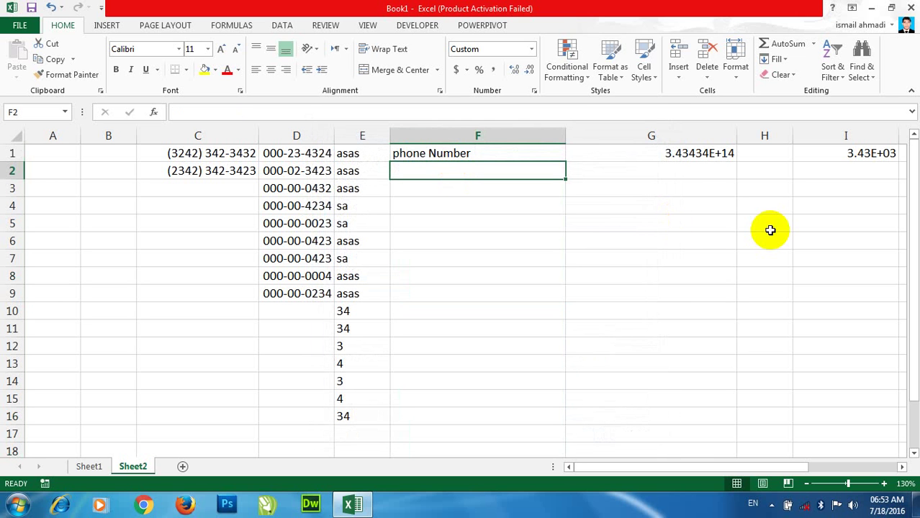
# Step: Enter a sample phone number in F2 and check its raw stored value
pyautogui.write('744231848')
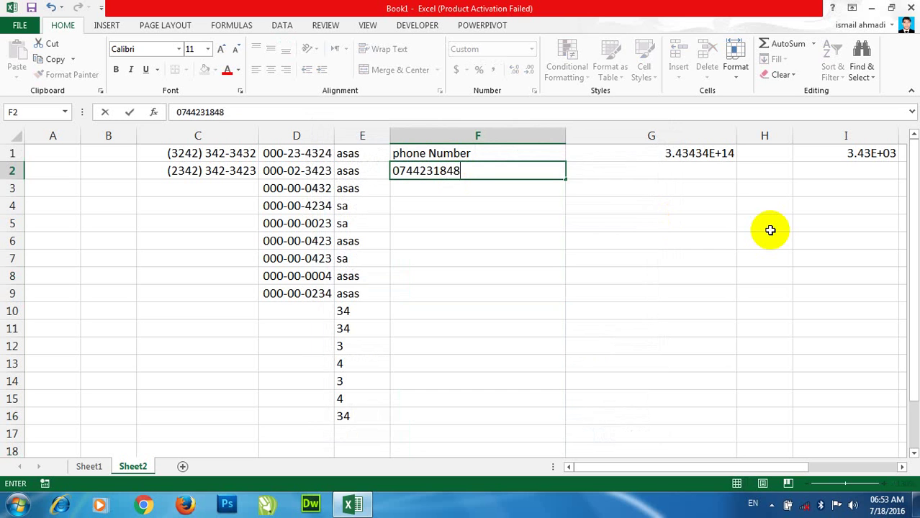
pyautogui.press('Return')
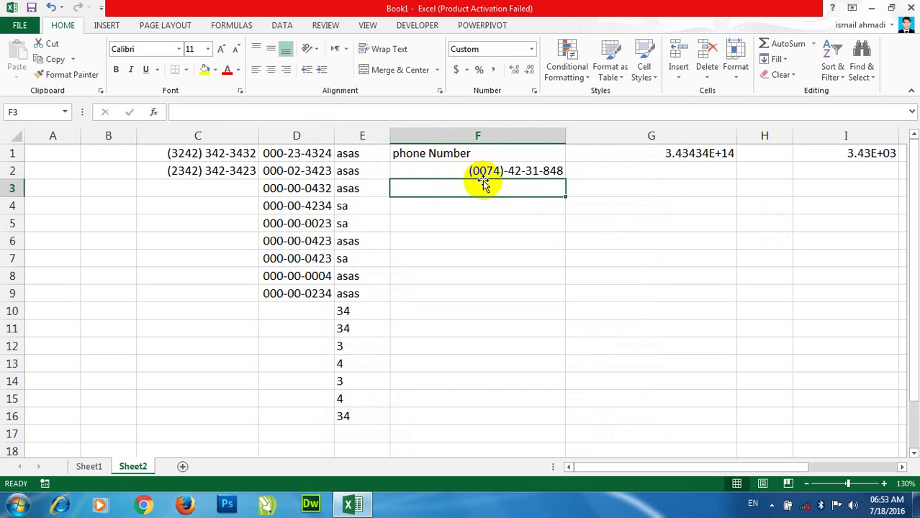
pyautogui.click(479, 171)
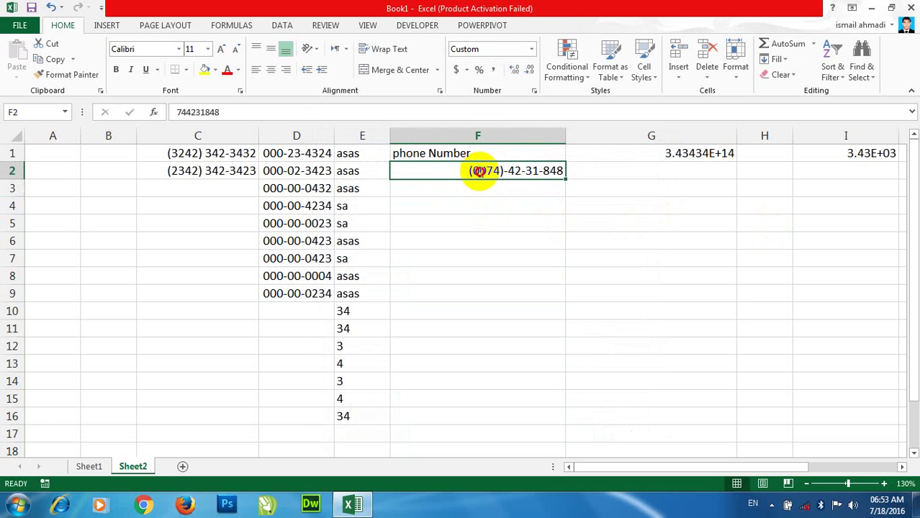
pyautogui.doubleClick(479, 171)
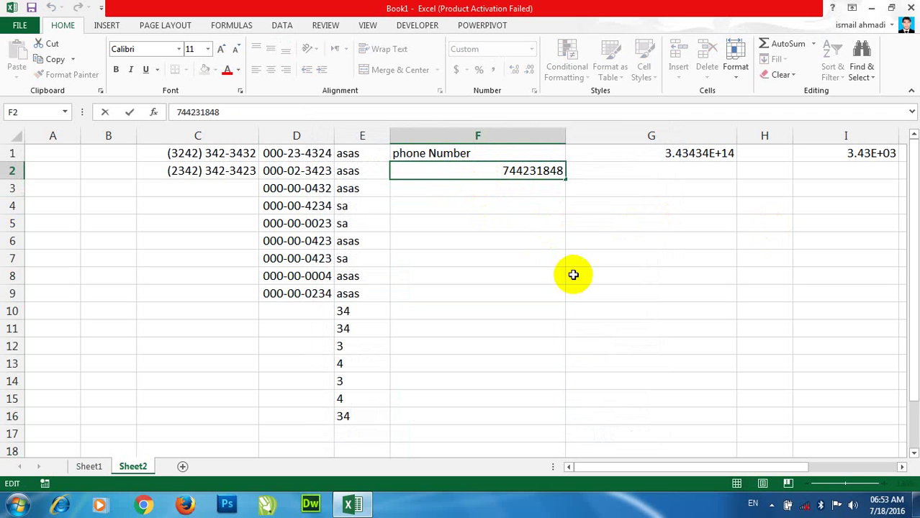
pyautogui.press('Return')
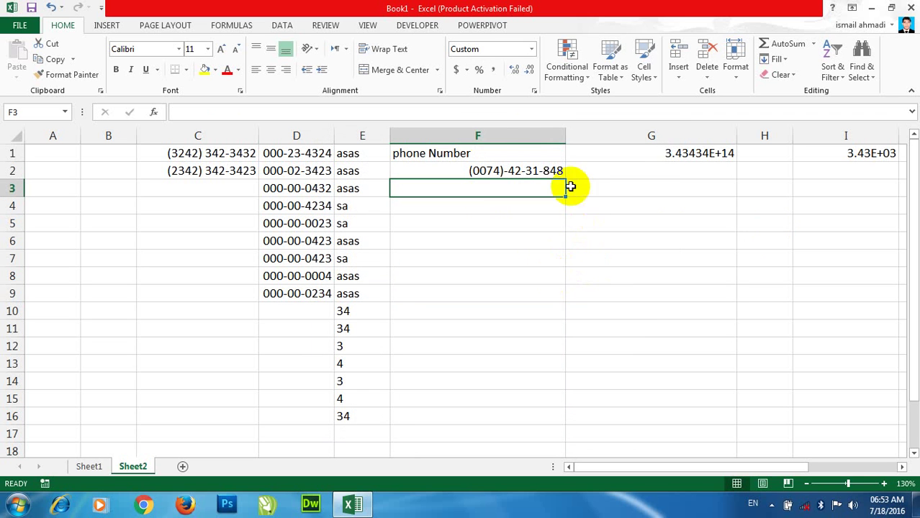
# Step: Reapply the bracketed phone number format from Format Cells and reselect F2
pyautogui.click(533, 94)
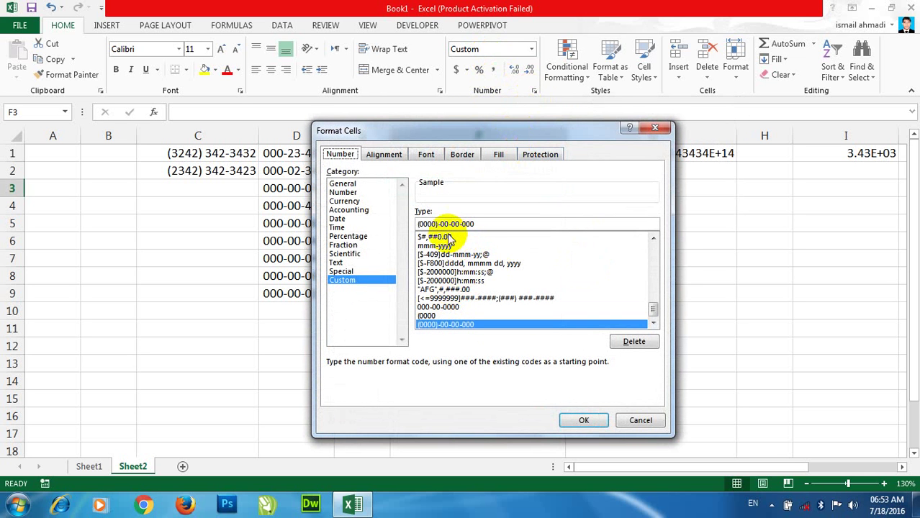
pyautogui.doubleClick(453, 281)
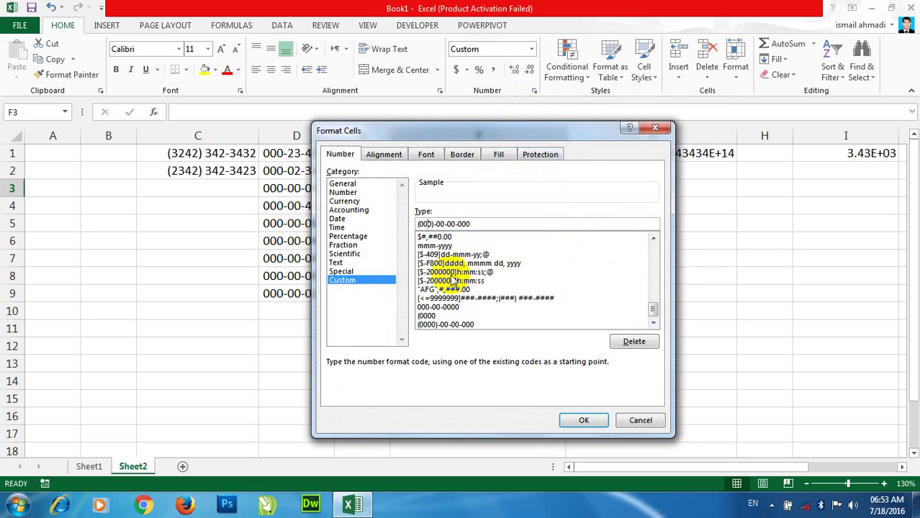
pyautogui.click(536, 257)
pyautogui.click(499, 170)
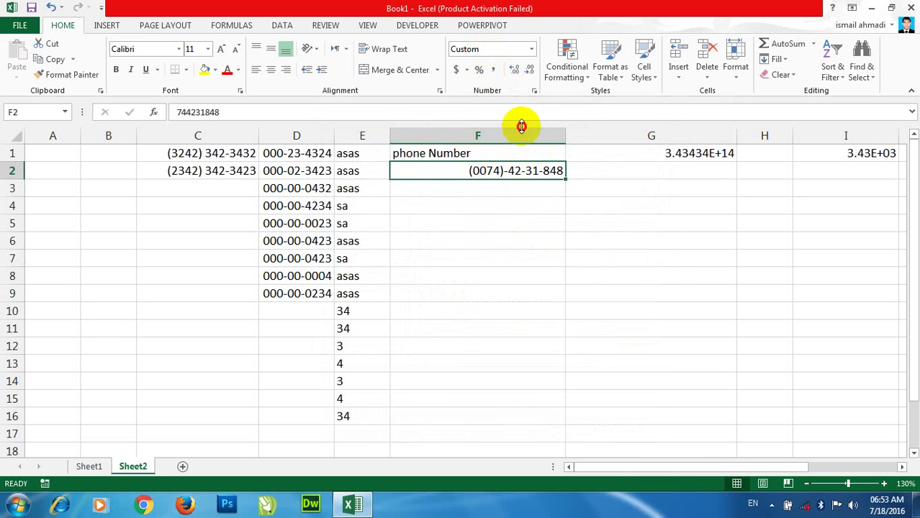
# Step: Open the Custom number formats for column F, then cancel without changes
pyautogui.click(521, 137)
pyautogui.click(534, 90)
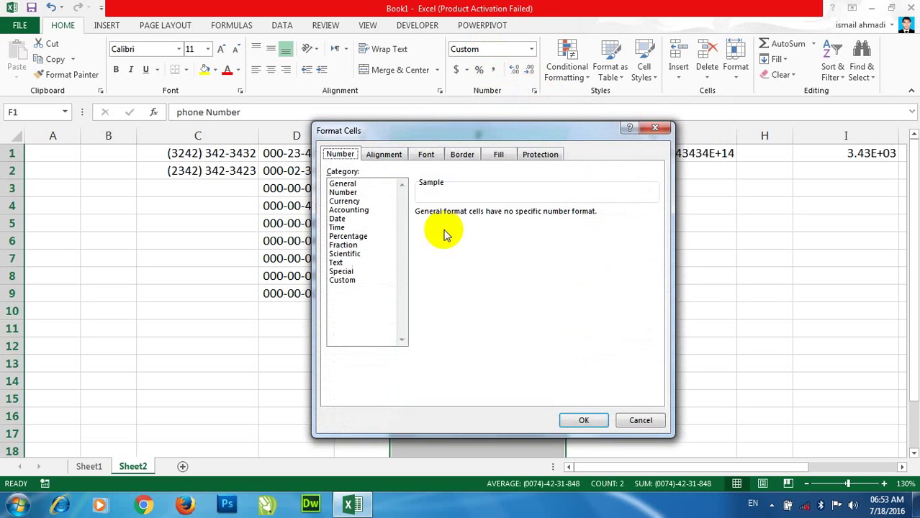
pyautogui.click(342, 280)
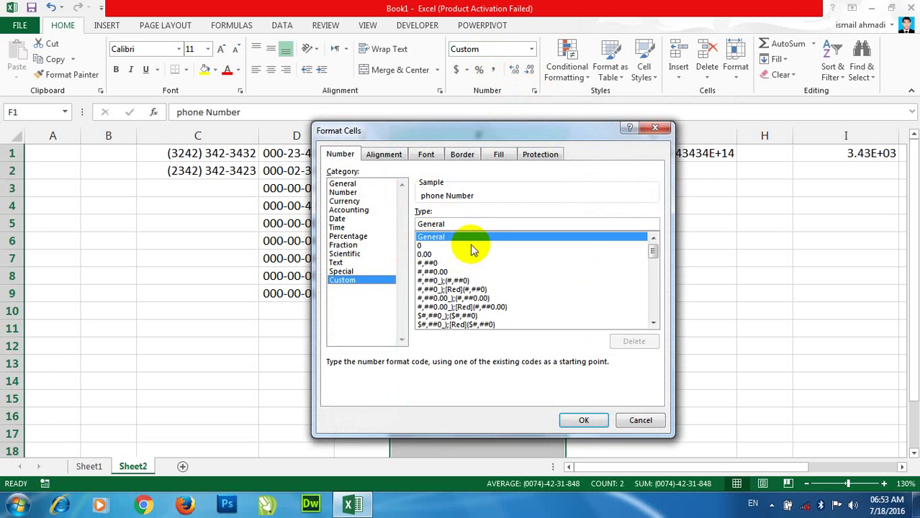
pyautogui.click(640, 420)
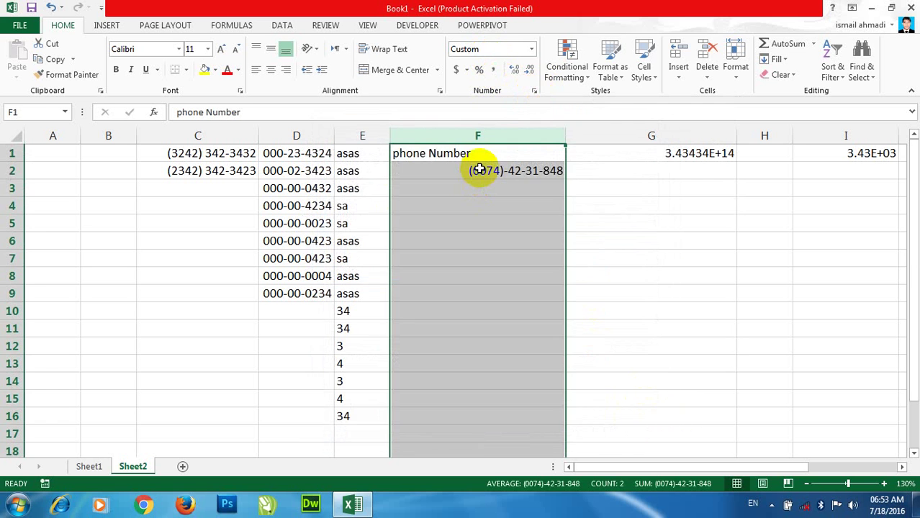
pyautogui.moveTo(421, 168); pyautogui.dragTo(520, 418)
pyautogui.click(535, 90)
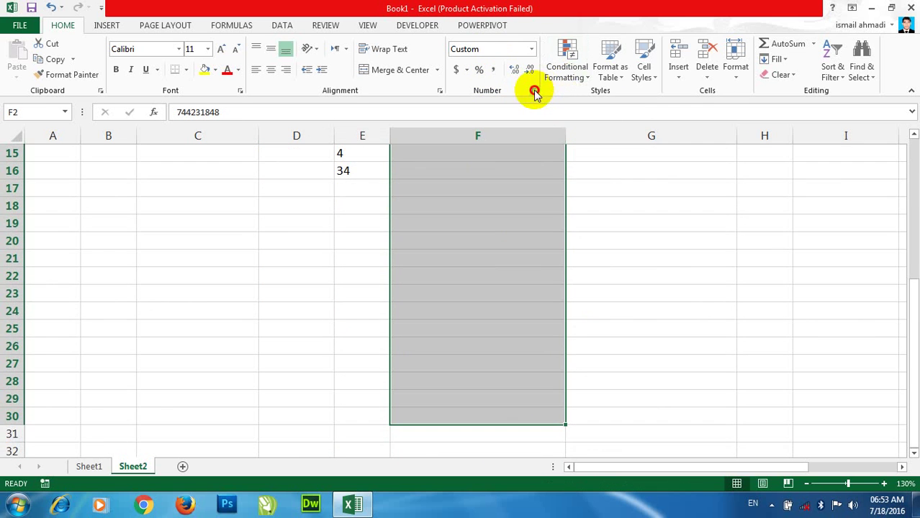
pyautogui.click(351, 282)
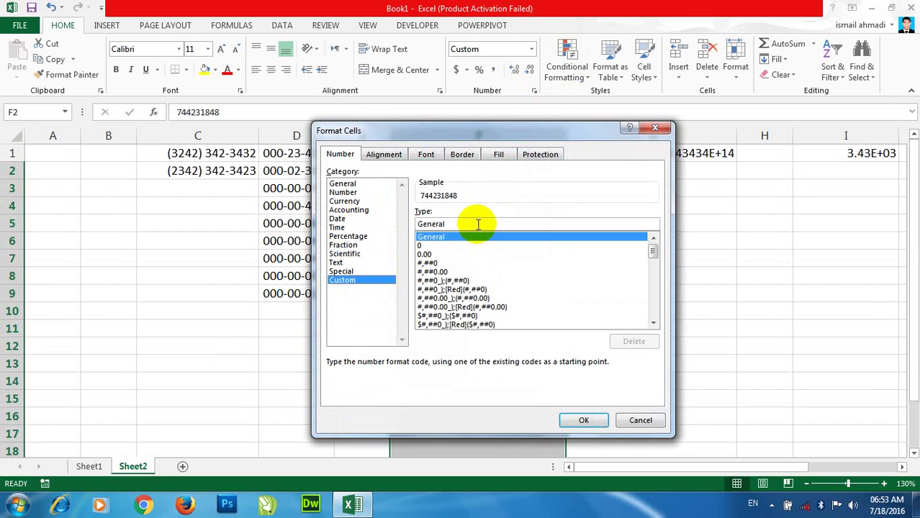
pyautogui.write('(000)-00-00-000')
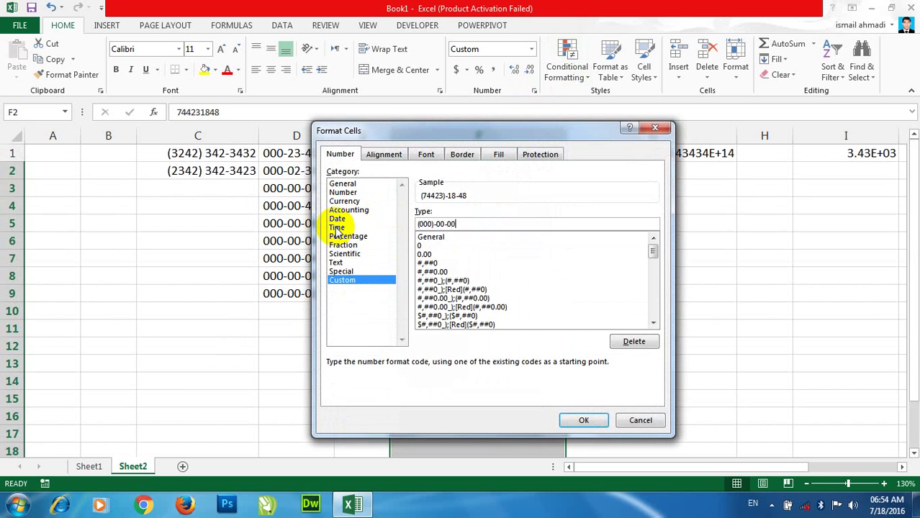
pyautogui.click(582, 420)
pyautogui.click(495, 192)
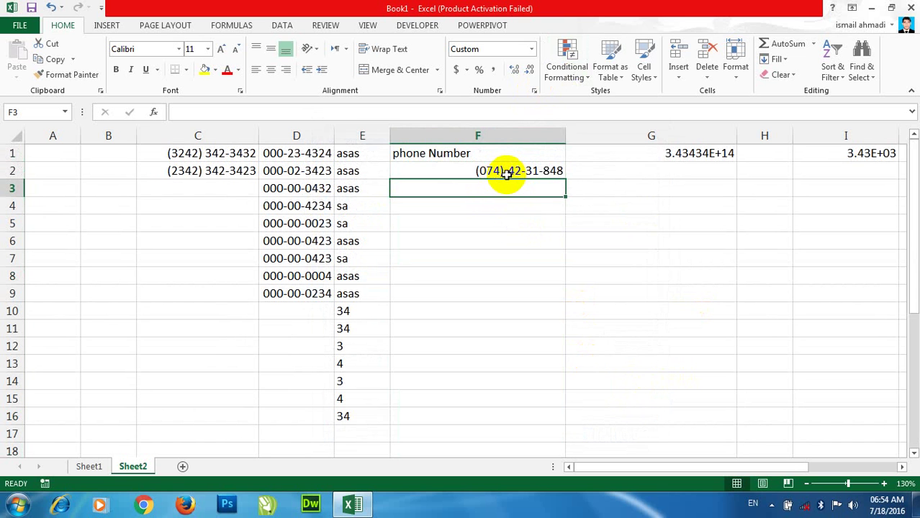
# Step: Enter a second phone number in F3, then re-edit and commit it
pyautogui.click(503, 309)
pyautogui.click(517, 186)
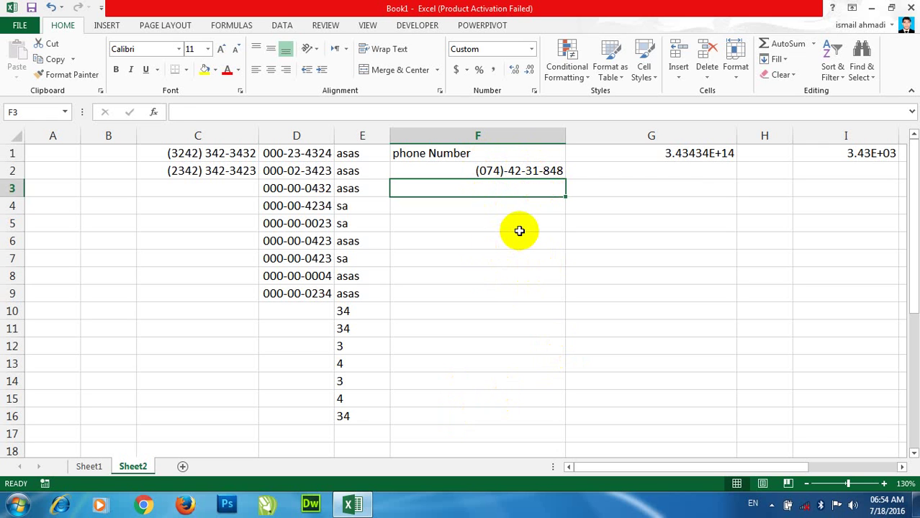
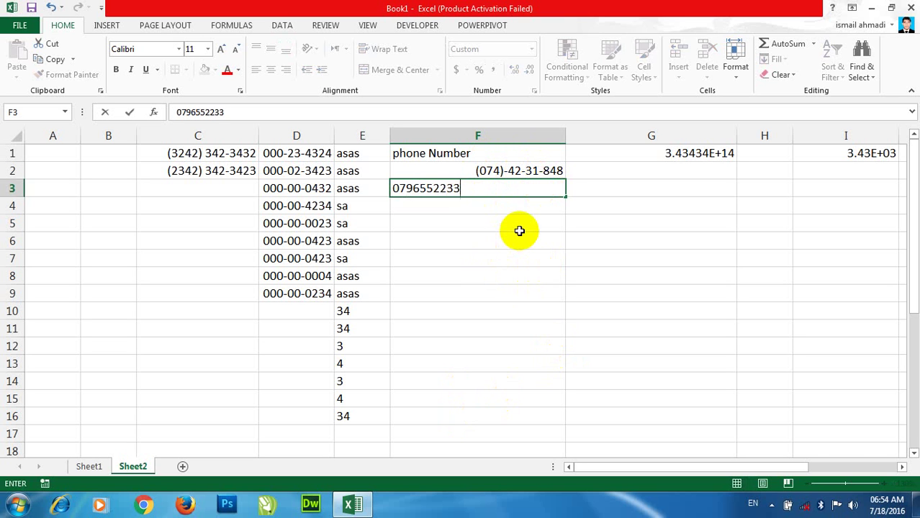
pyautogui.press('Return')
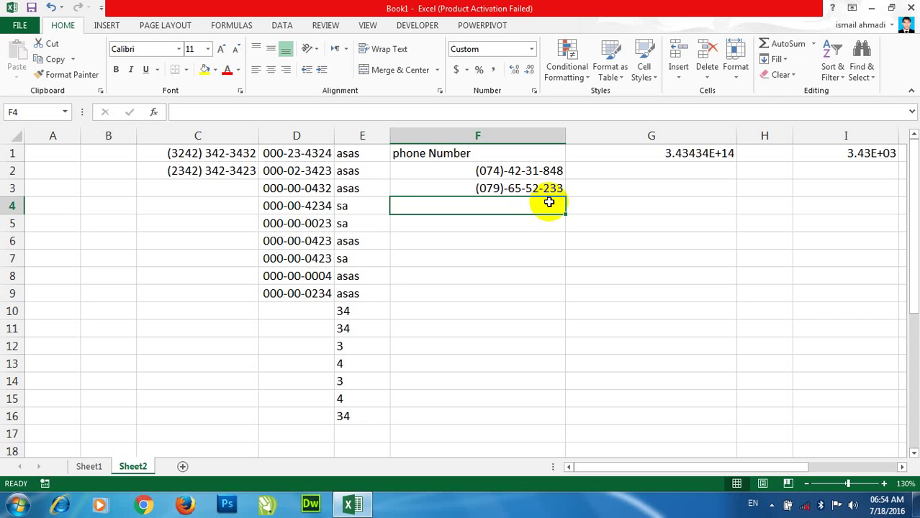
pyautogui.doubleClick(490, 189)
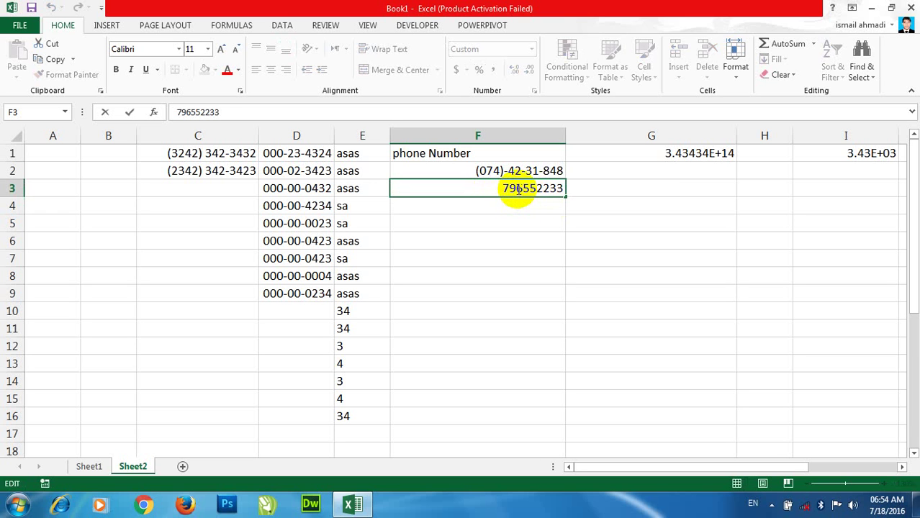
pyautogui.press('Return')
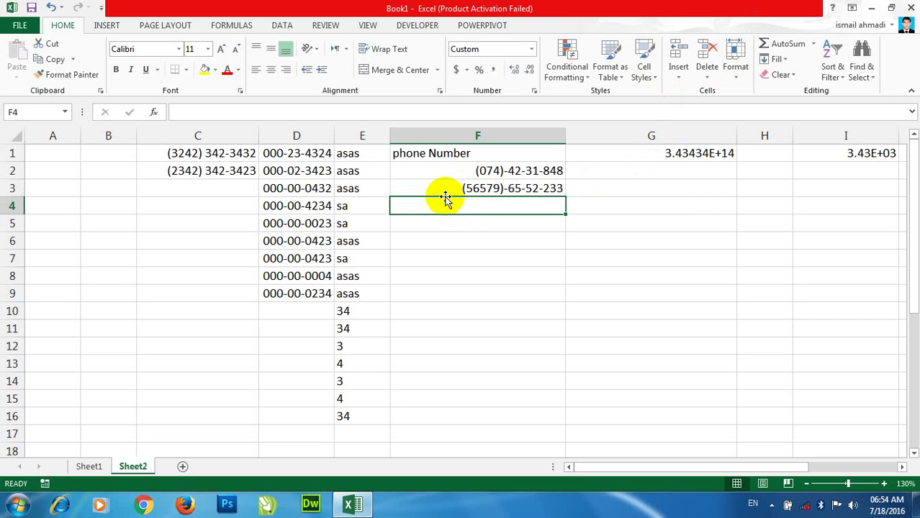
# Step: Open Format Cells on an empty column F cell and close it unchanged
pyautogui.click(481, 259)
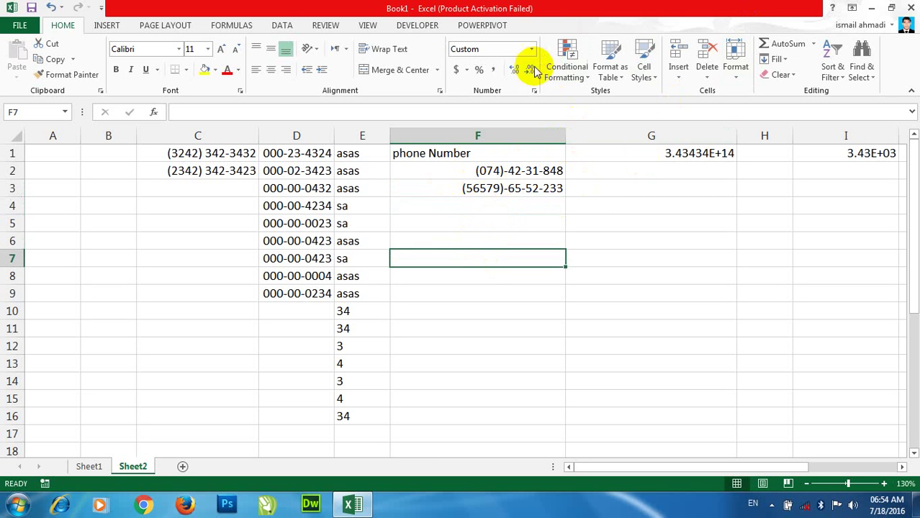
pyautogui.click(535, 91)
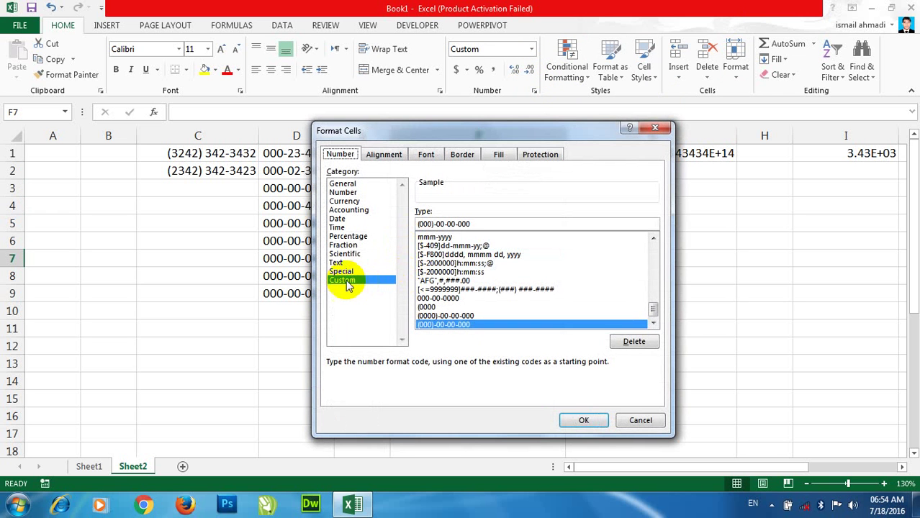
pyautogui.click(656, 128)
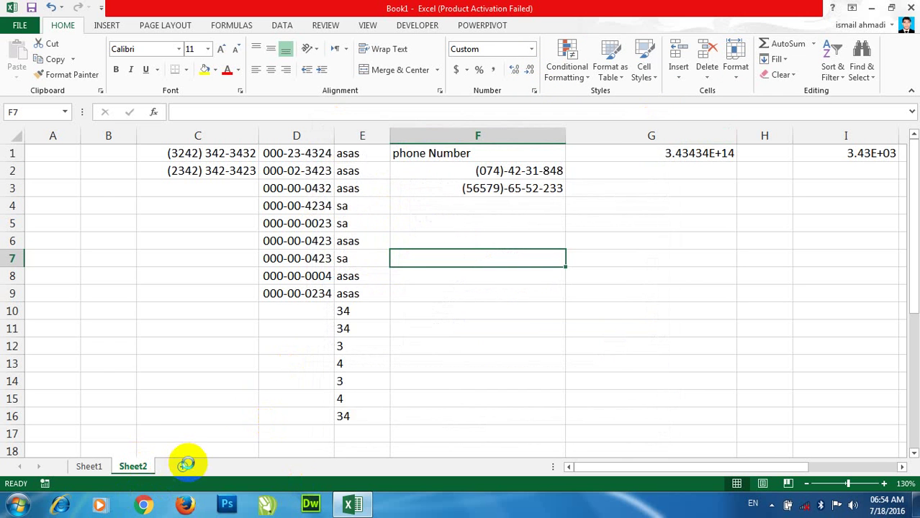
# Step: Add blank Sheet3, apply Middle Align, and select the range D1:G8
pyautogui.click(183, 467)
pyautogui.scroll(5, 294, 258)
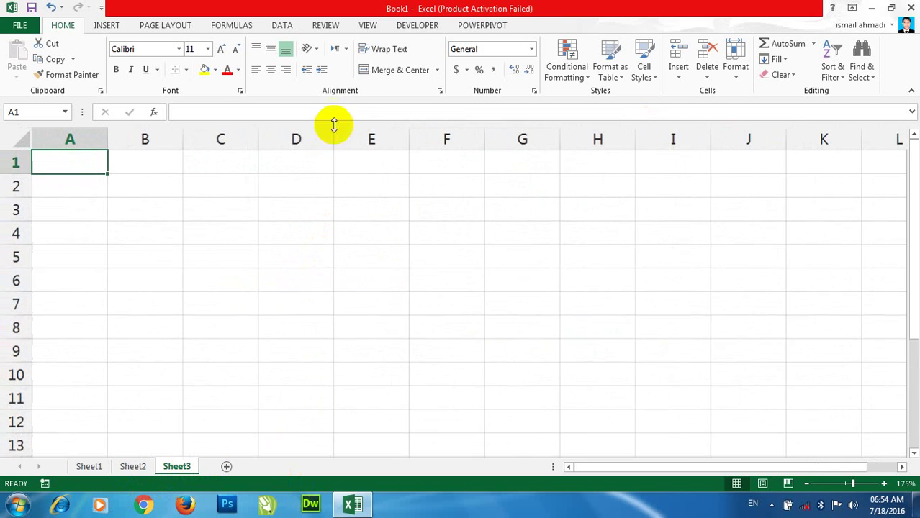
pyautogui.click(269, 49)
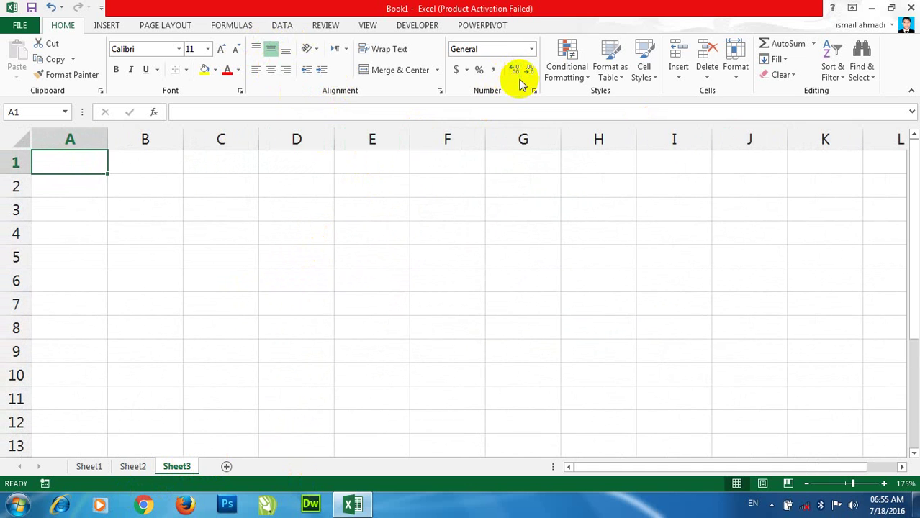
pyautogui.click(512, 193)
pyautogui.moveTo(316, 167); pyautogui.dragTo(540, 322)
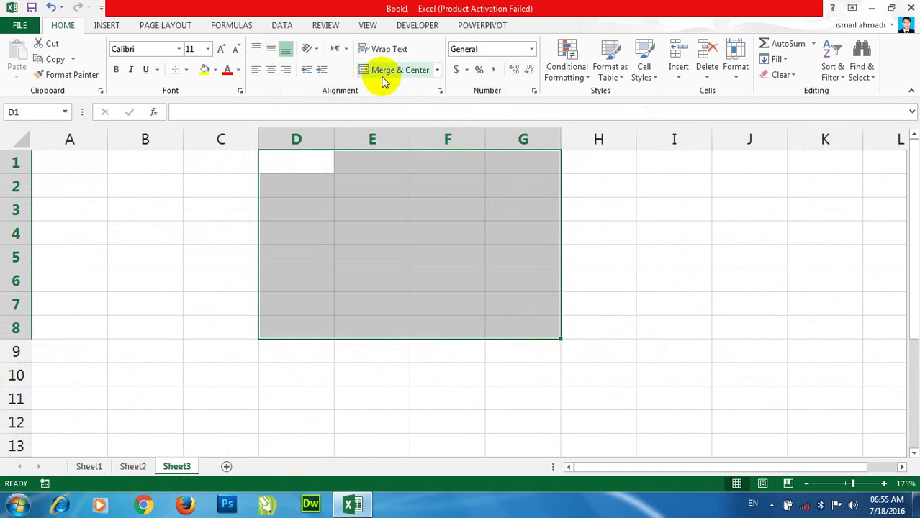
# Step: Turn on Merge cells in Format Cells Alignment to merge D1:G8
pyautogui.click(534, 90)
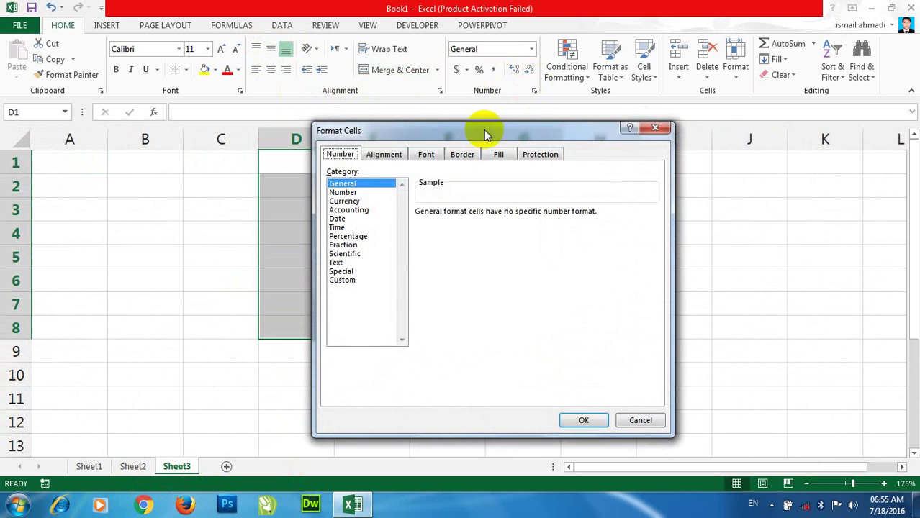
pyautogui.click(382, 154)
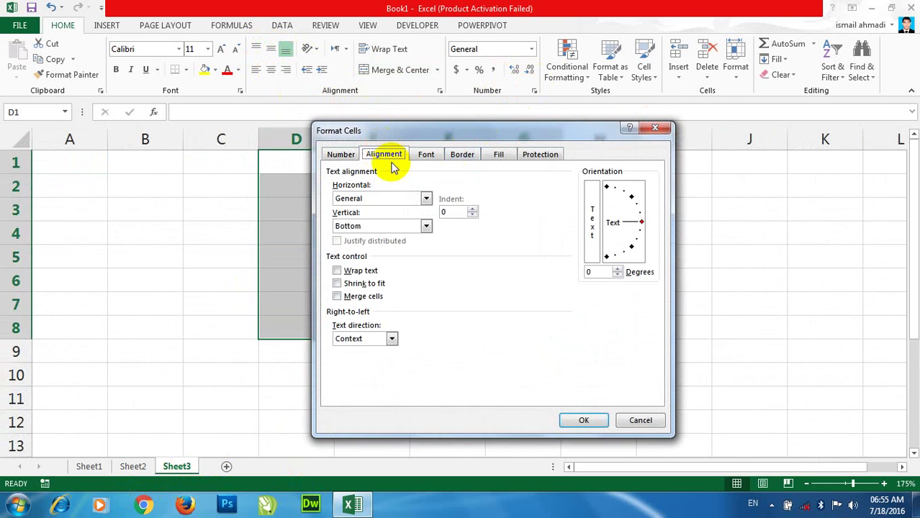
pyautogui.click(338, 296)
pyautogui.click(584, 420)
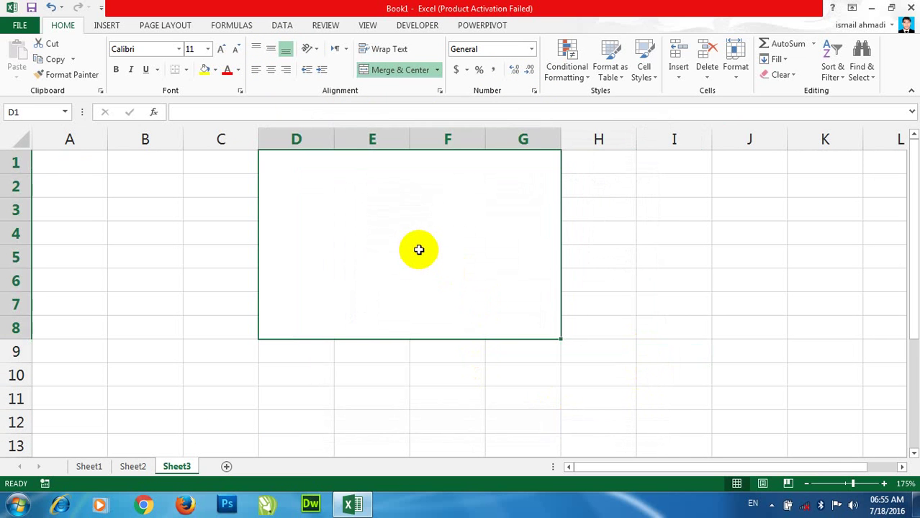
pyautogui.click(441, 90)
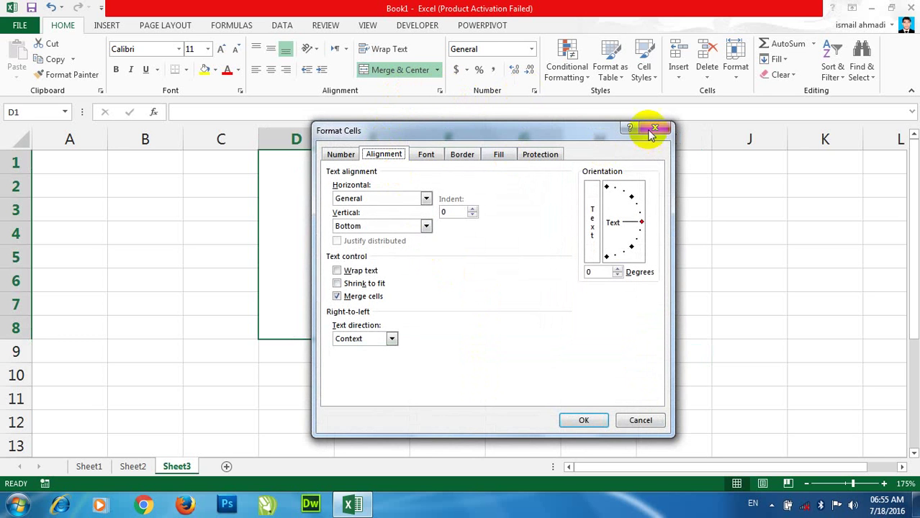
pyautogui.click(652, 129)
pyautogui.write('ro')
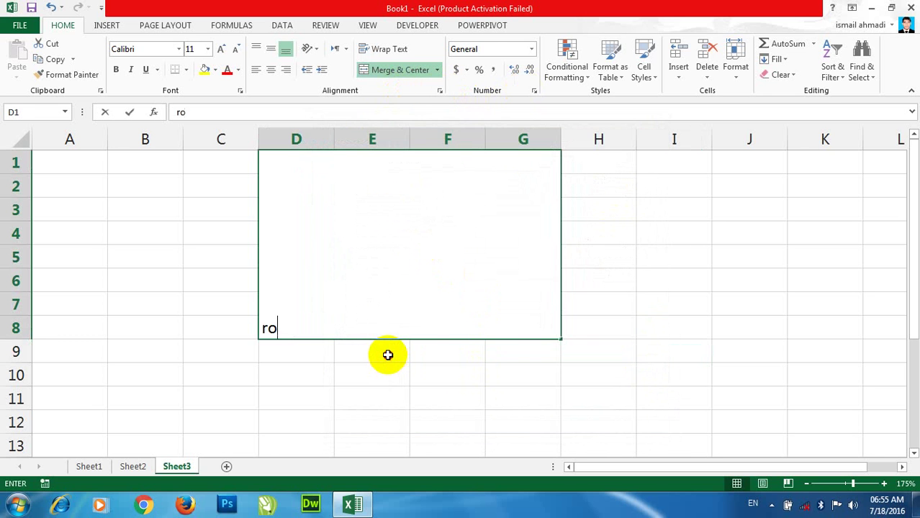
# Step: Type a name into the merged D1:G8 block
pyautogui.click(388, 355)
pyautogui.write('h')
pyautogui.press('Up')
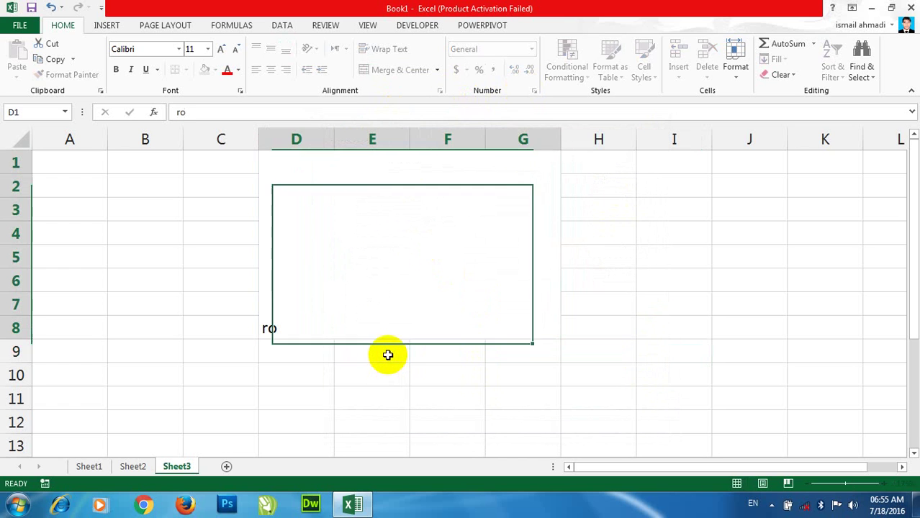
pyautogui.write('Rokhan')
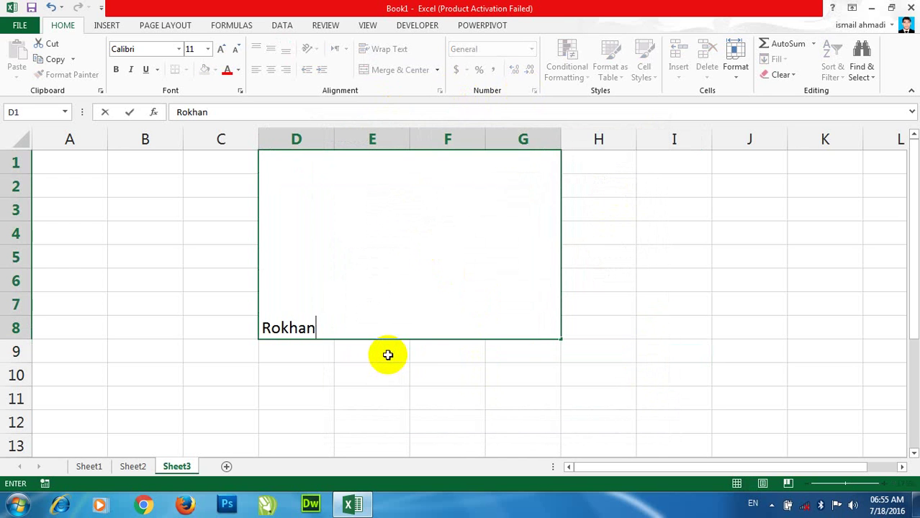
pyautogui.click(389, 355)
pyautogui.click(335, 247)
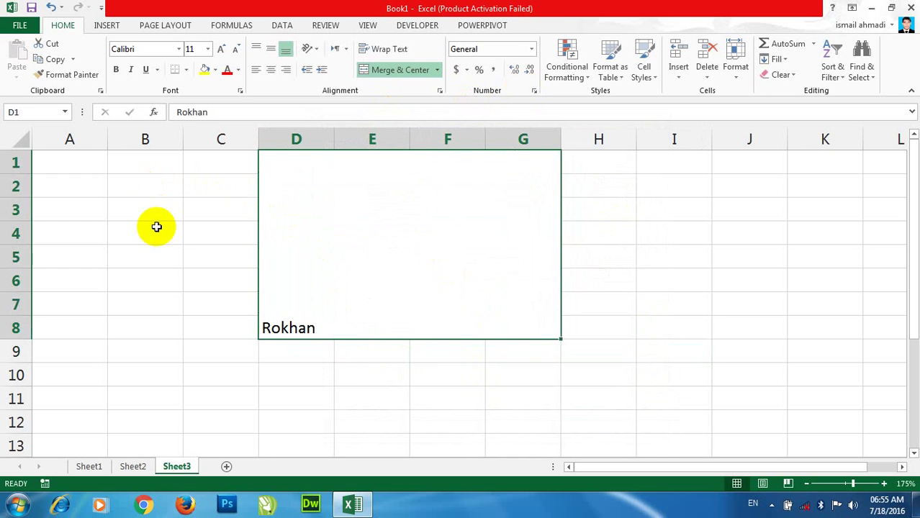
# Step: Try Middle, Center, Top and Align Left alignments on the name
pyautogui.click(269, 50)
pyautogui.click(270, 69)
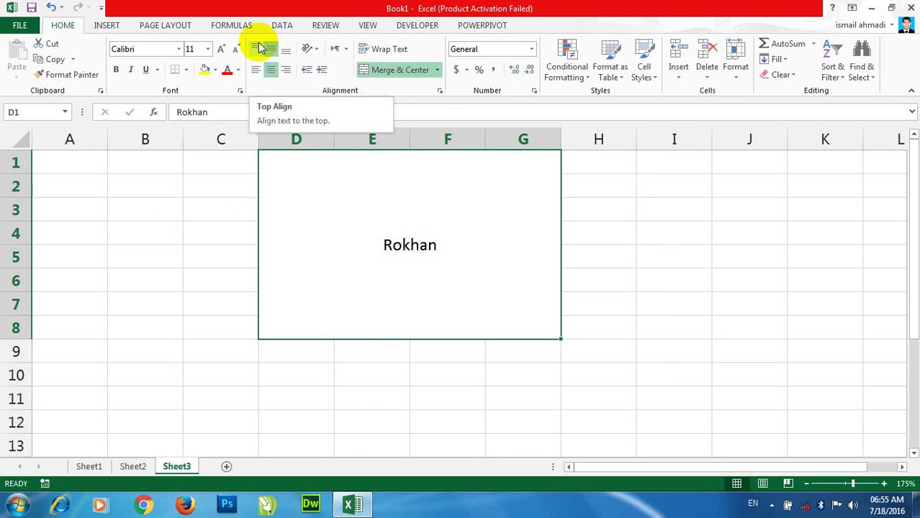
pyautogui.click(257, 48)
pyautogui.click(257, 70)
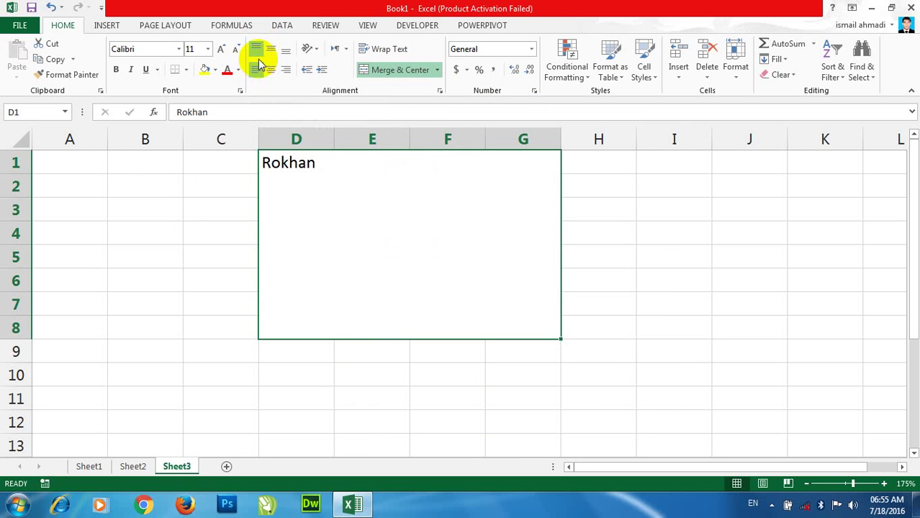
# Step: Bottom-align the name, then set horizontal alignment to Center in Format Cells
pyautogui.click(286, 49)
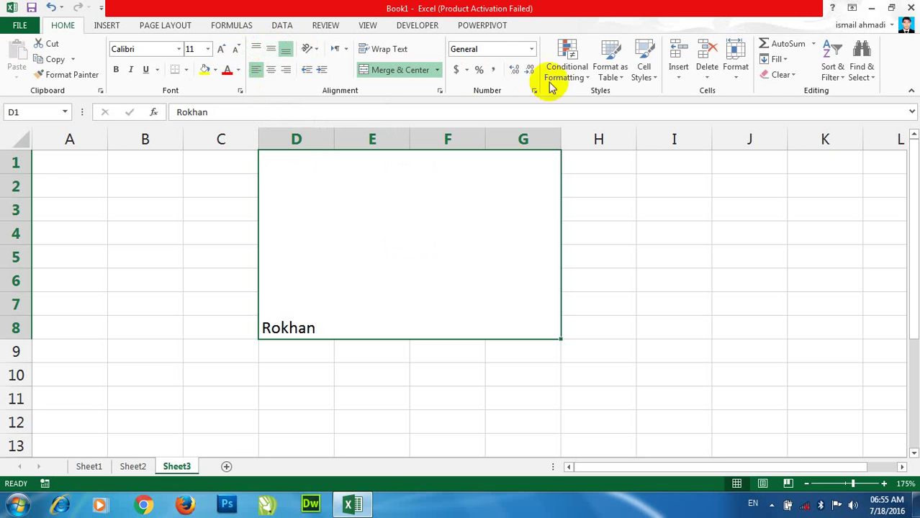
pyautogui.click(442, 94)
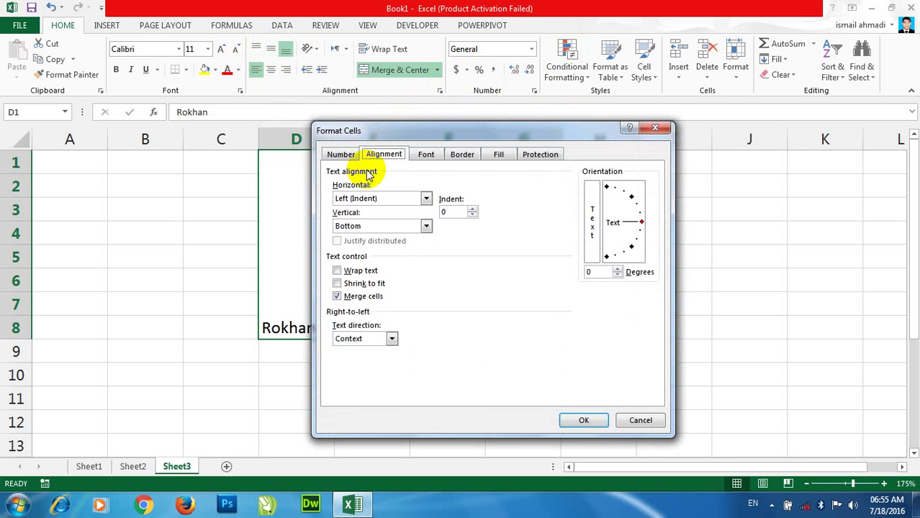
pyautogui.click(383, 198)
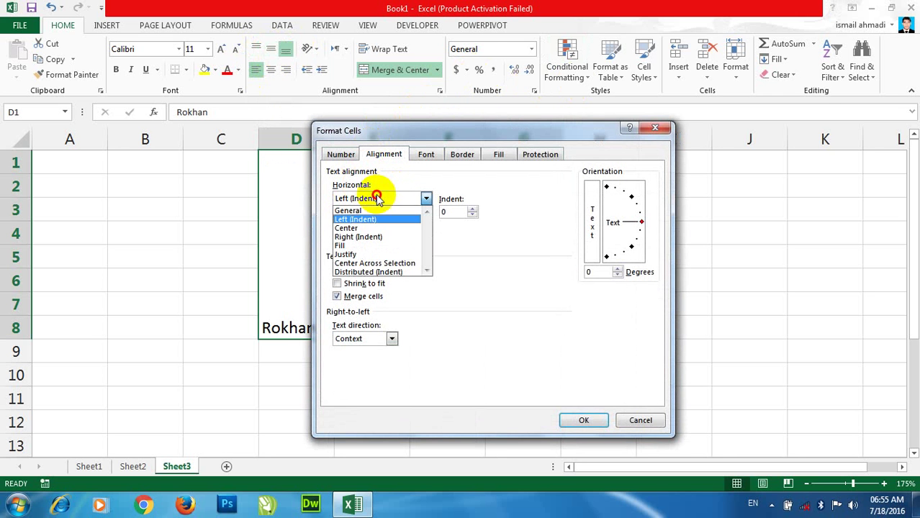
pyautogui.click(356, 228)
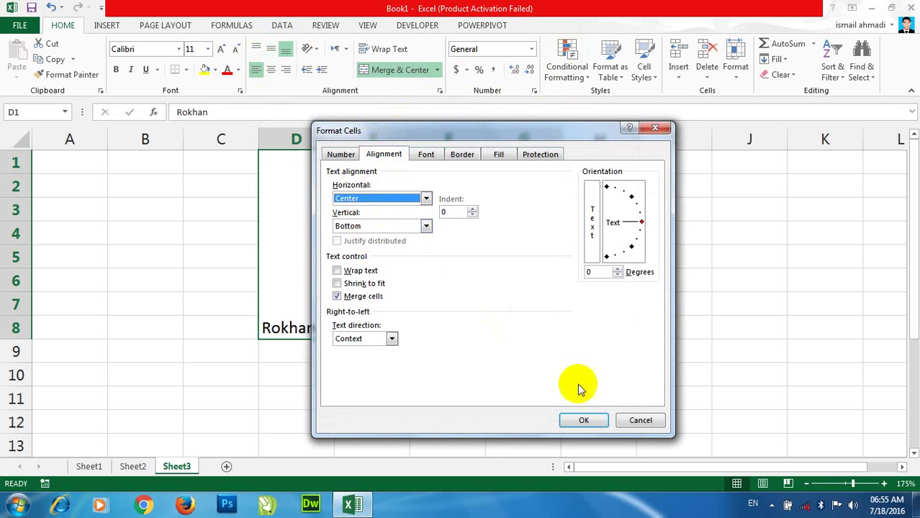
pyautogui.click(585, 422)
# Step: Change horizontal alignment to Right, then to Left (Indent)
pyautogui.click(440, 88)
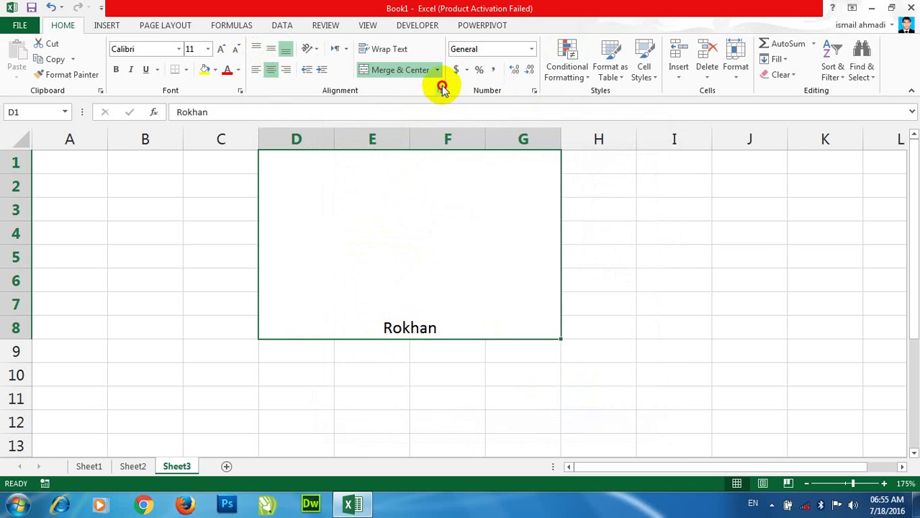
pyautogui.click(382, 198)
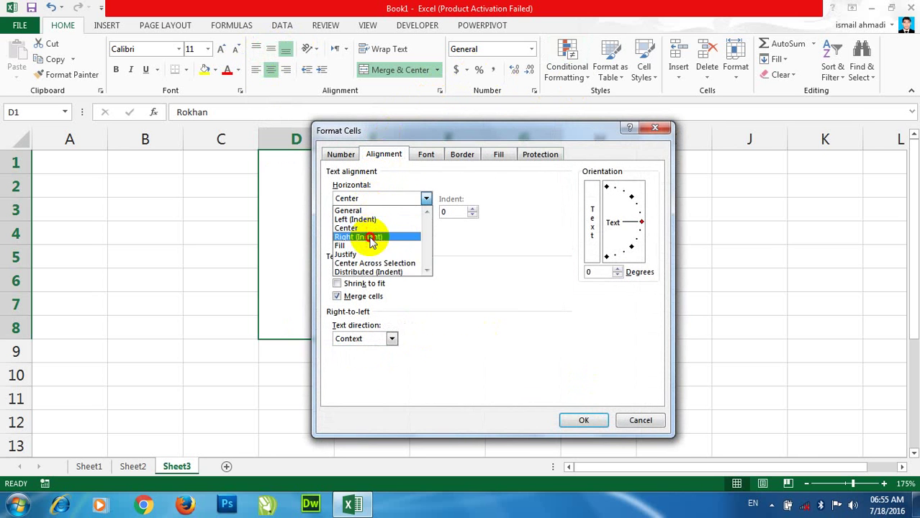
pyautogui.click(371, 236)
pyautogui.click(584, 420)
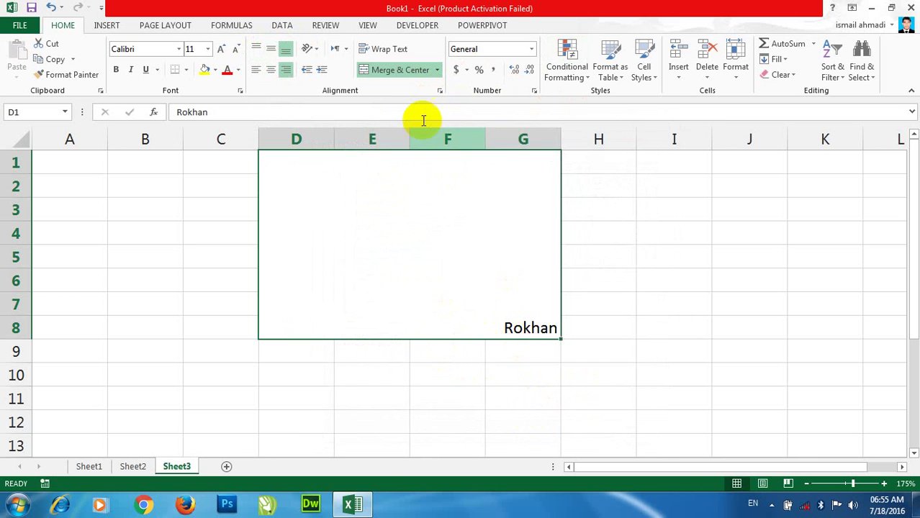
pyautogui.click(440, 90)
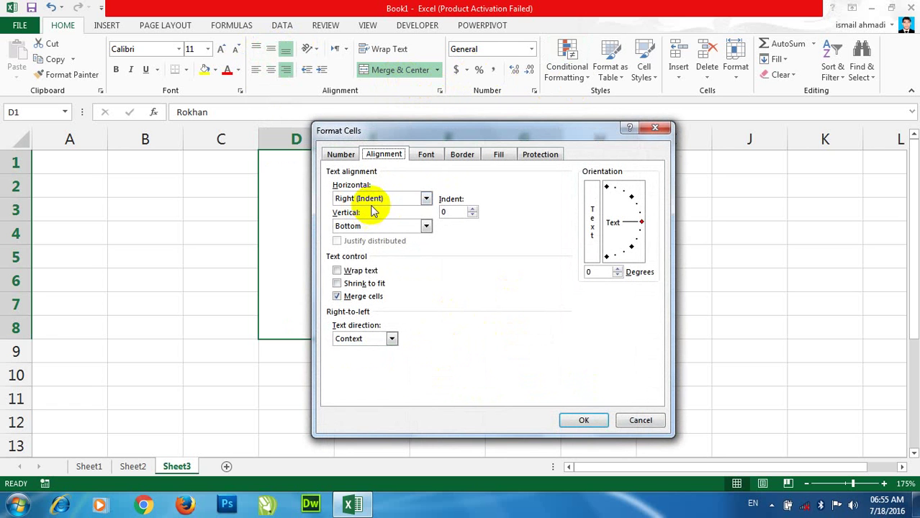
pyautogui.click(373, 200)
pyautogui.click(364, 219)
pyautogui.click(581, 422)
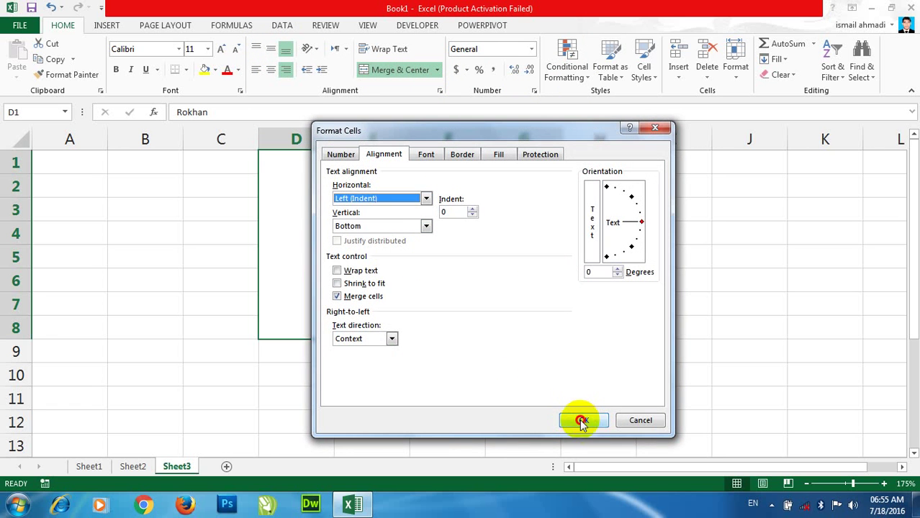
# Step: Set the block's vertical alignment to Top
pyautogui.click(440, 91)
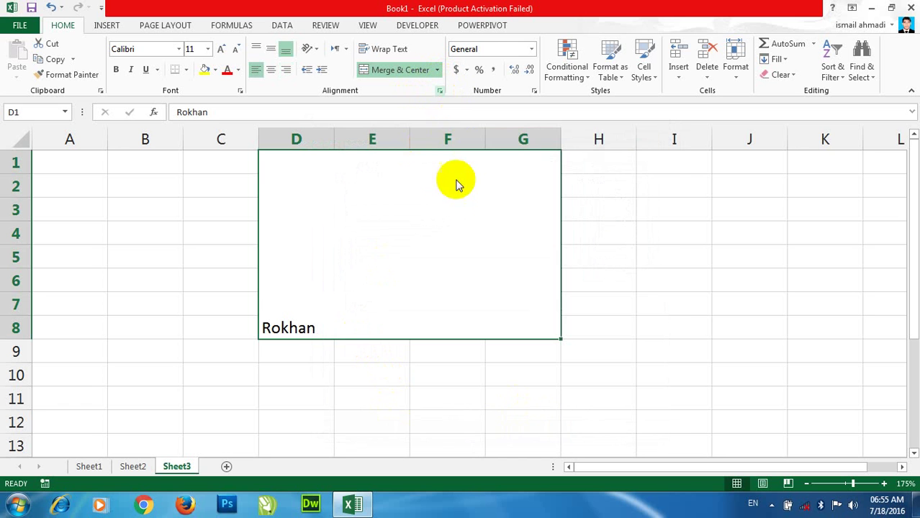
pyautogui.click(383, 227)
pyautogui.click(346, 247)
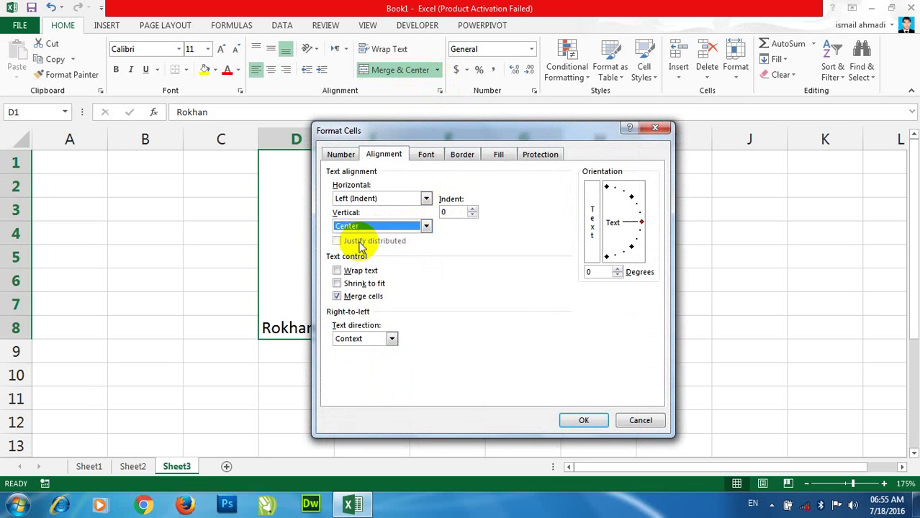
pyautogui.click(360, 228)
pyautogui.click(360, 227)
pyautogui.click(360, 228)
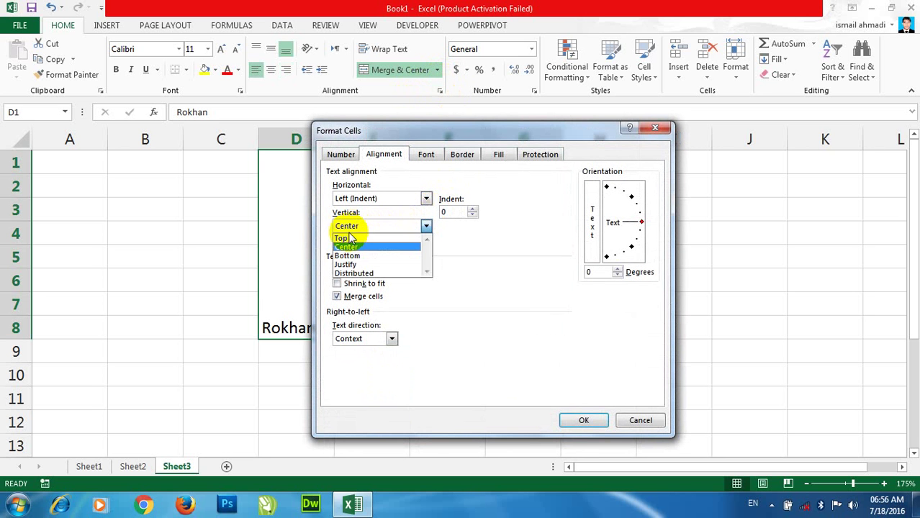
pyautogui.click(346, 237)
pyautogui.click(583, 421)
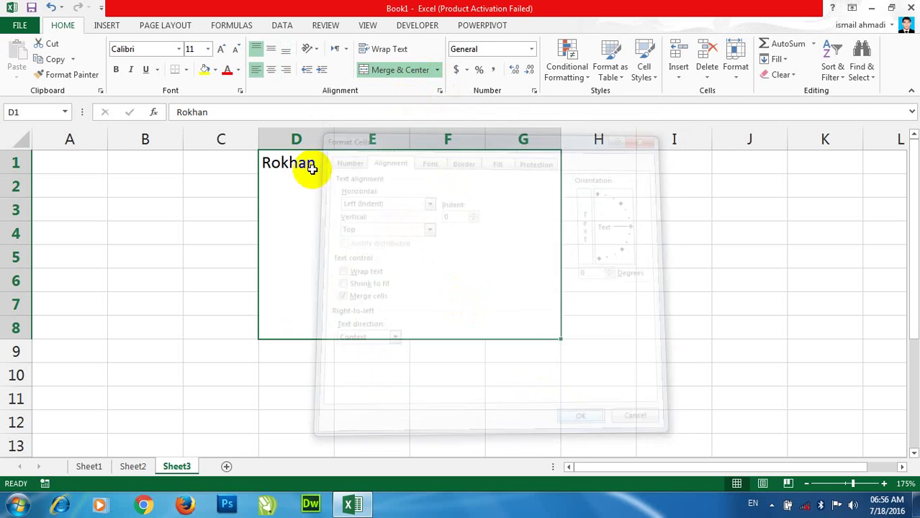
# Step: Set vertical alignment to Center, then close Format Cells without further changes
pyautogui.click(439, 90)
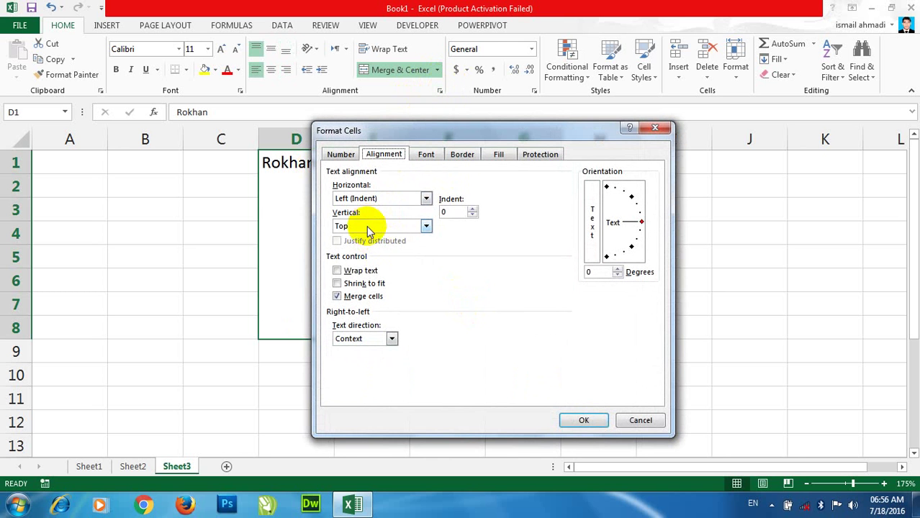
pyautogui.click(366, 226)
pyautogui.click(356, 247)
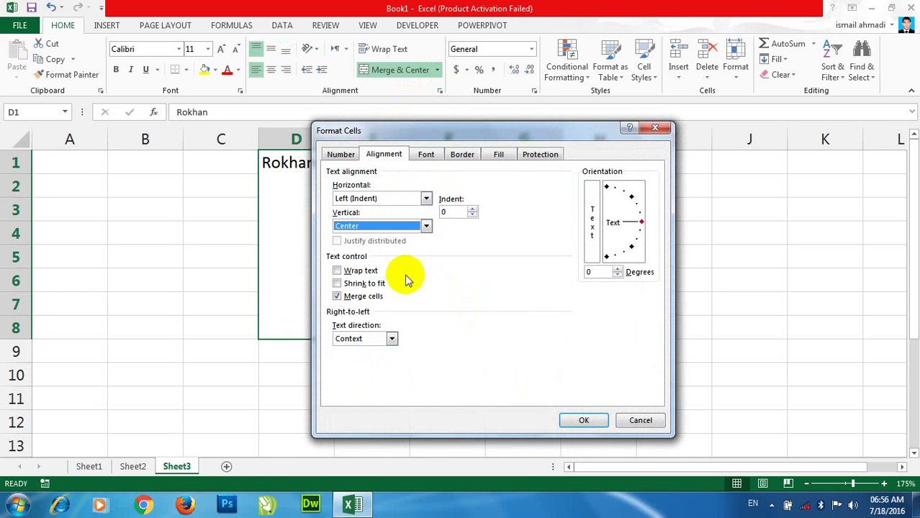
pyautogui.click(584, 421)
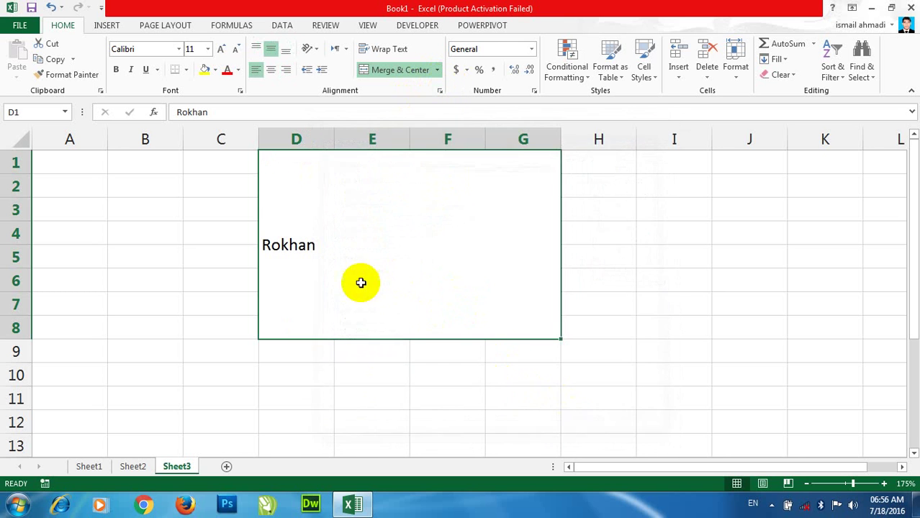
pyautogui.click(439, 91)
pyautogui.click(377, 226)
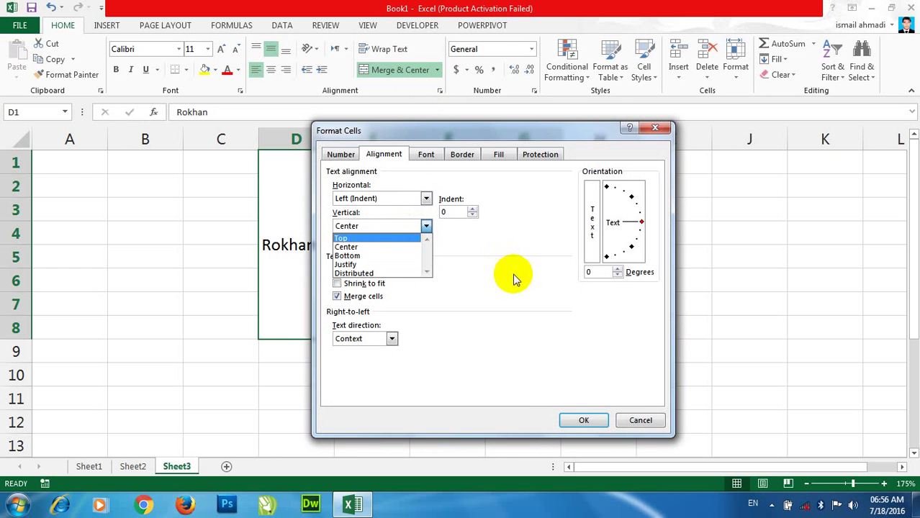
pyautogui.click(638, 422)
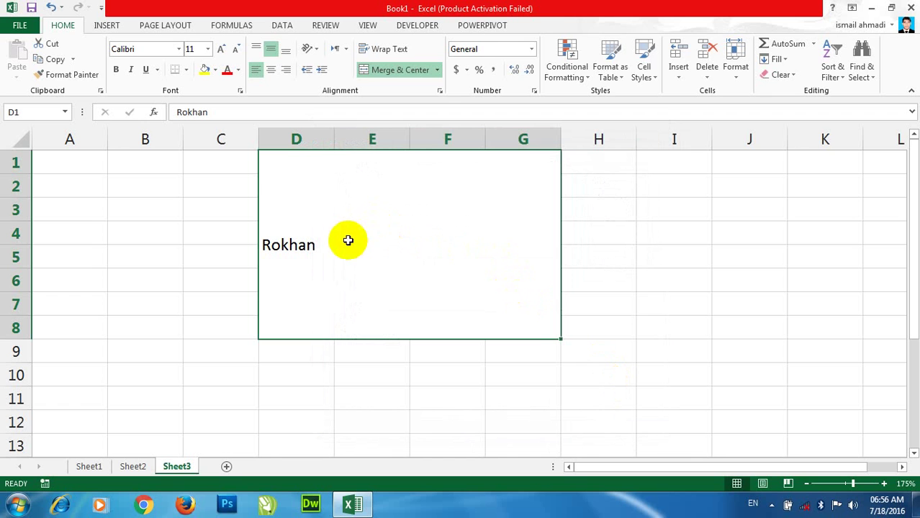
# Step: Replace the name in the merged block with a long line of filler text
pyautogui.moveTo(317, 251); pyautogui.dragTo(246, 223)
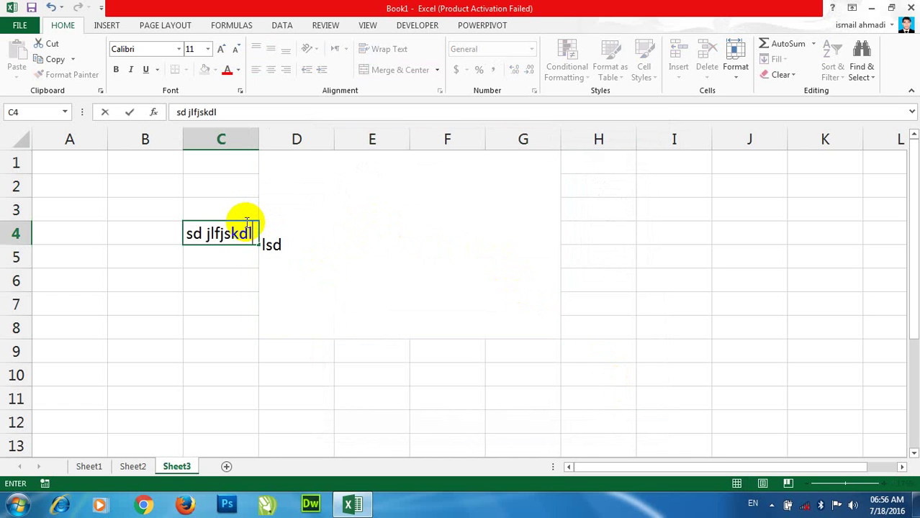
pyautogui.click(318, 216)
pyautogui.write('sdkljfklsdj f')
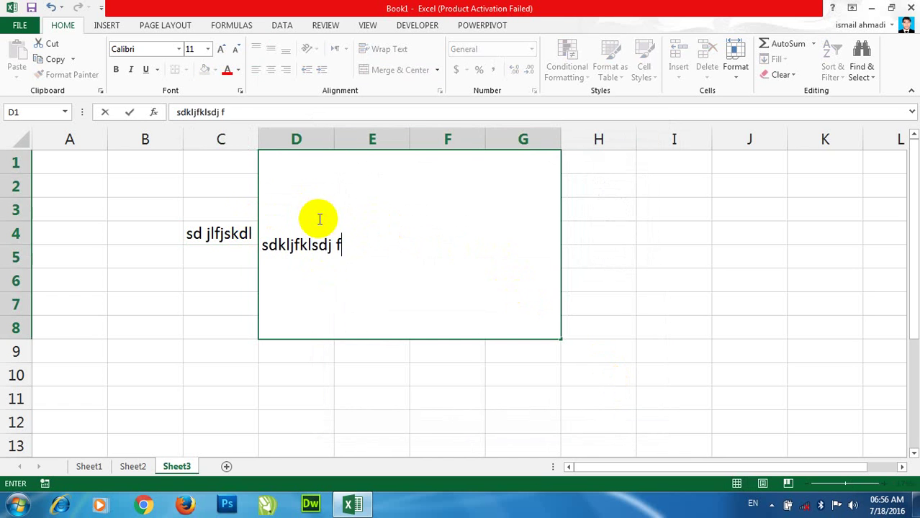
pyautogui.write('klsdf sdjk fjds fjkd fjsdkf jsdkjf sdk fdkj')
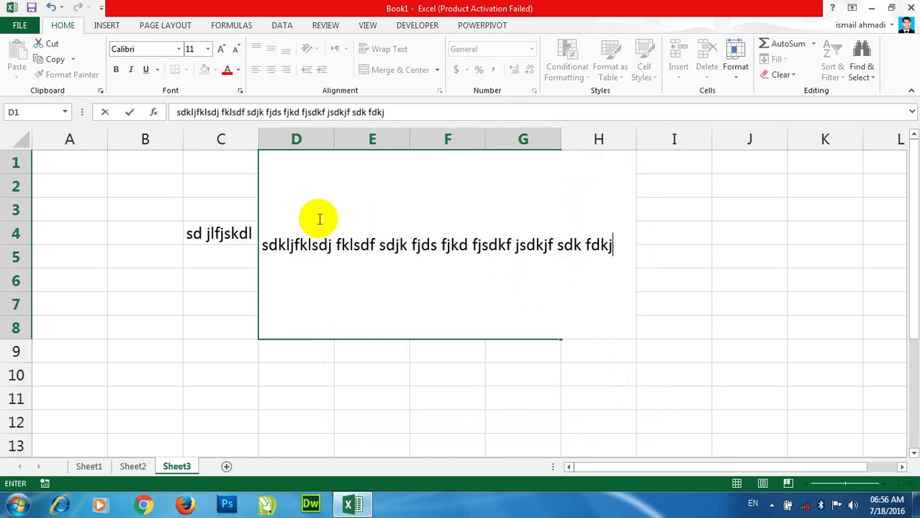
pyautogui.write('f dkf dkjf ddsfsdf')
pyautogui.press('Return')
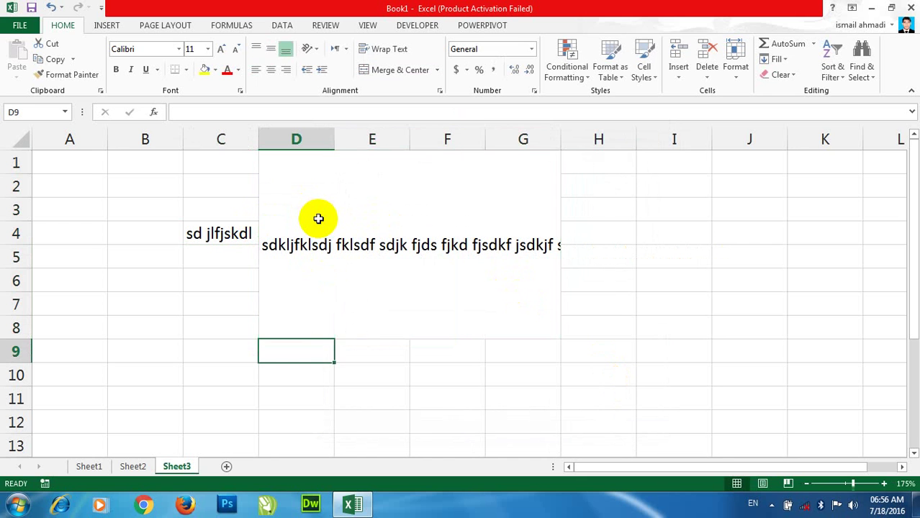
# Step: Append more filler text to the merged block's contents
pyautogui.click(341, 219)
pyautogui.doubleClick(408, 245)
pyautogui.write('sdfds')
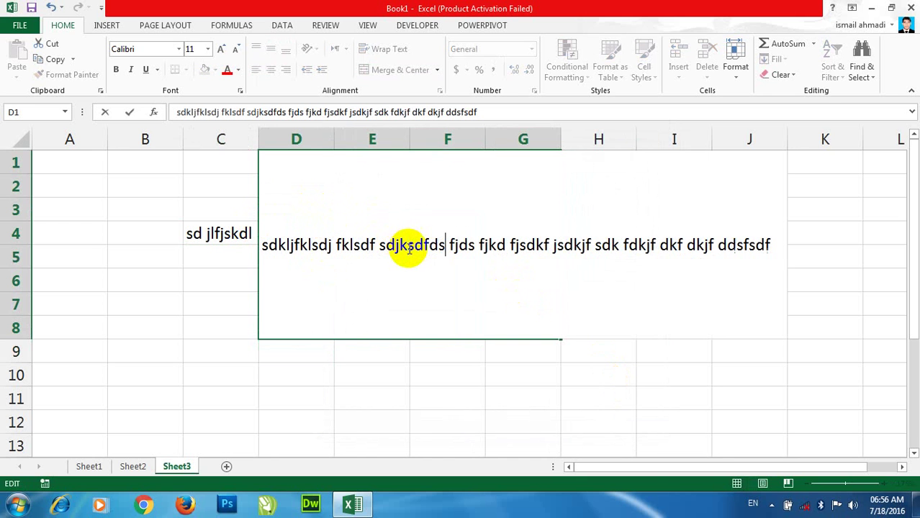
pyautogui.write(' sdf dsf ds fsd f sd fsd')
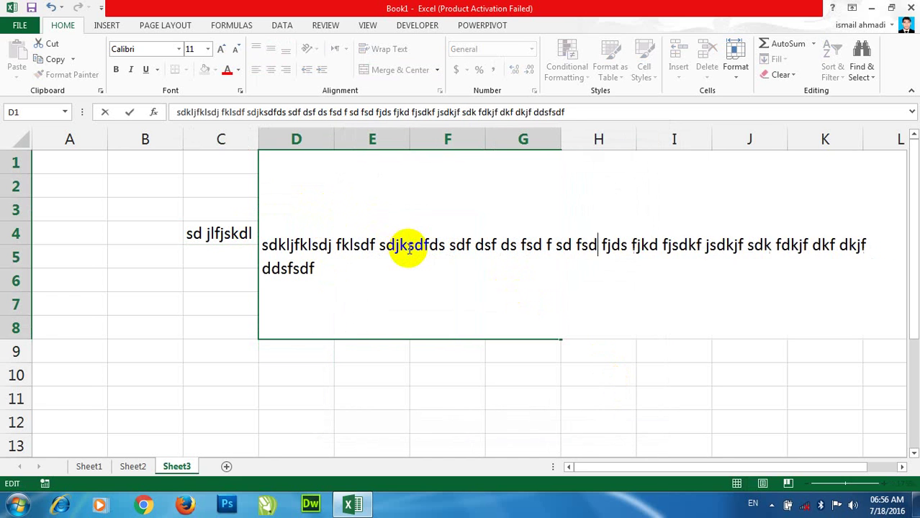
pyautogui.write(' f sd f sdf sd f ds fsd f sd fsd f')
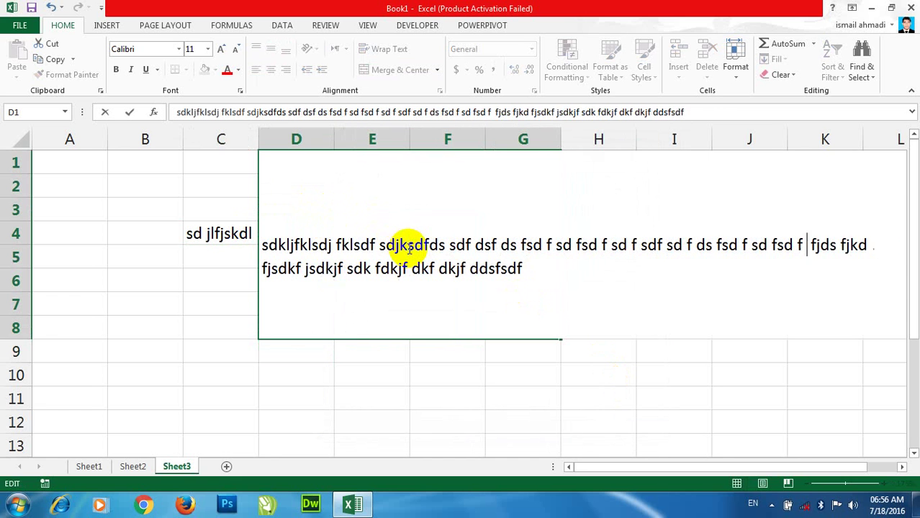
pyautogui.write(' sd f sdf ds f ds fds f ds fd sf sd ')
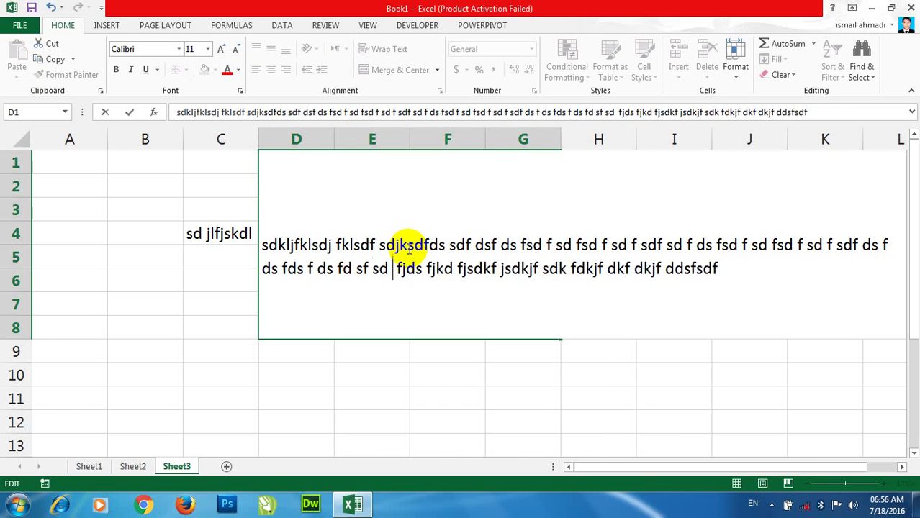
pyautogui.write('f ds fds f sd f dsf ds f sd fds f ')
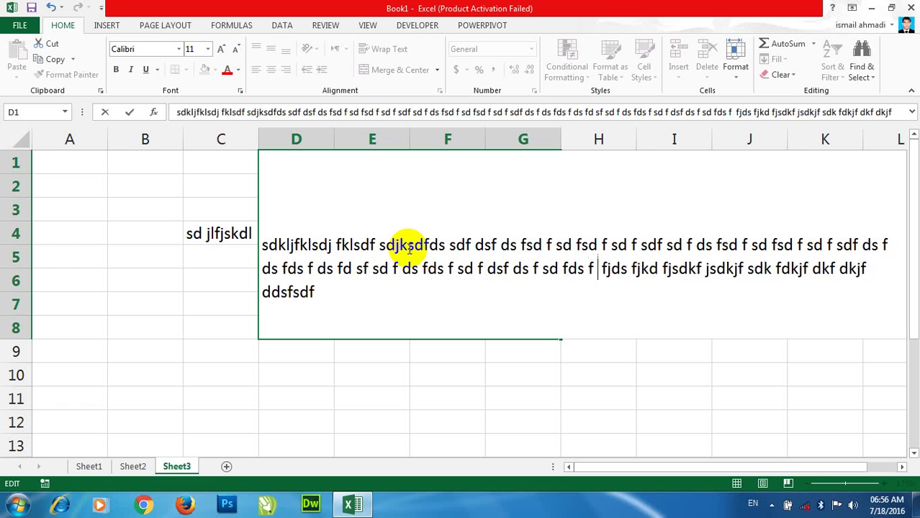
pyautogui.write('sd f dsf ds f sd f dsf')
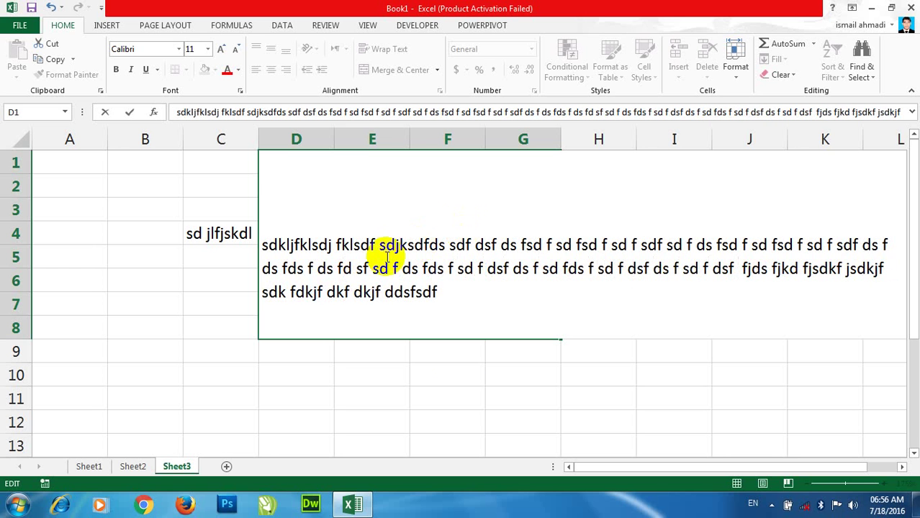
pyautogui.click(459, 376)
# Step: Tick Wrap text in the Alignment settings of the merged D1:G8 block, alongside Merge cells
pyautogui.click(280, 241)
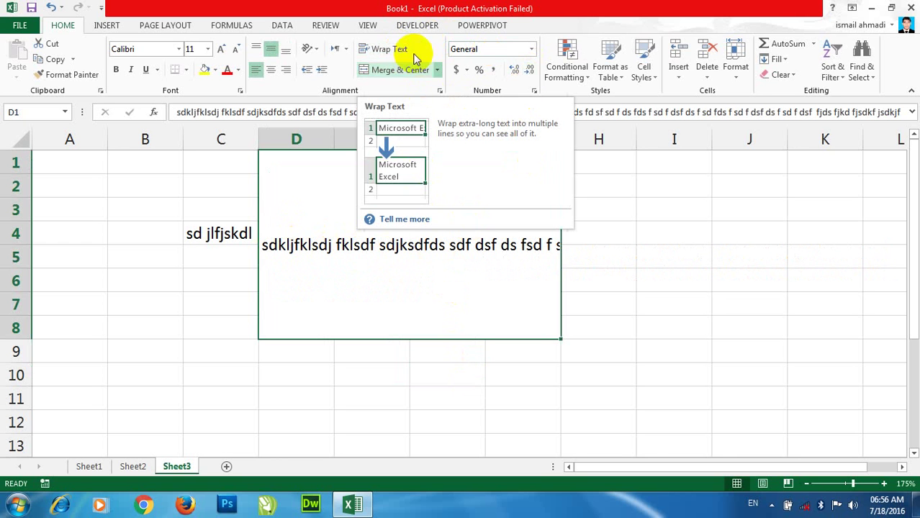
pyautogui.click(440, 90)
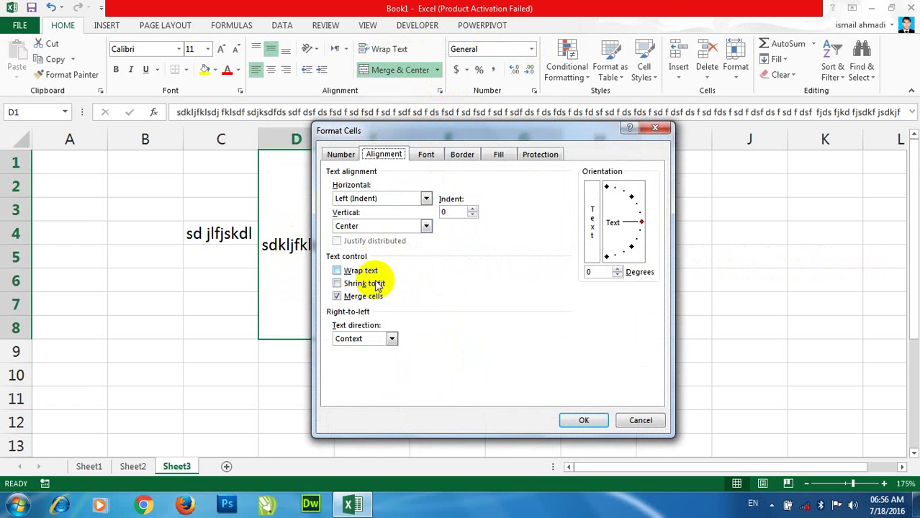
pyautogui.click(584, 421)
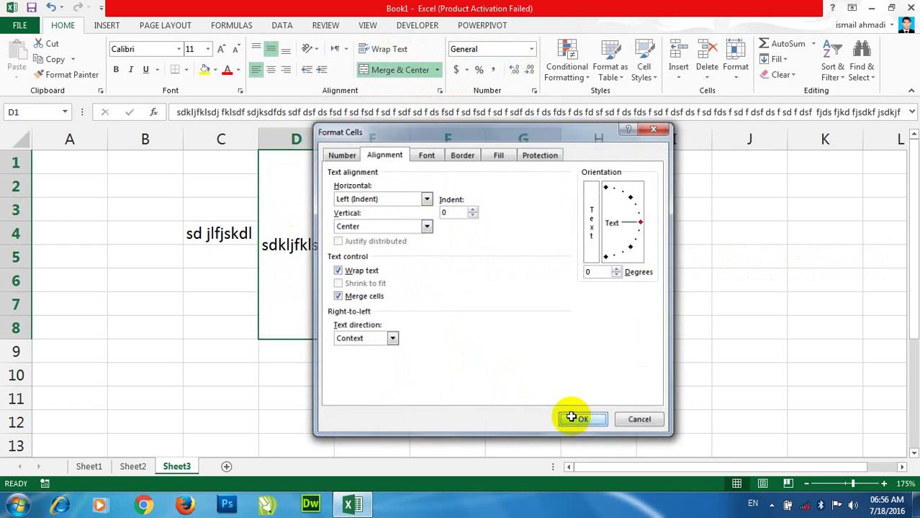
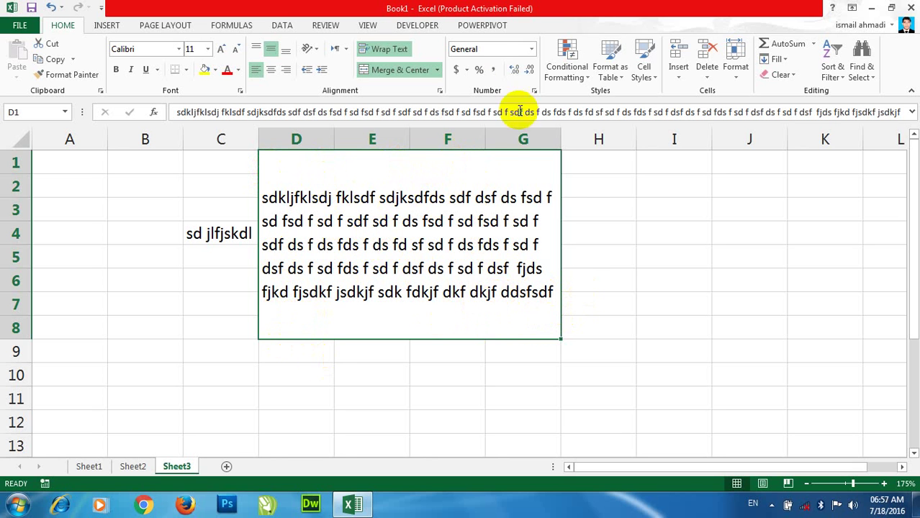
# Step: Set both Horizontal and Vertical alignment of the merged D1:G8 text to Justify in Format Cells
pyautogui.click(440, 91)
pyautogui.click(366, 199)
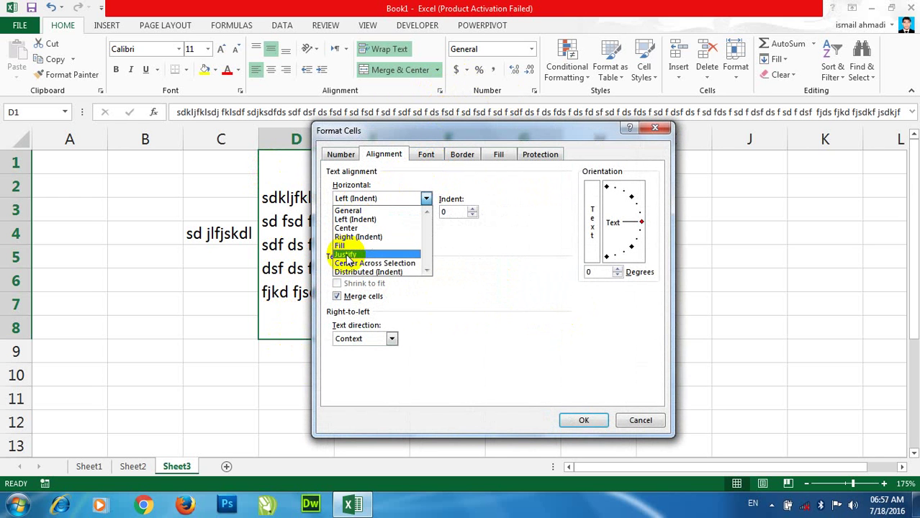
pyautogui.click(348, 256)
pyautogui.click(363, 227)
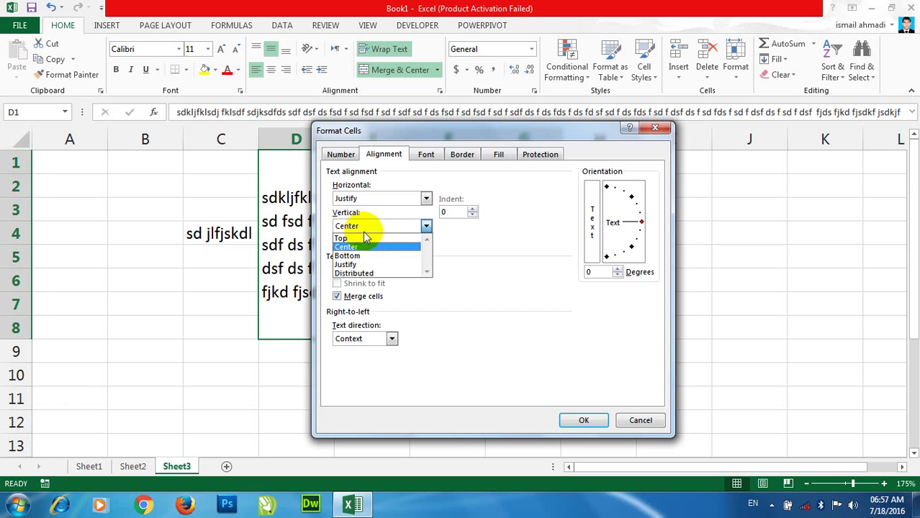
pyautogui.click(352, 267)
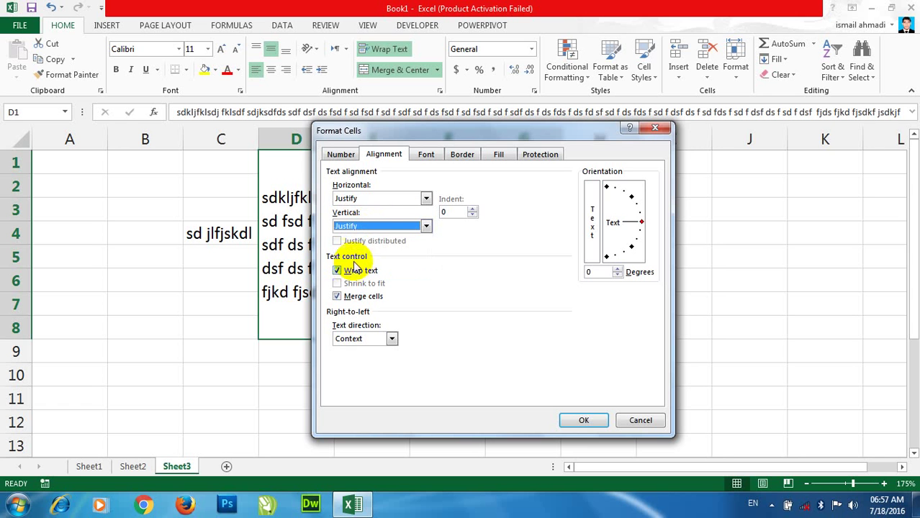
pyautogui.click(584, 420)
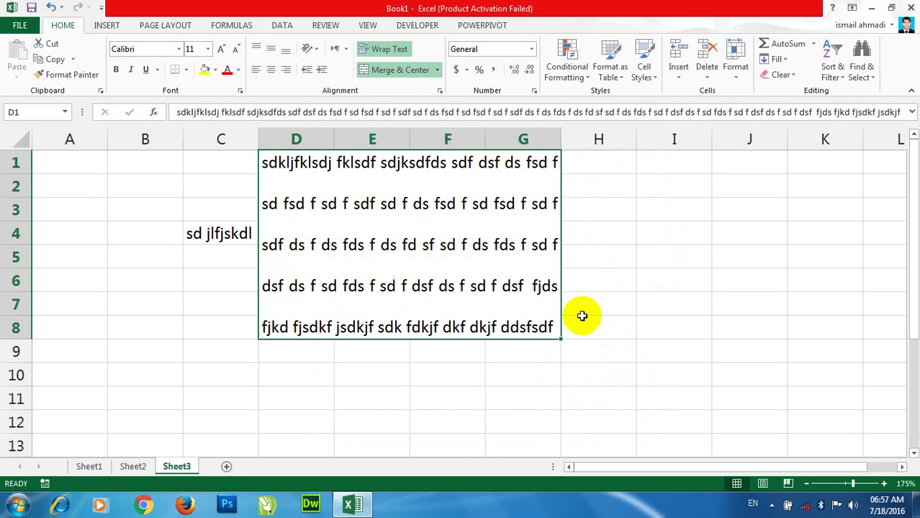
pyautogui.click(440, 90)
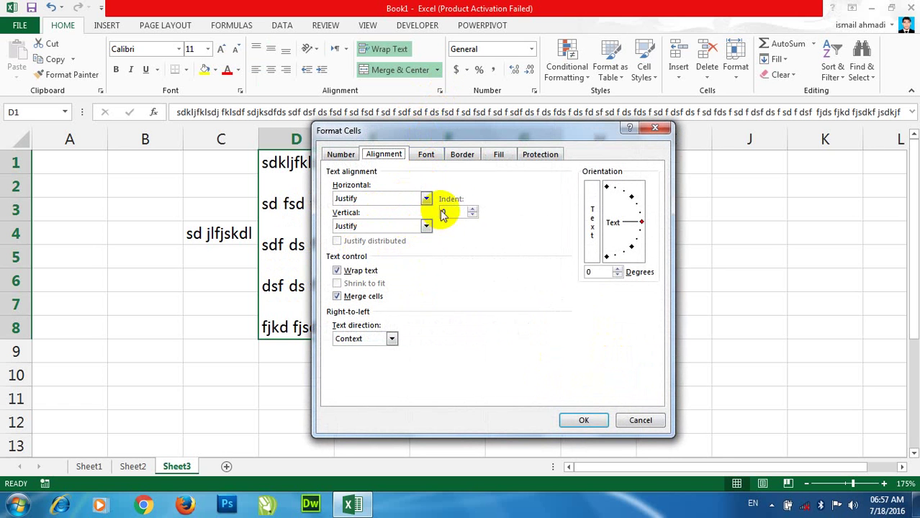
pyautogui.click(641, 423)
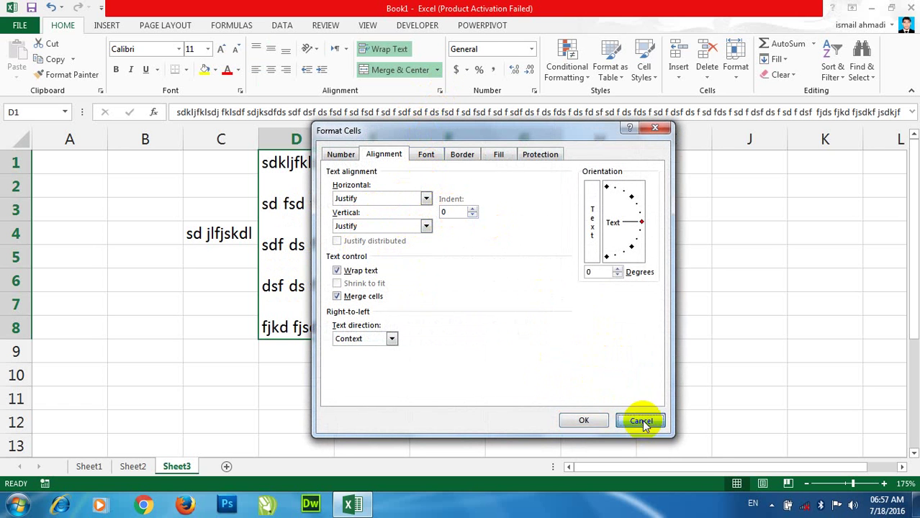
pyautogui.click(712, 276)
# Step: Replace the long text in the merged D1:G8 block with the short word rokhan
pyautogui.click(326, 176)
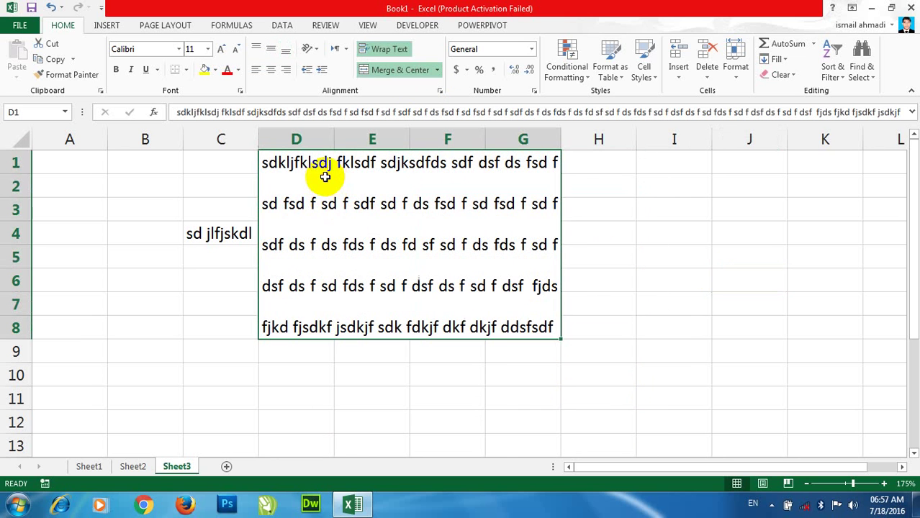
pyautogui.write('hanro')
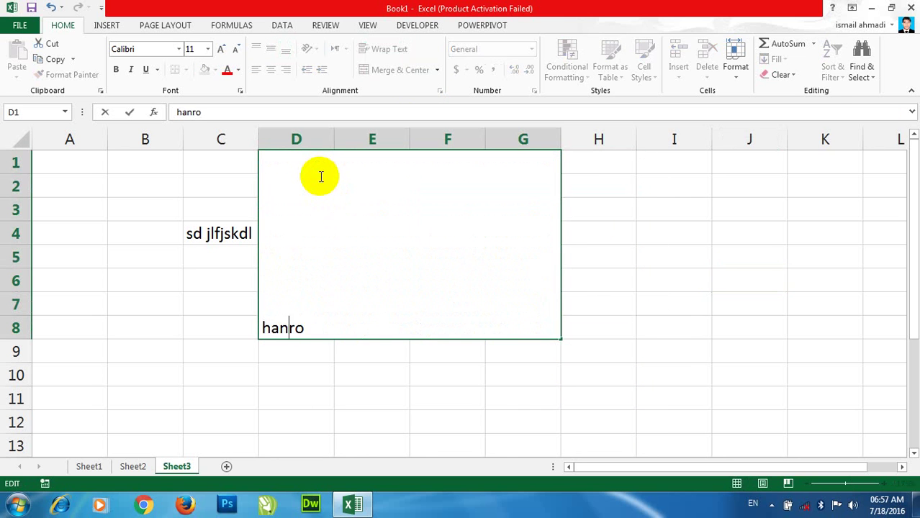
pyautogui.press('Return')
pyautogui.click(320, 177)
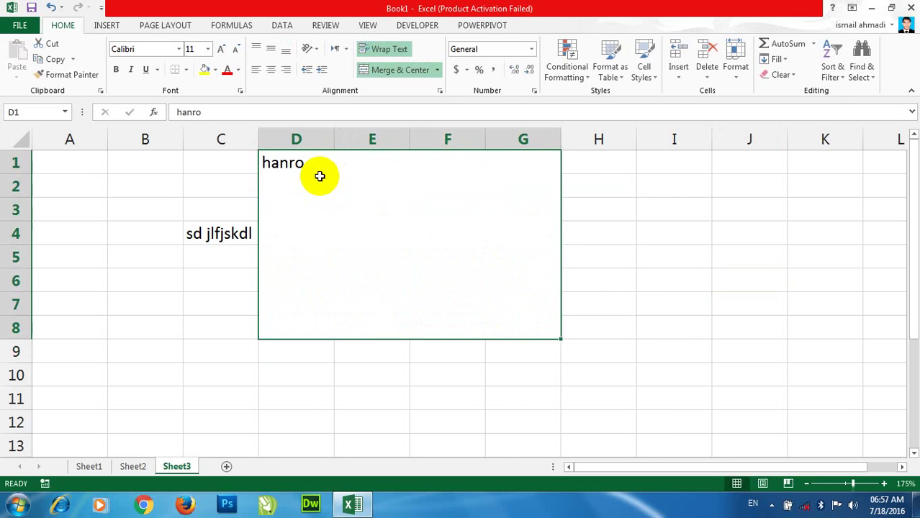
pyautogui.write('rok')
pyautogui.press('Return')
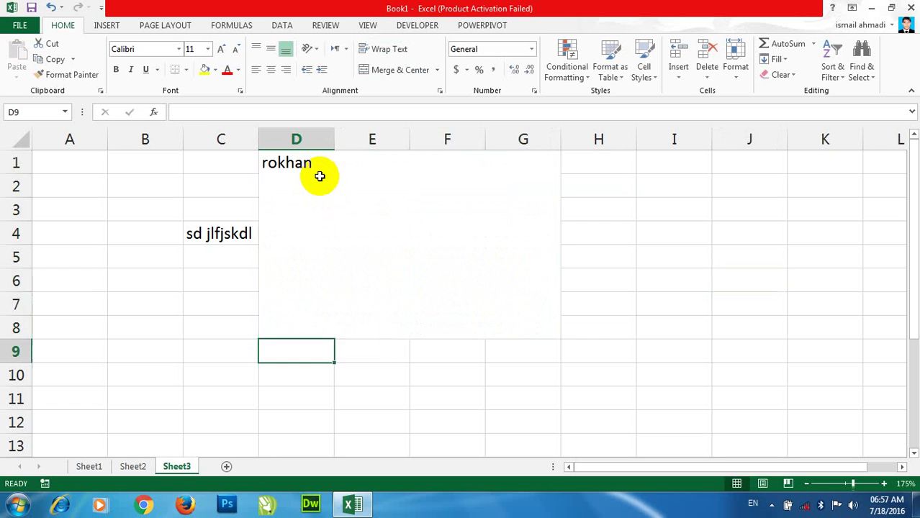
# Step: Try centring, then left-align the word, adding and removing an indent
pyautogui.click(304, 165)
pyautogui.click(271, 70)
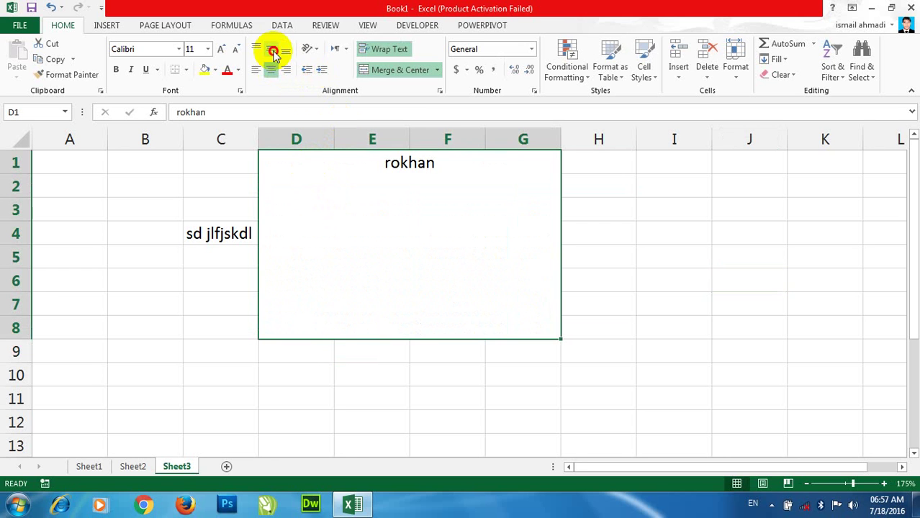
pyautogui.click(257, 70)
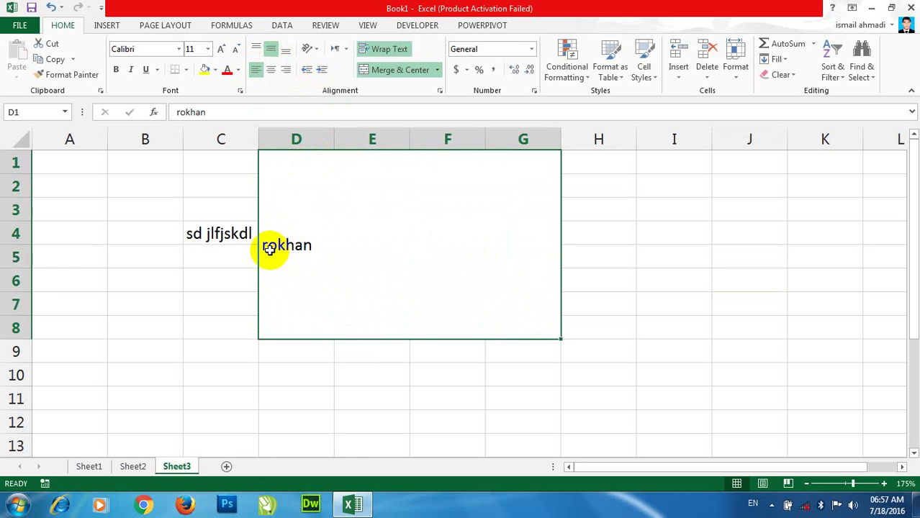
pyautogui.click(323, 72)
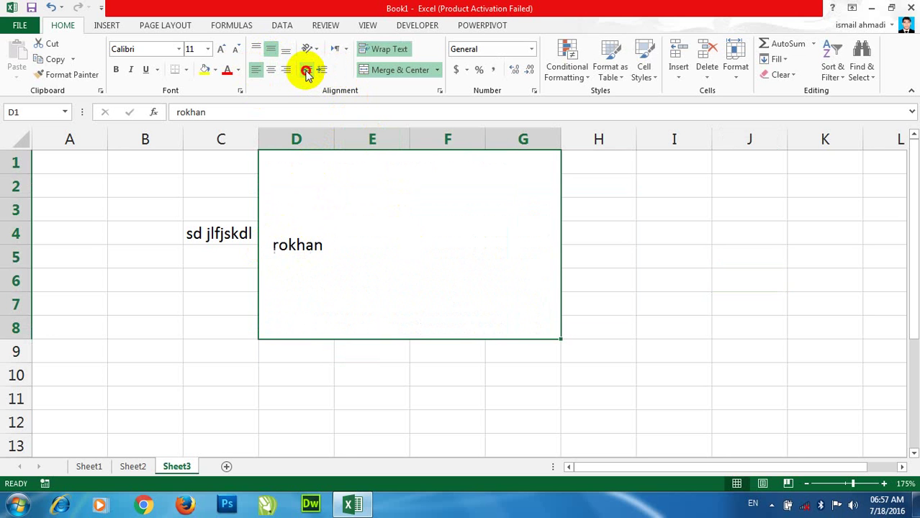
pyautogui.click(306, 72)
# Step: Raise the indent in Format Cells Alignment, then reset it to no indent
pyautogui.click(440, 90)
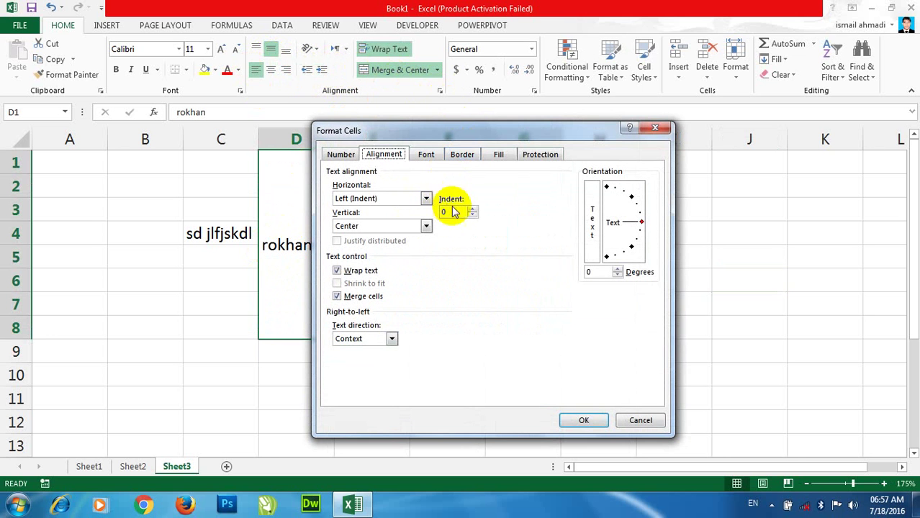
pyautogui.click(472, 210)
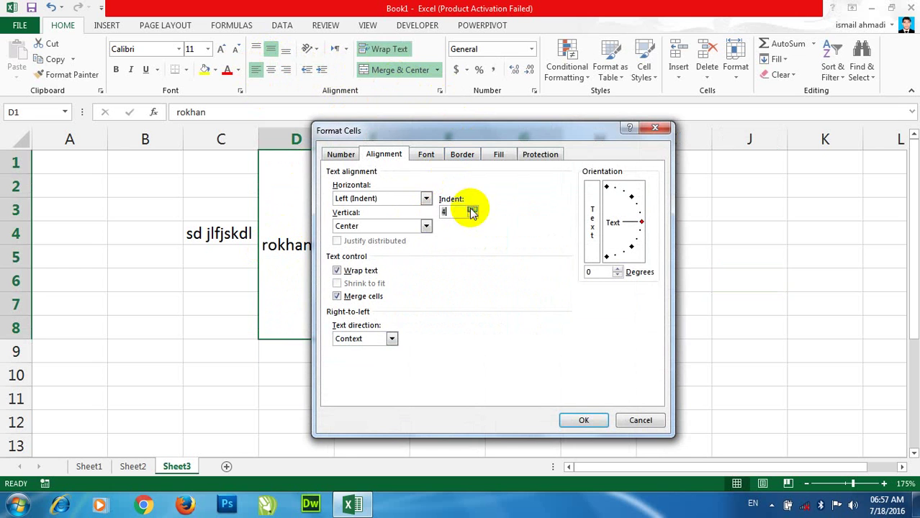
pyautogui.click(583, 420)
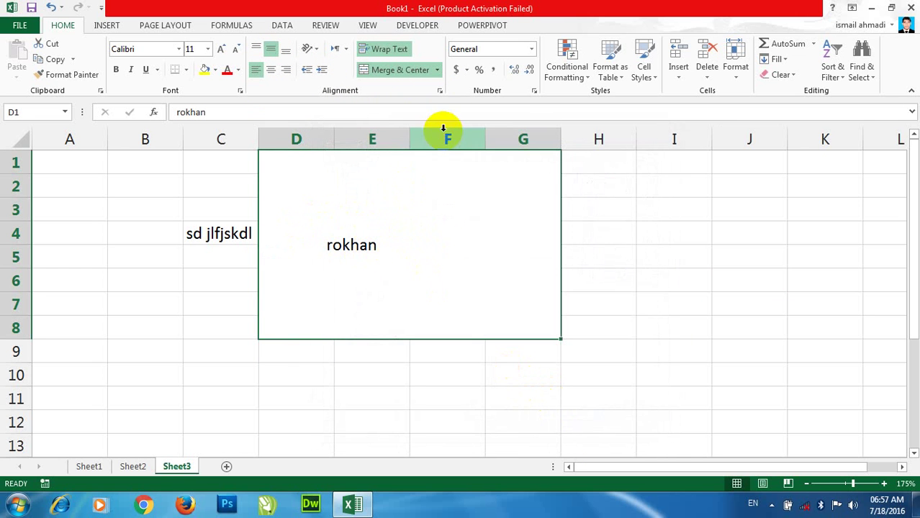
pyautogui.click(439, 90)
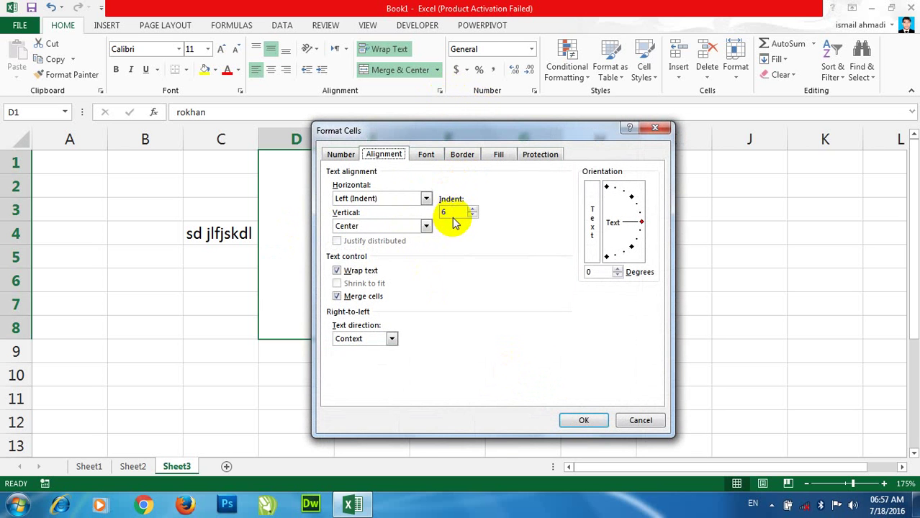
pyautogui.click(432, 209)
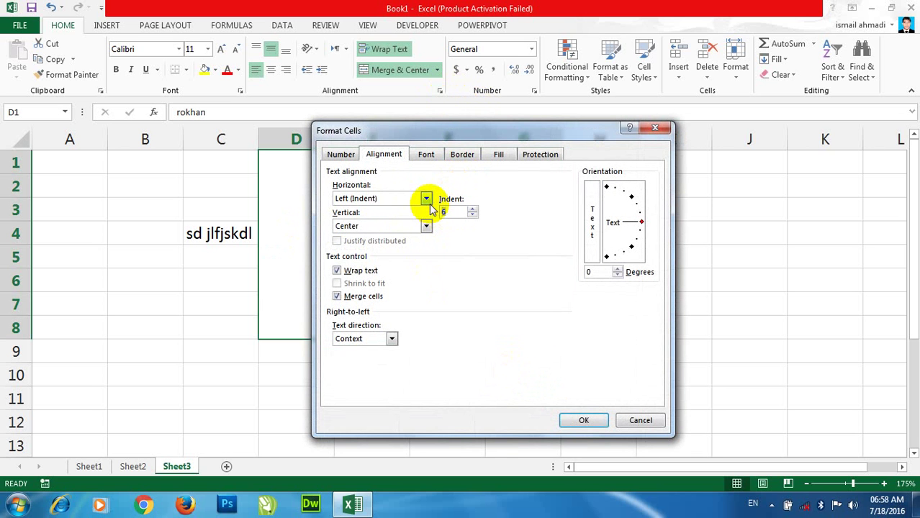
pyautogui.write('0')
pyautogui.press('Return')
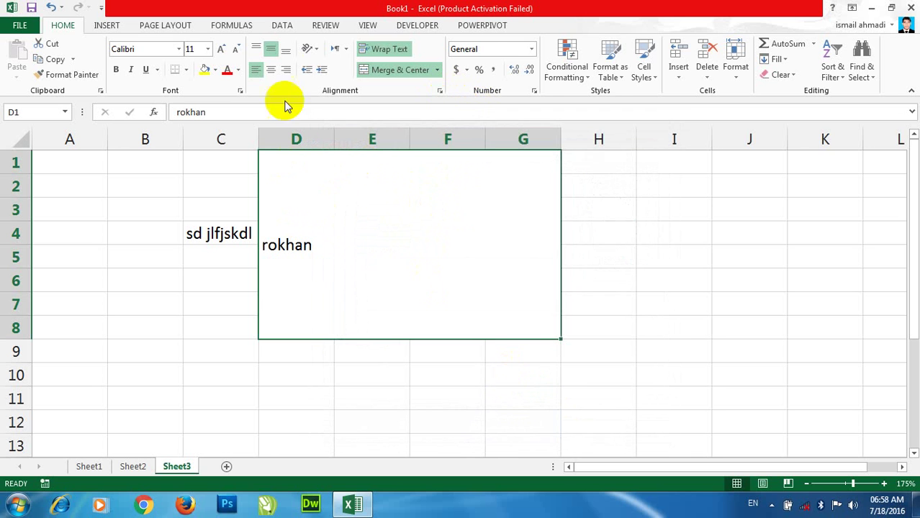
pyautogui.click(272, 68)
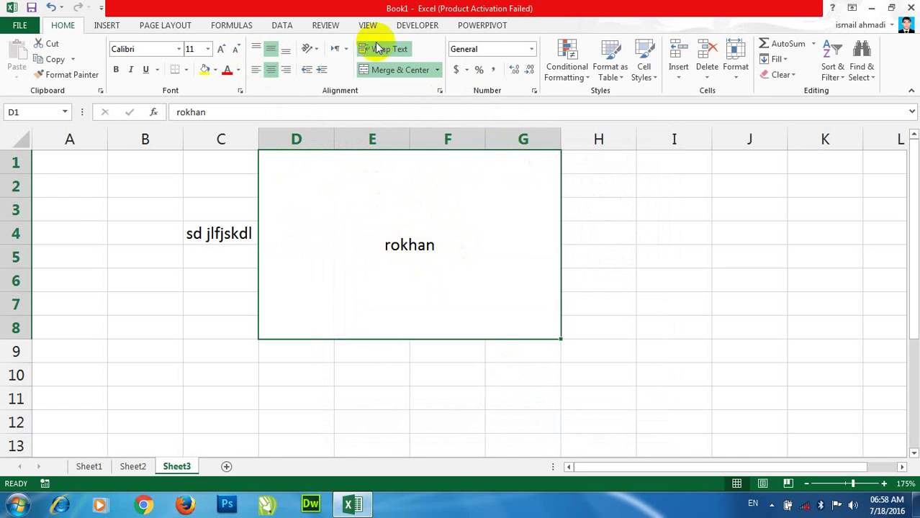
pyautogui.click(316, 49)
pyautogui.click(333, 63)
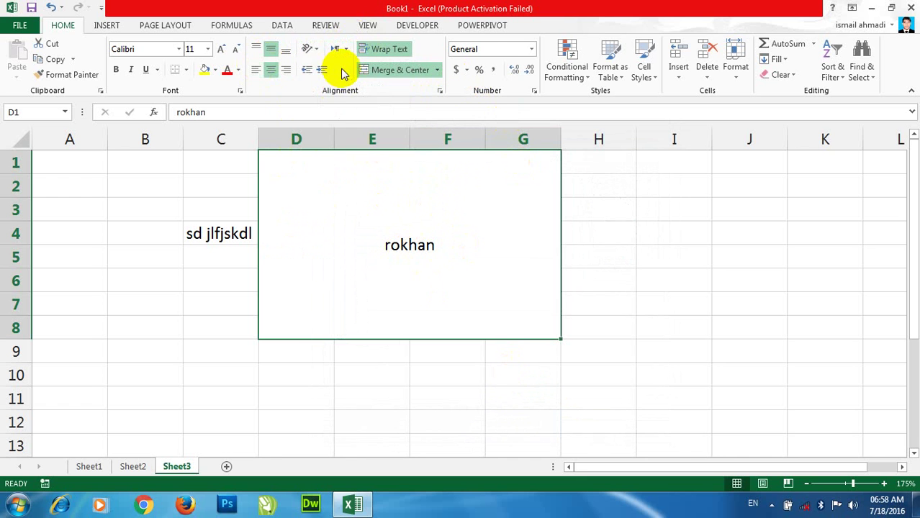
pyautogui.click(317, 51)
pyautogui.click(333, 82)
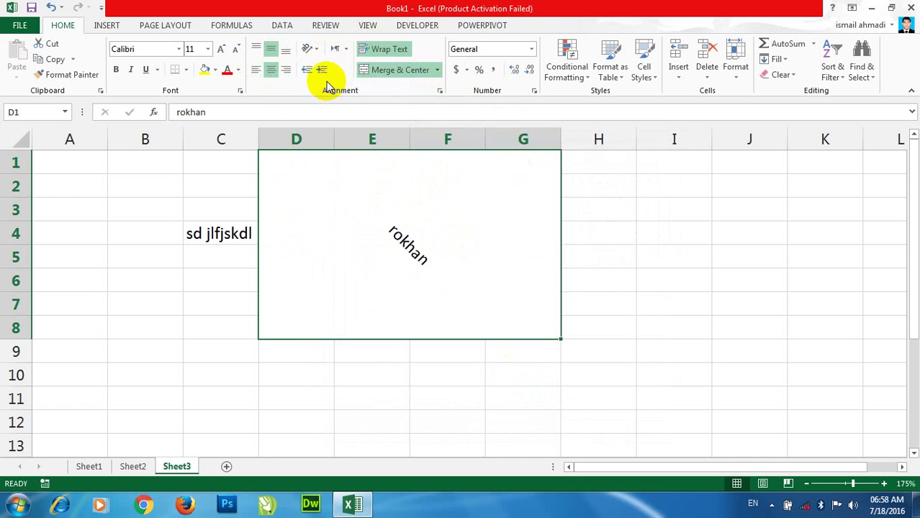
pyautogui.click(310, 47)
pyautogui.click(328, 115)
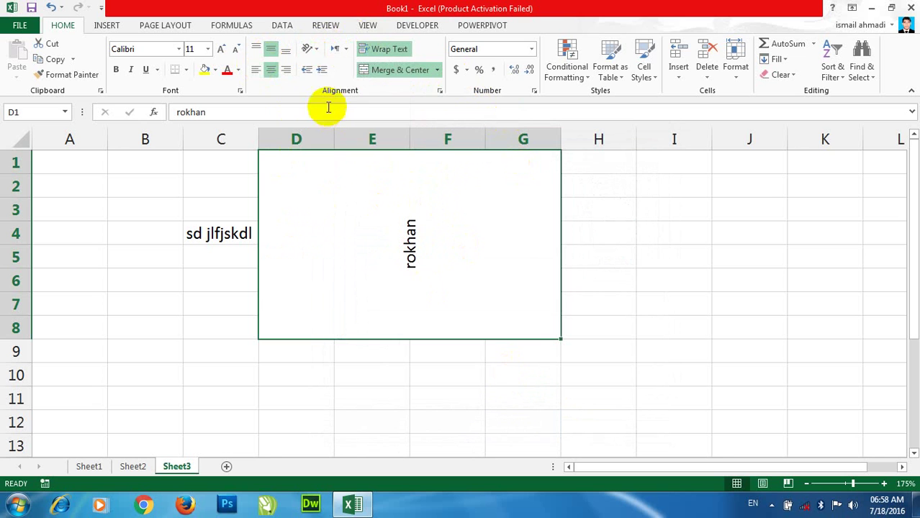
pyautogui.click(310, 49)
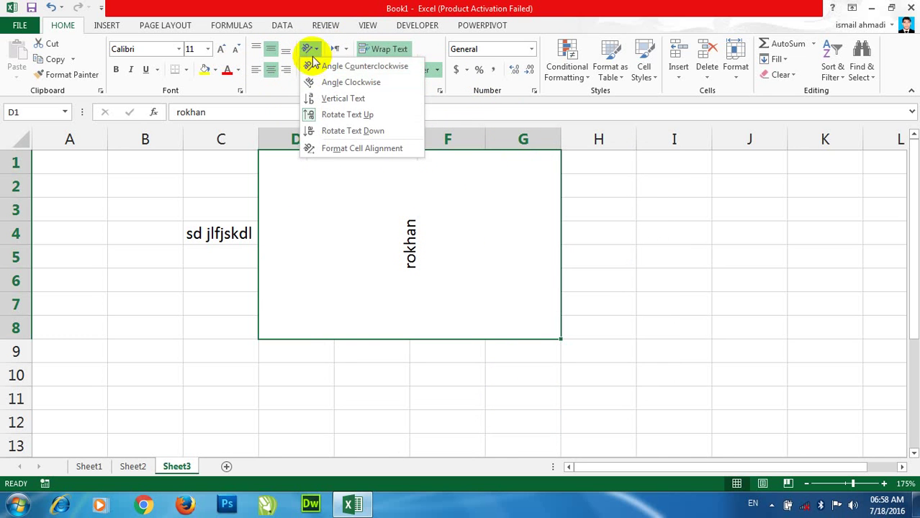
pyautogui.click(310, 53)
pyautogui.click(310, 52)
pyautogui.click(310, 51)
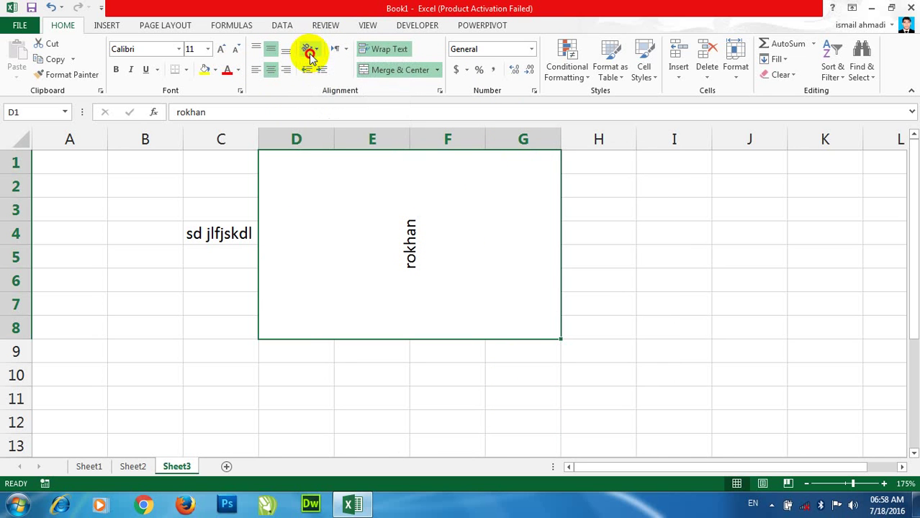
pyautogui.click(309, 52)
pyautogui.click(310, 113)
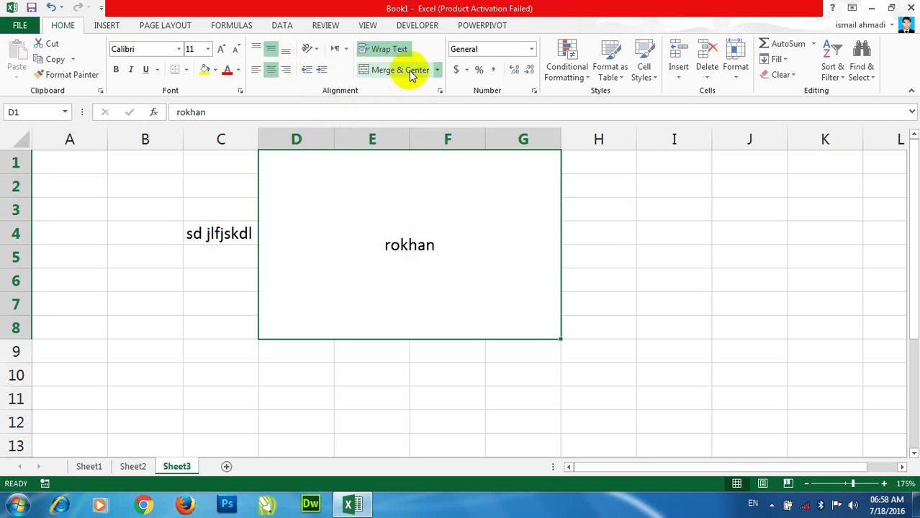
pyautogui.click(439, 90)
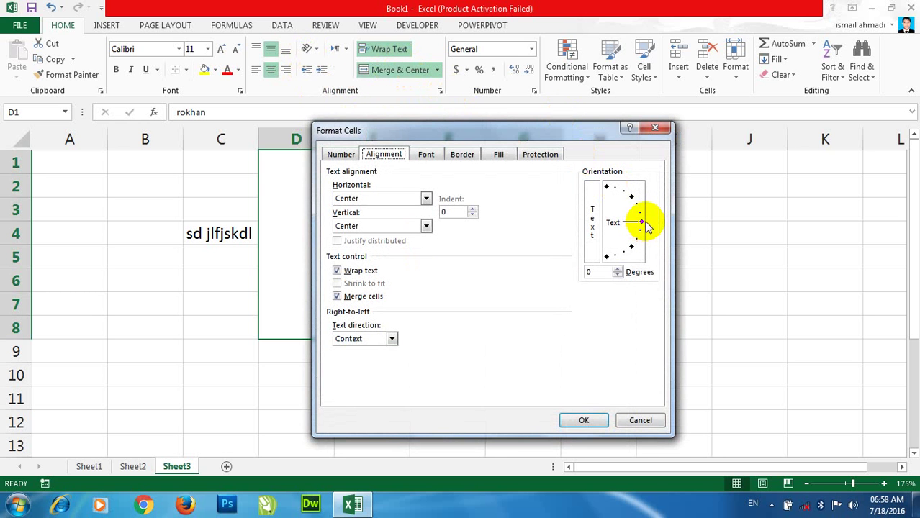
pyautogui.moveTo(642, 226); pyautogui.dragTo(646, 219)
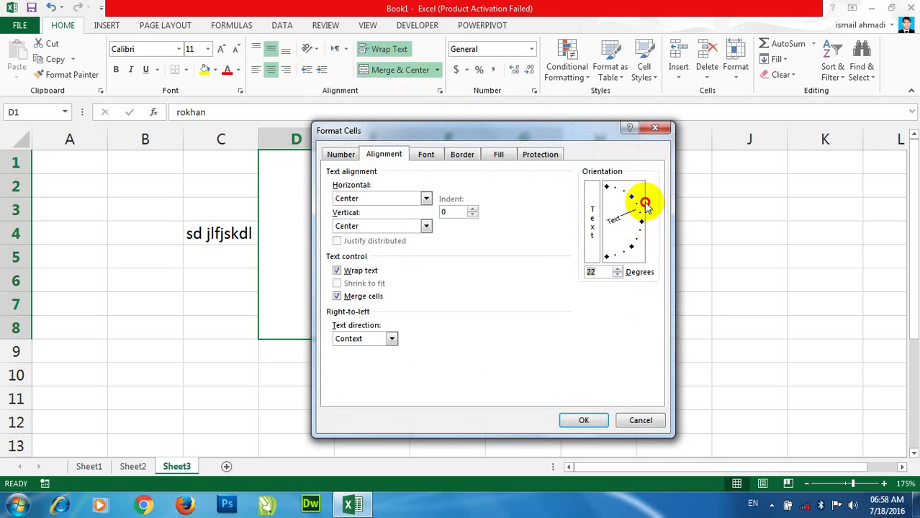
pyautogui.click(569, 271)
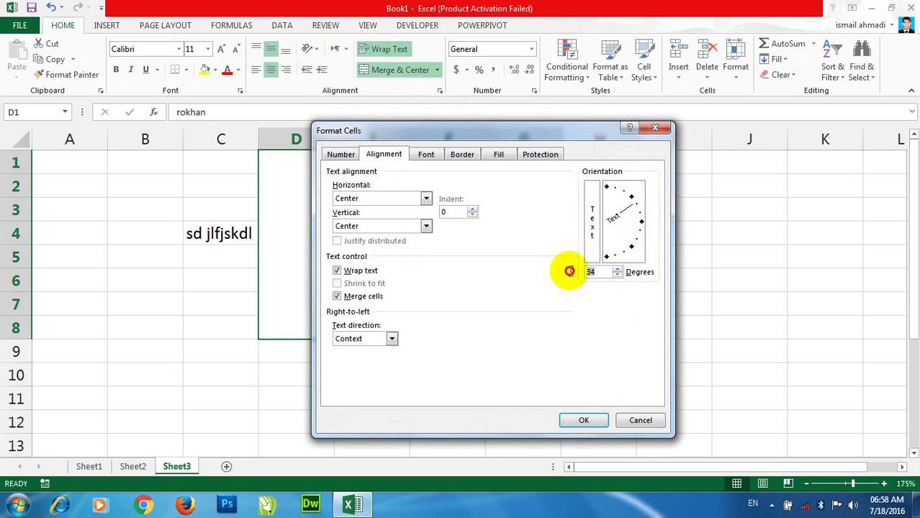
pyautogui.write('45')
pyautogui.click(595, 420)
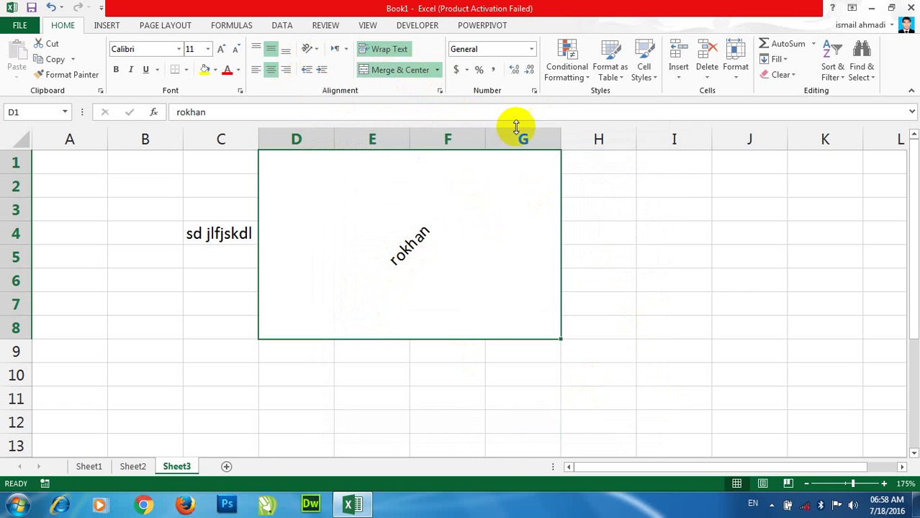
pyautogui.click(535, 91)
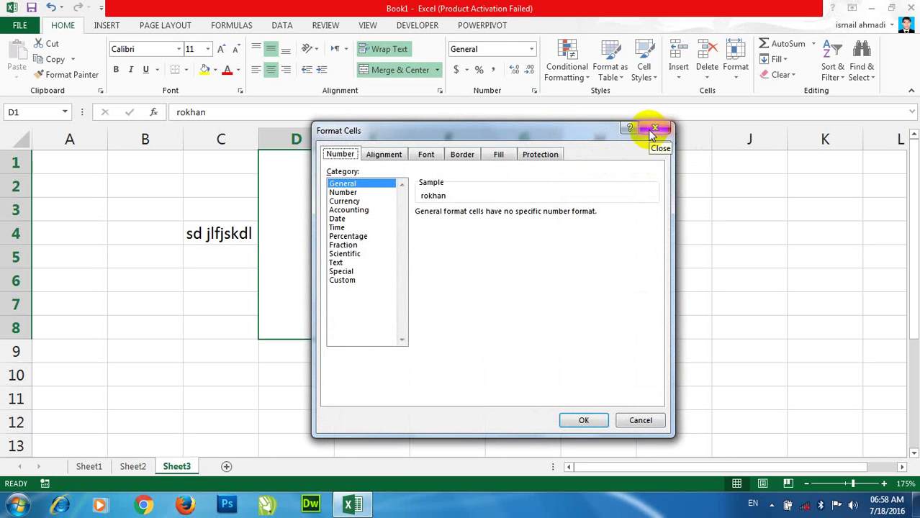
pyautogui.click(653, 131)
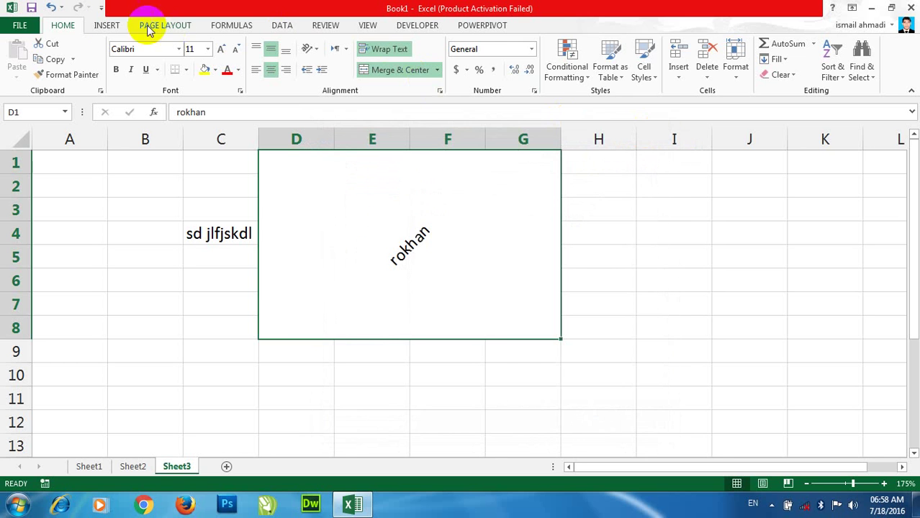
# Step: Insert a WordArt reading 'rokhan computer center'
pyautogui.scroll(-1, 363, 63)
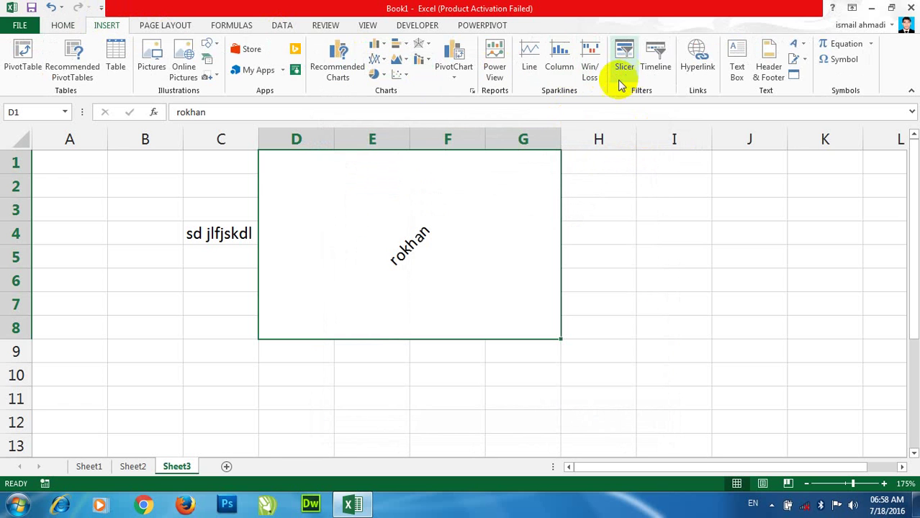
pyautogui.click(798, 45)
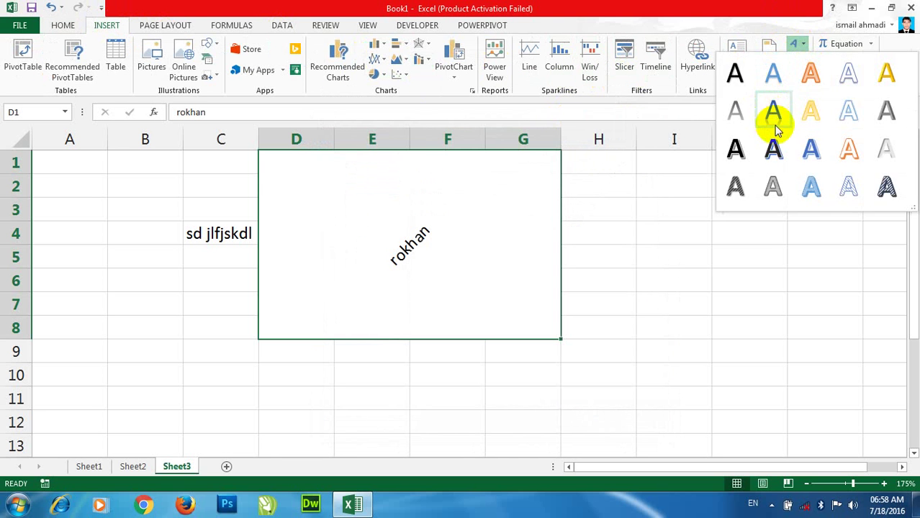
pyautogui.click(770, 124)
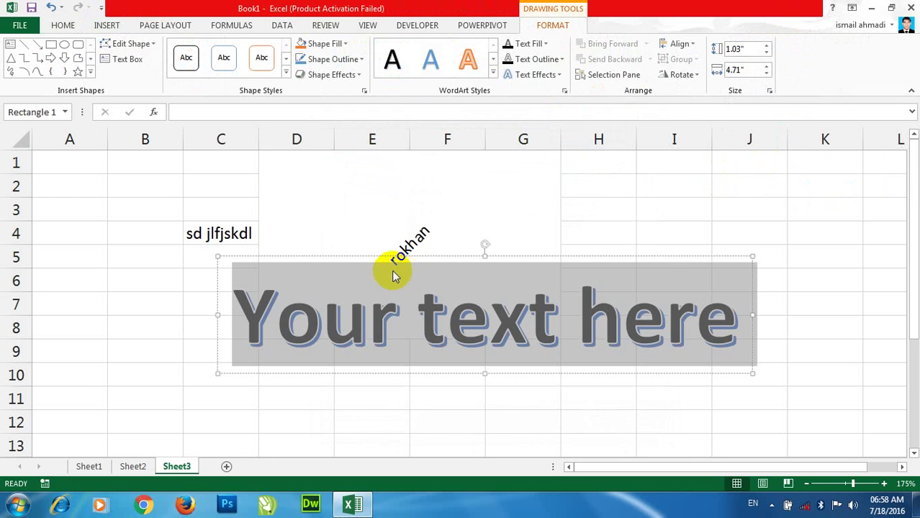
pyautogui.write('rokhan')
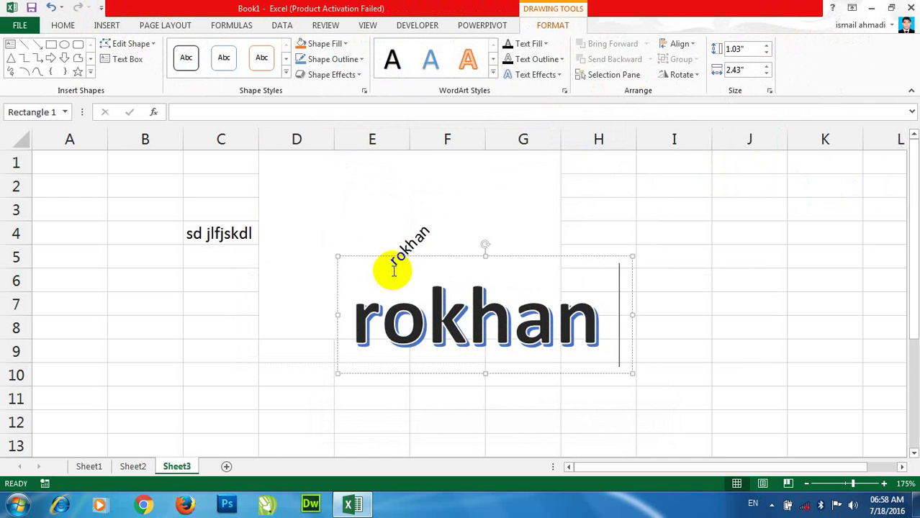
pyautogui.write(' computer')
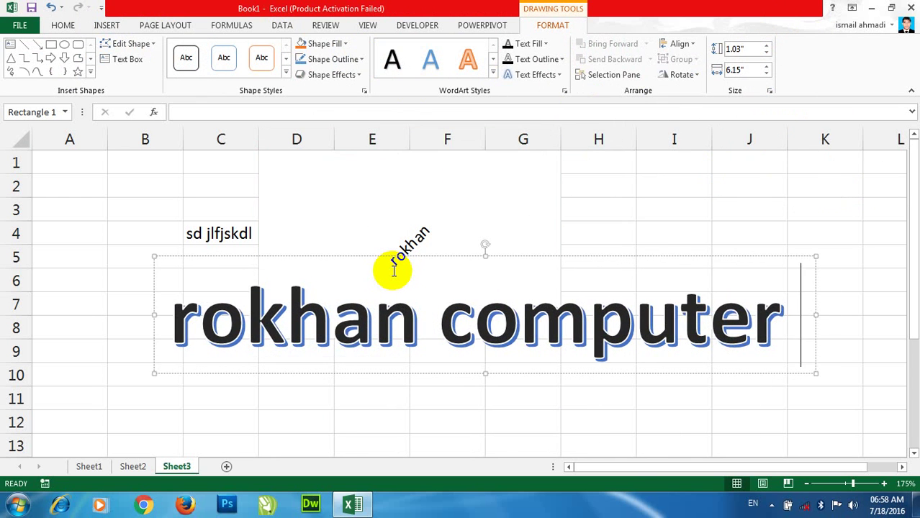
pyautogui.write(' cet')
pyautogui.press('BackSpace')
pyautogui.write('nte')
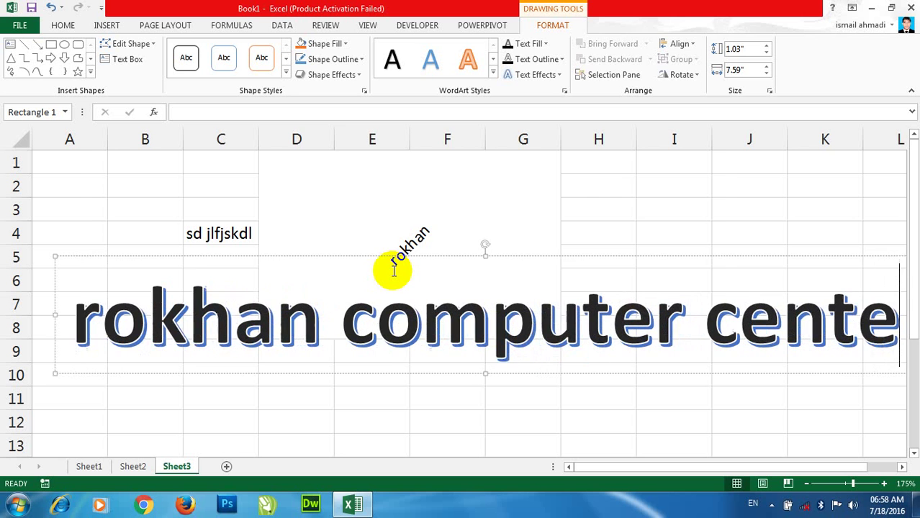
pyautogui.write('r')
# Step: Shrink the WordArt font to 16 points and move it over columns H to K
pyautogui.moveTo(70, 296); pyautogui.dragTo(910, 309)
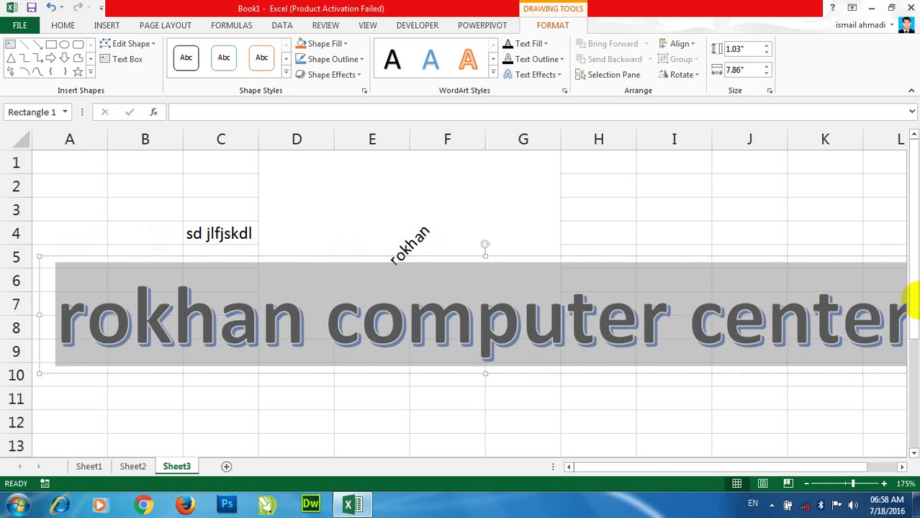
pyautogui.click(64, 24)
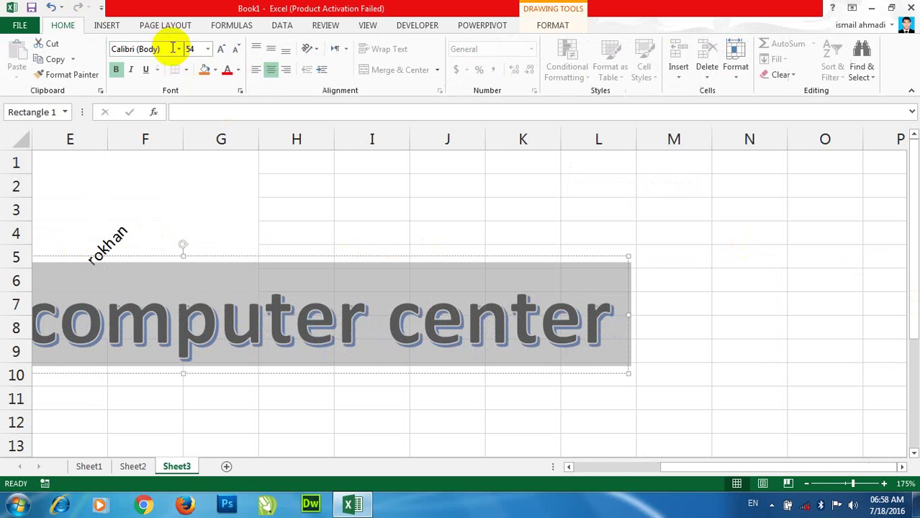
pyautogui.click(236, 50)
pyautogui.click(236, 50)
pyautogui.click(236, 50)
pyautogui.click(236, 49)
pyautogui.click(236, 50)
pyautogui.click(236, 50)
pyautogui.click(237, 50)
pyautogui.click(236, 49)
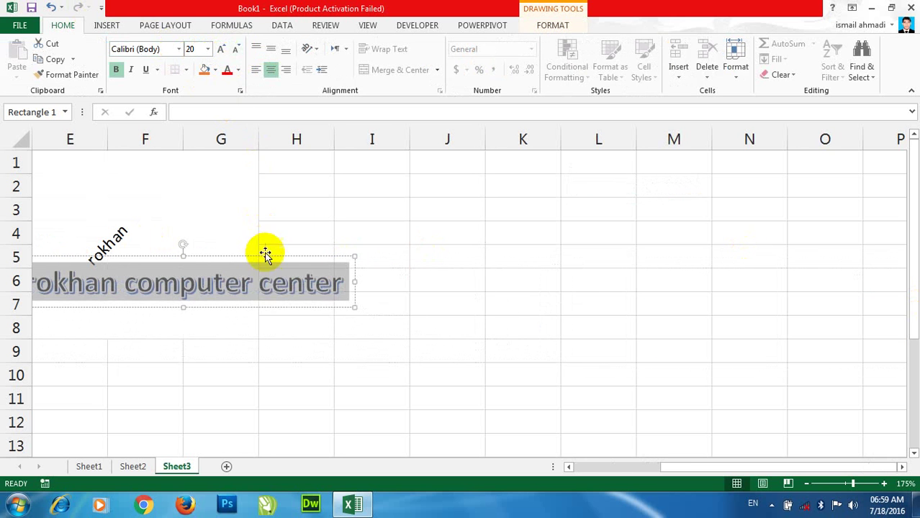
pyautogui.moveTo(266, 257); pyautogui.dragTo(455, 257)
pyautogui.click(236, 50)
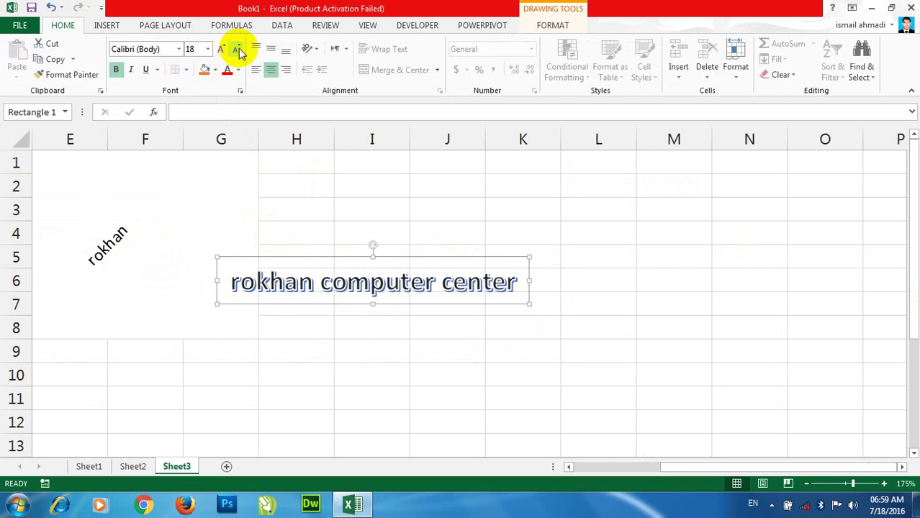
pyautogui.click(236, 50)
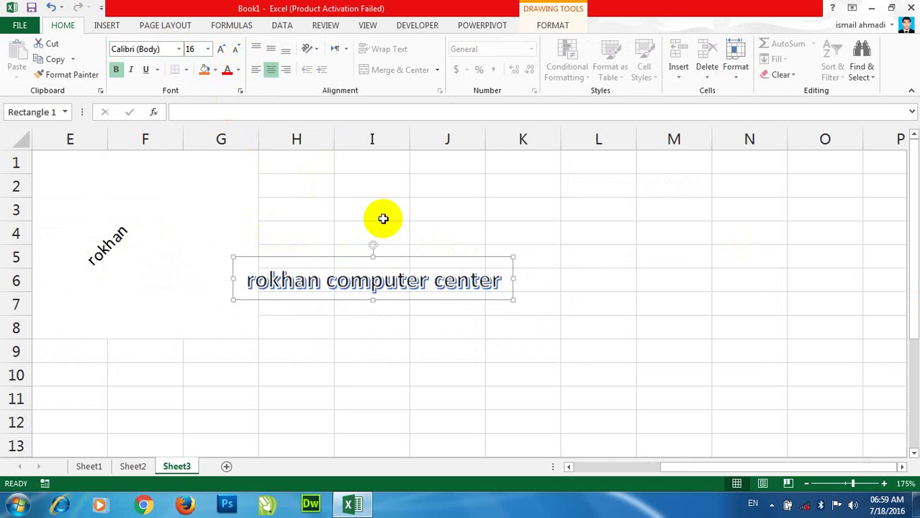
pyautogui.click(551, 27)
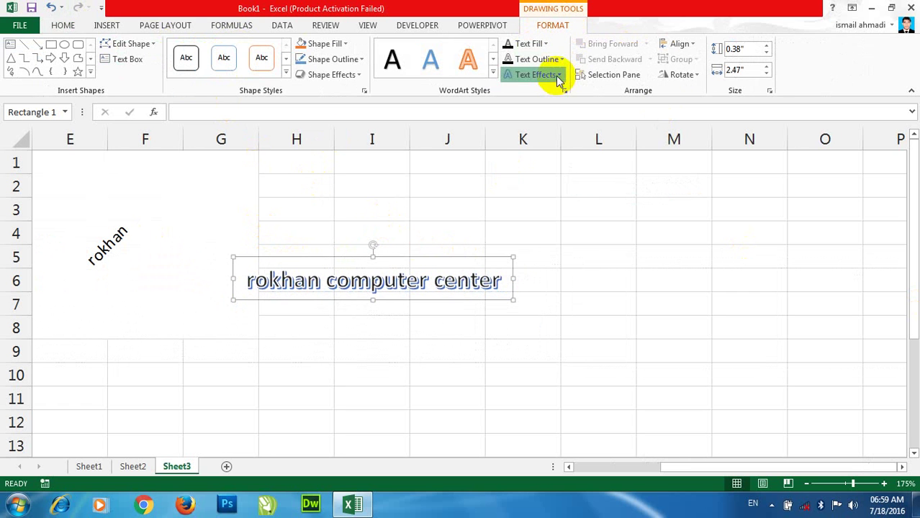
pyautogui.click(558, 77)
# Step: Give the WordArt an arched Follow Path transform and resize its box to about 1.51" by 1.5"
pyautogui.moveTo(554, 247)
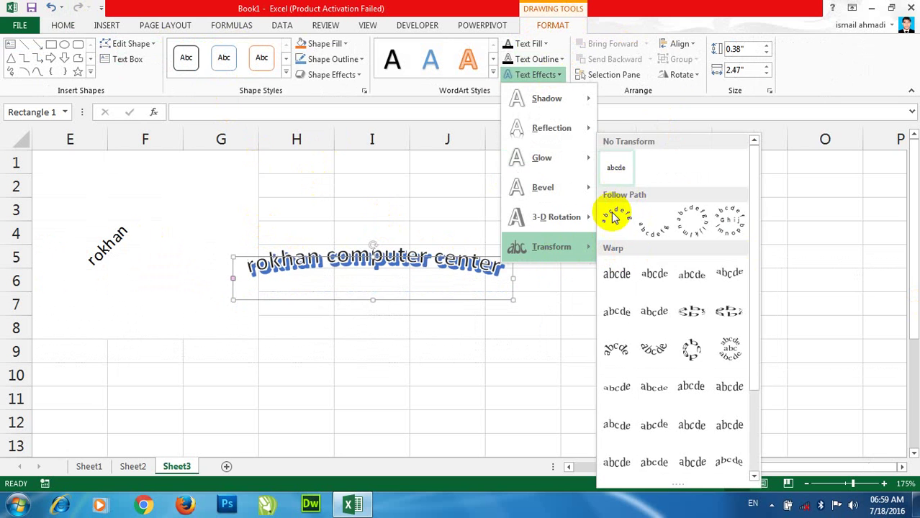
pyautogui.click(614, 218)
pyautogui.moveTo(374, 299); pyautogui.dragTo(382, 429)
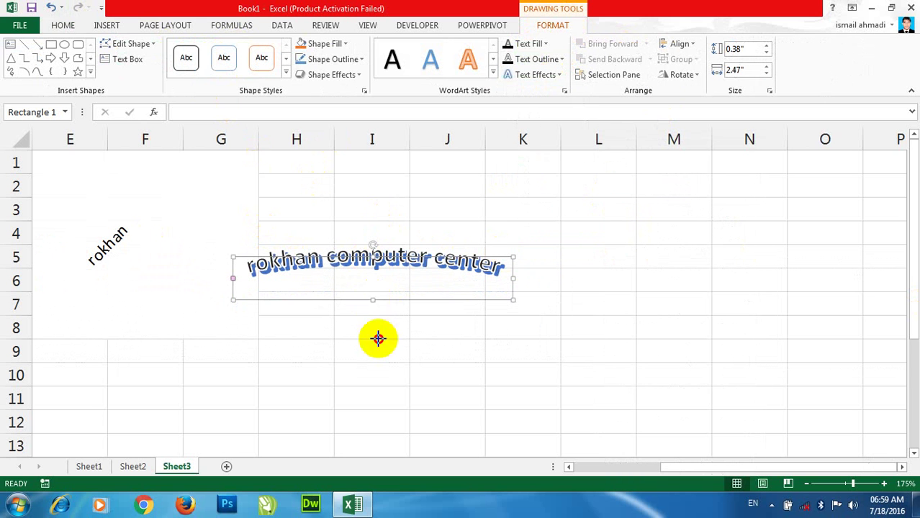
pyautogui.moveTo(513, 345); pyautogui.dragTo(404, 345)
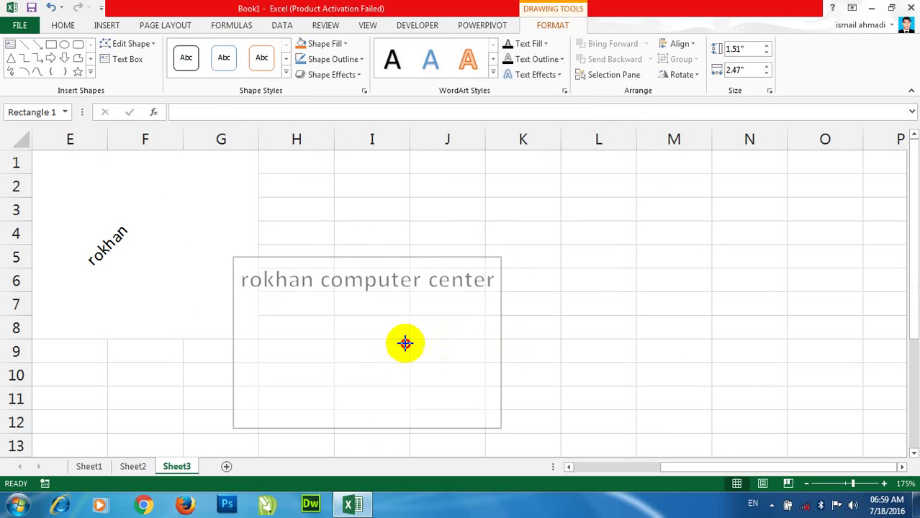
# Step: Move the arched WordArt to the right, over columns I to K
pyautogui.click(530, 265)
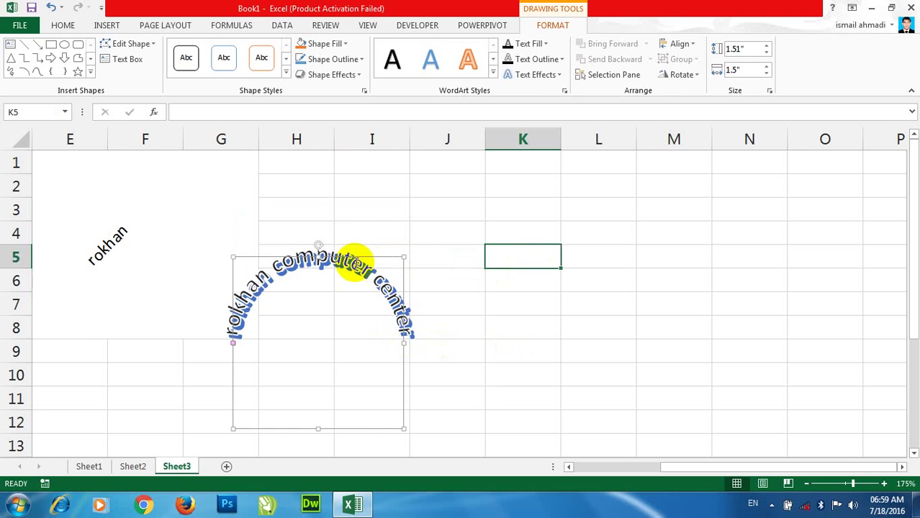
pyautogui.click(392, 261)
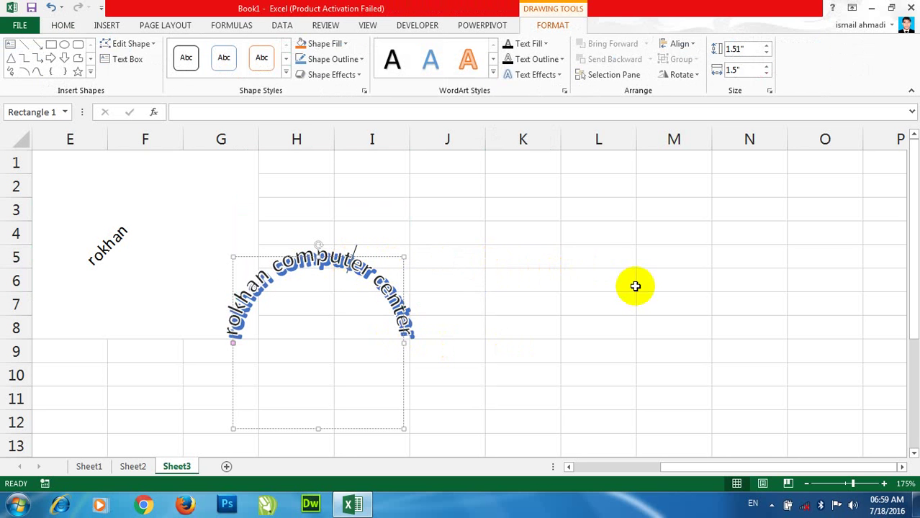
pyautogui.click(599, 277)
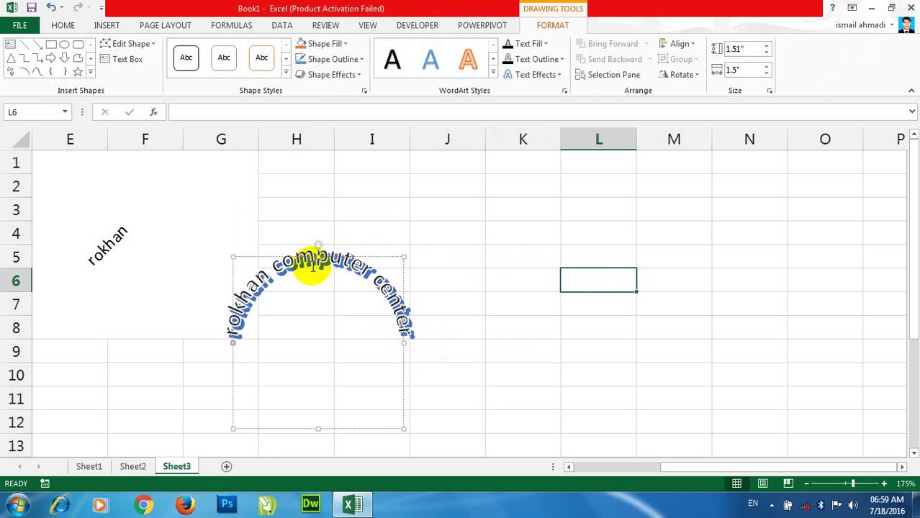
pyautogui.click(311, 253)
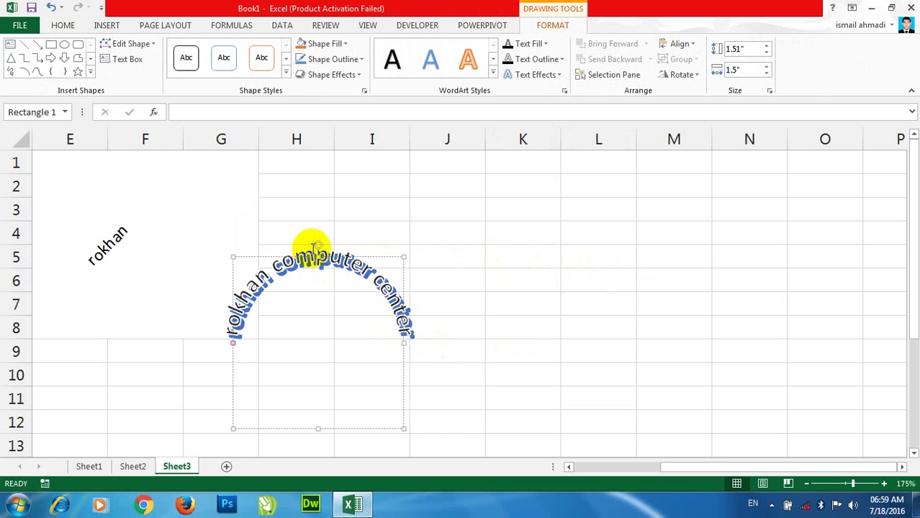
pyautogui.moveTo(273, 256); pyautogui.dragTo(408, 250)
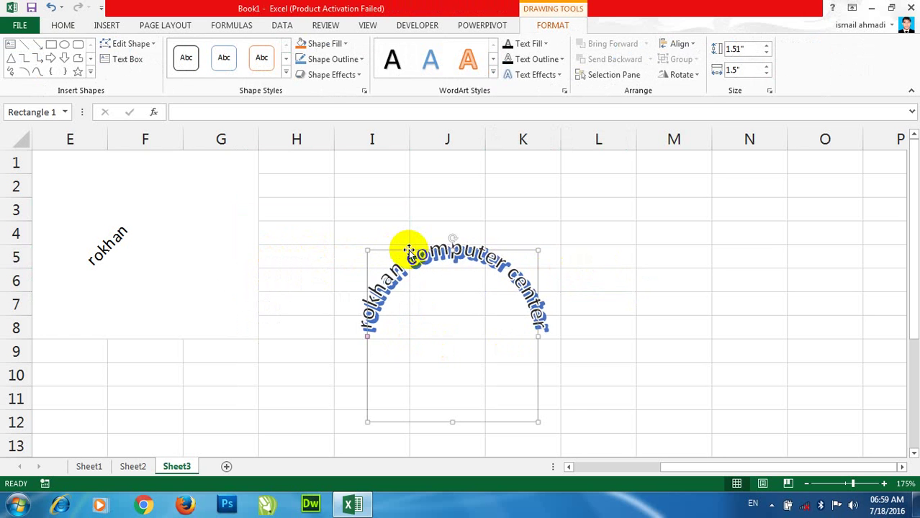
# Step: Delete the arched WordArt and select the merged rokhan block
pyautogui.press('Delete')
pyautogui.click(101, 245)
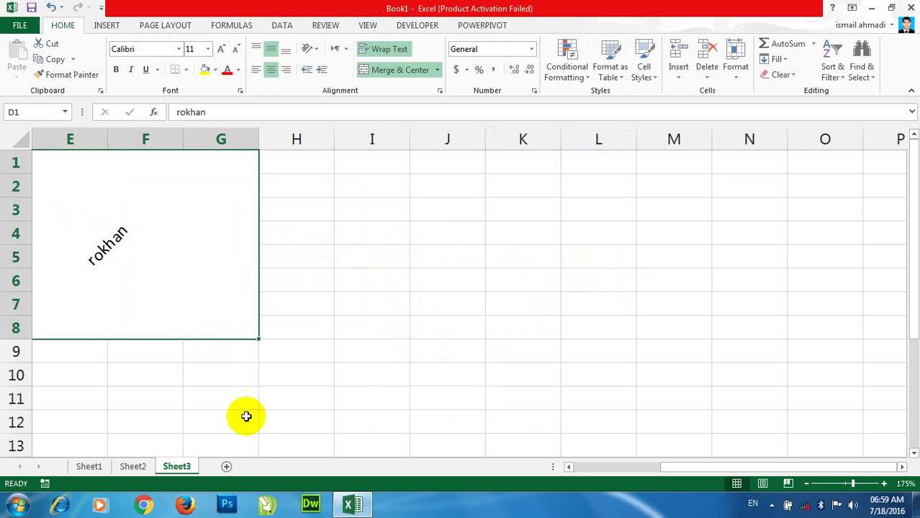
pyautogui.click(569, 467)
pyautogui.click(569, 467)
pyautogui.click(568, 466)
pyautogui.click(569, 466)
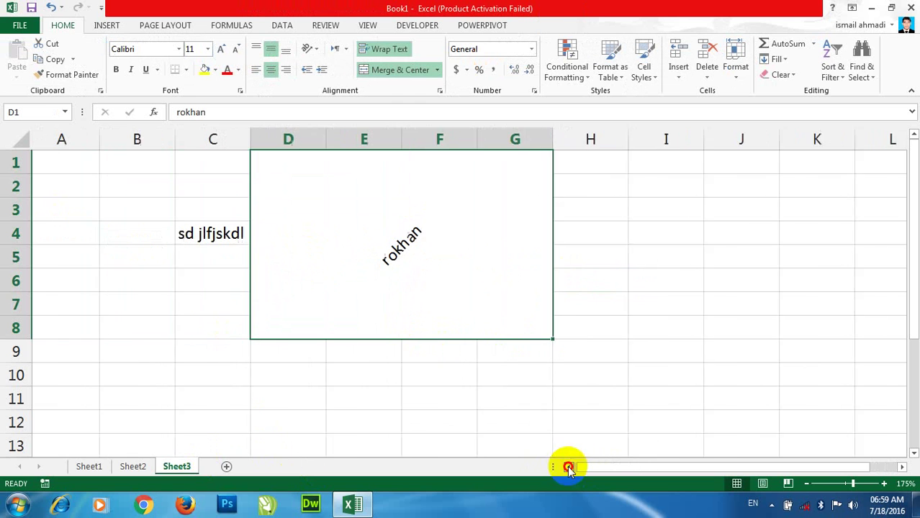
pyautogui.click(533, 91)
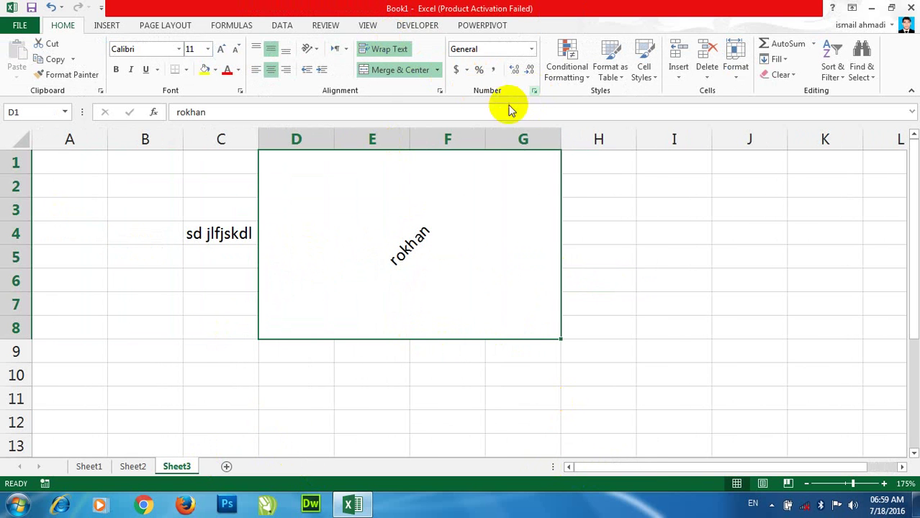
pyautogui.click(383, 155)
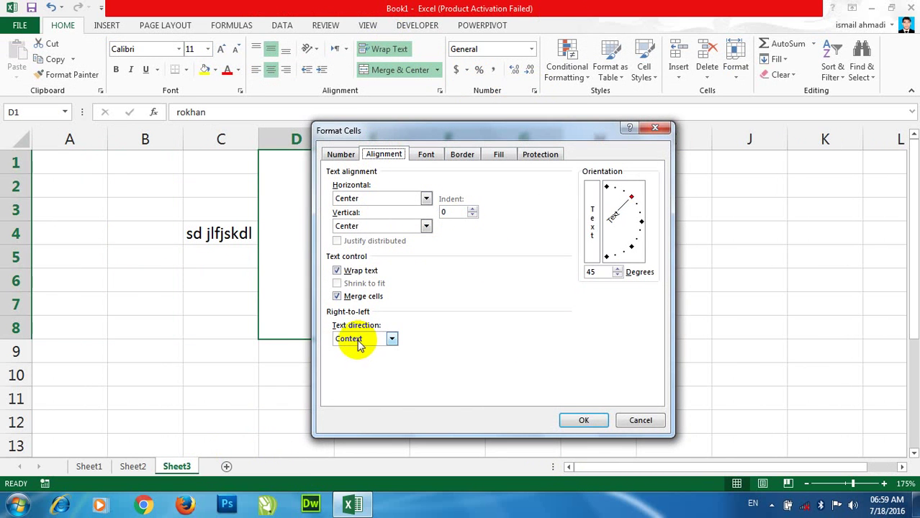
pyautogui.click(636, 424)
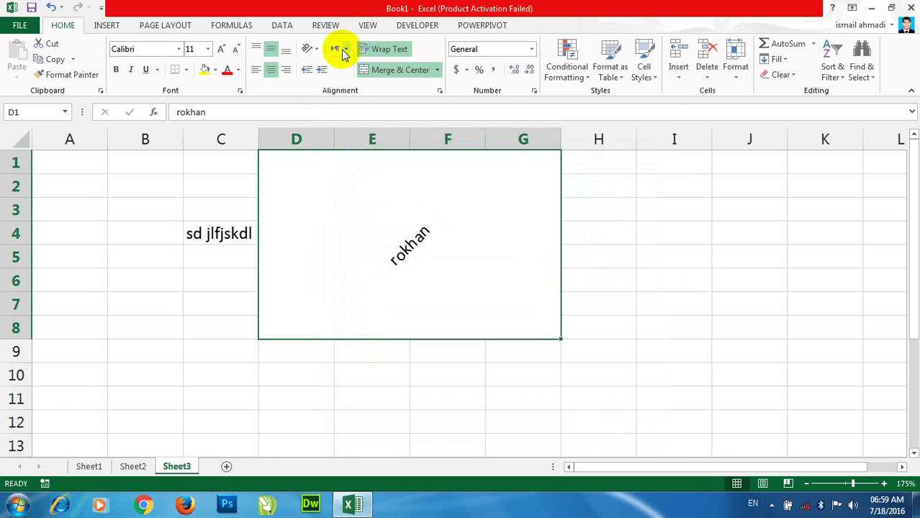
# Step: Set rokhan to vertical text orientation through Format Cells Alignment
pyautogui.click(346, 53)
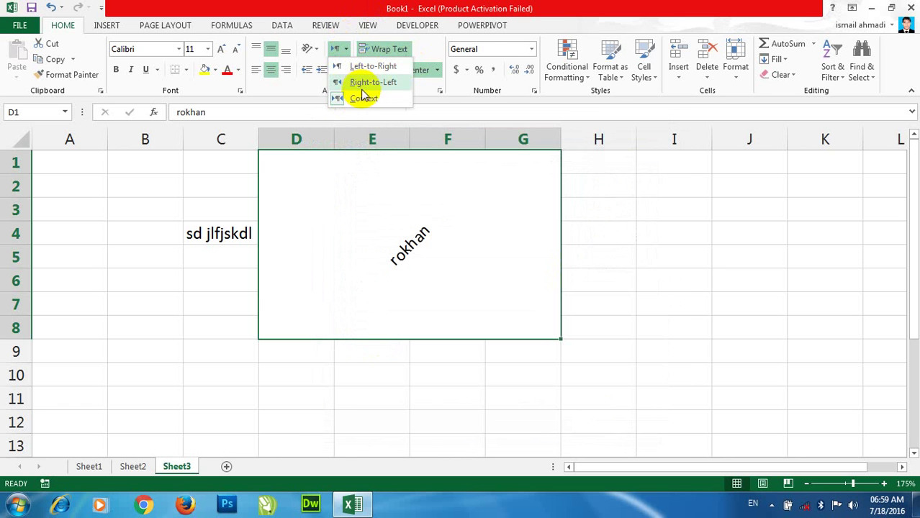
pyautogui.click(533, 189)
pyautogui.click(440, 90)
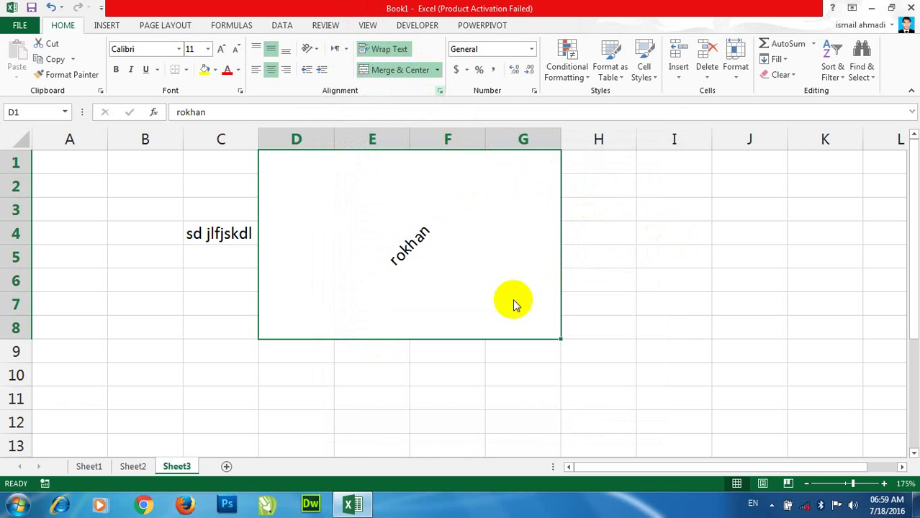
pyautogui.click(364, 339)
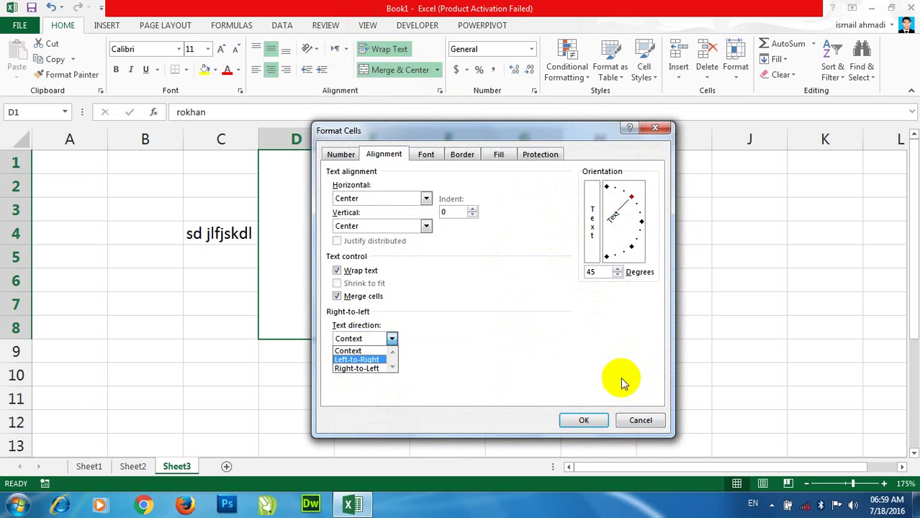
pyautogui.click(592, 216)
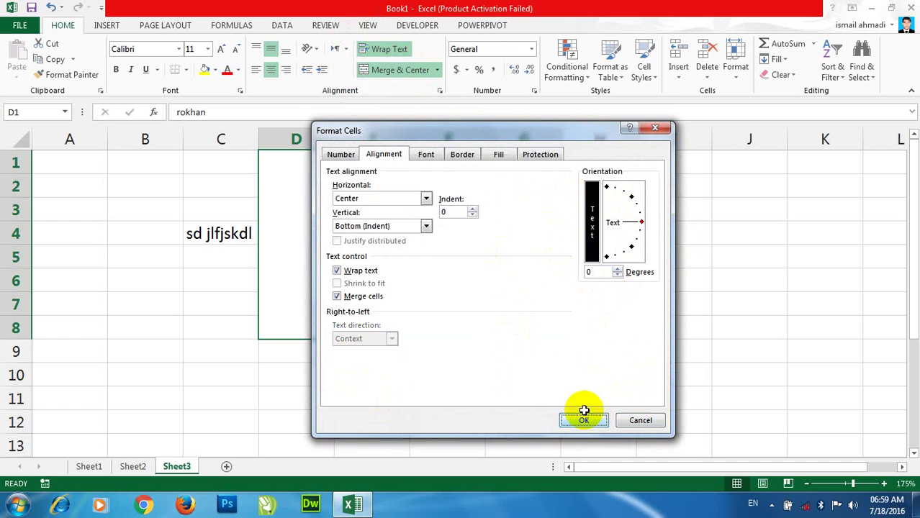
pyautogui.click(584, 418)
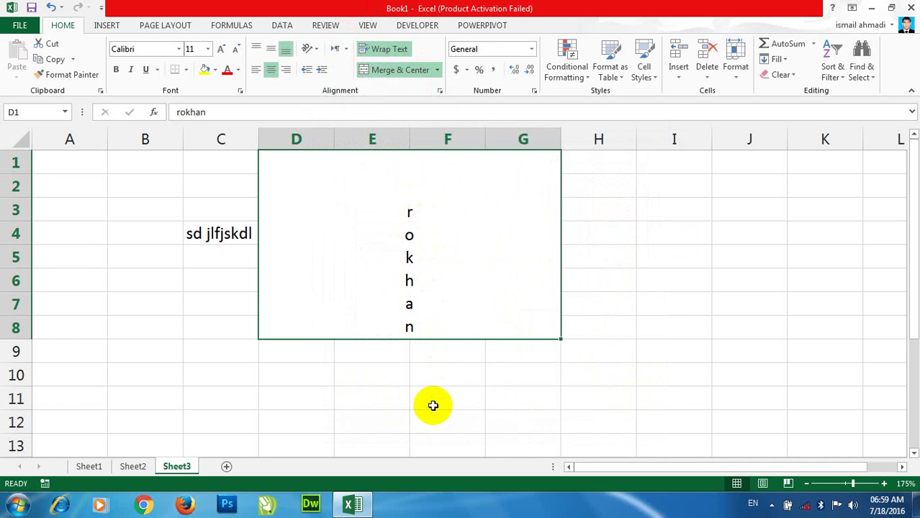
# Step: Turn rokhan back to horizontal text, middle-align it vertically, and select I4
pyautogui.click(316, 49)
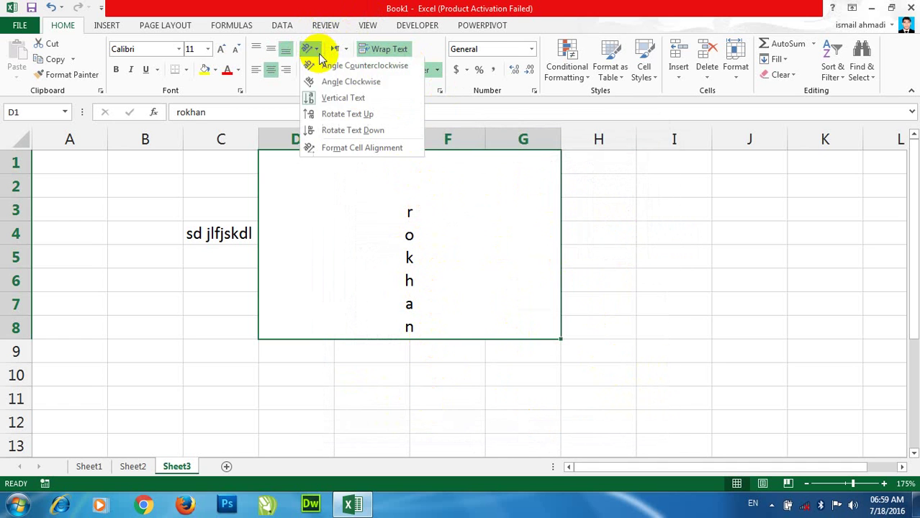
pyautogui.click(310, 101)
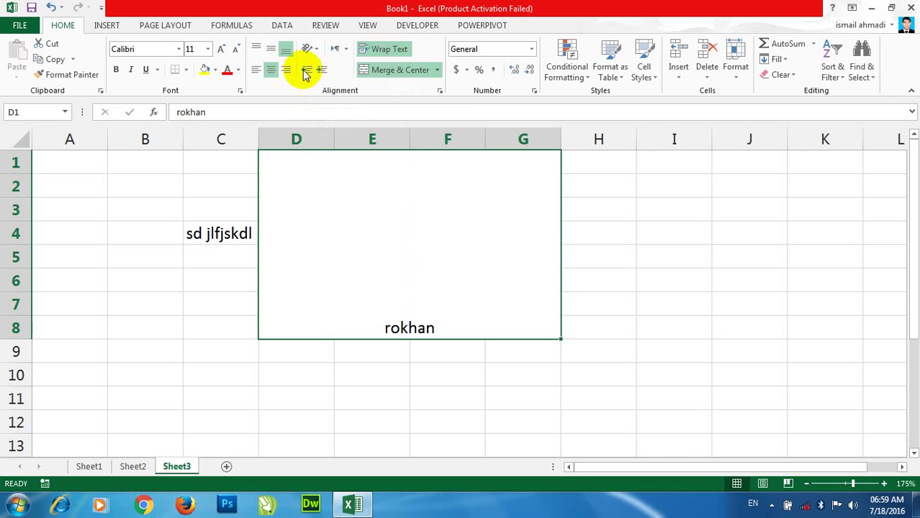
pyautogui.click(271, 48)
pyautogui.click(716, 281)
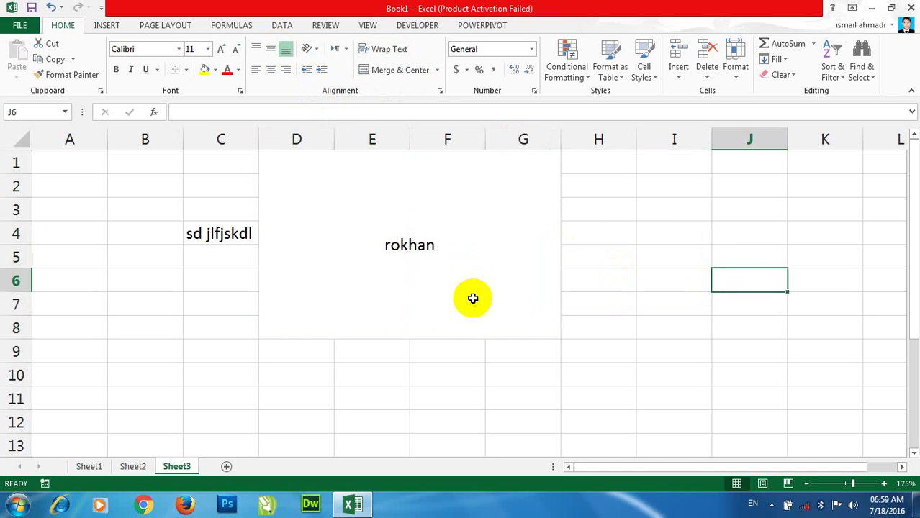
pyautogui.click(681, 236)
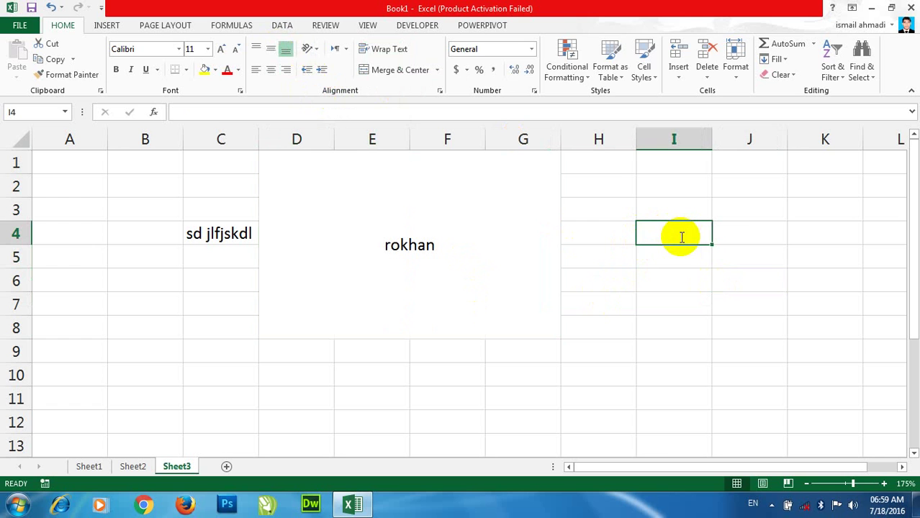
# Step: Enter the long text 'jdflkjsdklfjlsdkjfklds' in I4, then try Wrap Text and undo it
pyautogui.write('jdflkjsdklfjlsdkjfklds')
pyautogui.click(805, 347)
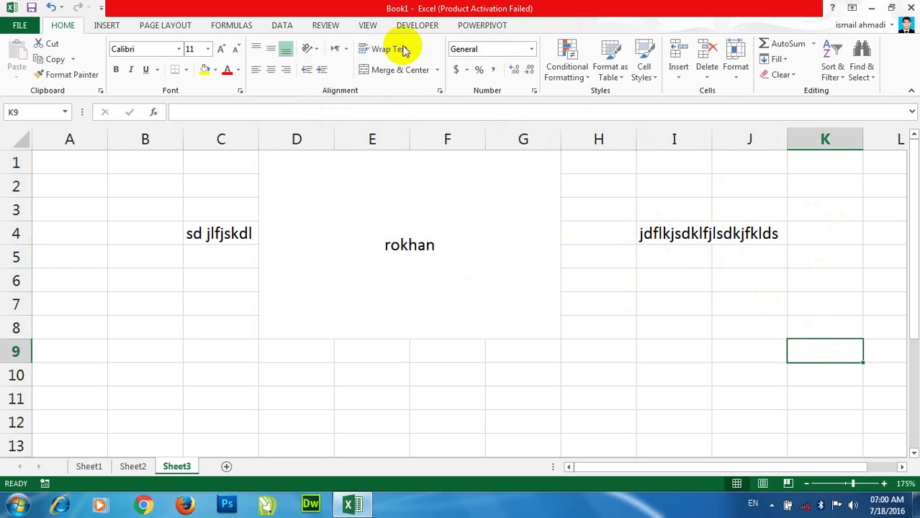
pyautogui.click(662, 233)
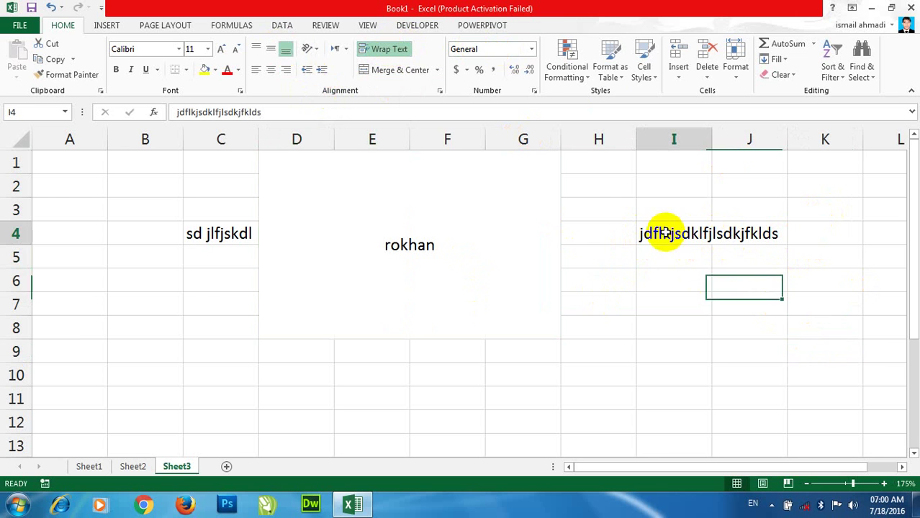
pyautogui.click(388, 52)
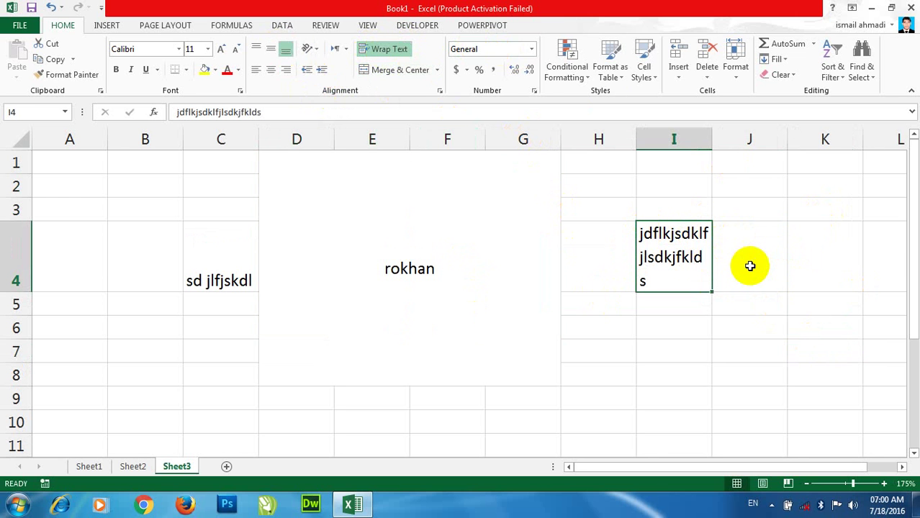
pyautogui.hotkey('ctrl', 'z')
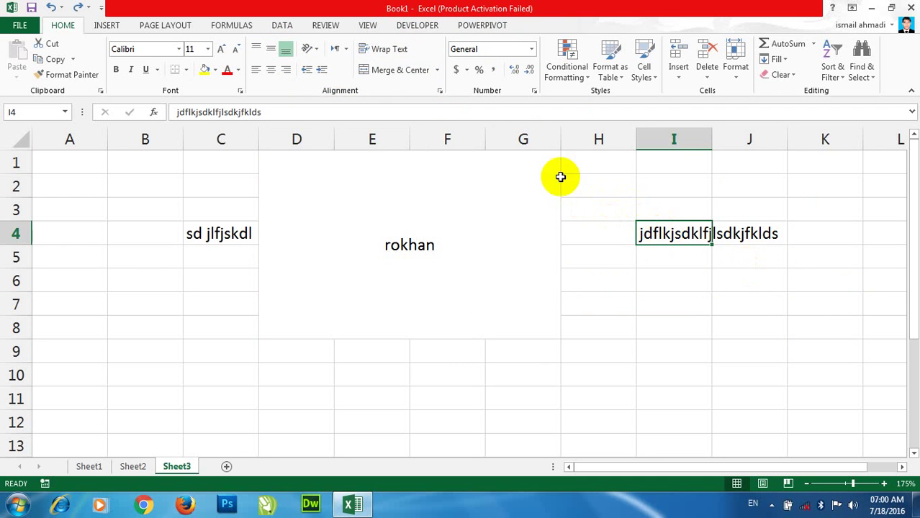
# Step: Turn on Shrink to fit for I4 in Format Cells Alignment
pyautogui.click(440, 92)
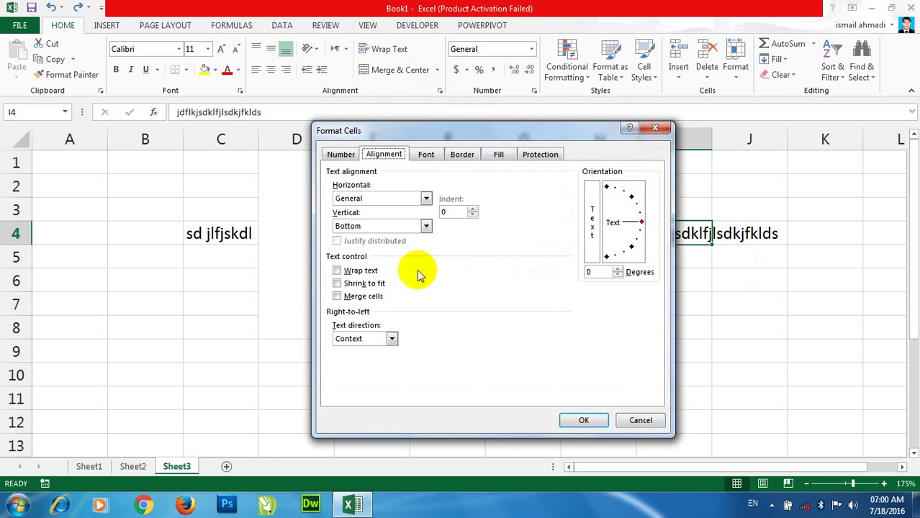
pyautogui.click(353, 286)
pyautogui.click(576, 420)
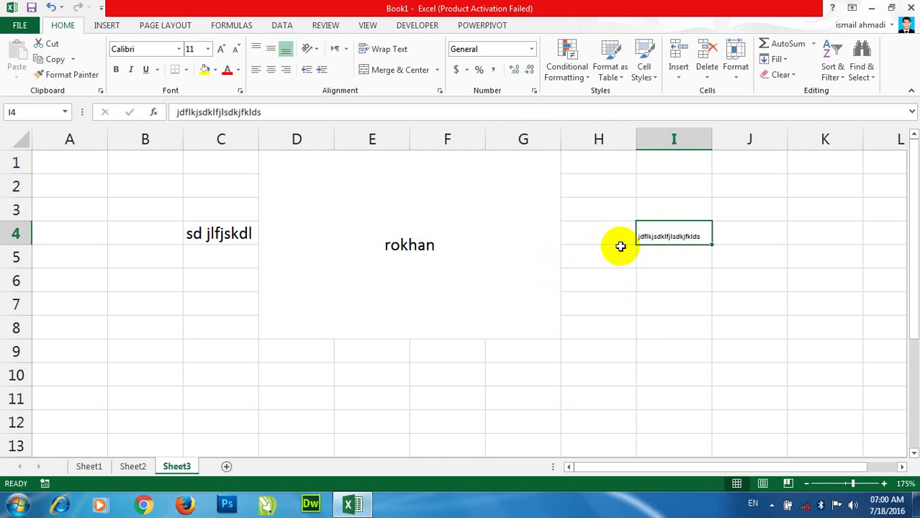
pyautogui.keyDown('ctrl'); pyautogui.scroll(1, 672, 240); pyautogui.keyUp('ctrl')
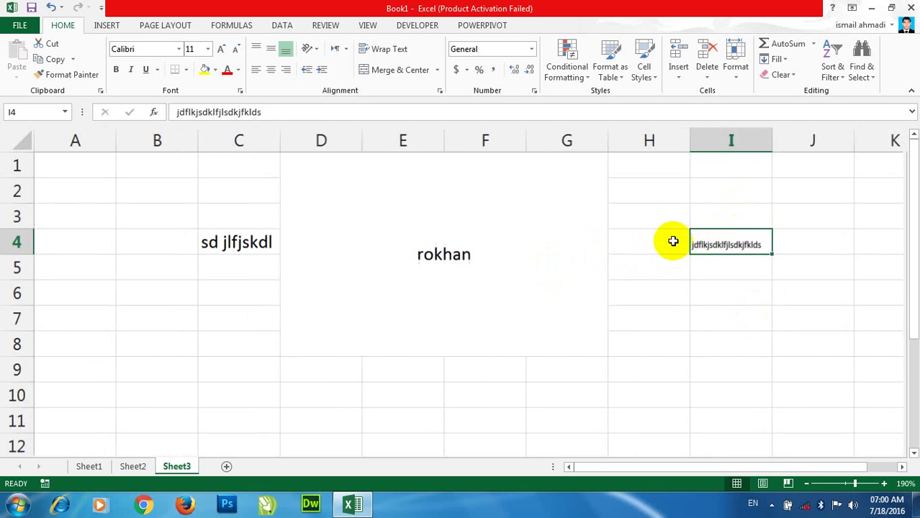
pyautogui.keyDown('ctrl'); pyautogui.scroll(2, 762, 278); pyautogui.keyUp('ctrl')
pyautogui.keyDown('ctrl'); pyautogui.scroll(2, 762, 273); pyautogui.keyUp('ctrl')
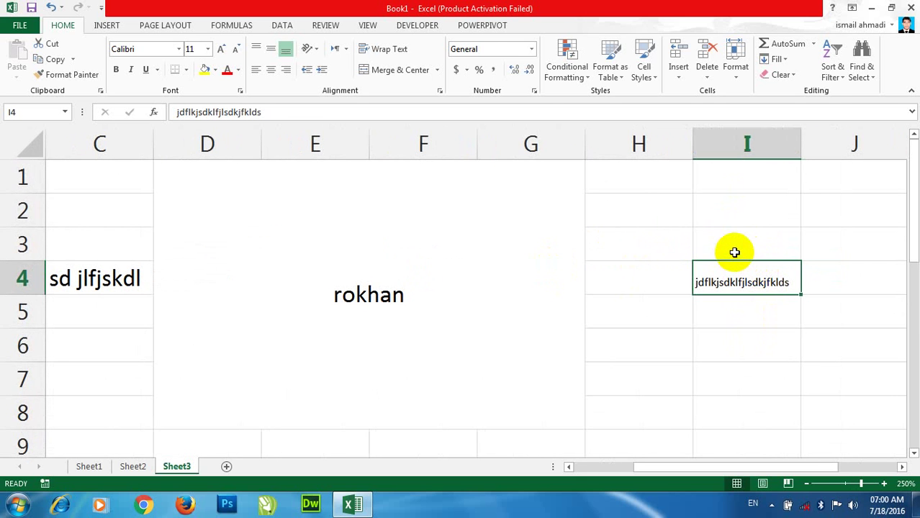
pyautogui.keyDown('ctrl'); pyautogui.scroll(-2, 673, 287); pyautogui.keyUp('ctrl')
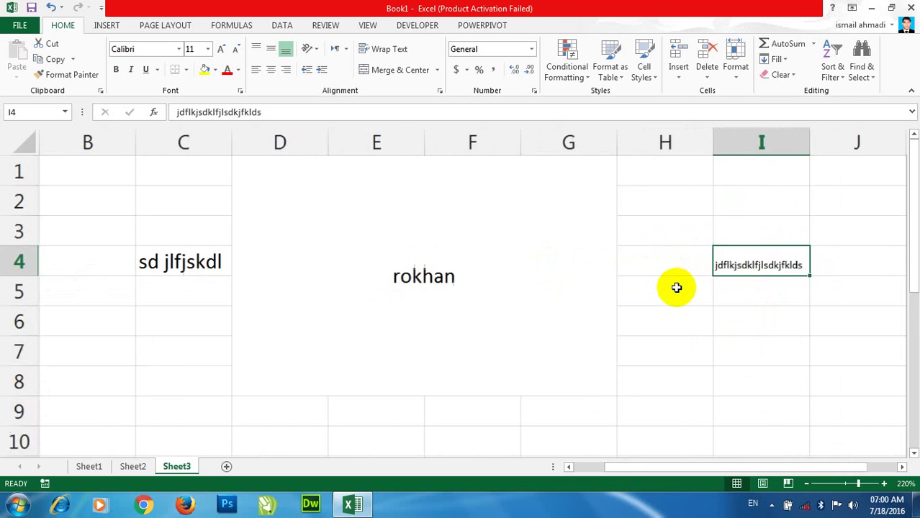
pyautogui.keyDown('ctrl'); pyautogui.scroll(-2, 677, 288); pyautogui.keyUp('ctrl')
pyautogui.keyDown('ctrl'); pyautogui.scroll(-2, 676, 288); pyautogui.keyUp('ctrl')
pyautogui.keyDown('ctrl'); pyautogui.scroll(-2, 676, 288); pyautogui.keyUp('ctrl')
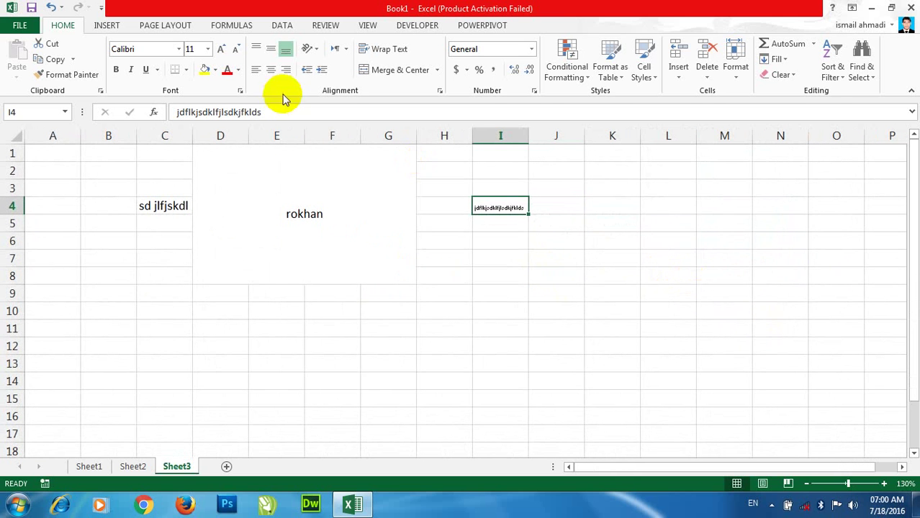
# Step: Set I4's text to the A Kabul font at size 18
pyautogui.click(440, 92)
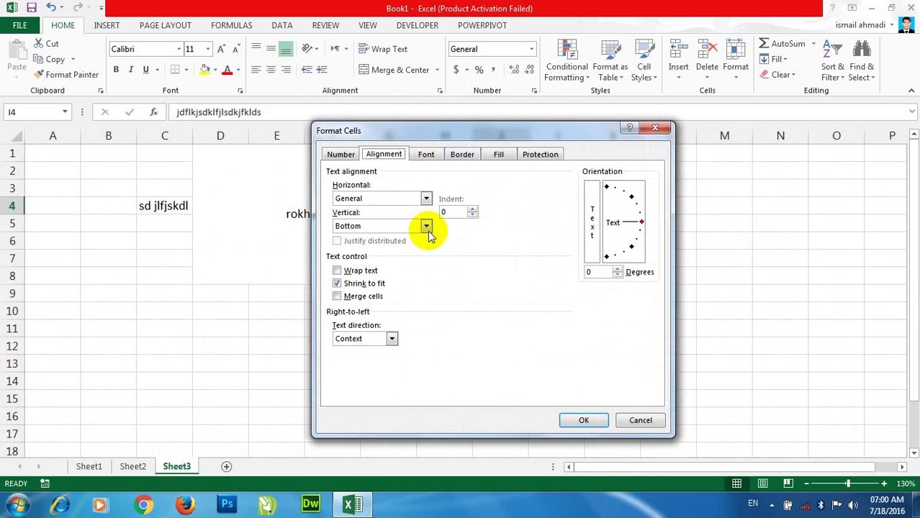
pyautogui.click(426, 155)
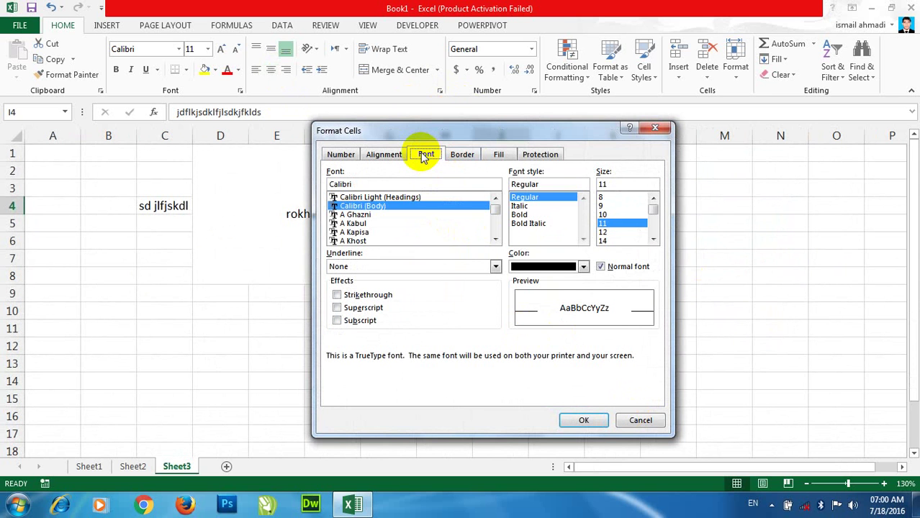
pyautogui.click(353, 223)
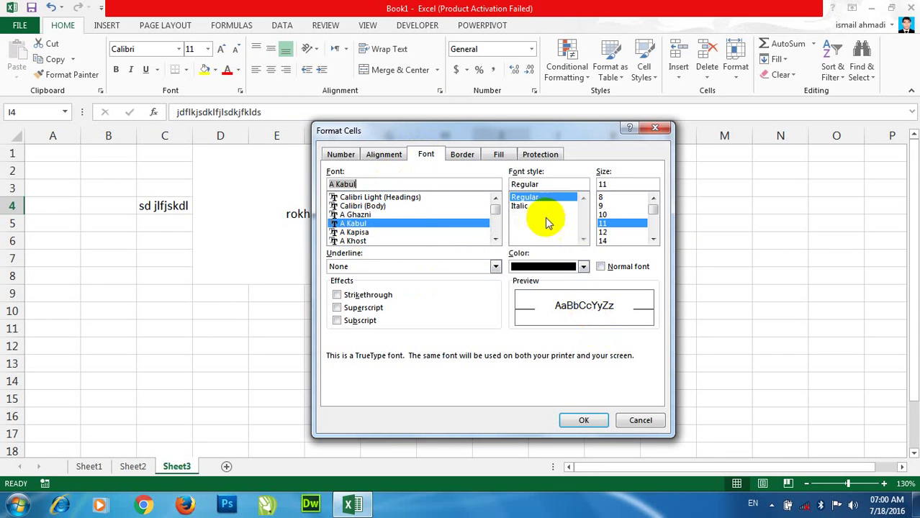
pyautogui.click(525, 207)
pyautogui.scroll(-1, 609, 230)
pyautogui.click(615, 241)
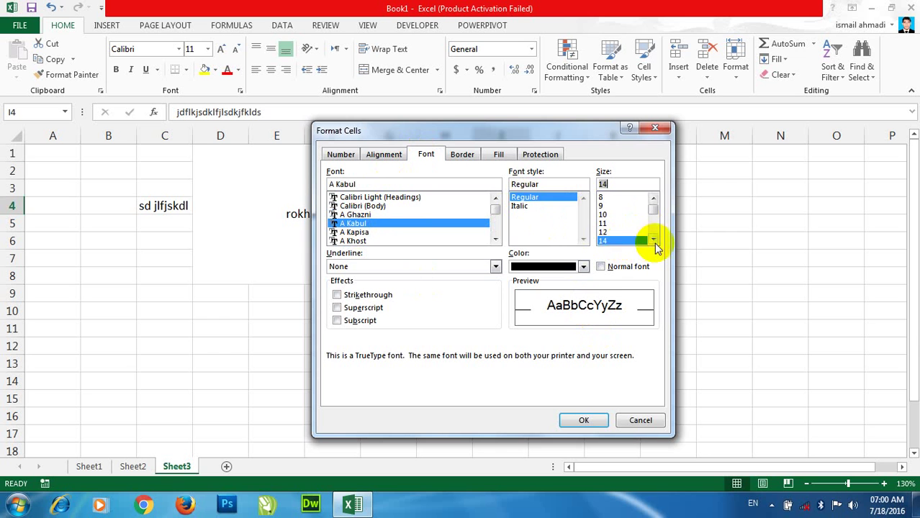
# Step: Try underline, strikethrough and superscript effects, then make I4's text red and apply
pyautogui.click(479, 265)
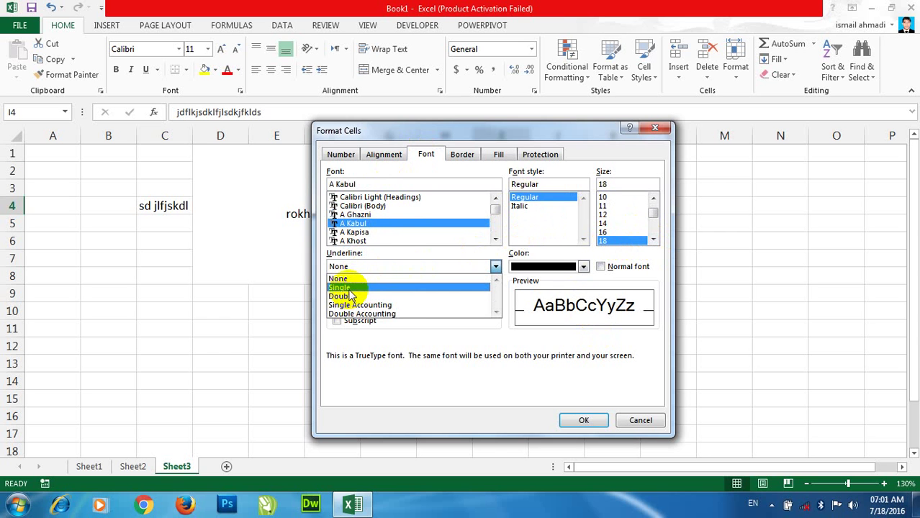
pyautogui.click(396, 334)
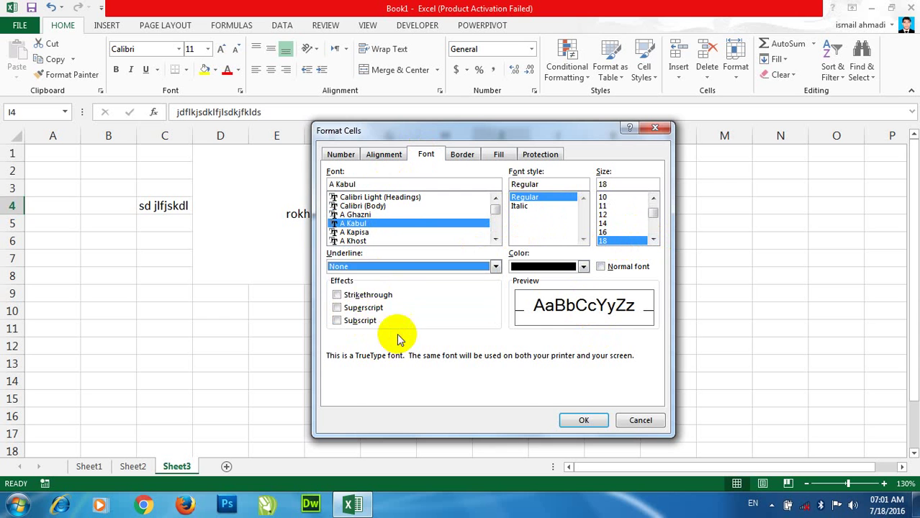
pyautogui.click(369, 295)
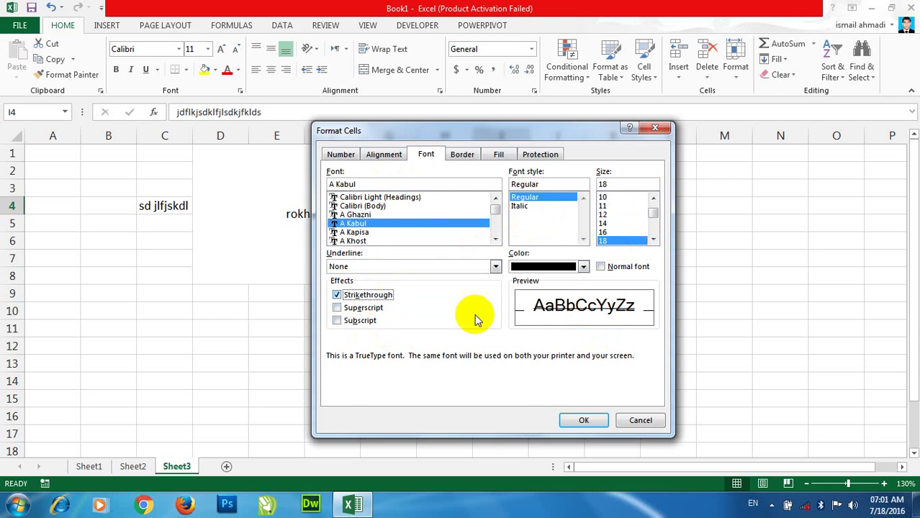
pyautogui.click(358, 310)
pyautogui.click(352, 308)
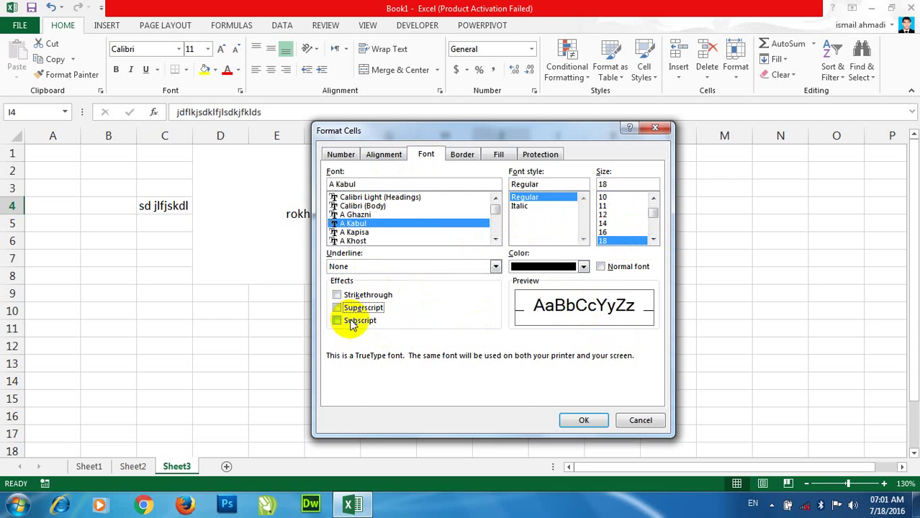
pyautogui.click(352, 322)
pyautogui.click(583, 267)
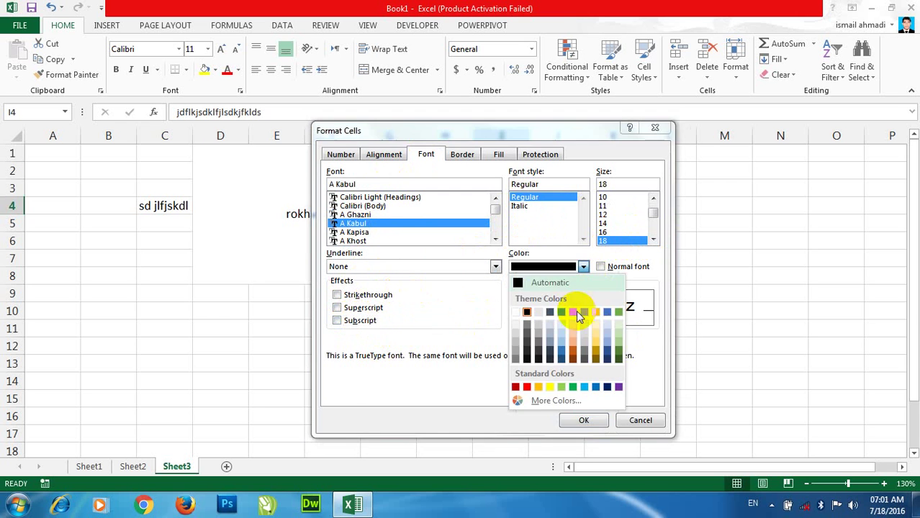
pyautogui.click(527, 388)
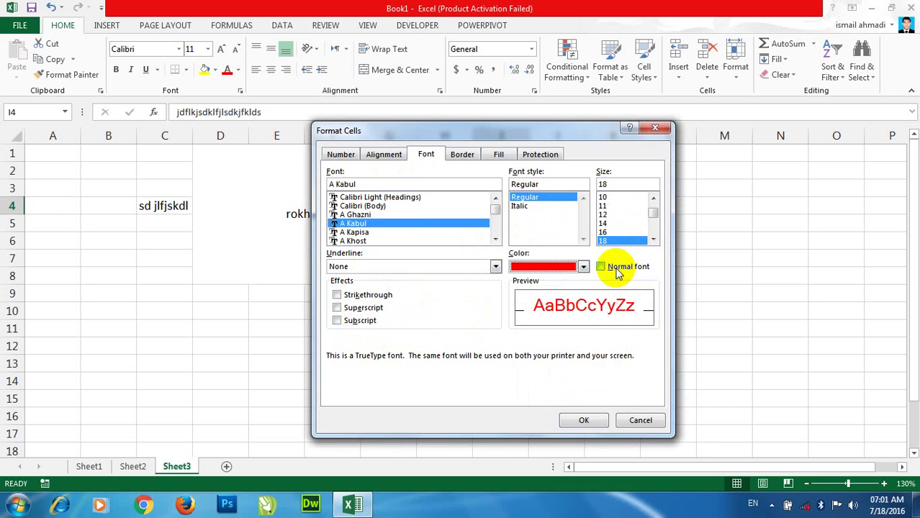
pyautogui.click(587, 420)
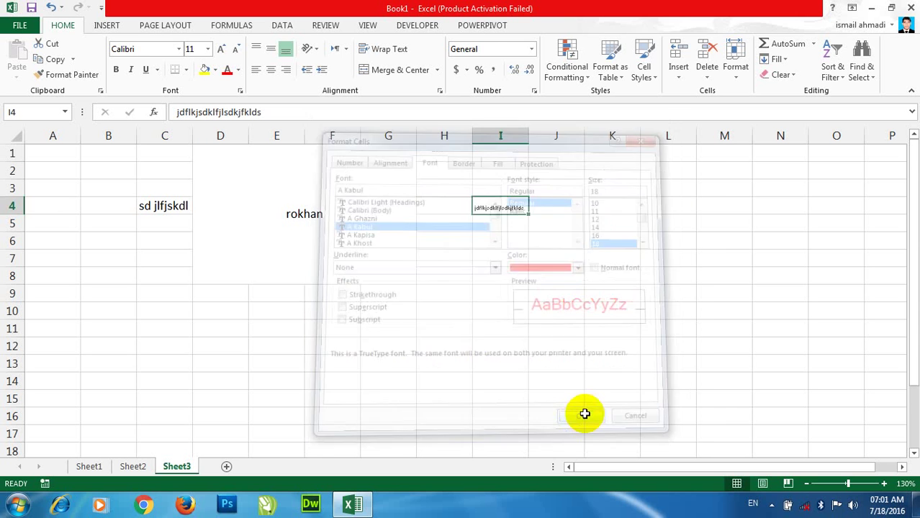
pyautogui.click(569, 375)
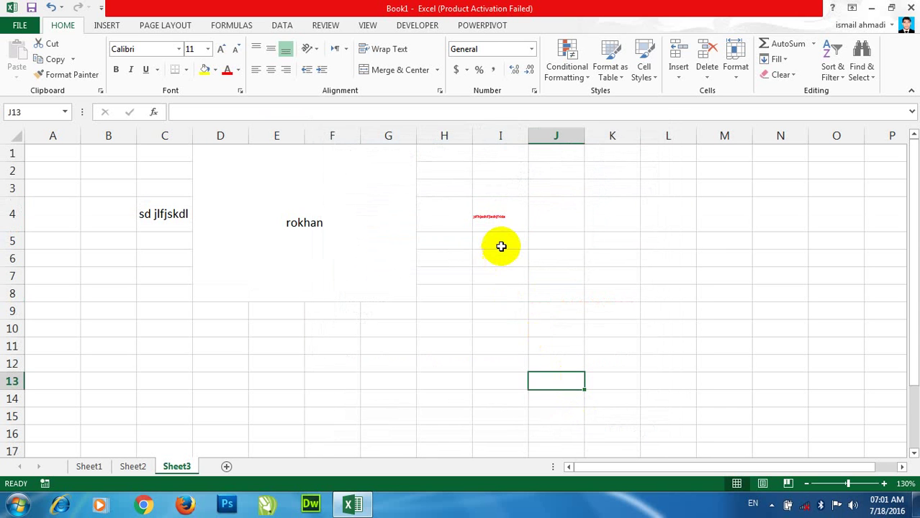
pyautogui.click(294, 204)
pyautogui.keyDown('ctrl'); pyautogui.scroll(3, 356, 209); pyautogui.keyUp('ctrl')
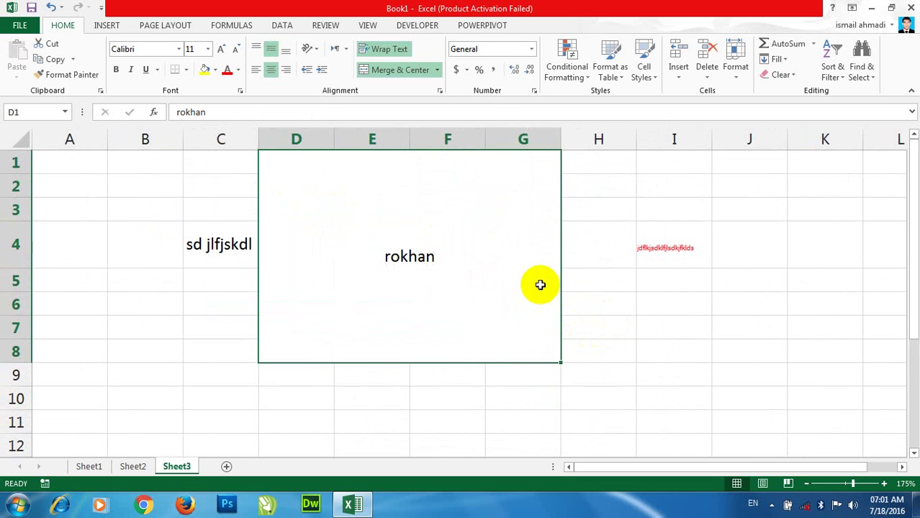
pyautogui.click(535, 91)
pyautogui.click(458, 159)
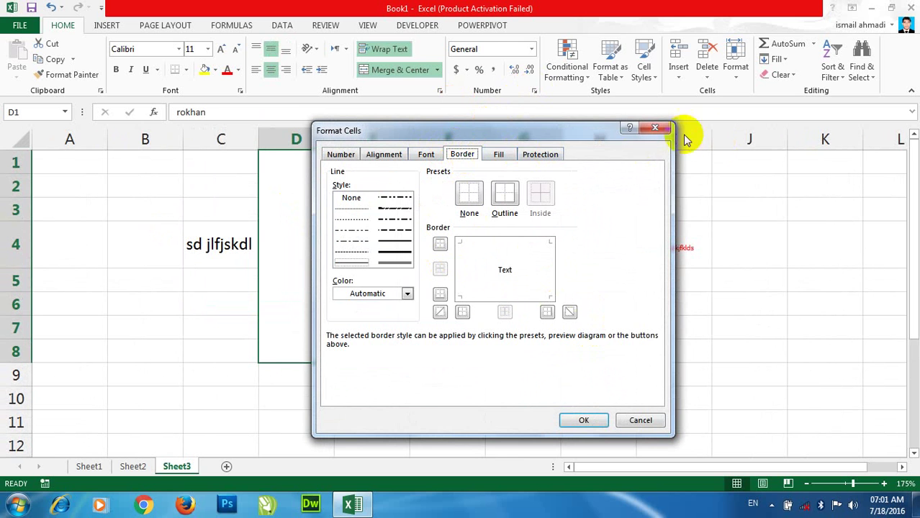
pyautogui.press('Escape')
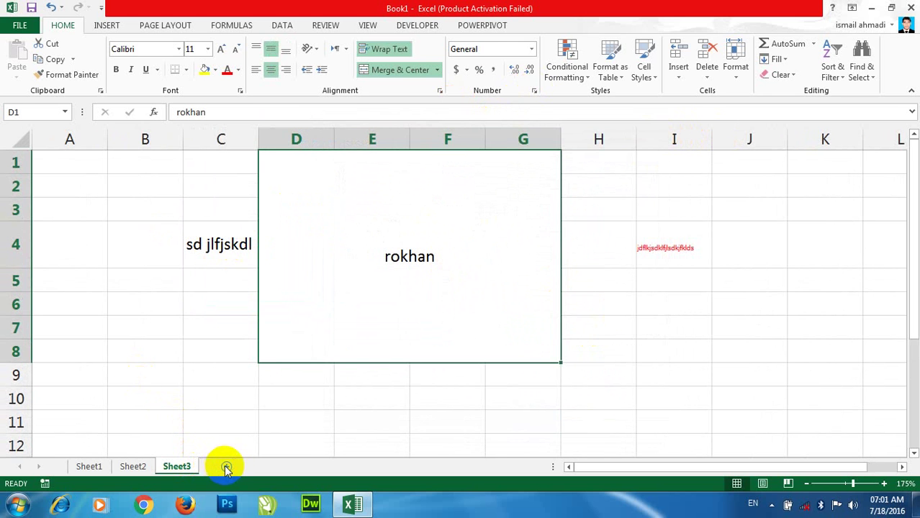
# Step: Add a new sheet and select the top block E1:J2
pyautogui.click(227, 468)
pyautogui.scroll(3, 300, 238)
pyautogui.moveTo(317, 157); pyautogui.dragTo(586, 189)
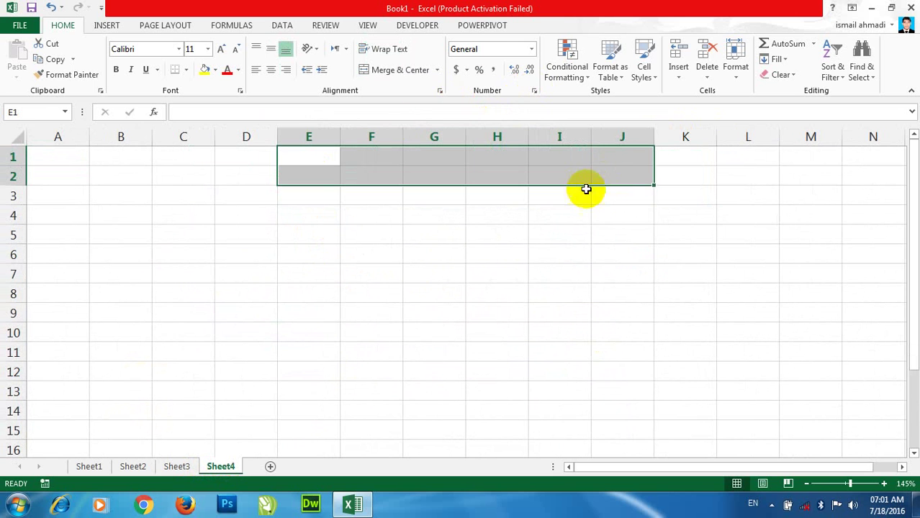
pyautogui.click(184, 72)
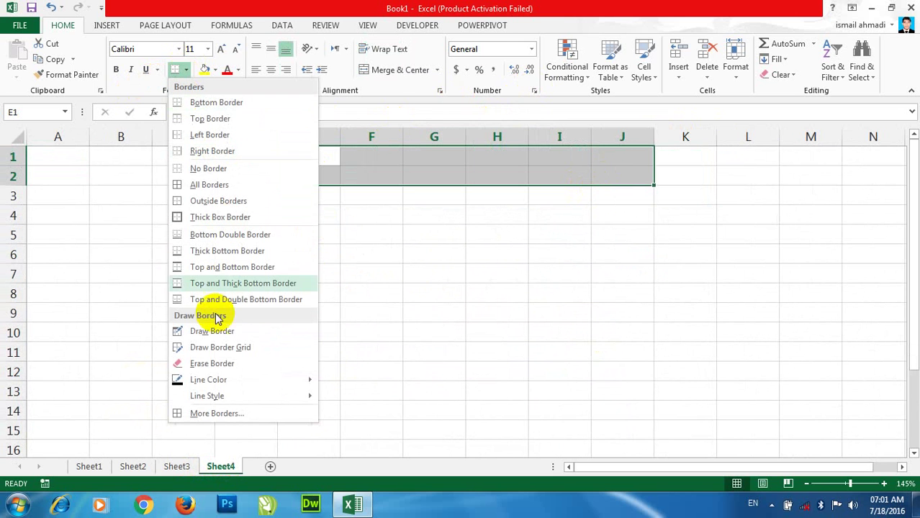
pyautogui.click(455, 16)
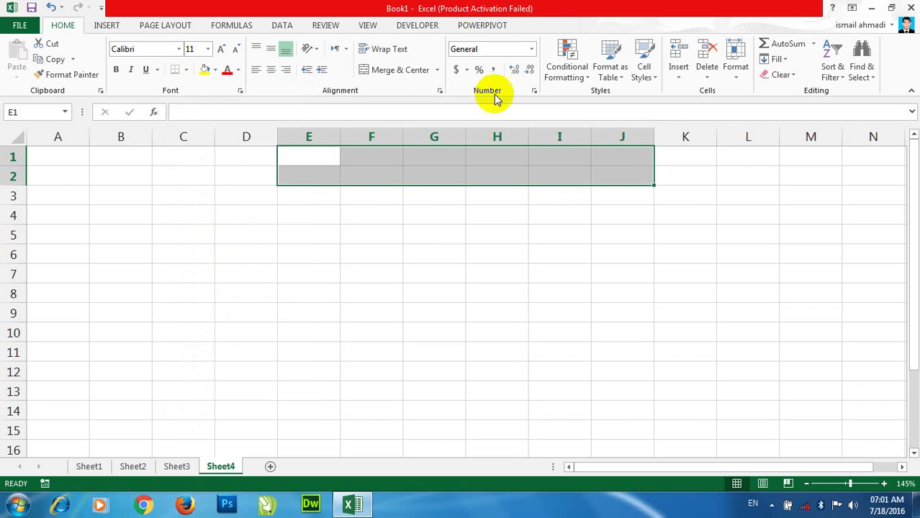
# Step: Choose purple as the border colour and apply it as an outline around E1:J2
pyautogui.click(534, 91)
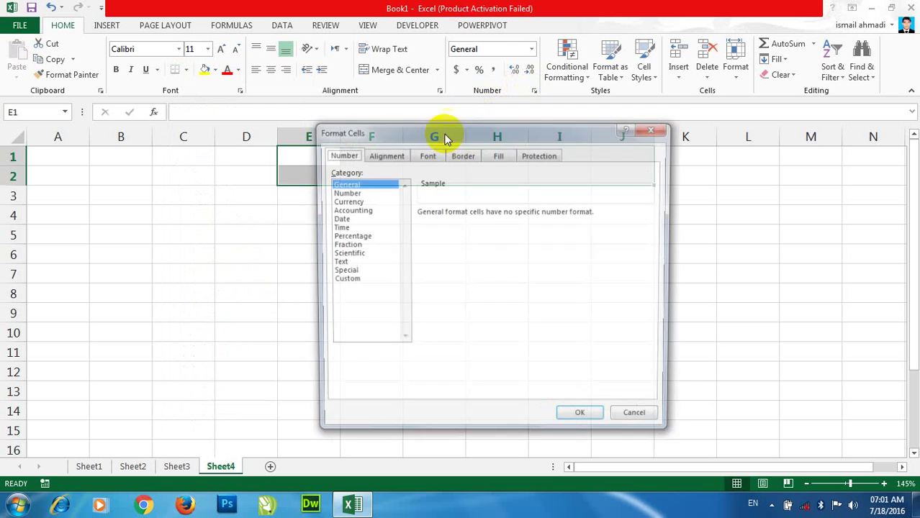
pyautogui.click(454, 157)
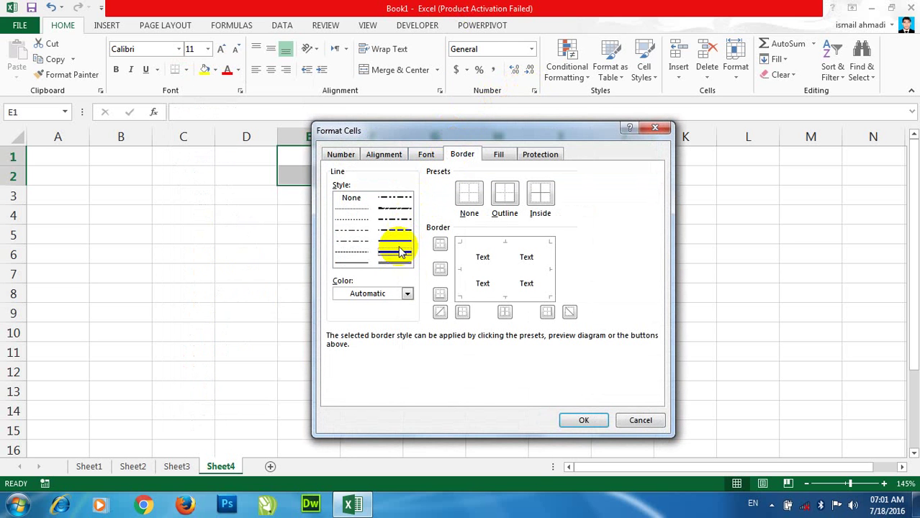
pyautogui.click(407, 293)
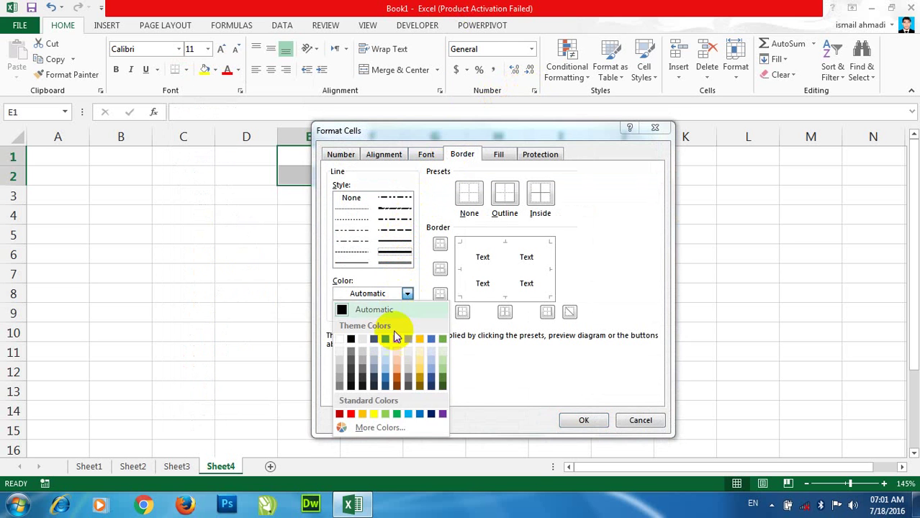
pyautogui.click(442, 415)
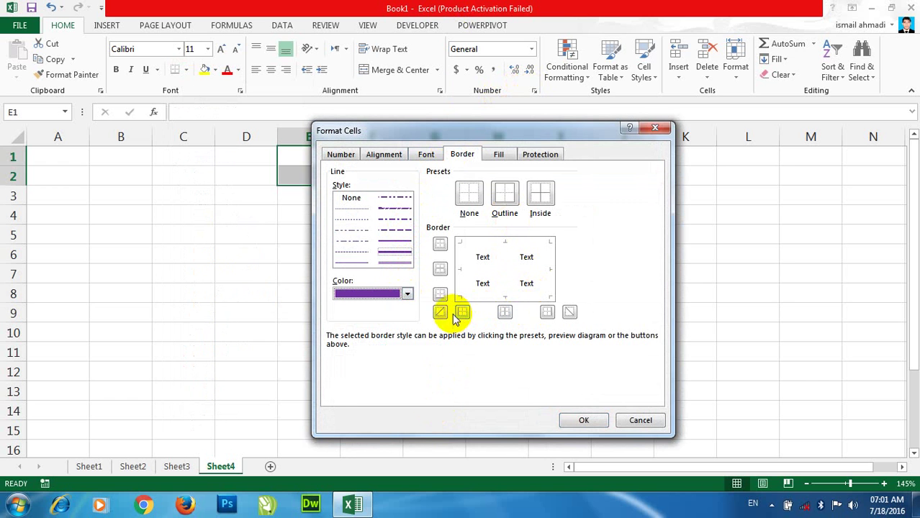
pyautogui.click(439, 296)
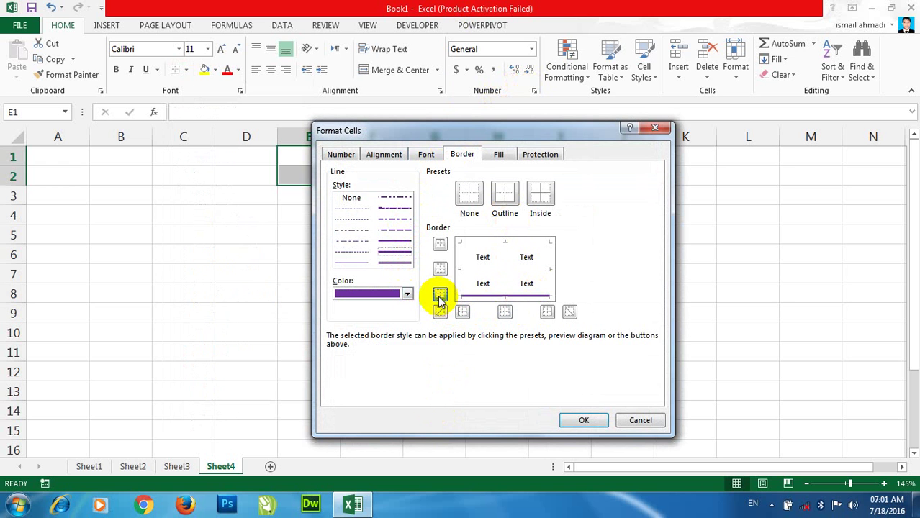
pyautogui.click(439, 297)
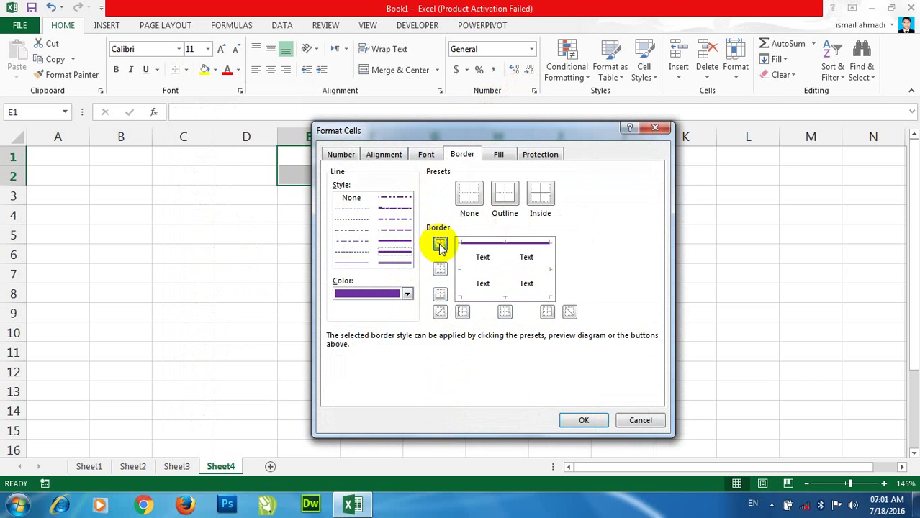
pyautogui.click(440, 246)
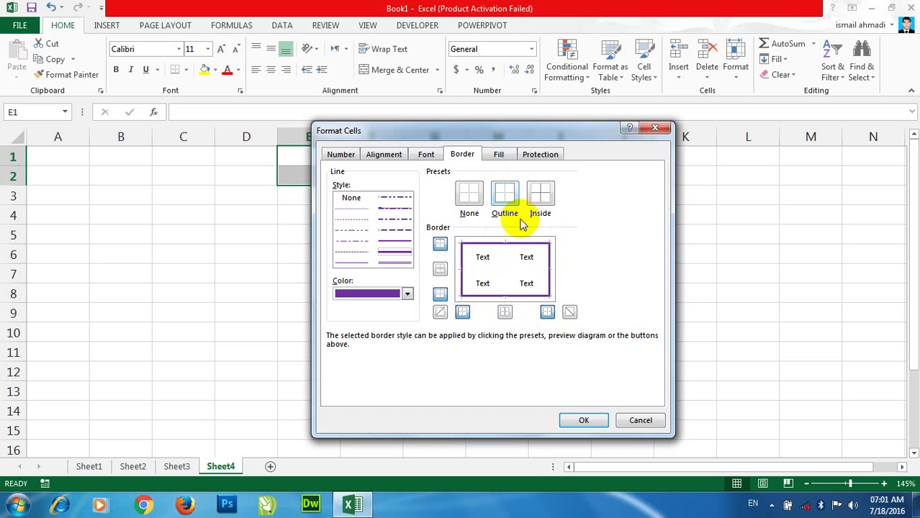
pyautogui.click(589, 425)
# Step: Select the range E4:J4 just below the purple box
pyautogui.click(624, 335)
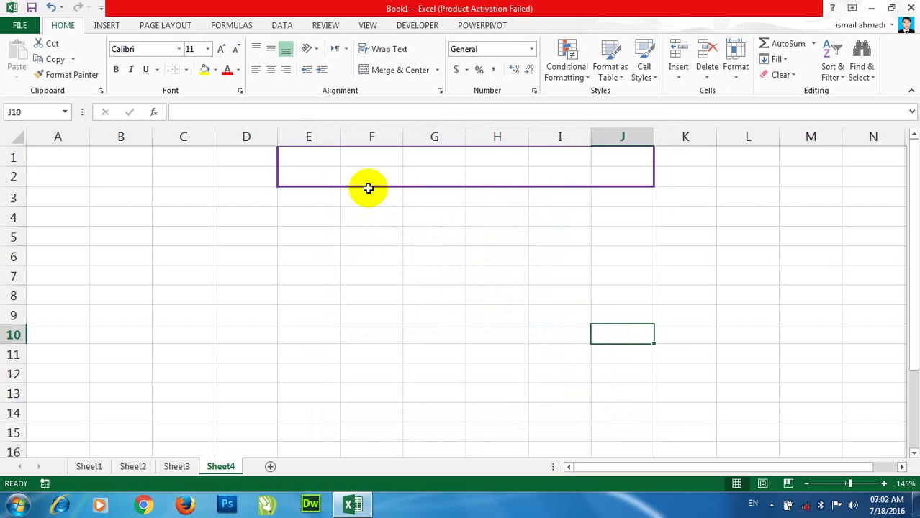
pyautogui.moveTo(333, 156); pyautogui.dragTo(609, 173)
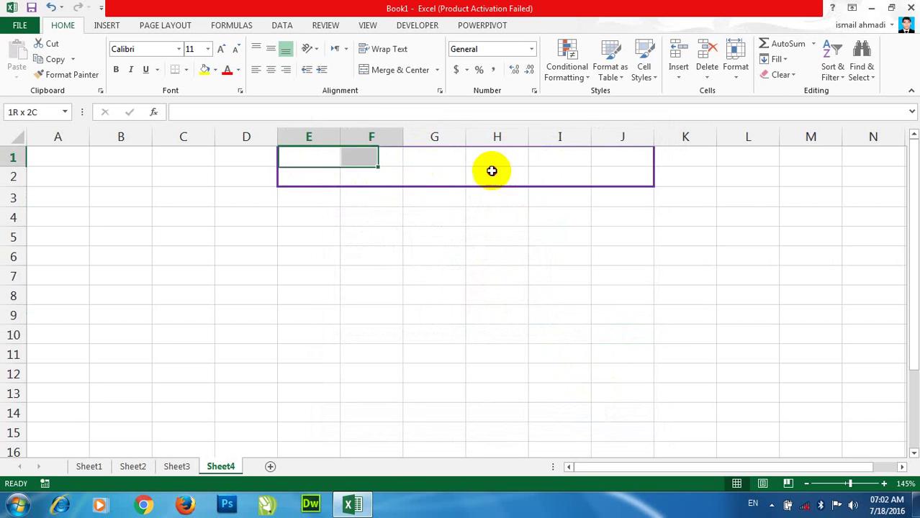
pyautogui.click(379, 72)
pyautogui.click(451, 242)
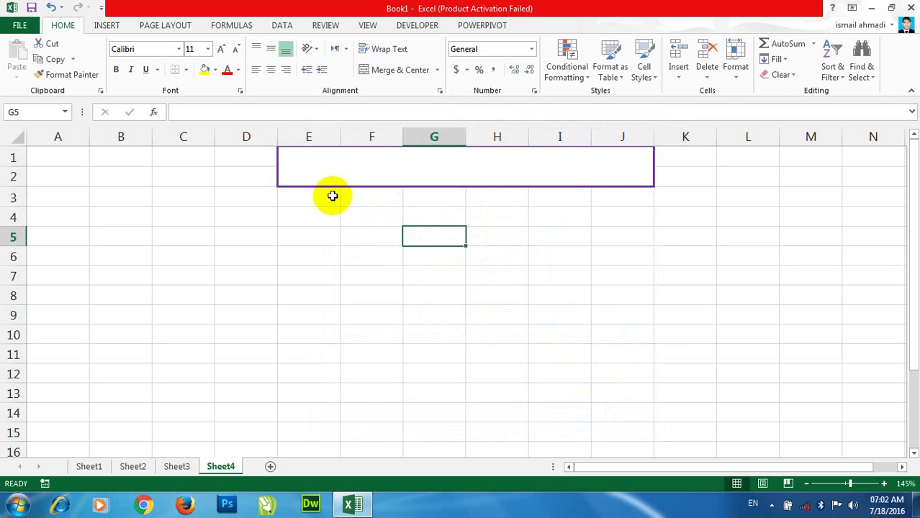
pyautogui.moveTo(327, 195)
pyautogui.mouseDown()
pyautogui.moveTo(371, 217)
pyautogui.moveTo(614, 214)
pyautogui.mouseUp()
pyautogui.click(651, 238)
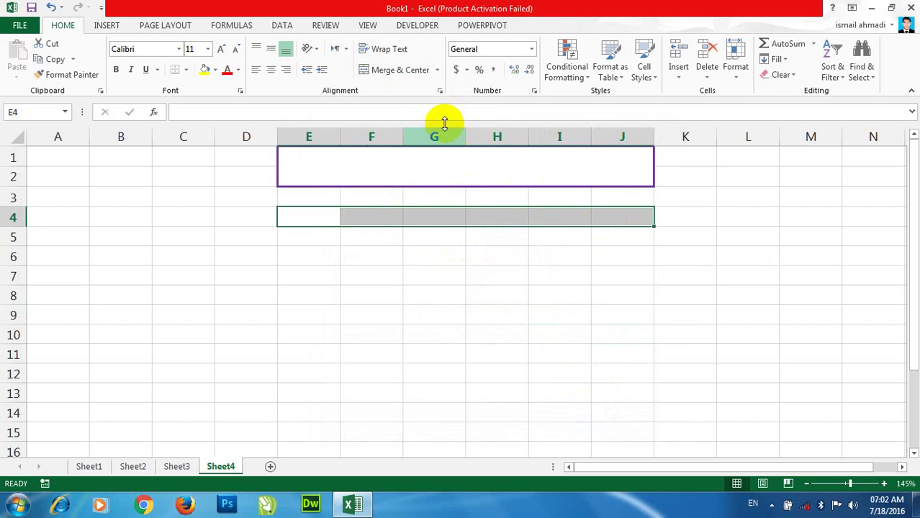
# Step: Apply a dark gold top border to E4:J4 from Format Cells Border
pyautogui.click(534, 90)
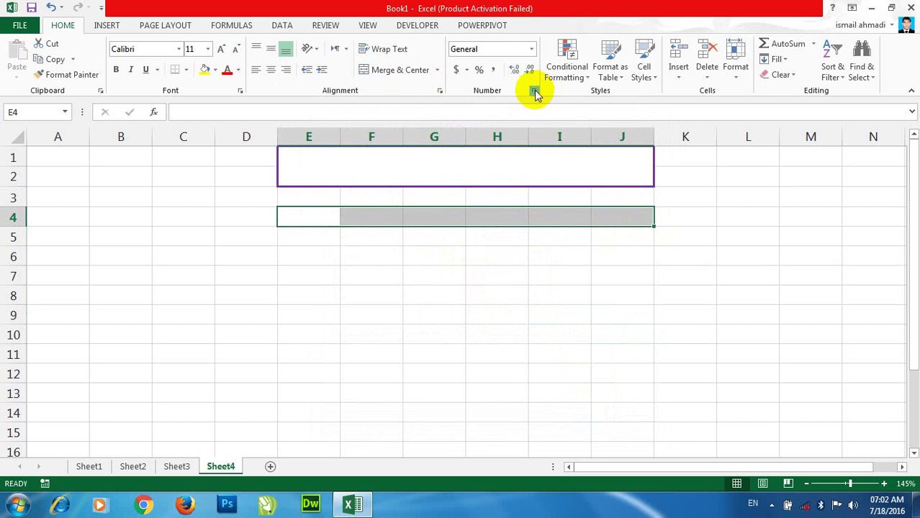
pyautogui.click(463, 155)
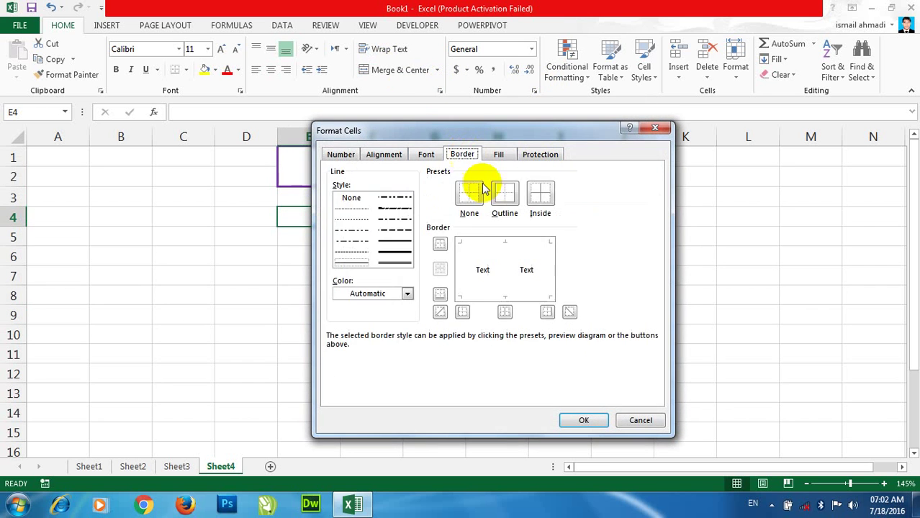
pyautogui.click(406, 294)
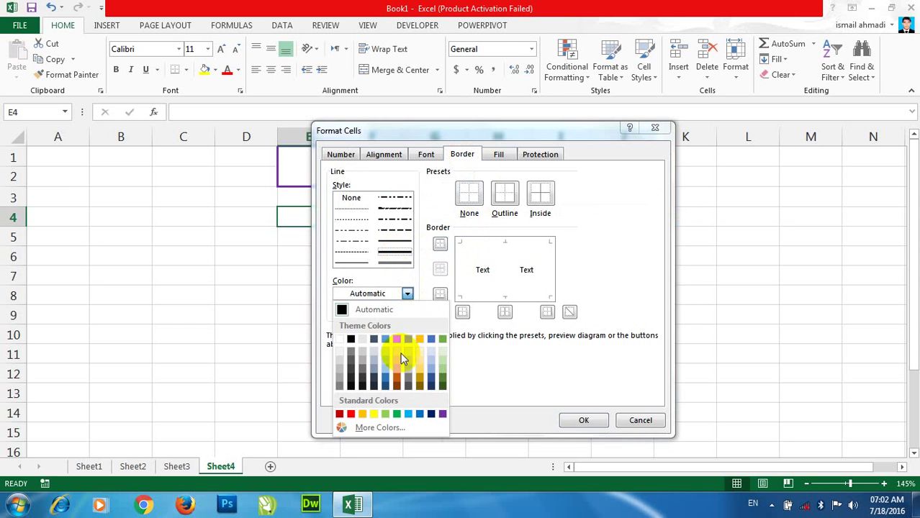
pyautogui.click(421, 389)
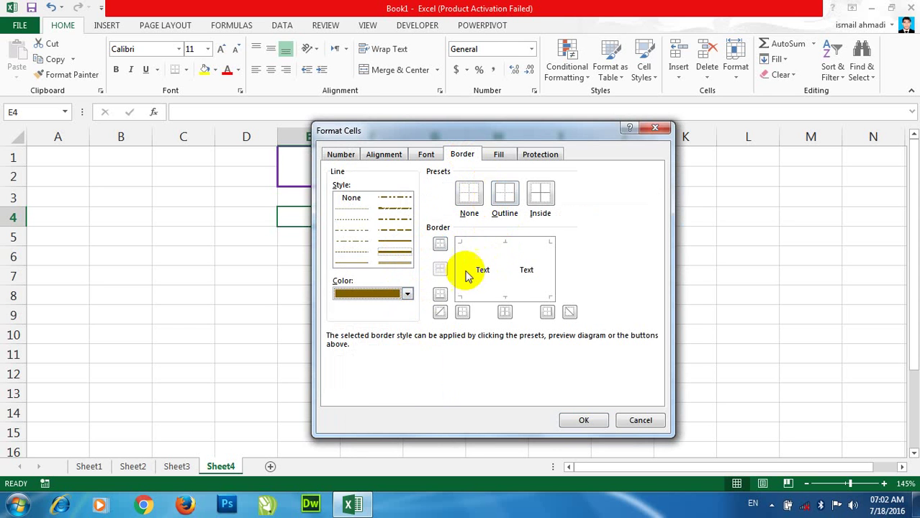
pyautogui.click(440, 244)
pyautogui.click(583, 421)
pyautogui.click(685, 336)
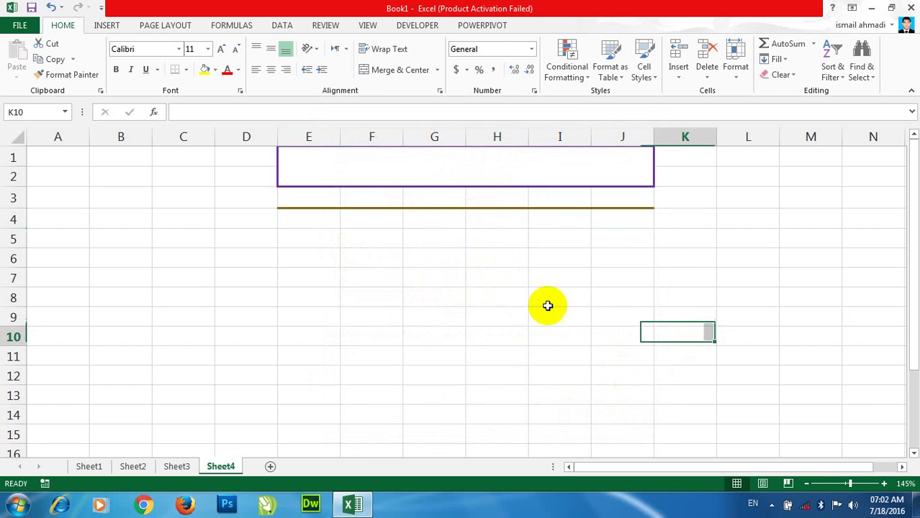
# Step: Apply the black Outline and Inside border presets to E6:J16
pyautogui.moveTo(307, 261); pyautogui.dragTo(611, 451)
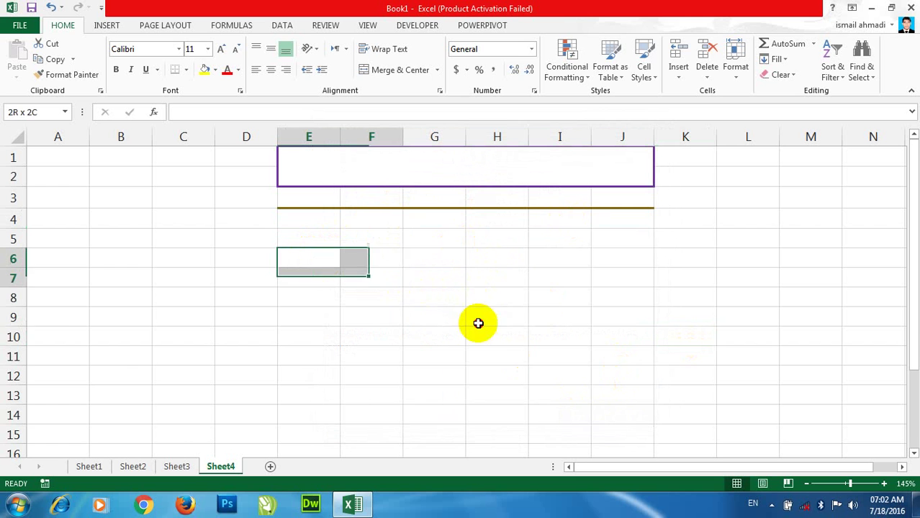
pyautogui.click(534, 90)
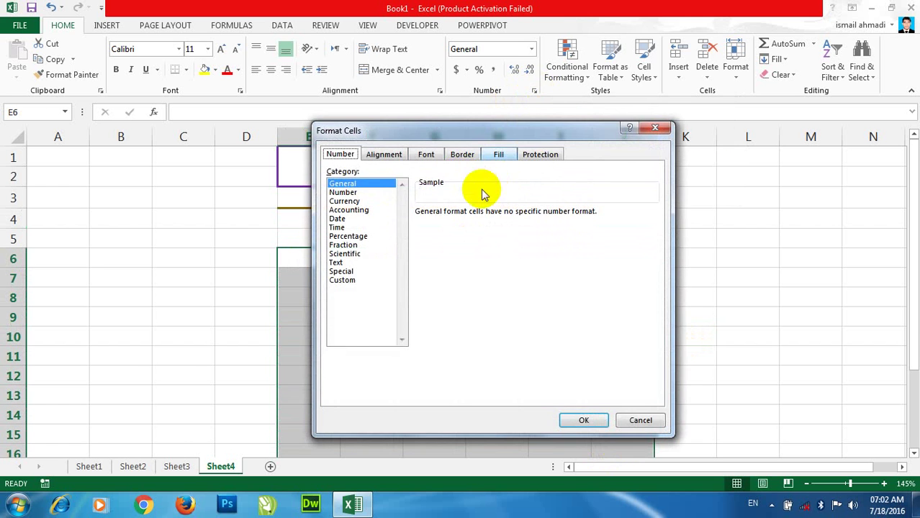
pyautogui.click(462, 154)
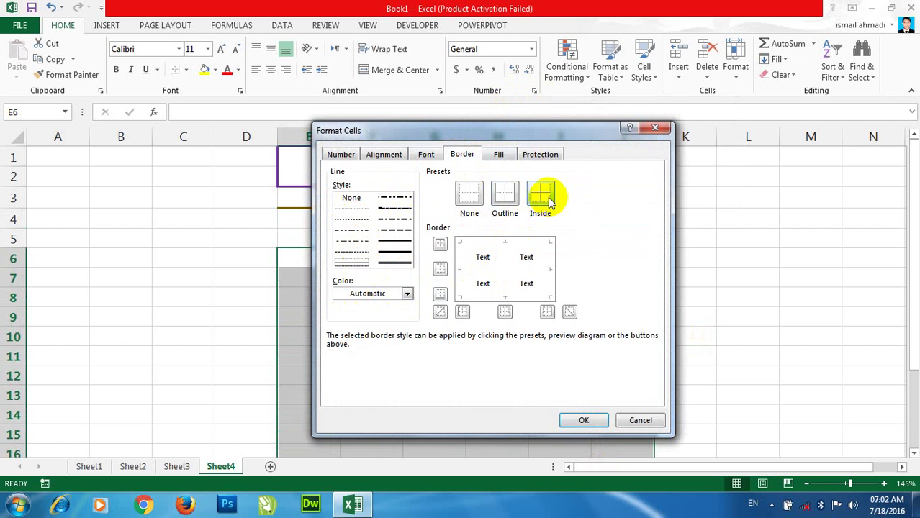
pyautogui.click(508, 200)
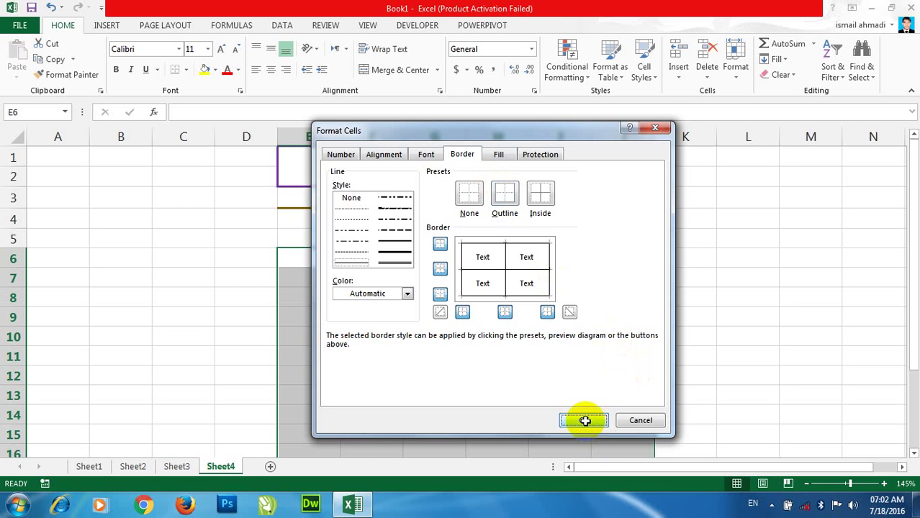
pyautogui.click(585, 422)
pyautogui.click(735, 349)
pyautogui.scroll(-5, 579, 315)
pyautogui.scroll(5, 577, 316)
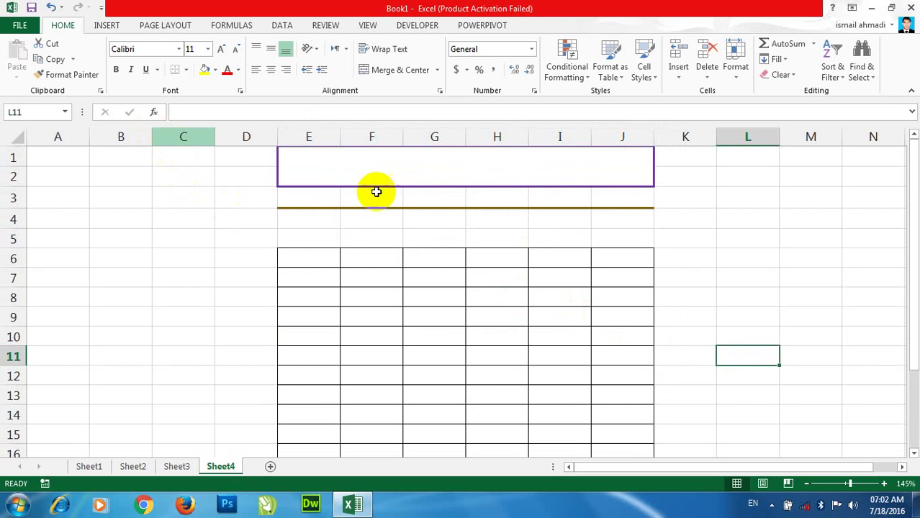
# Step: Enter the Price heading in H6 and prices 345, 344, 34, 35, 34, 534, 534, 5, 34, 534 in H7:H16
pyautogui.click(504, 257)
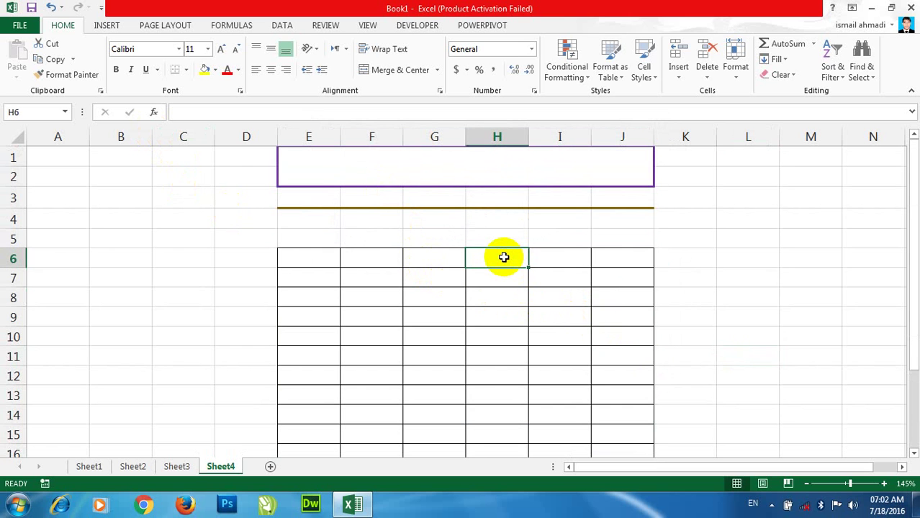
pyautogui.write('Proc')
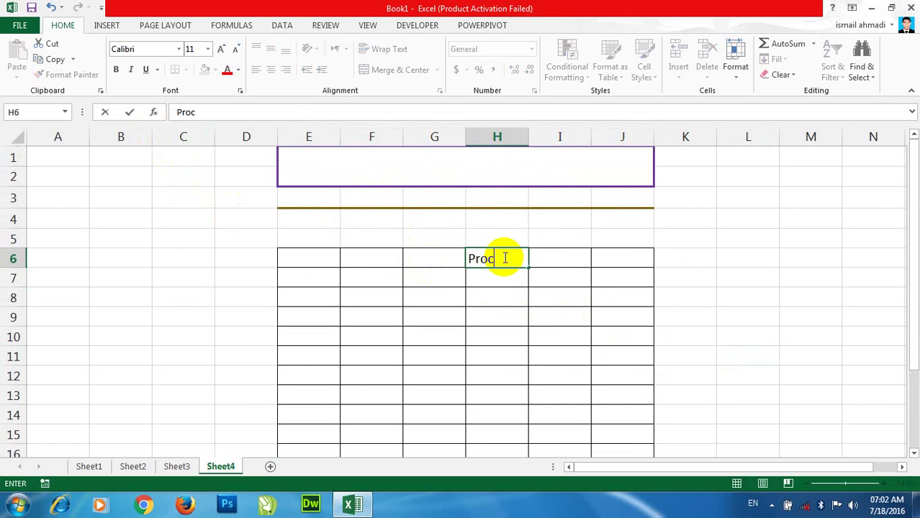
pyautogui.press('Return')
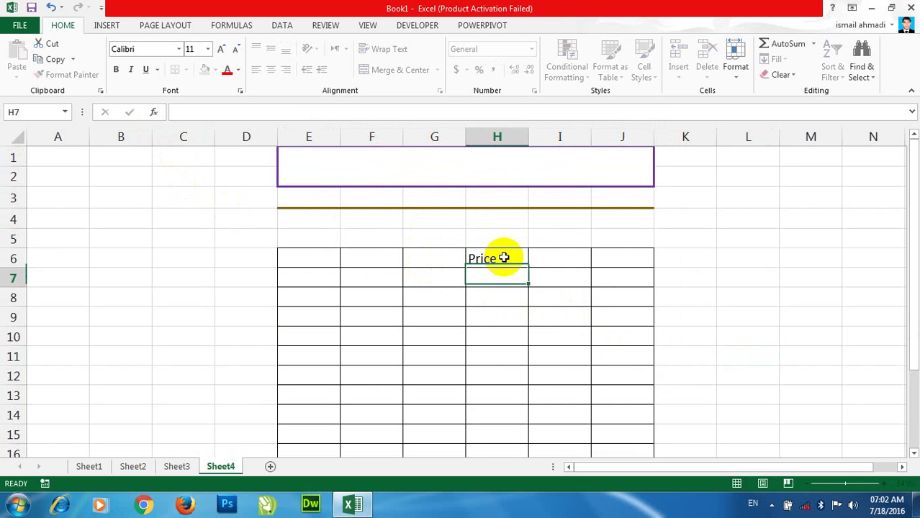
pyautogui.write('345 344 34 35 34 534')
pyautogui.hotkey('ctrl', 'Return')
pyautogui.press('Return')
pyautogui.write('534 5 ')
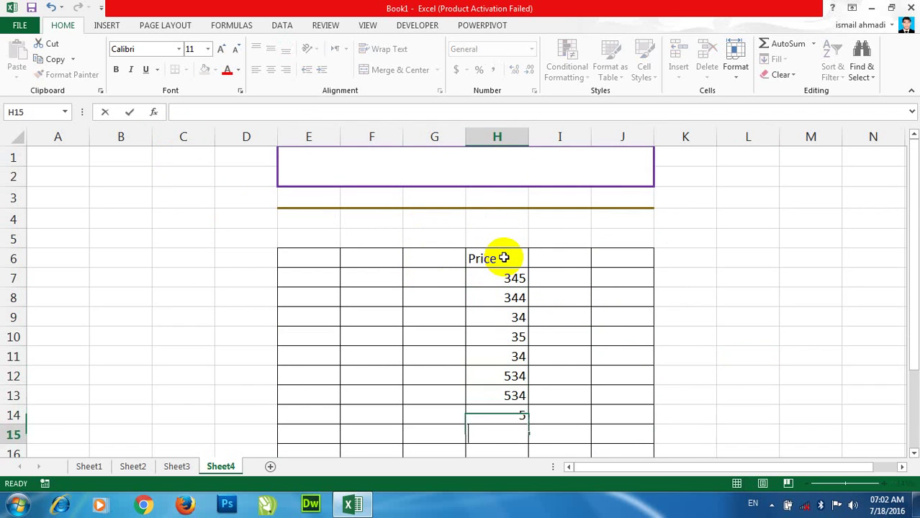
pyautogui.write('34 534 5')
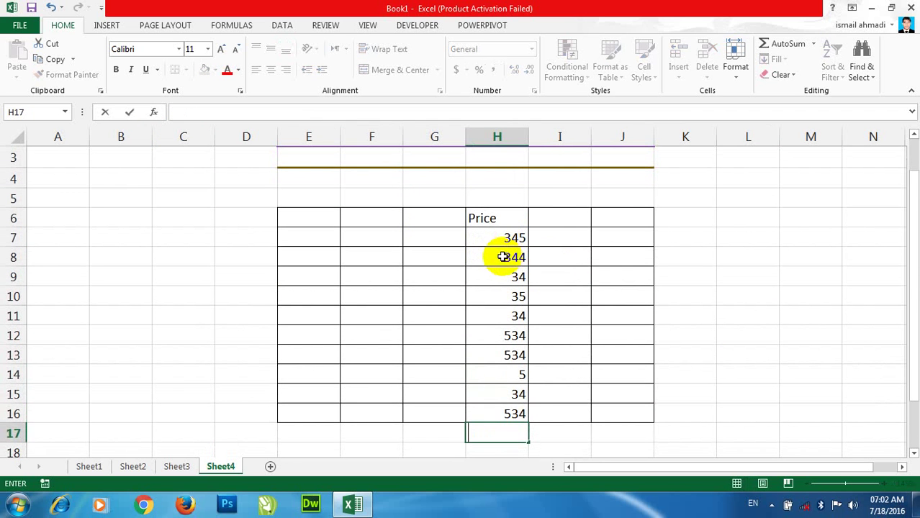
pyautogui.click(692, 345)
pyautogui.moveTo(513, 238); pyautogui.dragTo(513, 414)
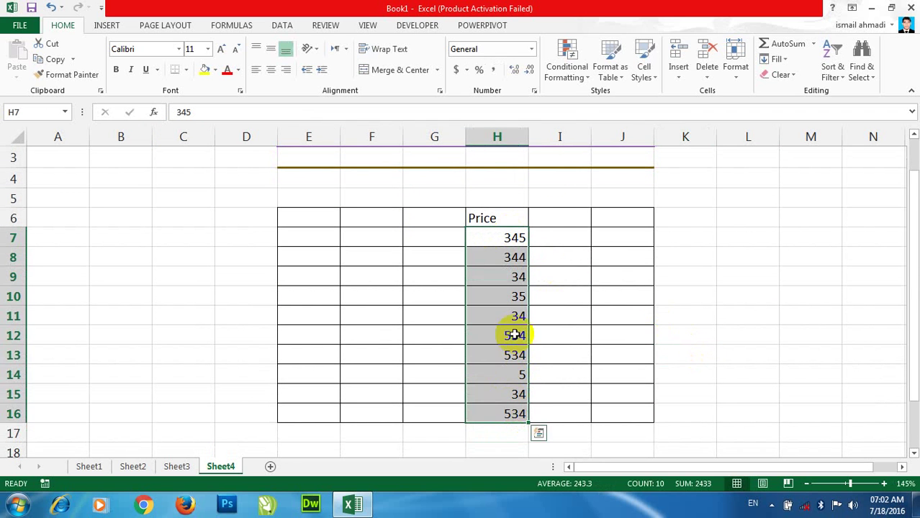
# Step: Give H7:H16 red crossing diagonal borders and narrow column L to about 4.86
pyautogui.click(535, 92)
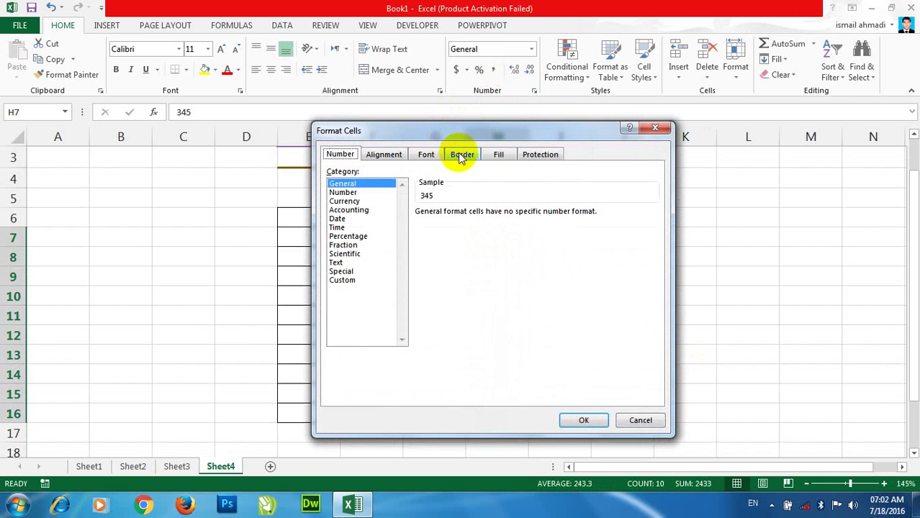
pyautogui.click(461, 156)
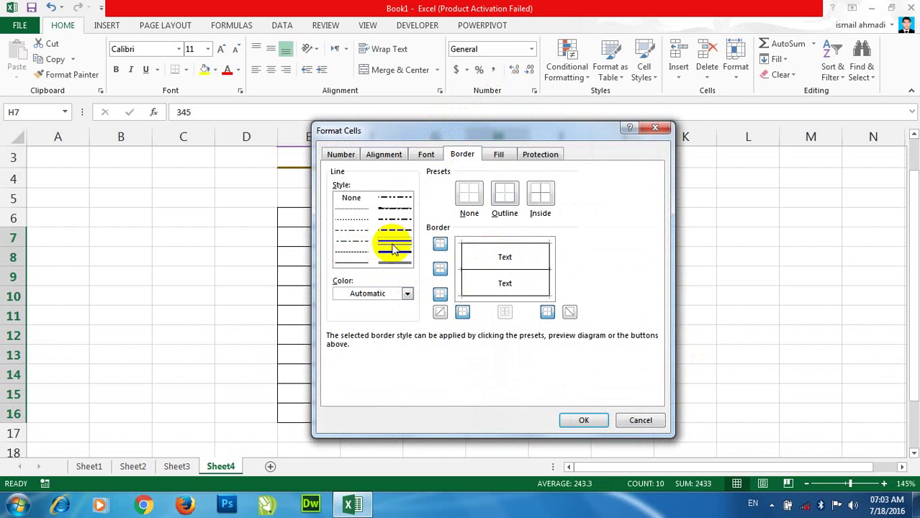
pyautogui.click(407, 294)
pyautogui.click(345, 411)
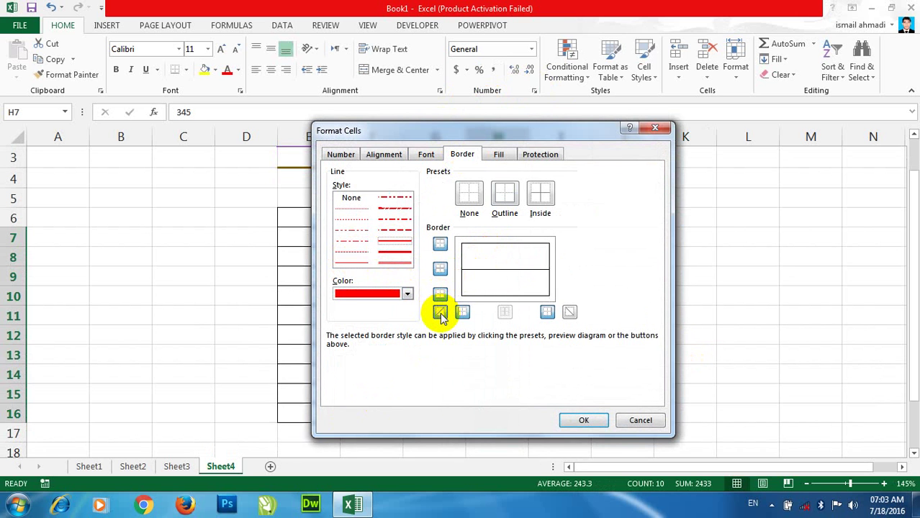
pyautogui.click(440, 315)
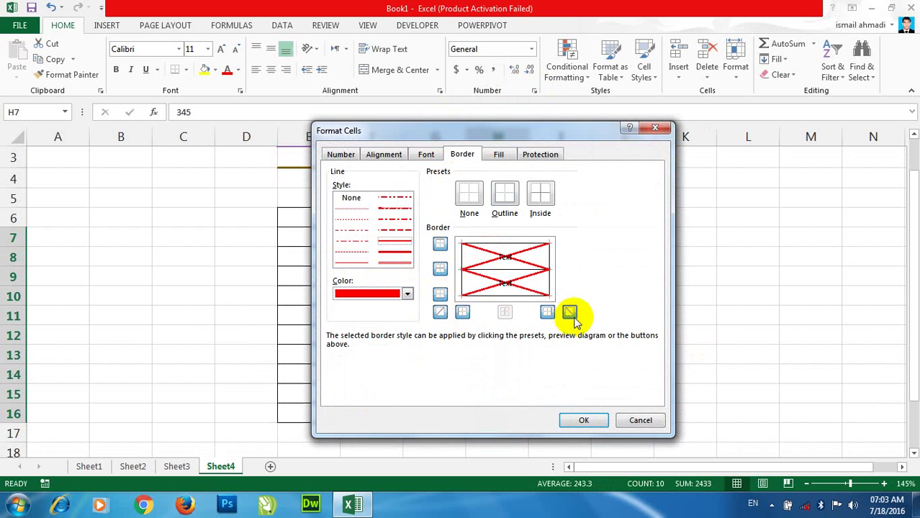
pyautogui.click(583, 420)
pyautogui.click(684, 354)
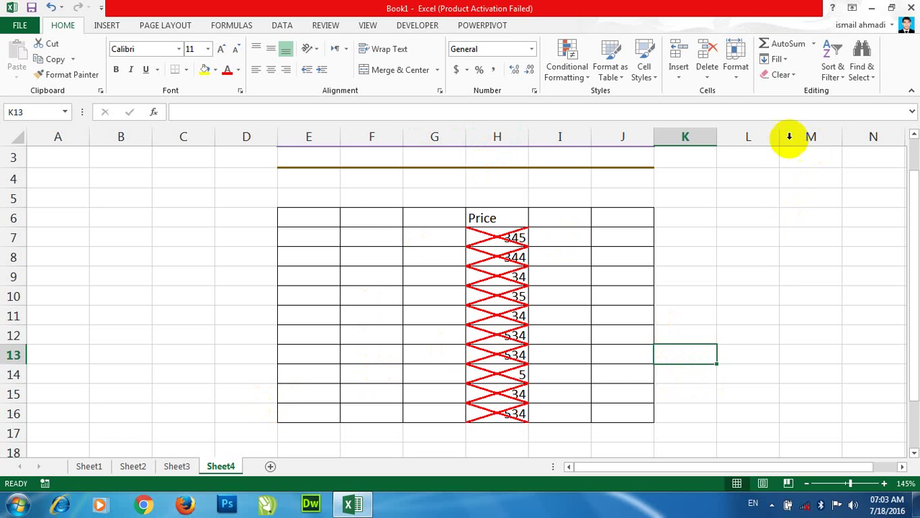
pyautogui.moveTo(780, 137); pyautogui.dragTo(739, 147)
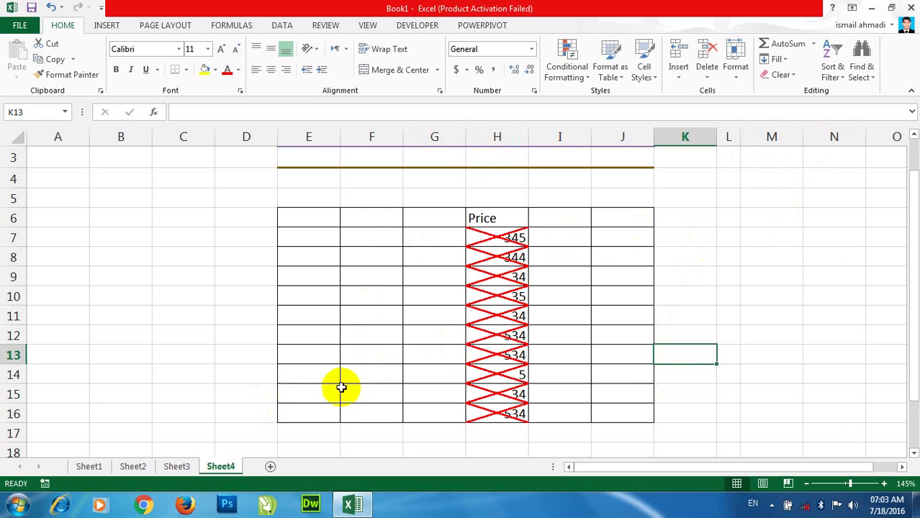
# Step: Add a new Sheet5 and narrow column pairs D:E, J:K and P:Q
pyautogui.click(271, 466)
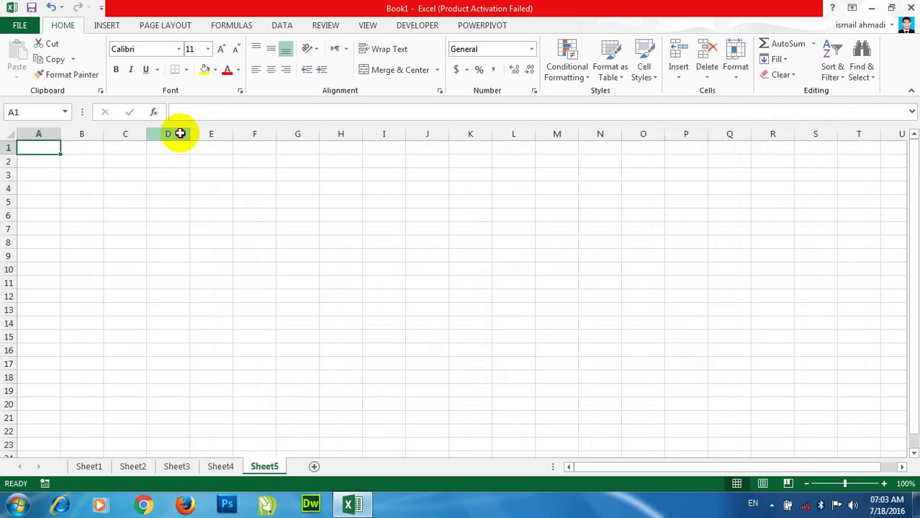
pyautogui.moveTo(181, 134); pyautogui.dragTo(210, 134)
pyautogui.moveTo(382, 134)
pyautogui.mouseDown()
pyautogui.moveTo(433, 136)
pyautogui.moveTo(418, 136)
pyautogui.mouseUp()
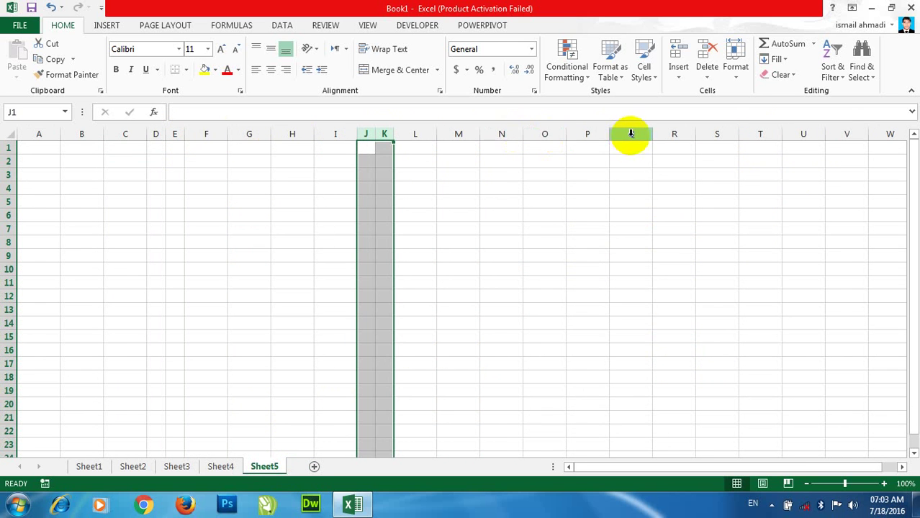
pyautogui.moveTo(630, 134); pyautogui.dragTo(593, 134)
pyautogui.moveTo(651, 134); pyautogui.dragTo(627, 134)
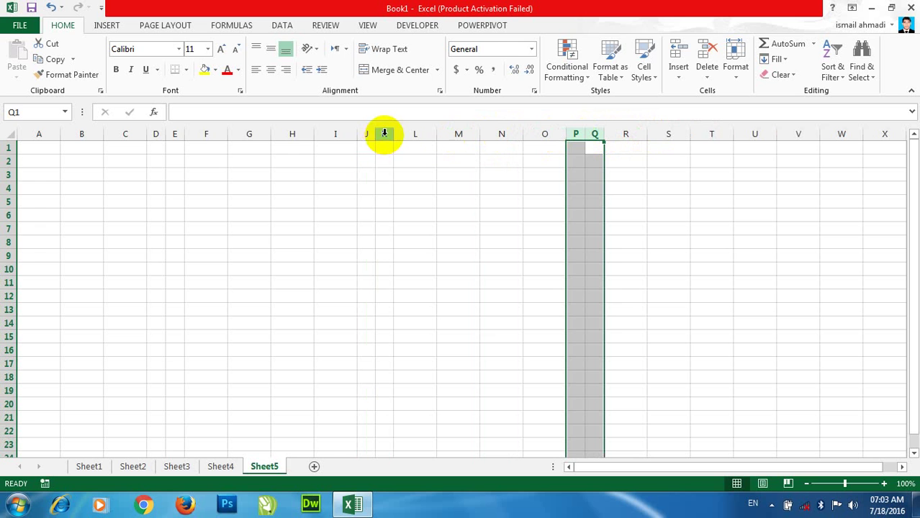
# Step: Give columns D:E, J:K and P:Q an upward diagonal border plus an outline
pyautogui.keyDown('ctrl'); pyautogui.moveTo(384, 134); pyautogui.dragTo(368, 134); pyautogui.keyUp('ctrl')
pyautogui.keyDown('ctrl'); pyautogui.moveTo(175, 134); pyautogui.dragTo(157, 133); pyautogui.keyUp('ctrl')
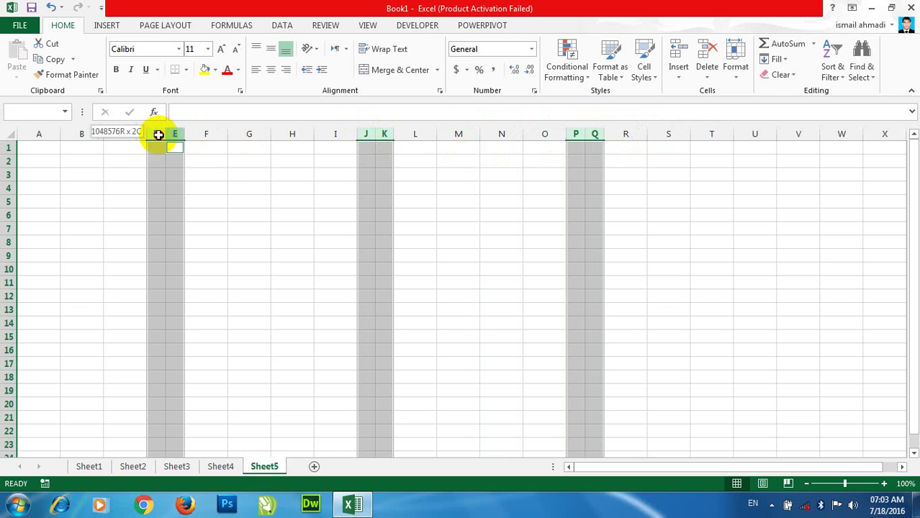
pyautogui.click(533, 92)
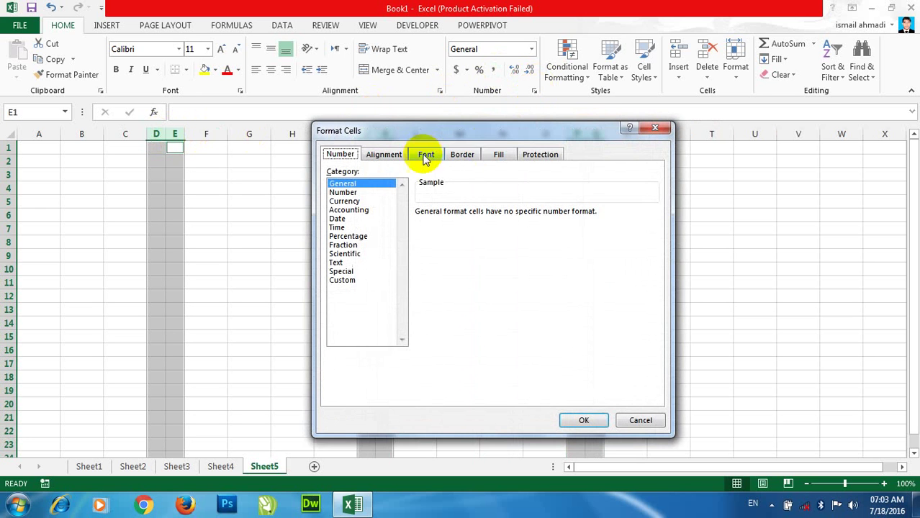
pyautogui.click(481, 155)
pyautogui.click(440, 312)
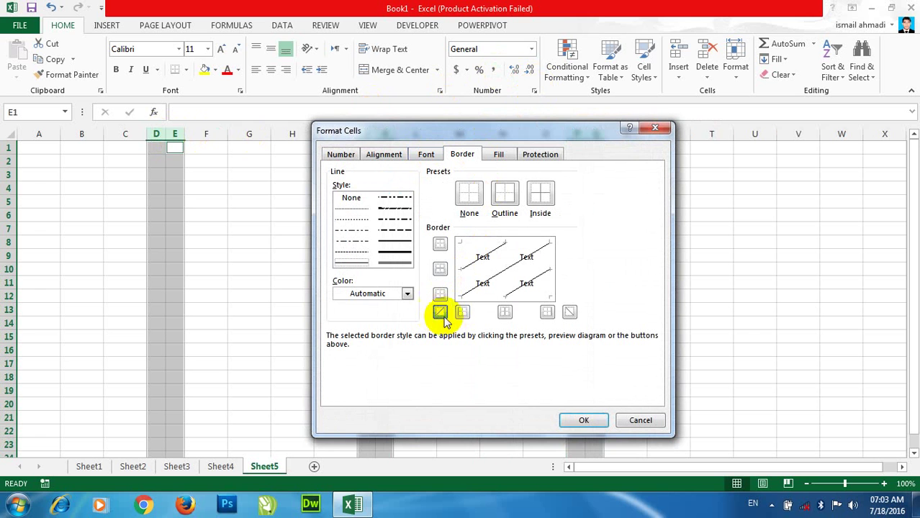
pyautogui.click(504, 191)
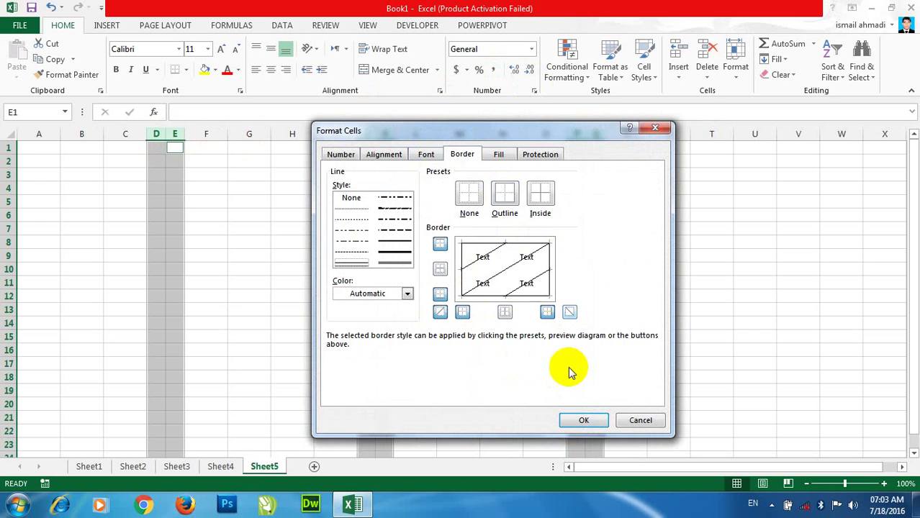
pyautogui.click(583, 421)
pyautogui.click(748, 283)
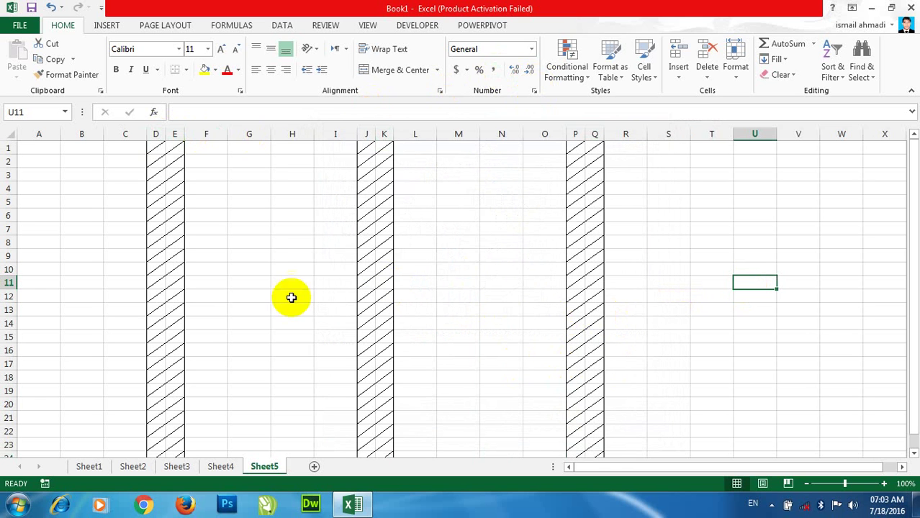
# Step: Check the Fill settings in Format Cells and close the dialog unchanged
pyautogui.click(534, 92)
pyautogui.click(498, 154)
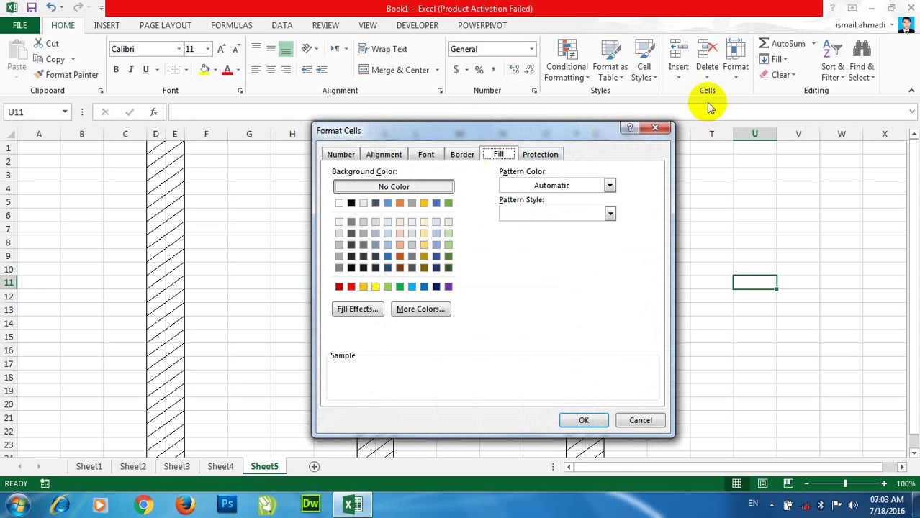
pyautogui.click(654, 128)
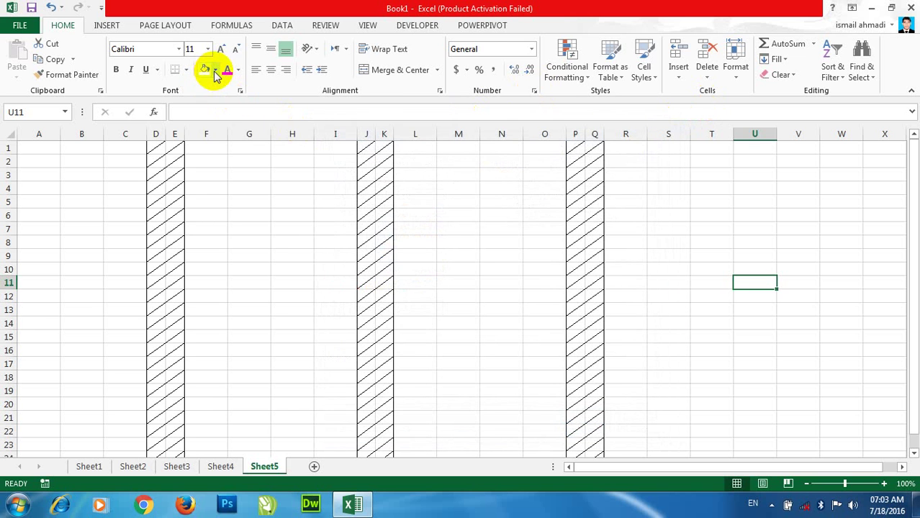
# Step: Add a blank Sheet6, then return to Sheet4
pyautogui.click(274, 241)
pyautogui.click(314, 467)
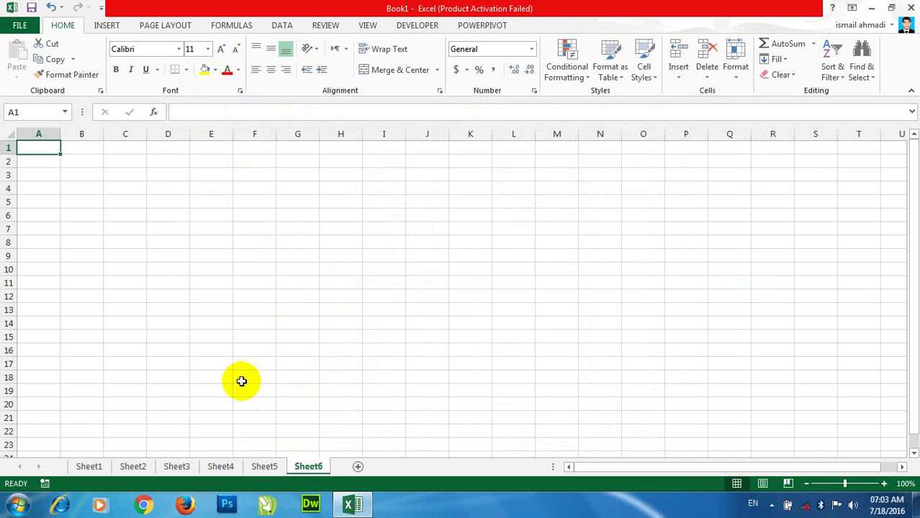
pyautogui.click(221, 466)
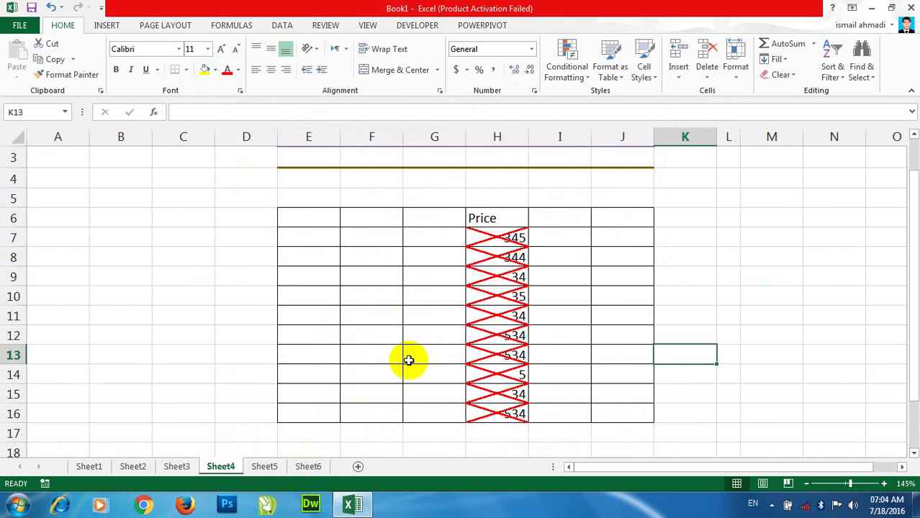
pyautogui.scroll(1, 432, 195)
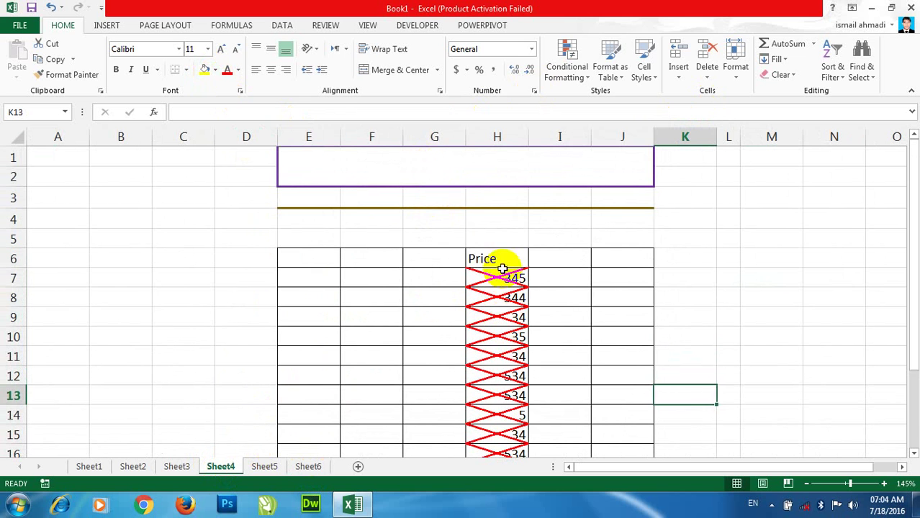
# Step: Turn off the diagonal cross borders on the Price cells H7:H16
pyautogui.click(431, 160)
pyautogui.moveTo(517, 276)
pyautogui.mouseDown()
pyautogui.moveTo(523, 472)
pyautogui.moveTo(513, 412)
pyautogui.mouseUp()
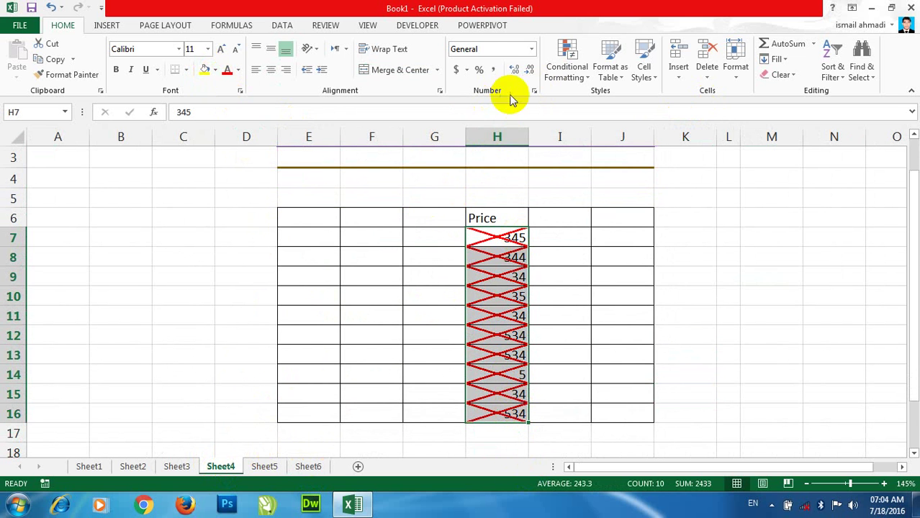
pyautogui.click(533, 94)
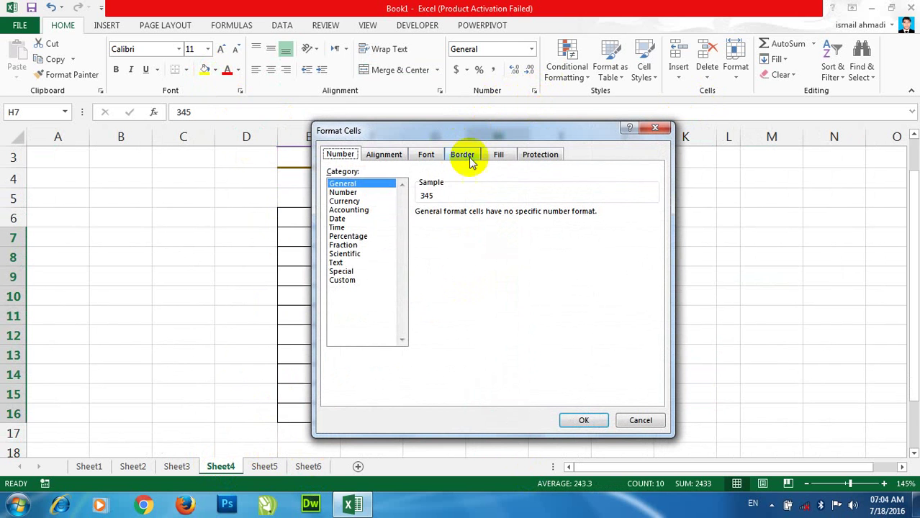
pyautogui.click(462, 154)
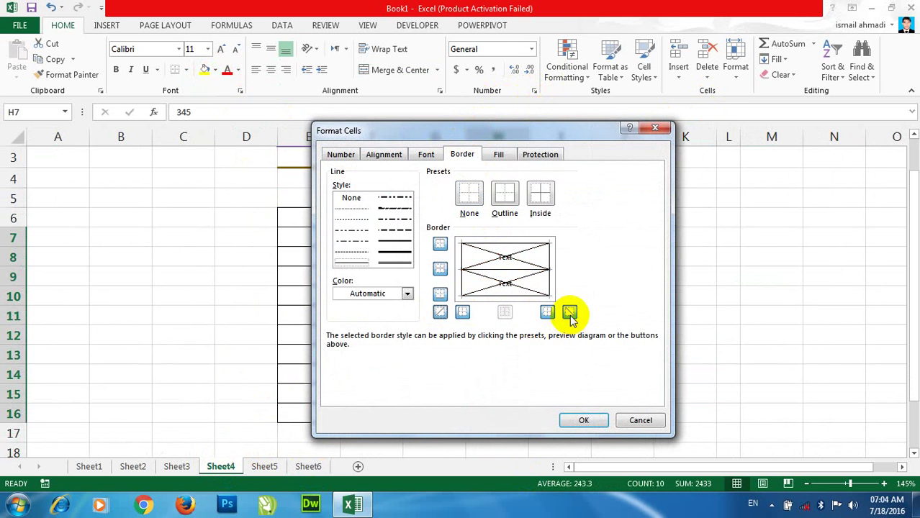
pyautogui.click(441, 313)
pyautogui.click(584, 420)
pyautogui.click(720, 330)
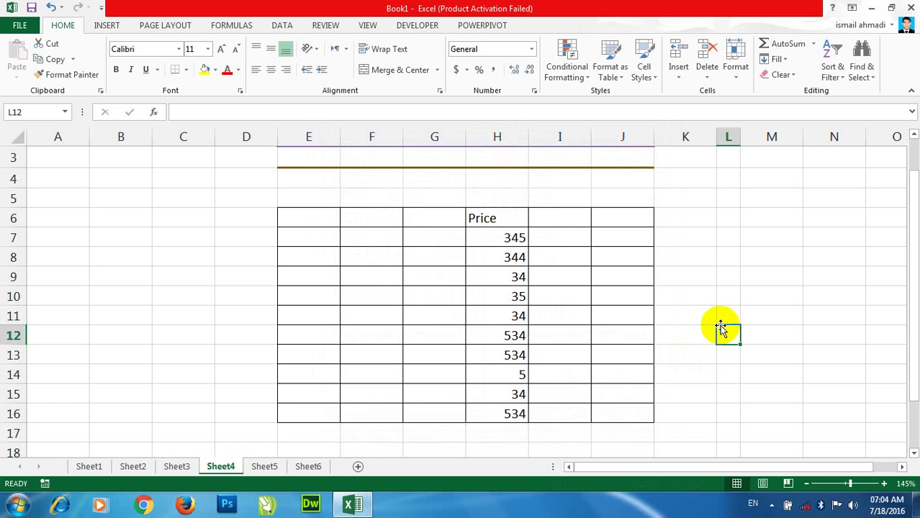
pyautogui.scroll(1, 648, 302)
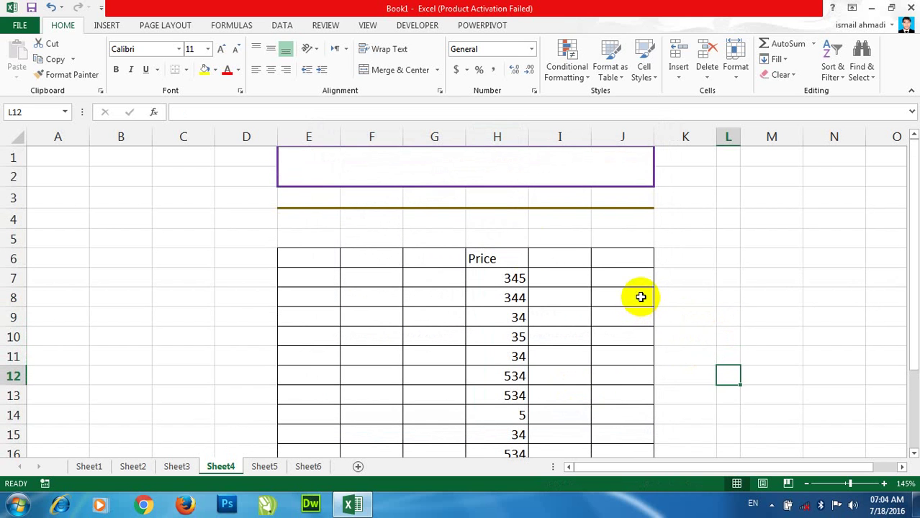
# Step: Type 'Rokhan Computer Center' into merged E1:J2, middle-align it and enlarge the font to 14
pyautogui.click(447, 160)
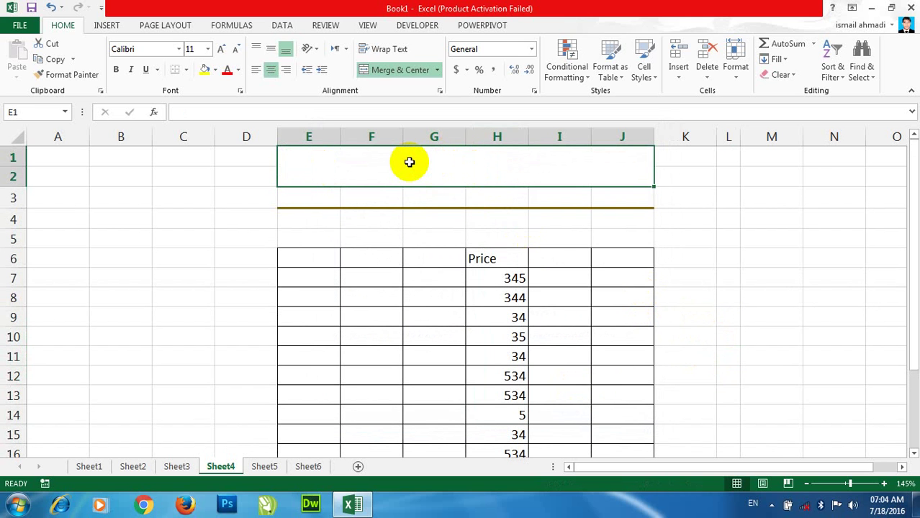
pyautogui.write('Rokhan Com')
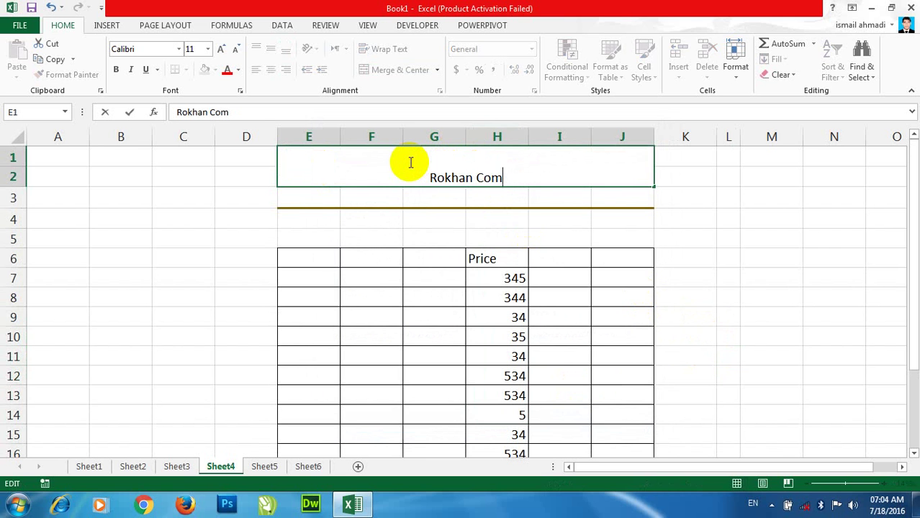
pyautogui.write('ent')
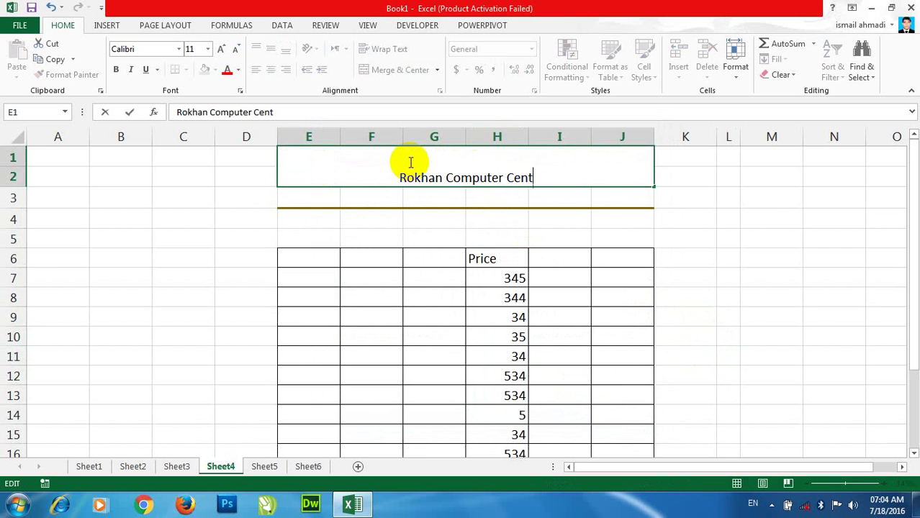
pyautogui.write('er')
pyautogui.press('Return')
pyautogui.click(411, 161)
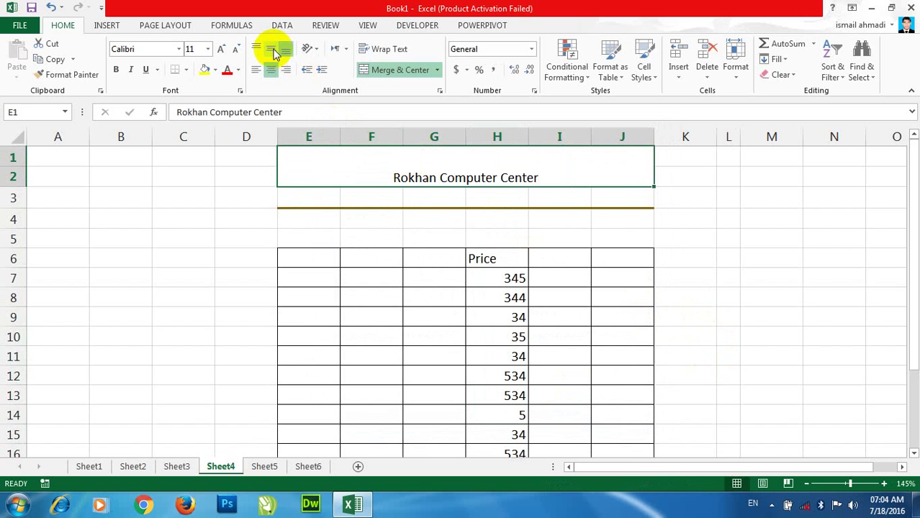
pyautogui.click(272, 48)
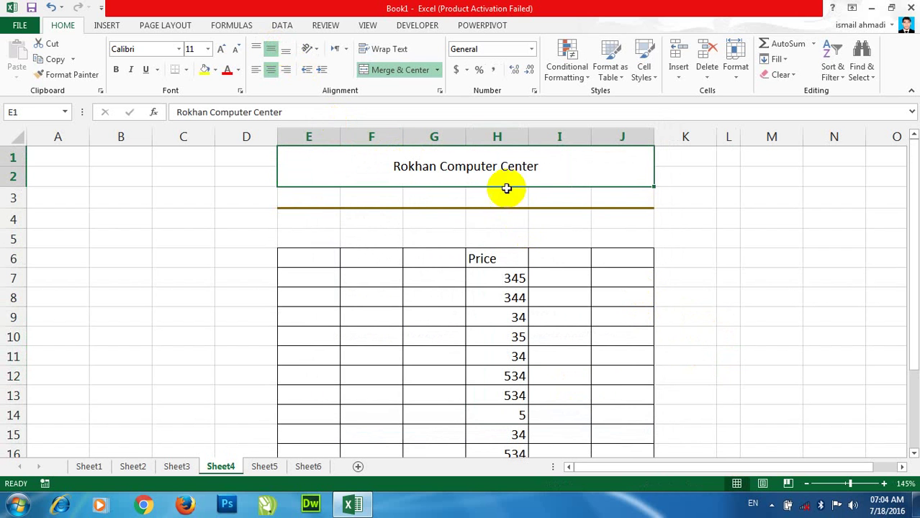
pyautogui.click(220, 48)
pyautogui.click(220, 48)
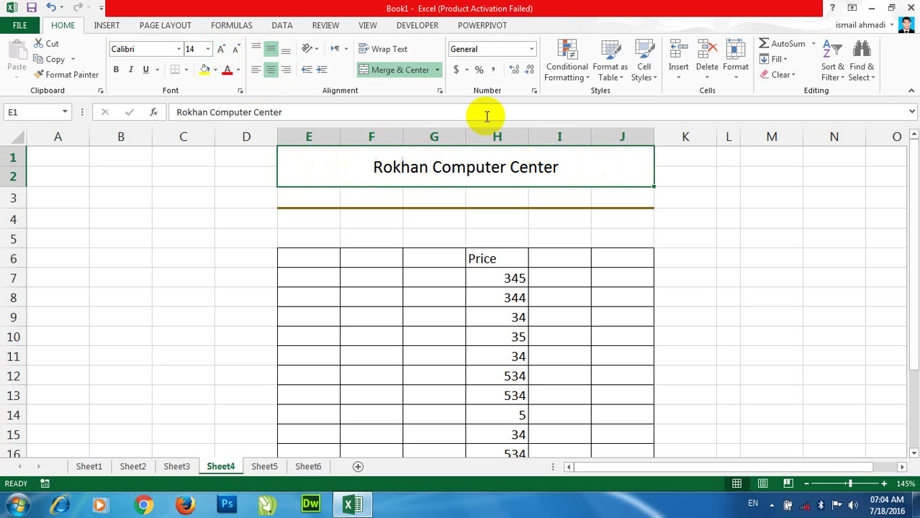
# Step: Fill the title box light green, then preview several background colours in the Fill settings
pyautogui.click(215, 70)
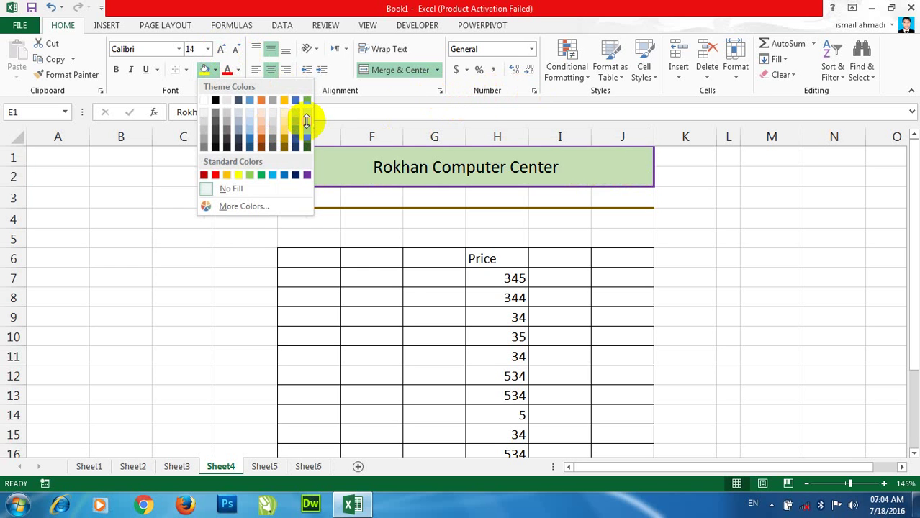
pyautogui.click(306, 124)
pyautogui.click(533, 91)
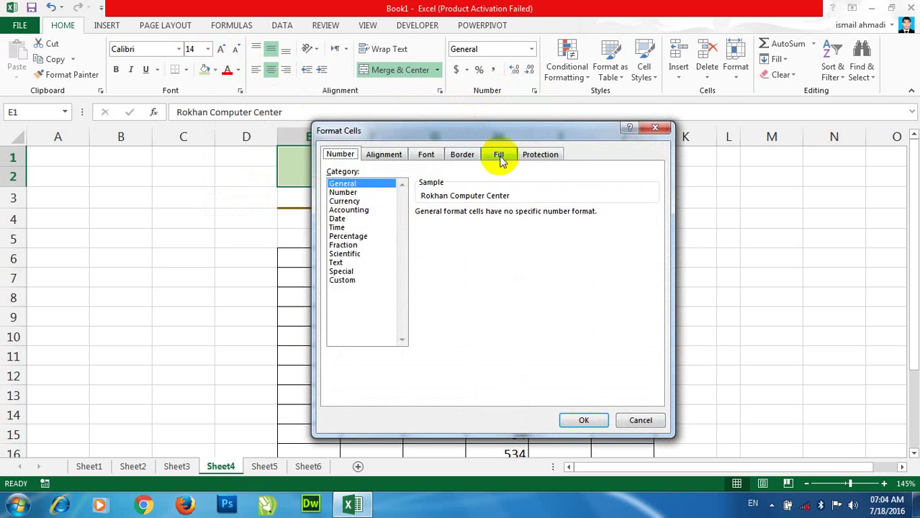
pyautogui.click(497, 154)
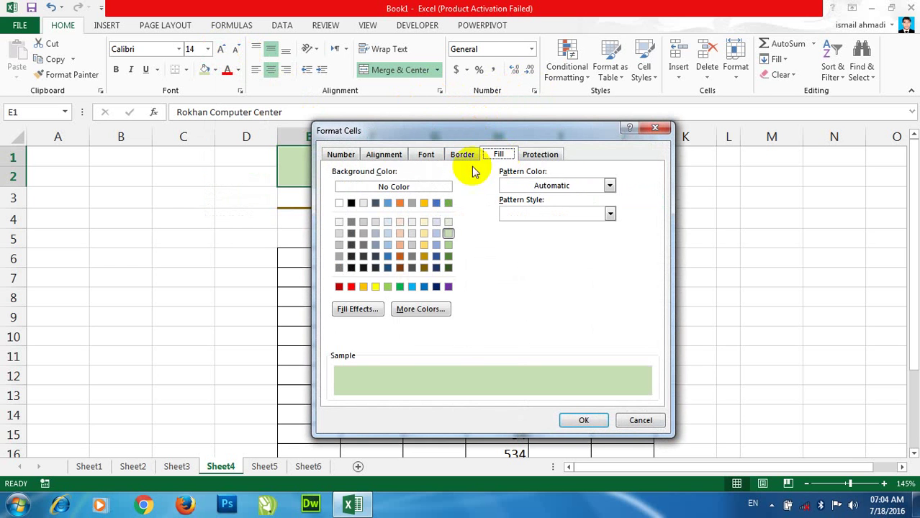
pyautogui.click(425, 232)
pyautogui.click(387, 287)
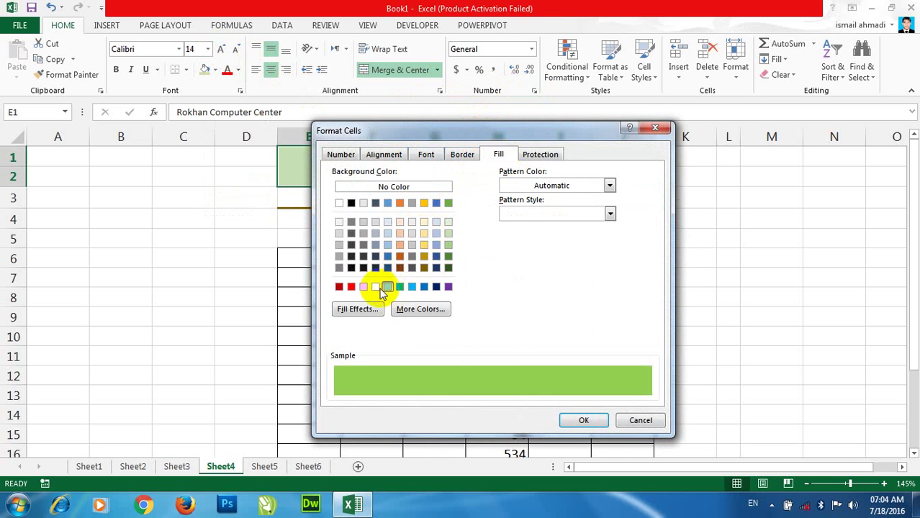
pyautogui.click(364, 286)
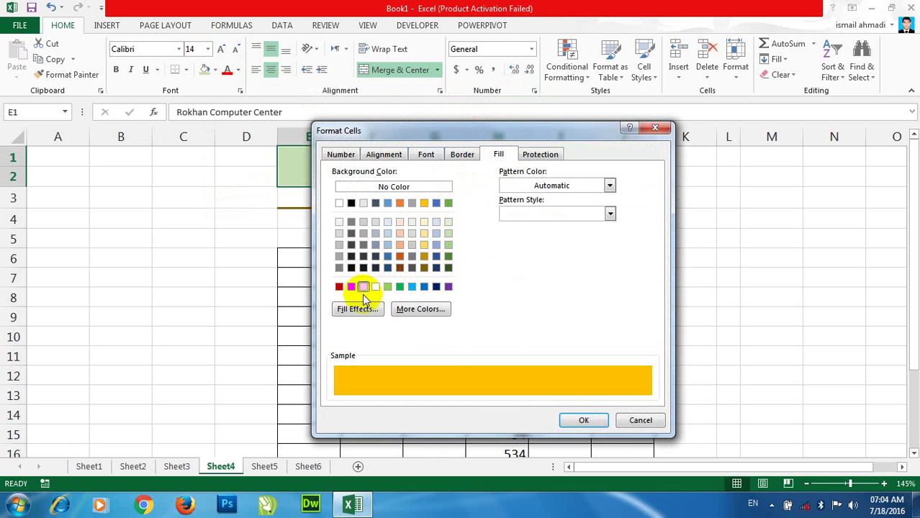
pyautogui.click(448, 245)
pyautogui.click(412, 286)
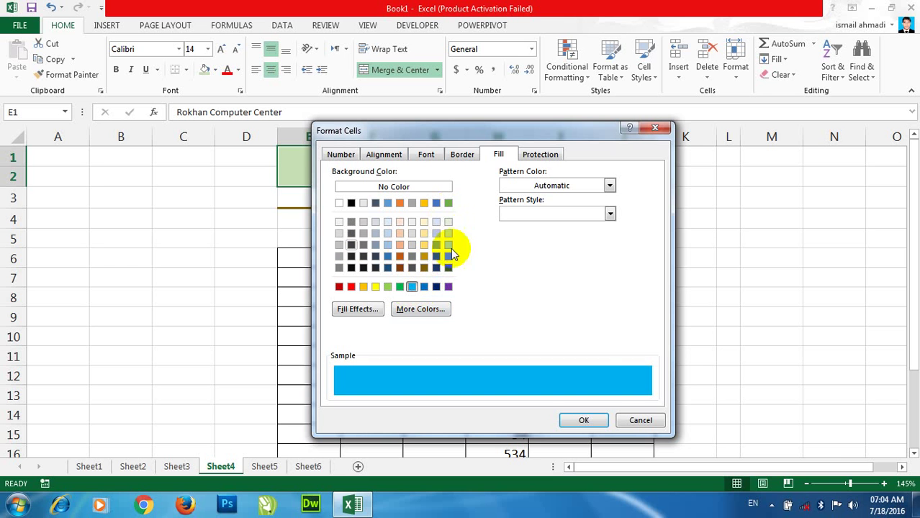
# Step: Apply a custom turquoise fill (RGB 74, 232, 206) to the title cells via More Colors
pyautogui.click(431, 309)
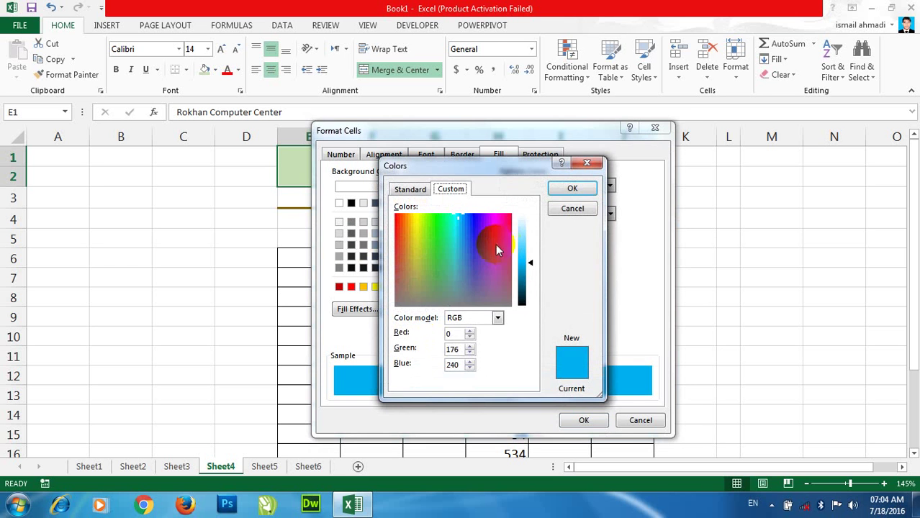
pyautogui.click(410, 189)
pyautogui.click(437, 267)
pyautogui.click(456, 301)
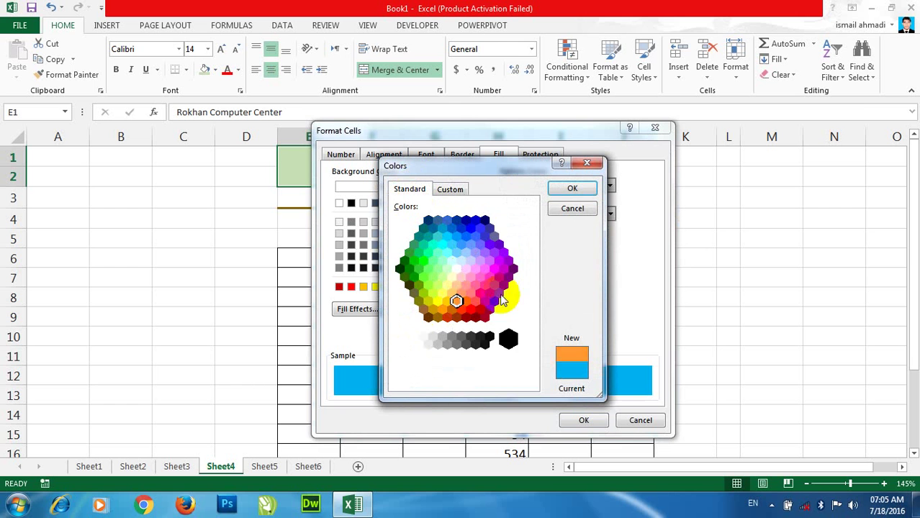
pyautogui.click(452, 190)
pyautogui.moveTo(473, 263); pyautogui.dragTo(449, 236)
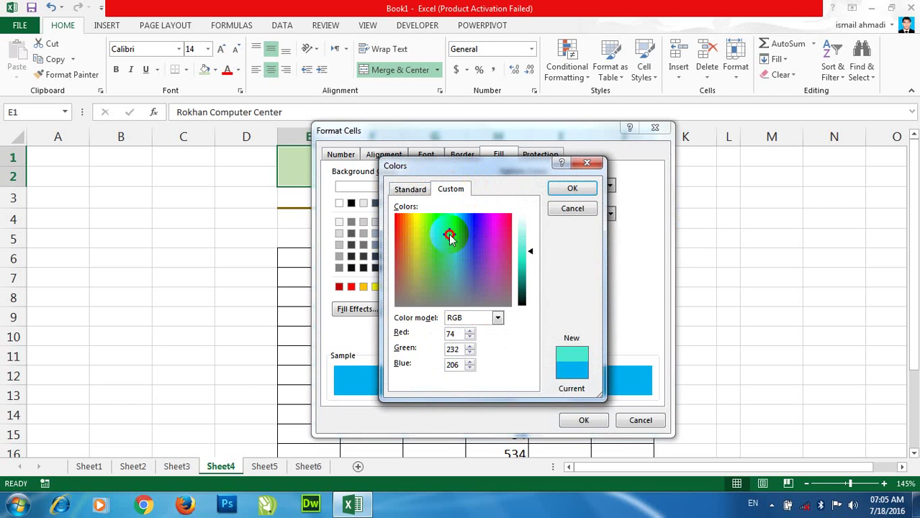
pyautogui.click(572, 188)
pyautogui.click(583, 420)
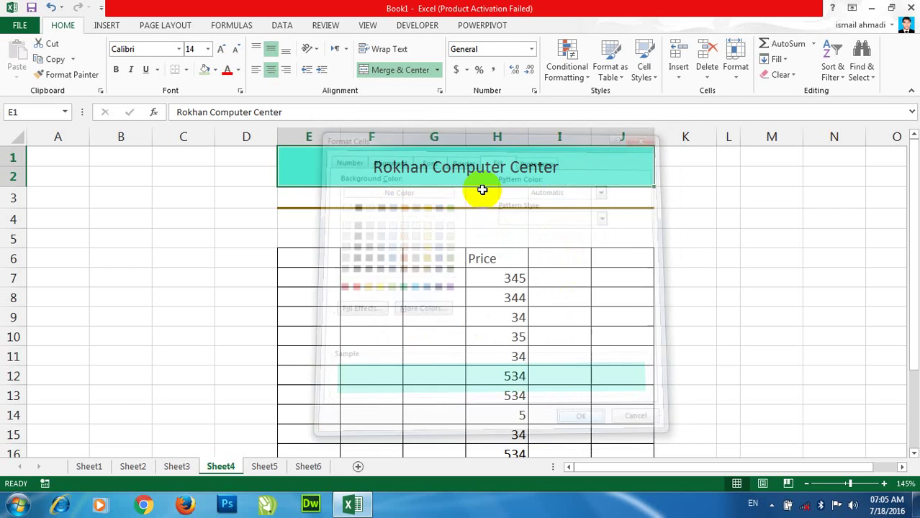
pyautogui.click(534, 92)
pyautogui.click(500, 154)
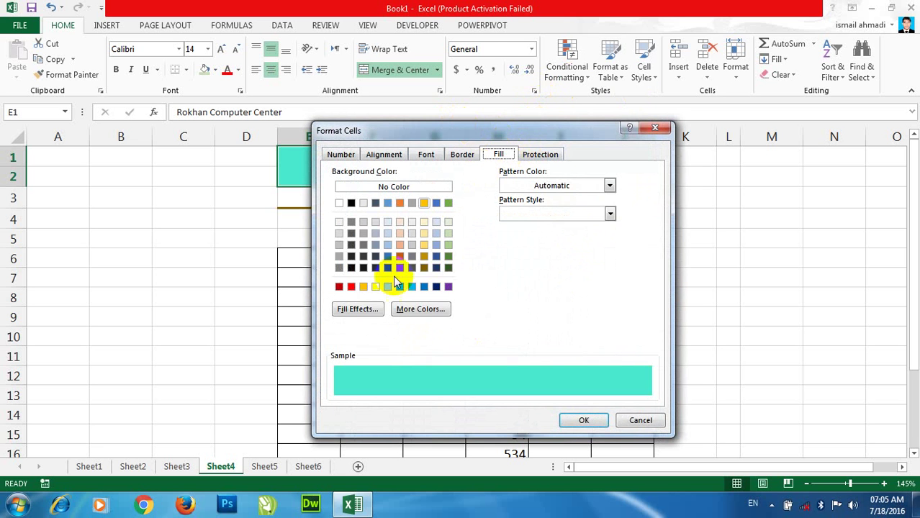
# Step: Set the gradient fill effect colours to green and yellow
pyautogui.click(356, 309)
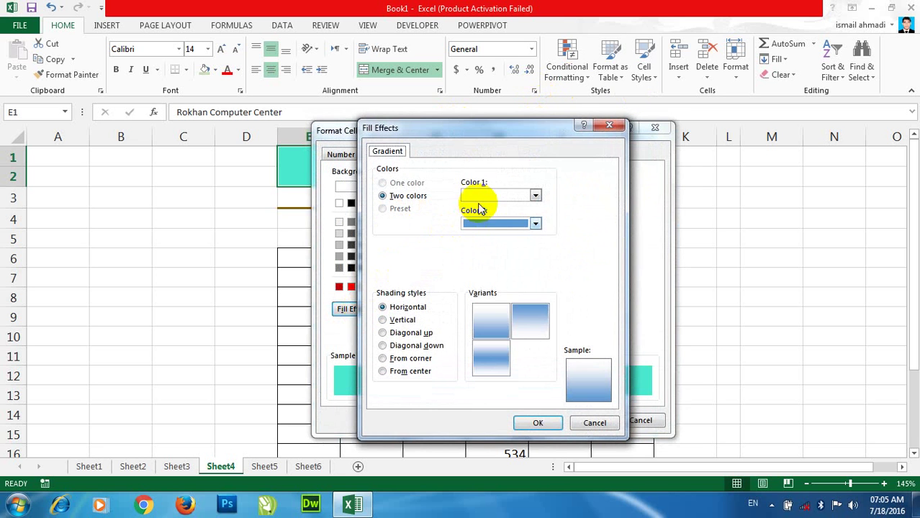
pyautogui.click(484, 196)
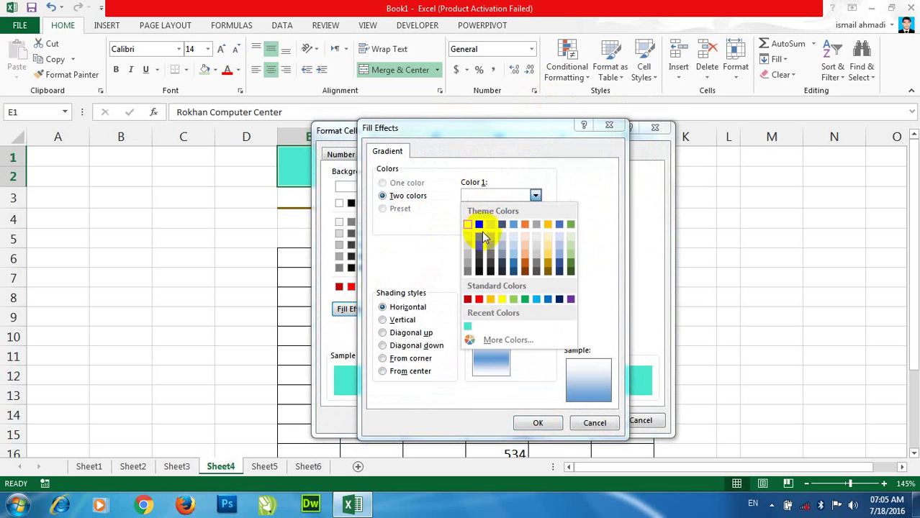
pyautogui.click(548, 260)
pyautogui.click(533, 224)
pyautogui.click(502, 327)
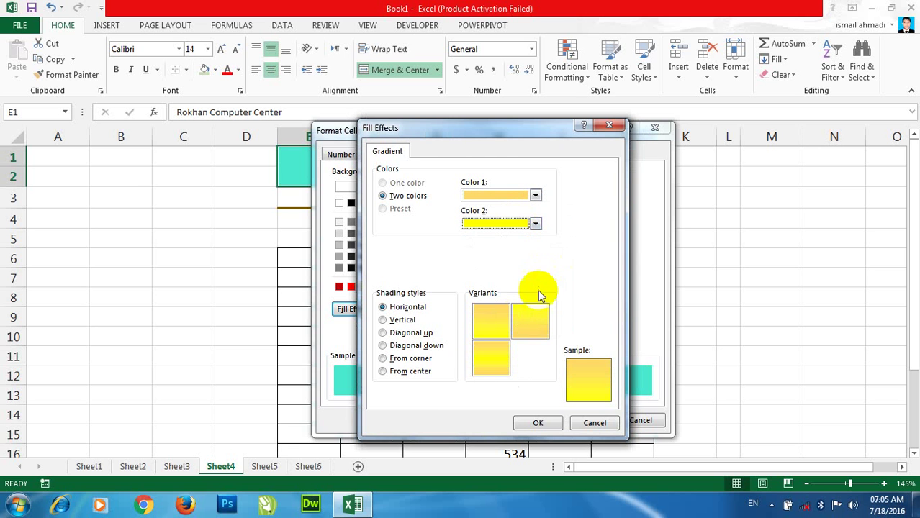
pyautogui.click(535, 195)
pyautogui.click(528, 298)
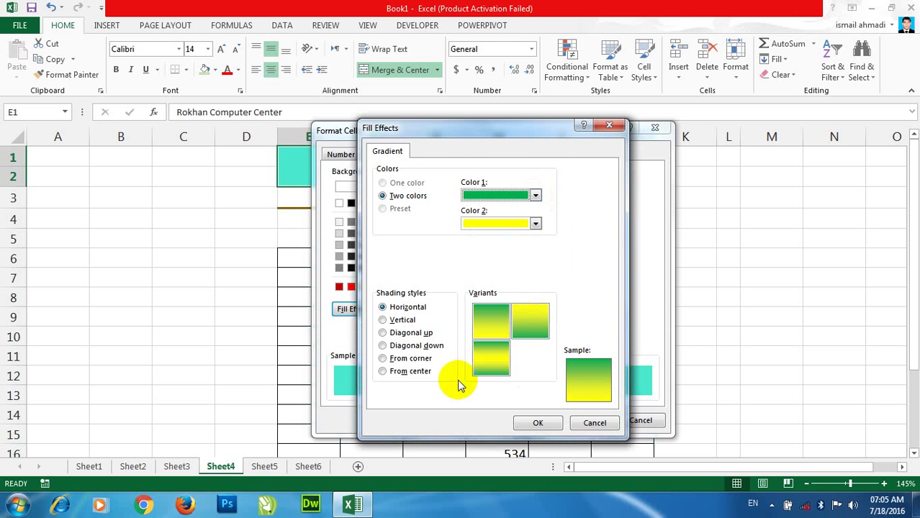
# Step: Choose From center shading and apply the gradient to the title cells
pyautogui.click(395, 320)
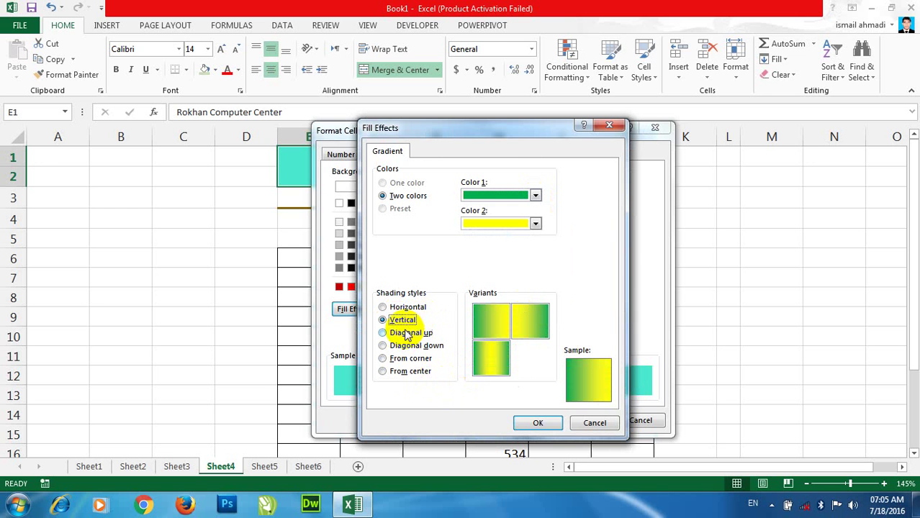
pyautogui.click(405, 332)
pyautogui.click(411, 358)
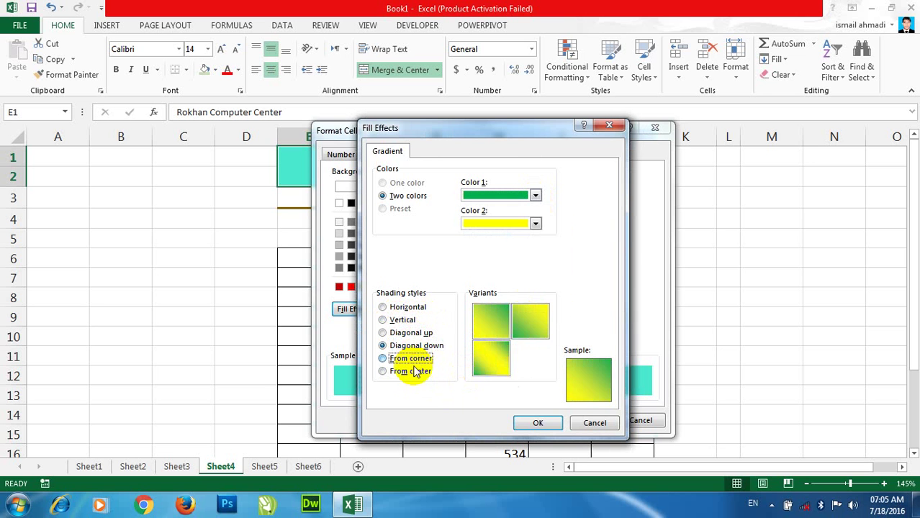
pyautogui.click(411, 370)
pyautogui.click(492, 321)
pyautogui.click(535, 423)
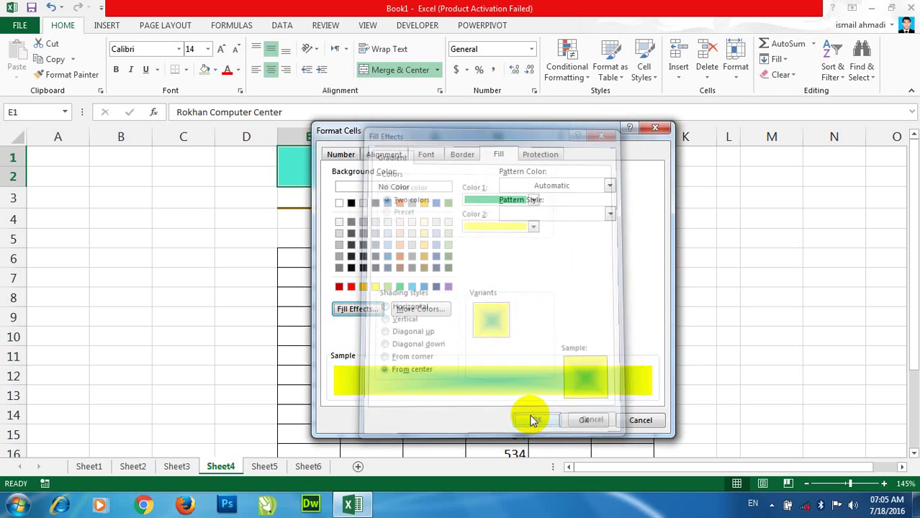
pyautogui.click(581, 419)
pyautogui.click(728, 317)
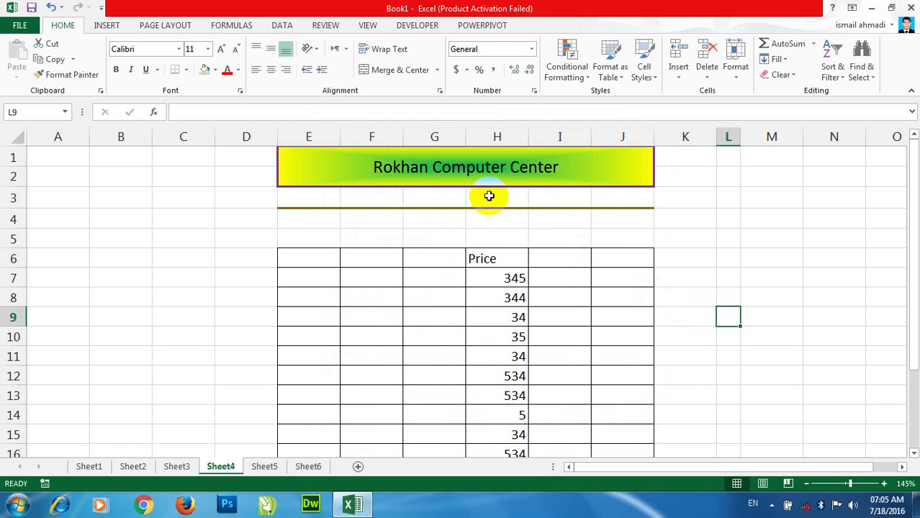
# Step: Remove the title's gradient by setting its fill to No Color
pyautogui.click(534, 90)
pyautogui.click(499, 155)
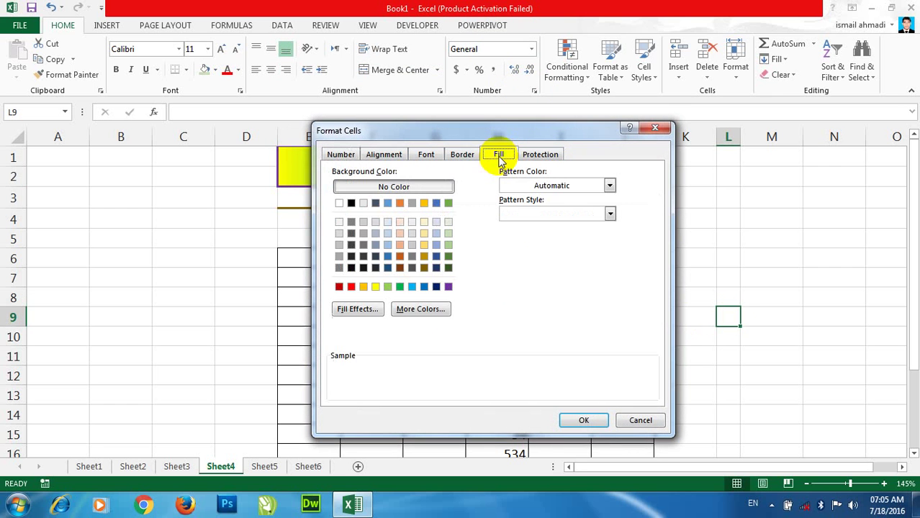
pyautogui.click(584, 421)
pyautogui.click(490, 167)
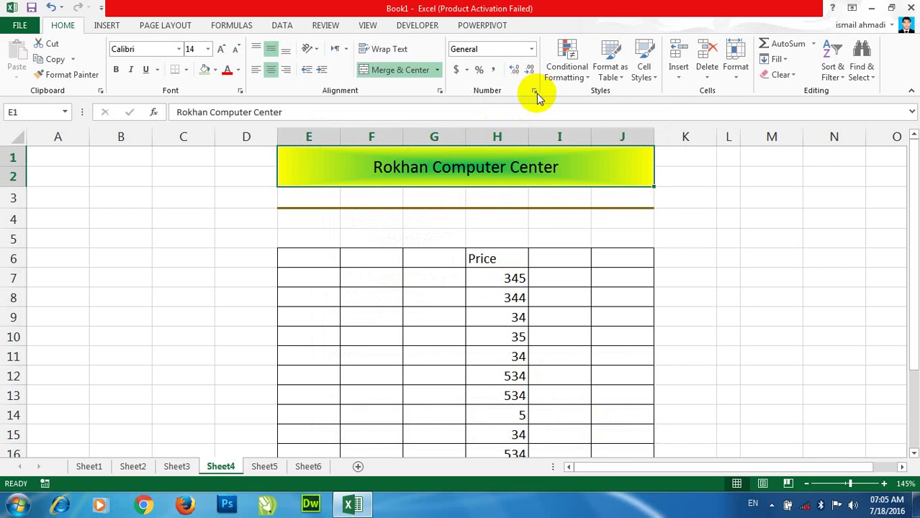
pyautogui.click(534, 92)
pyautogui.click(499, 154)
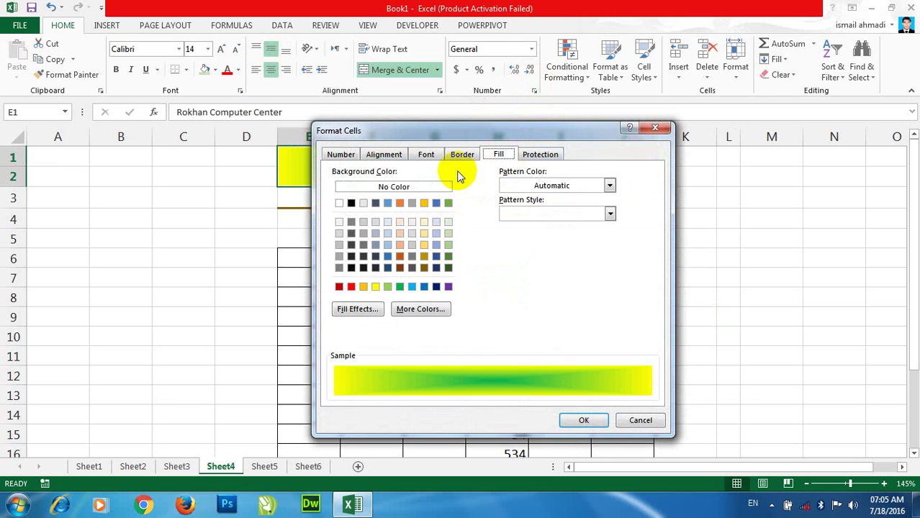
pyautogui.click(391, 188)
pyautogui.click(582, 421)
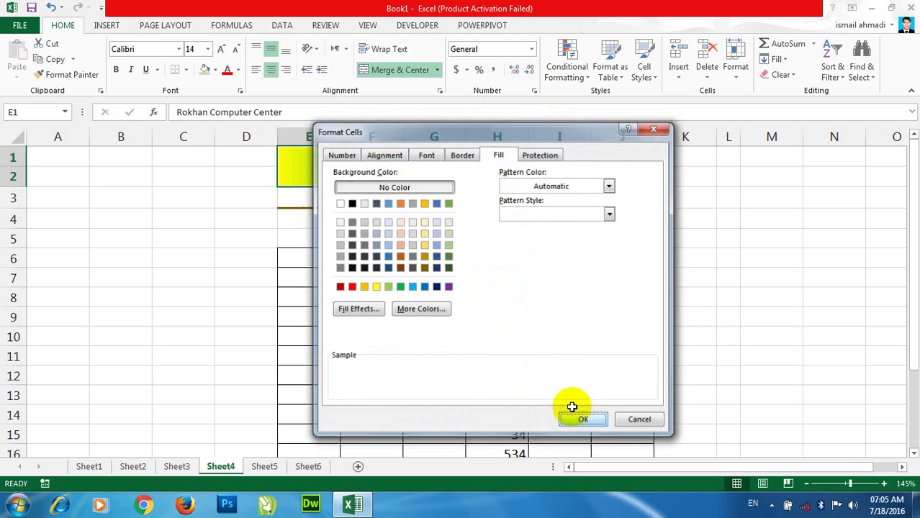
# Step: Give the title an orange grid pattern fill
pyautogui.click(534, 93)
pyautogui.click(499, 154)
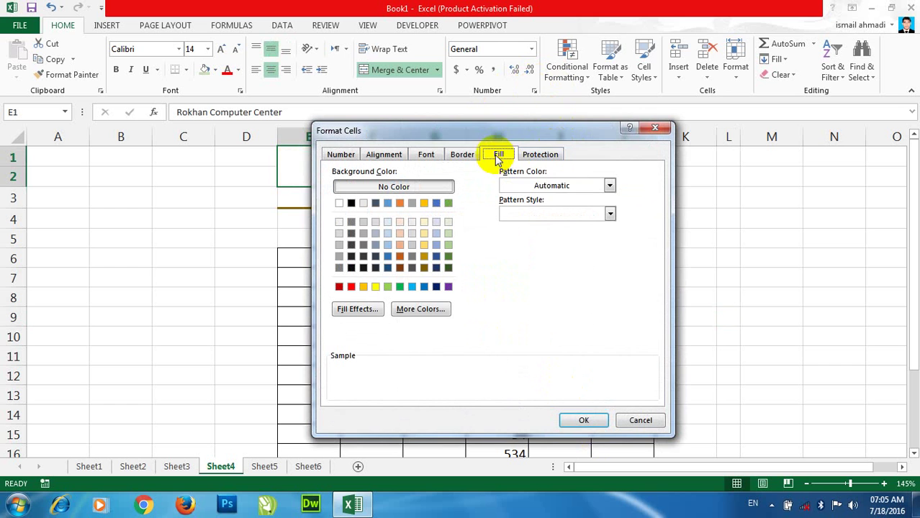
pyautogui.click(537, 188)
pyautogui.click(564, 233)
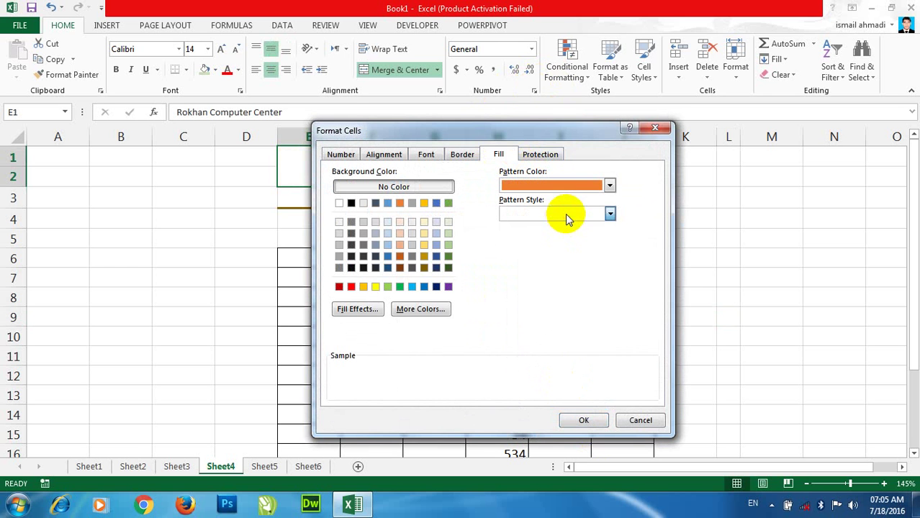
pyautogui.click(564, 214)
pyautogui.click(574, 267)
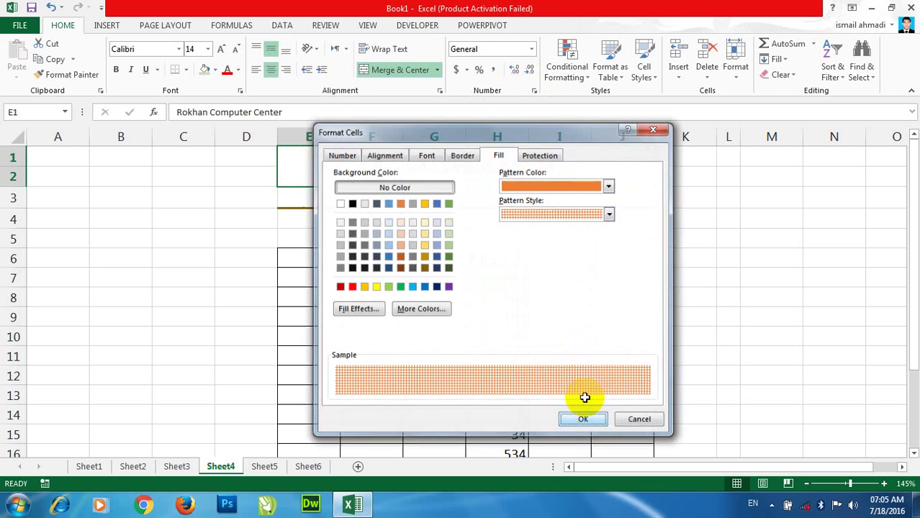
pyautogui.click(584, 421)
pyautogui.click(466, 176)
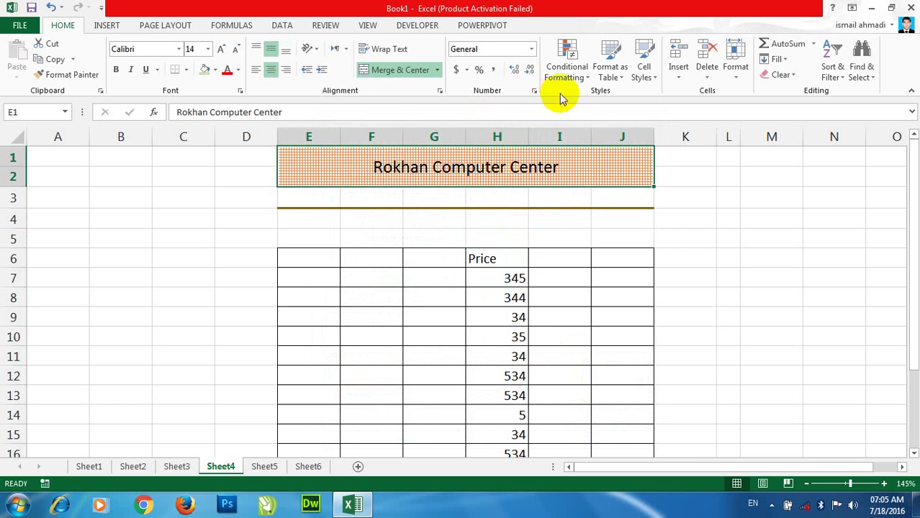
# Step: Set the title's pattern colour to Automatic and pattern style to none
pyautogui.hotkey('ctrl', '1')
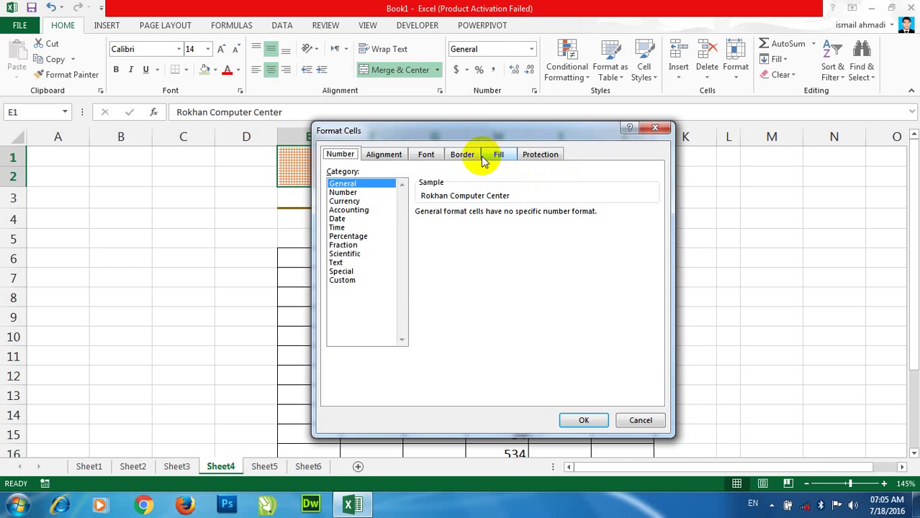
pyautogui.click(498, 154)
pyautogui.click(552, 185)
pyautogui.click(533, 204)
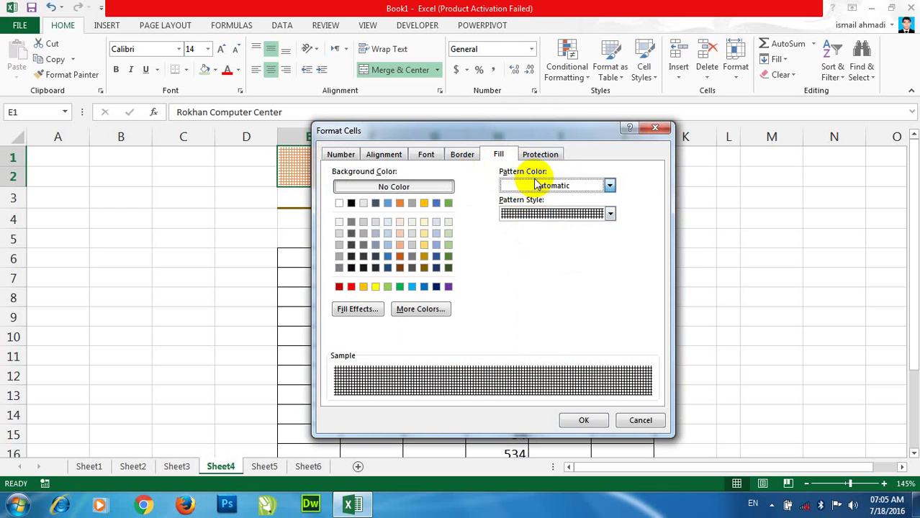
pyautogui.click(540, 185)
pyautogui.click(648, 210)
pyautogui.click(530, 213)
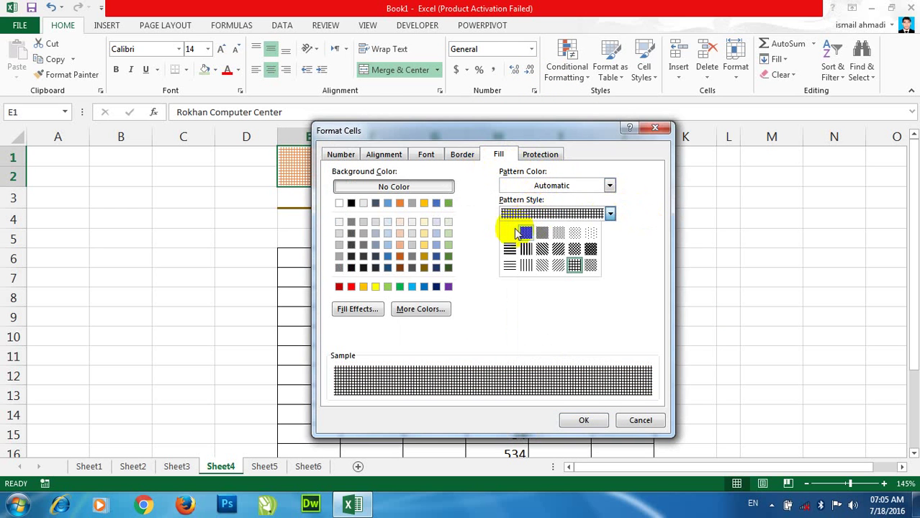
pyautogui.click(514, 232)
pyautogui.click(585, 421)
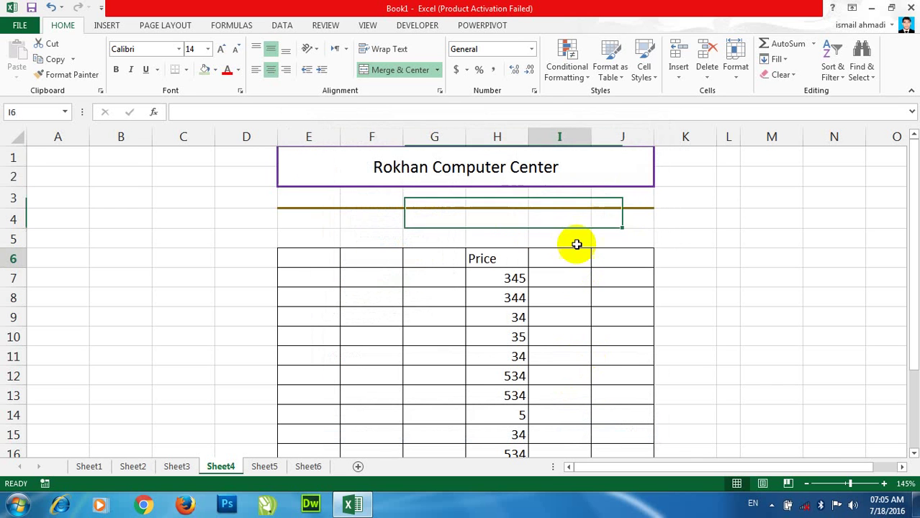
# Step: Review the Protection settings in Format Cells and close without changes
pyautogui.click(534, 91)
pyautogui.click(551, 151)
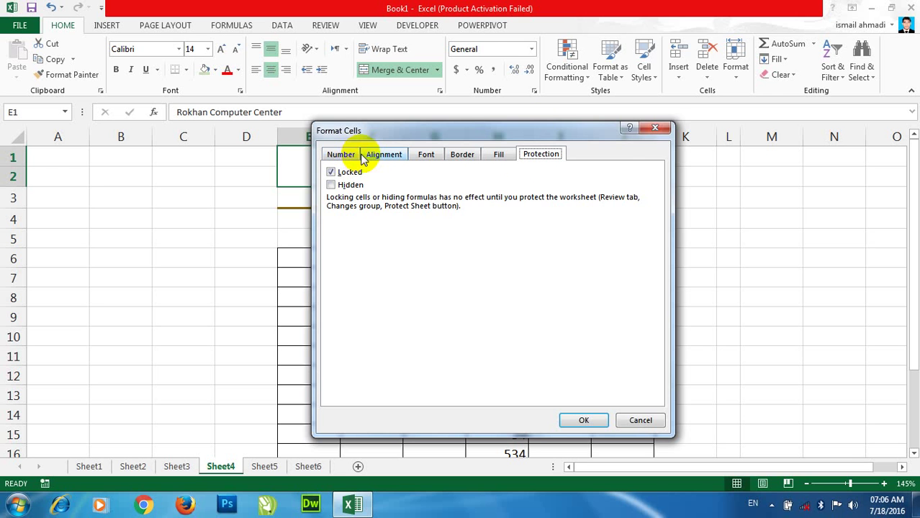
pyautogui.click(655, 128)
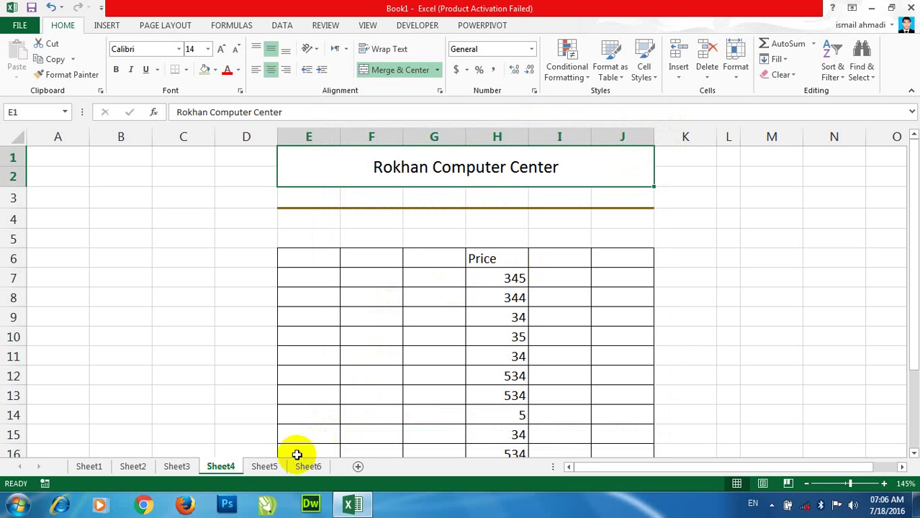
# Step: Rename the Sheet4 tab, first to 'stu', then finally to 'Student Fee List'
pyautogui.rightClick(225, 467)
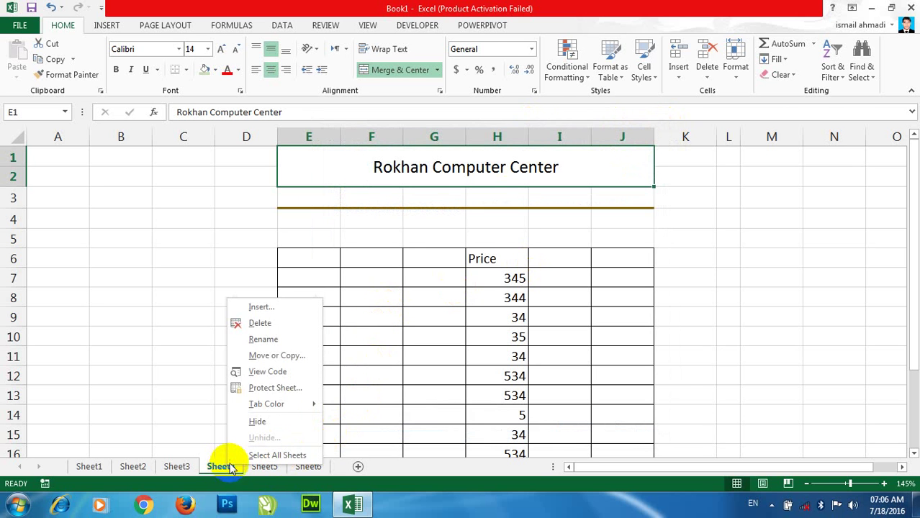
pyautogui.click(278, 341)
pyautogui.press('BackSpace')
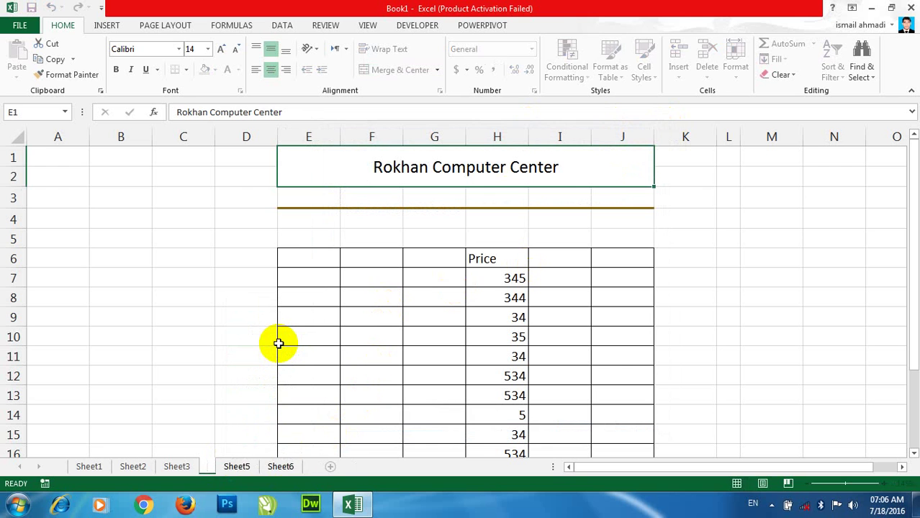
pyautogui.write('stu')
pyautogui.press('Return')
pyautogui.click(279, 343)
pyautogui.write('en')
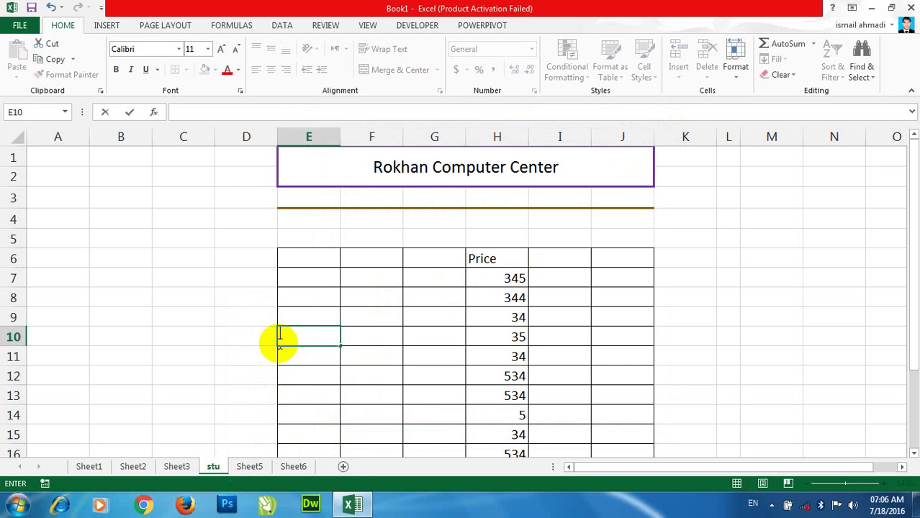
pyautogui.click(215, 467)
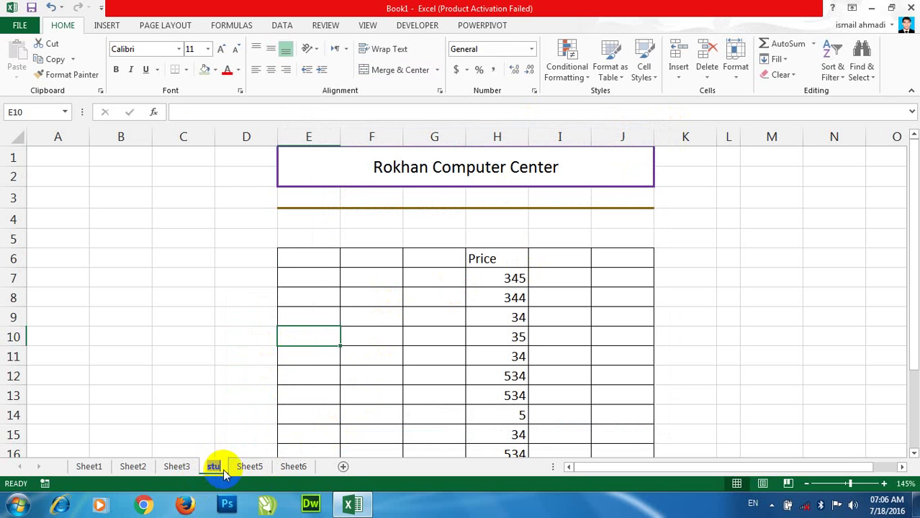
pyautogui.doubleClick(226, 465)
pyautogui.write('Student Fee')
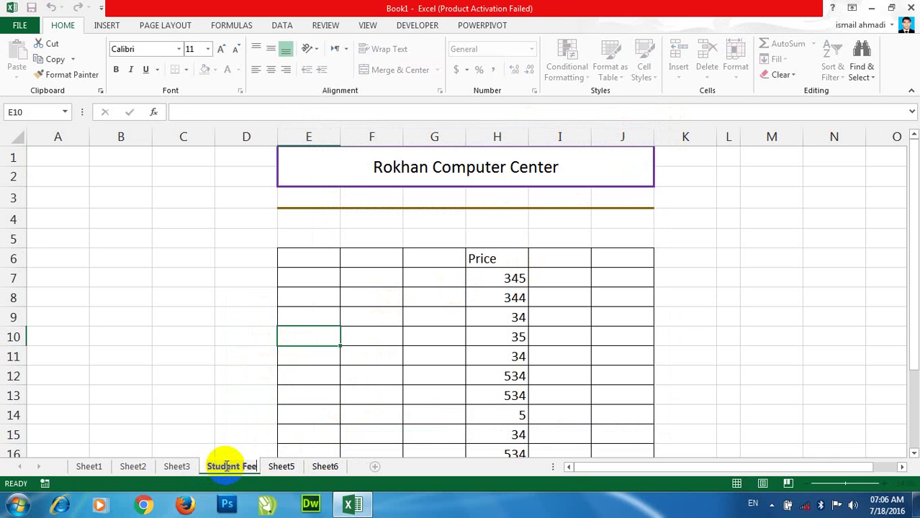
pyautogui.write('t')
pyautogui.press('Return')
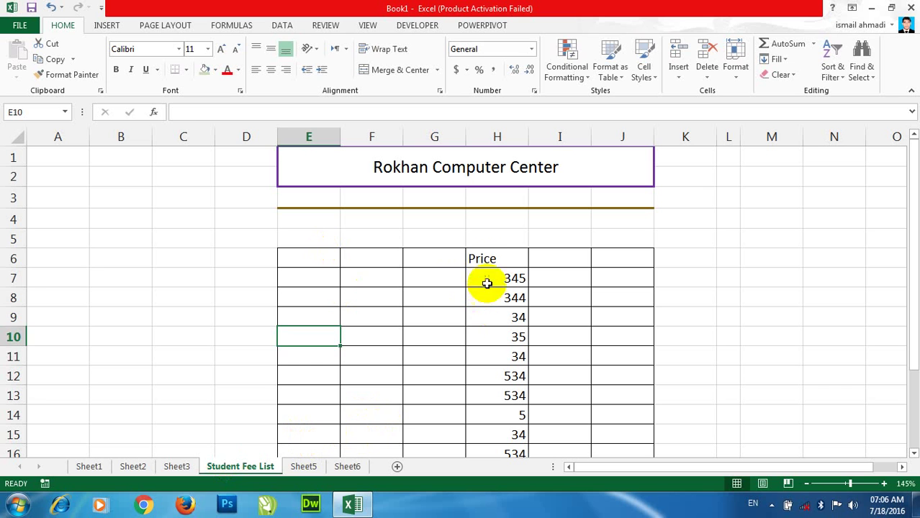
# Step: Retitle the H6 header from Price to Fees and enter 4 in H7
pyautogui.click(493, 258)
pyautogui.write('F')
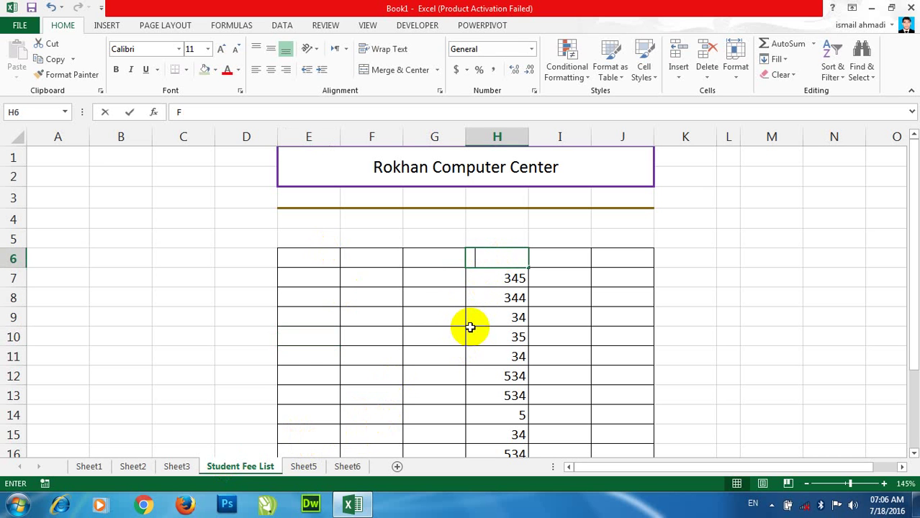
pyautogui.write('ees')
pyautogui.press('Return')
pyautogui.write('4')
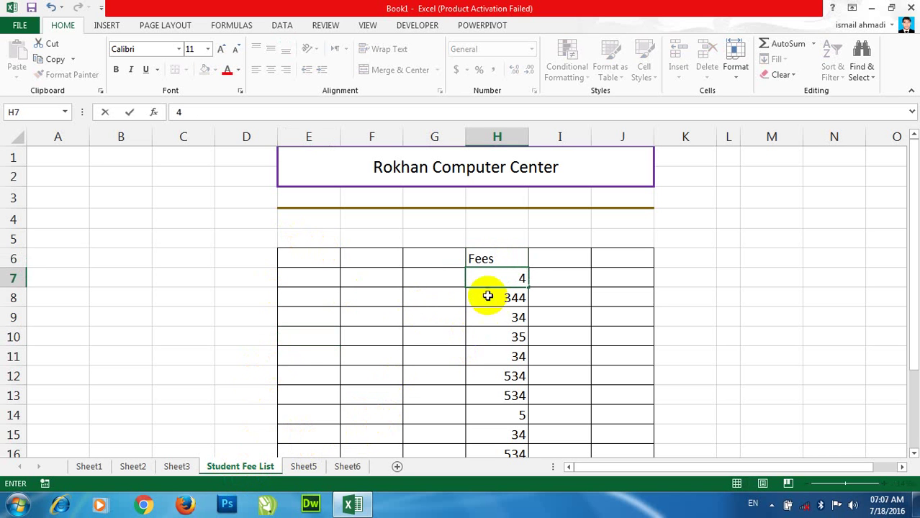
# Step: Select the Fees values in column H, delete them, then undo the deletion
pyautogui.click(642, 287)
pyautogui.moveTo(499, 278)
pyautogui.mouseDown()
pyautogui.moveTo(506, 396)
pyautogui.moveTo(517, 412)
pyautogui.mouseUp()
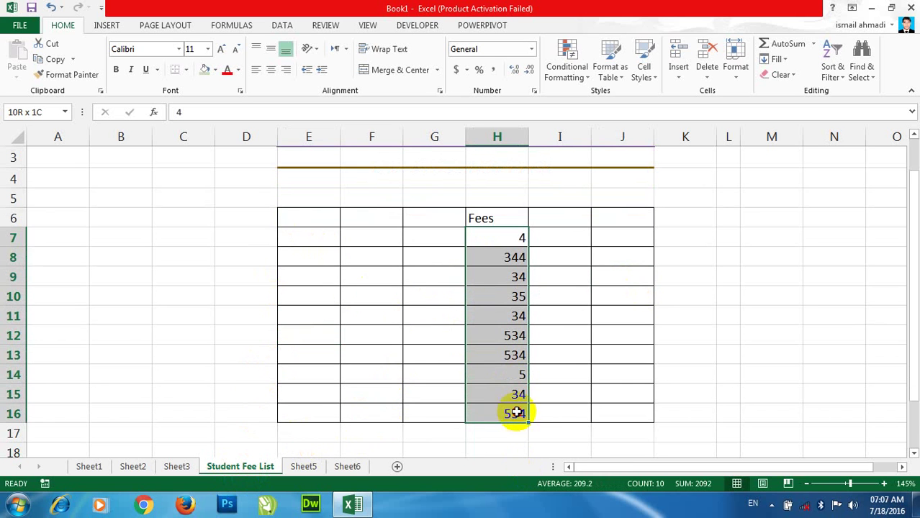
pyautogui.press('Delete')
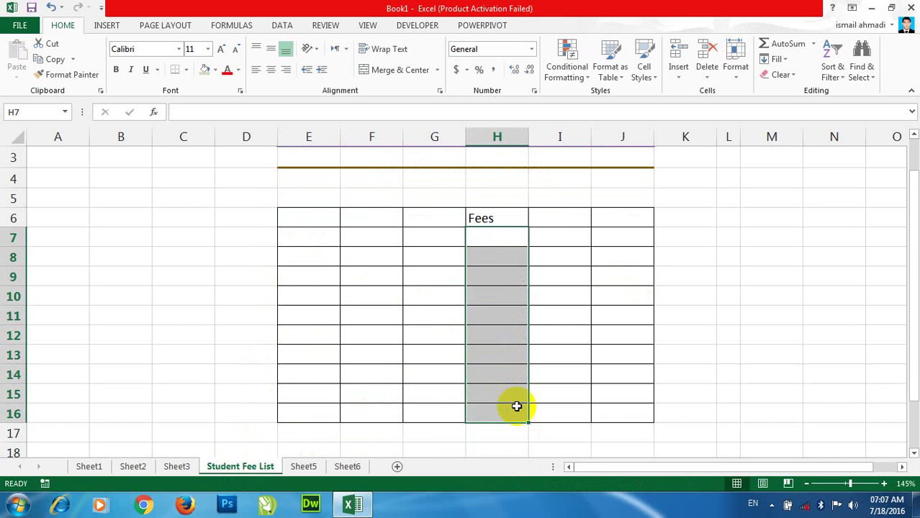
pyautogui.hotkey('ctrl', 'z')
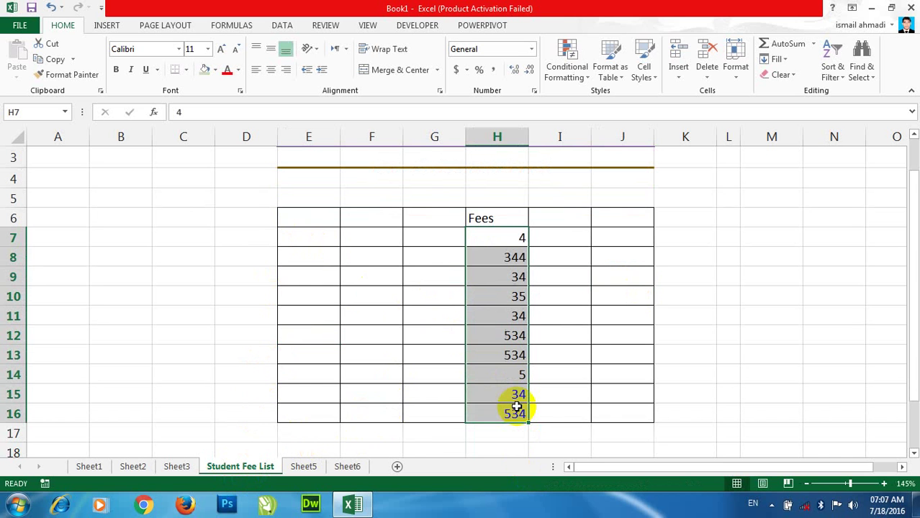
# Step: Browse Sheet5, Sheet6 and Sheet3, then return to the Student Fee List sheet
pyautogui.click(304, 467)
pyautogui.click(349, 467)
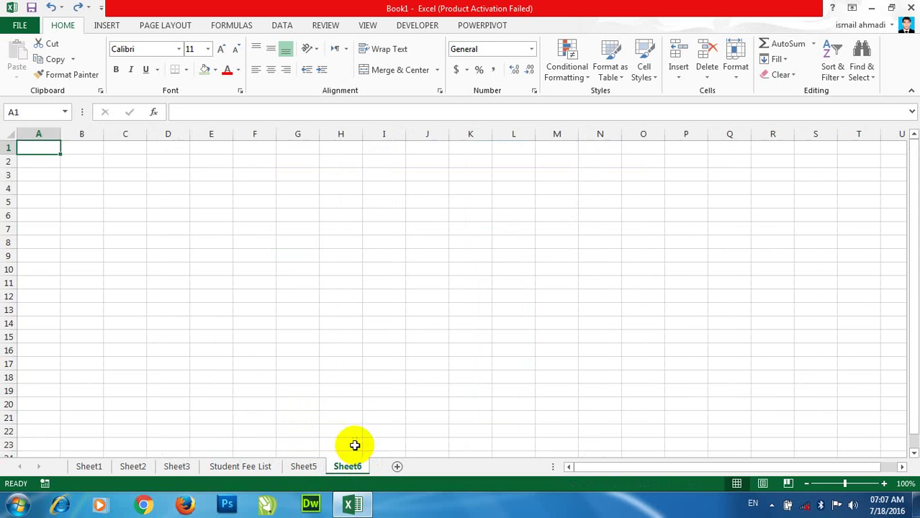
pyautogui.click(180, 465)
pyautogui.click(118, 455)
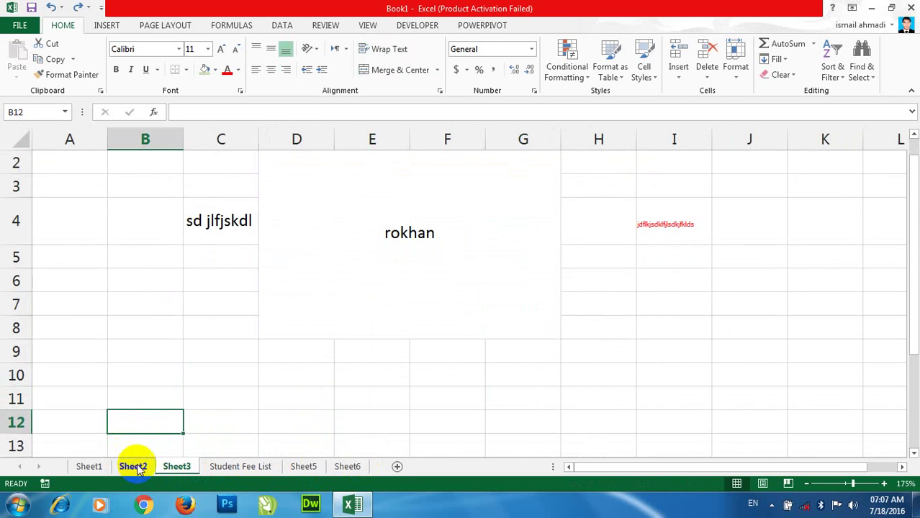
pyautogui.click(242, 467)
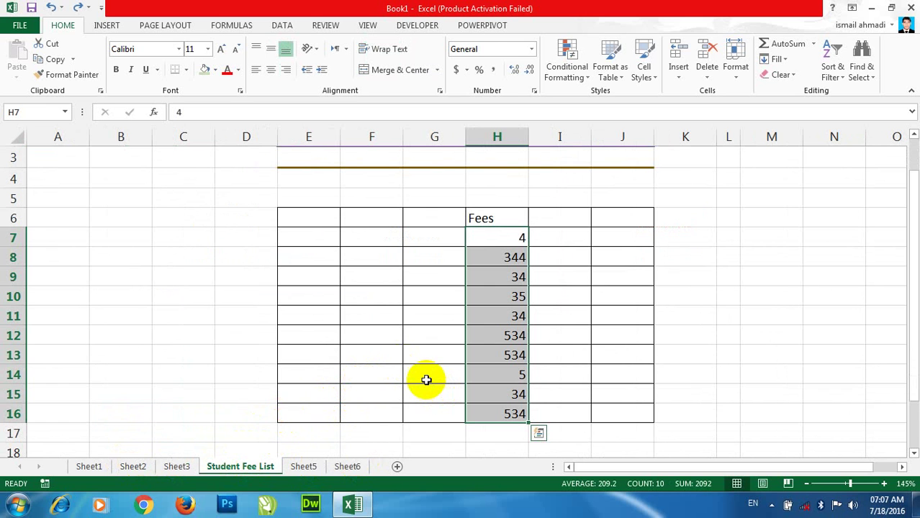
# Step: Protect the Student Fee List sheet via Format > Protect Sheet with a confirmed password, then view Sheet3
pyautogui.click(441, 350)
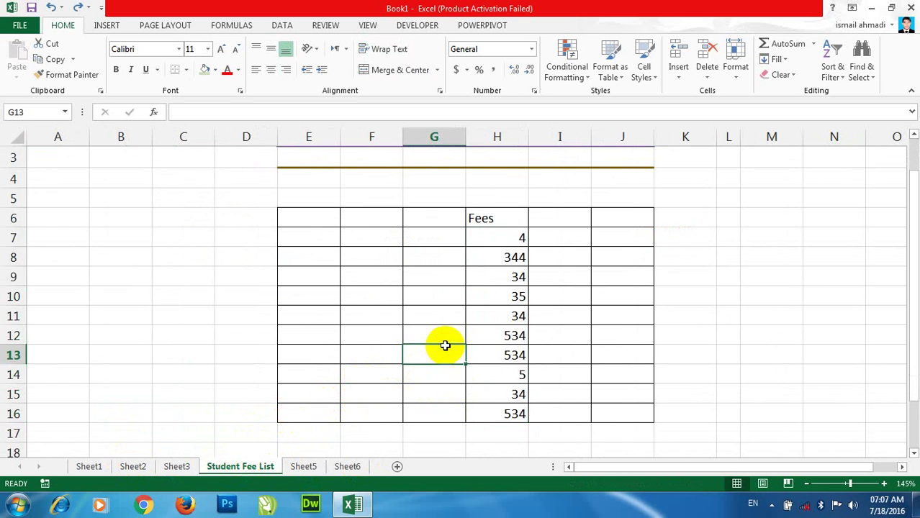
pyautogui.scroll(1, 453, 338)
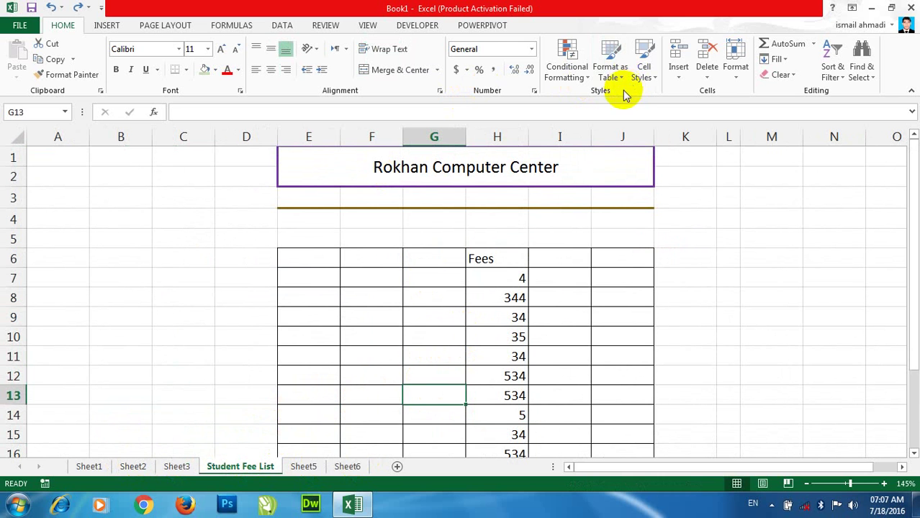
pyautogui.click(733, 85)
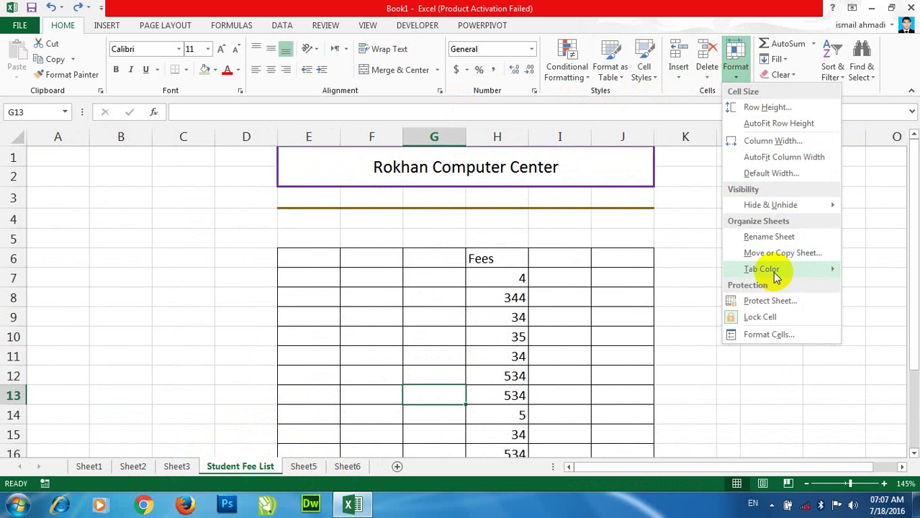
pyautogui.moveTo(777, 274)
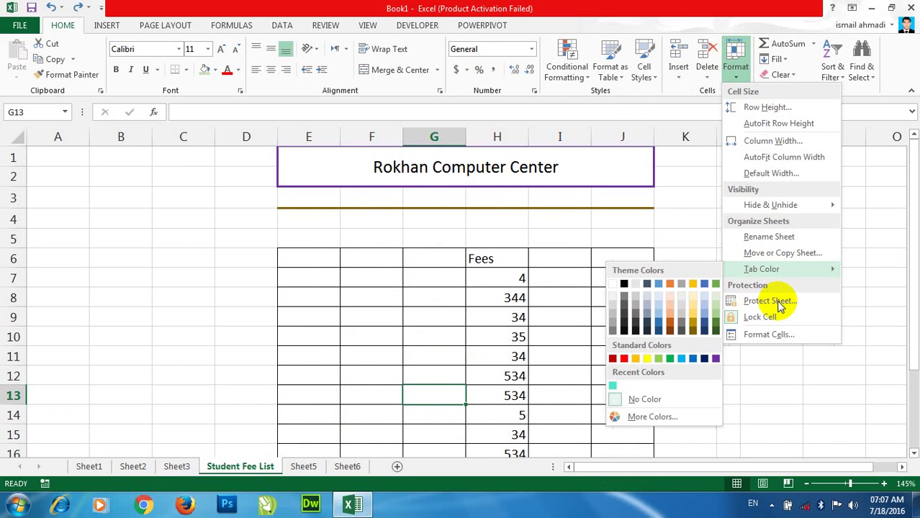
pyautogui.click(772, 300)
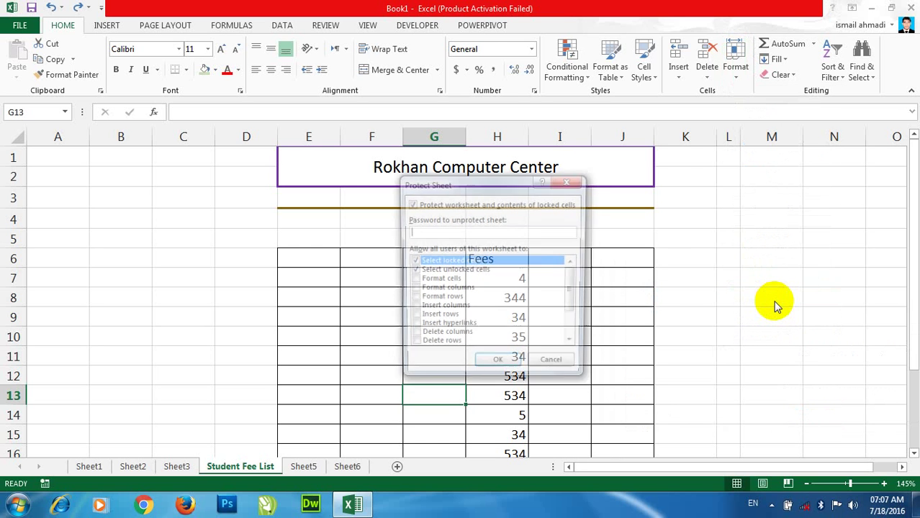
pyautogui.moveTo(490, 182); pyautogui.dragTo(527, 179)
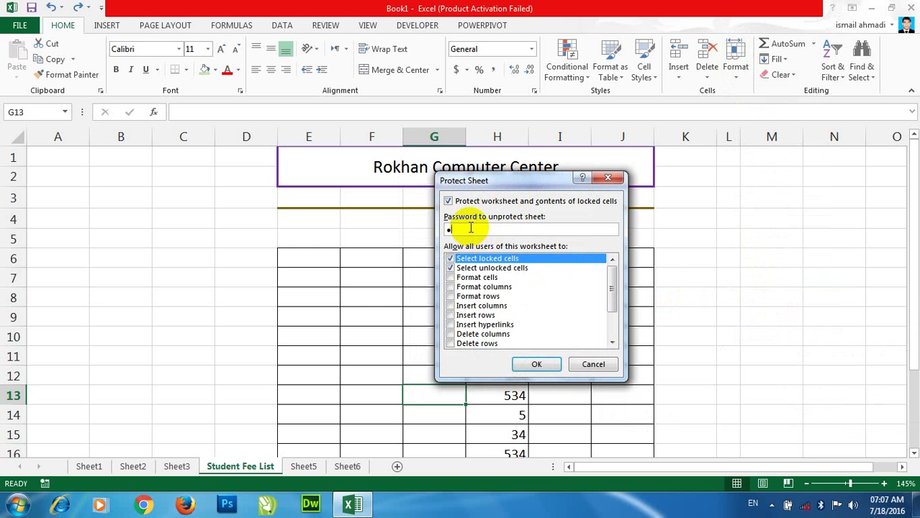
pyautogui.press('Return')
pyautogui.write('1')
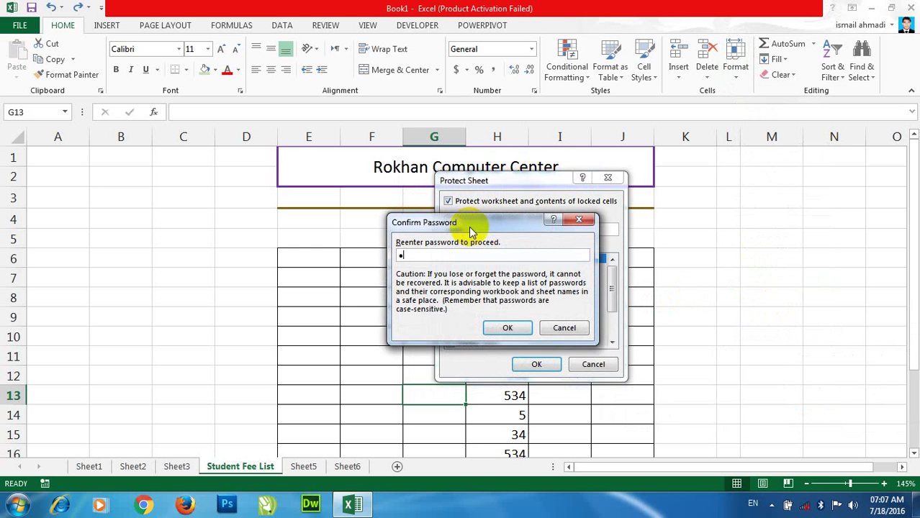
pyautogui.write('1')
pyautogui.press('Return')
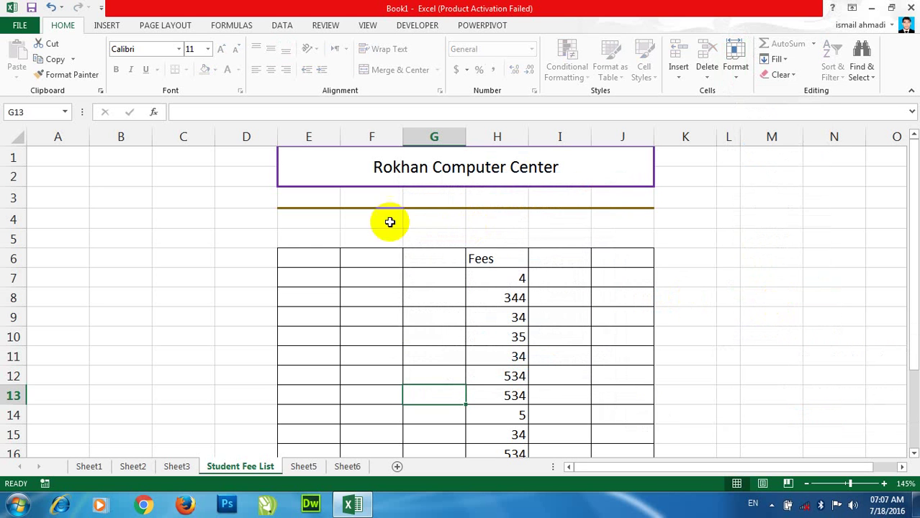
pyautogui.click(180, 467)
pyautogui.moveTo(175, 223); pyautogui.dragTo(482, 415)
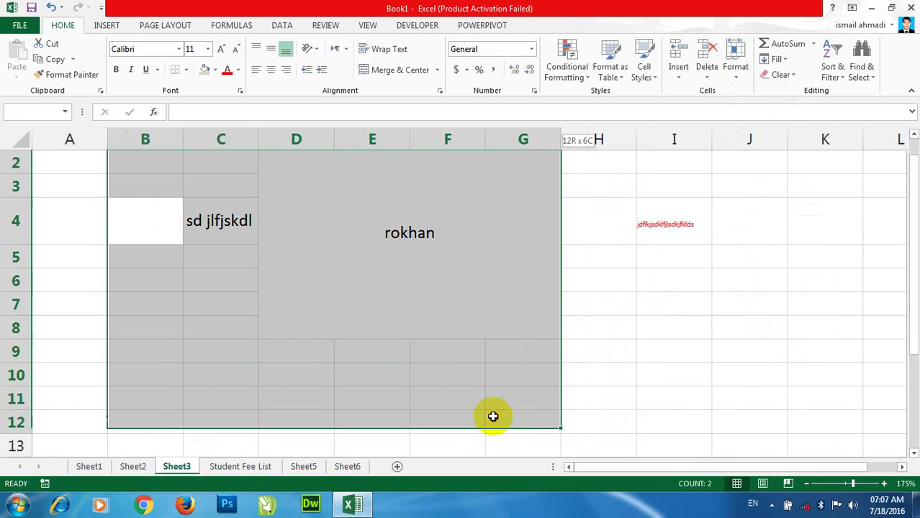
pyautogui.write('eee')
pyautogui.hotkey('ctrl', 'Return')
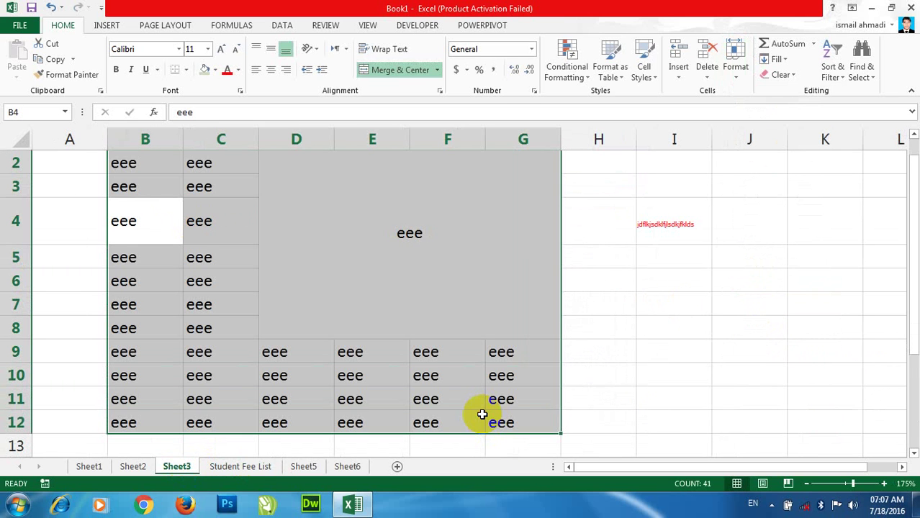
pyautogui.click(599, 328)
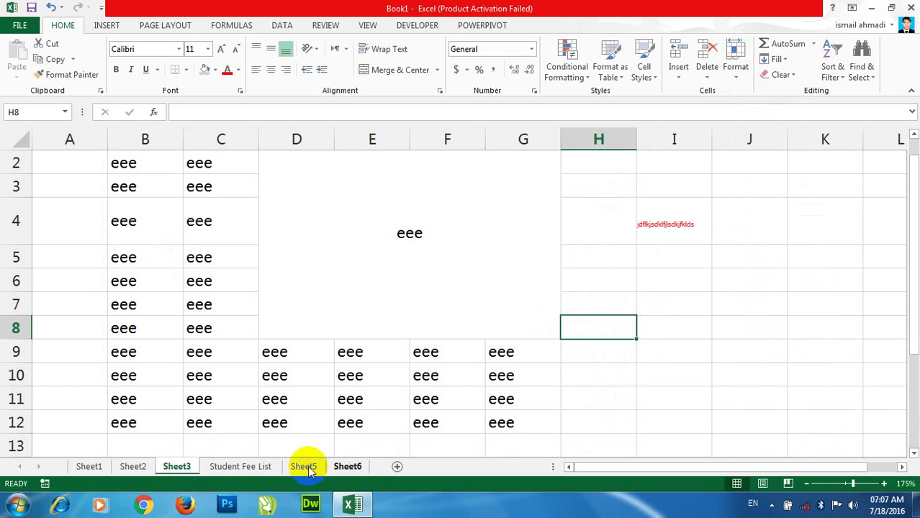
pyautogui.click(238, 466)
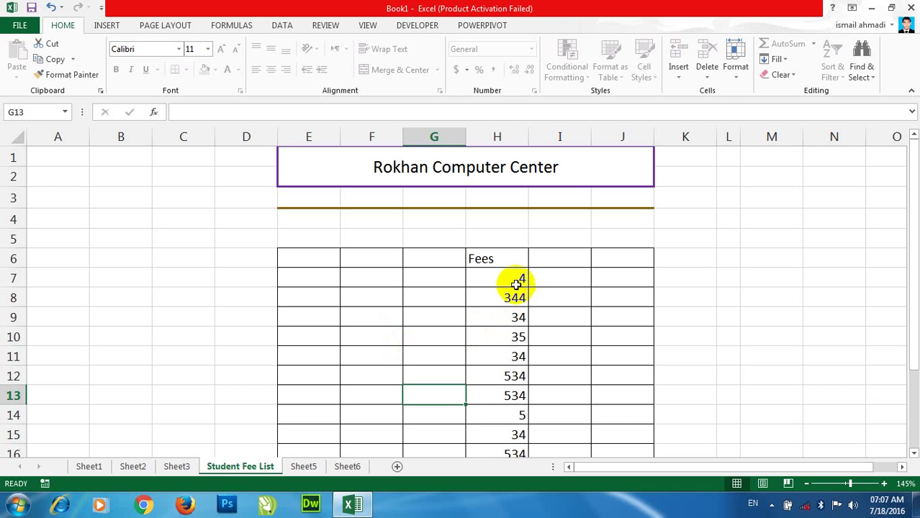
pyautogui.moveTo(156, 245); pyautogui.dragTo(325, 336)
pyautogui.moveTo(371, 297); pyautogui.dragTo(367, 376)
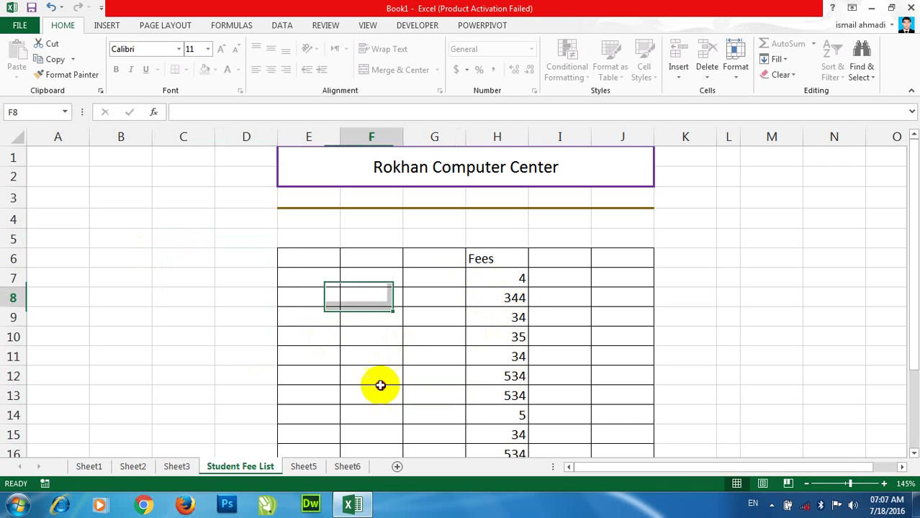
pyautogui.press('Delete')
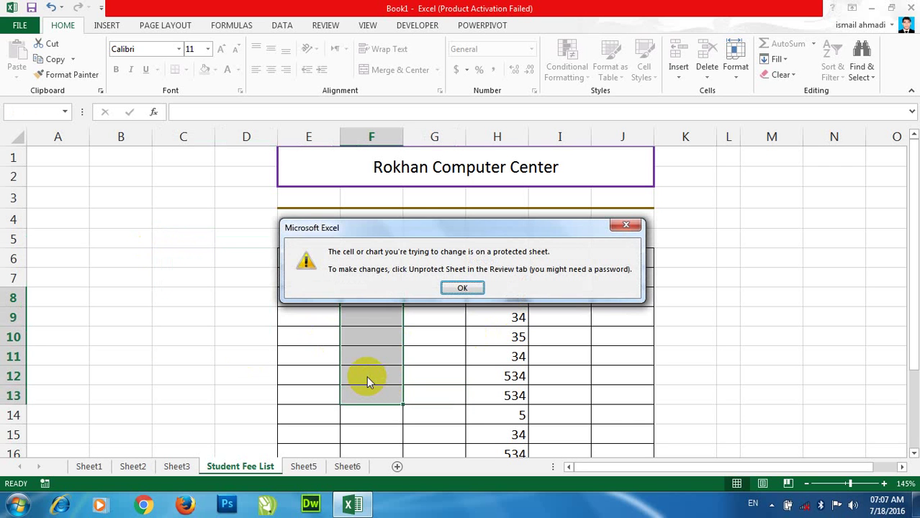
pyautogui.click(456, 288)
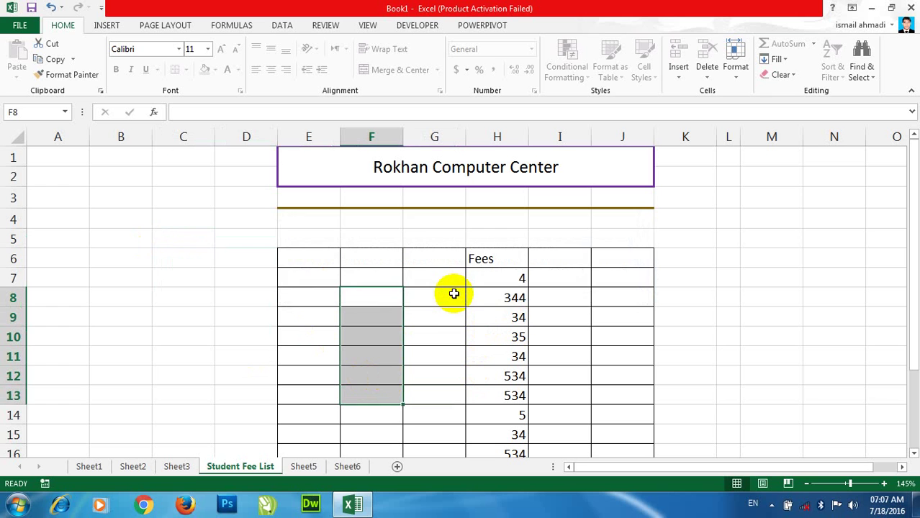
pyautogui.press('Delete')
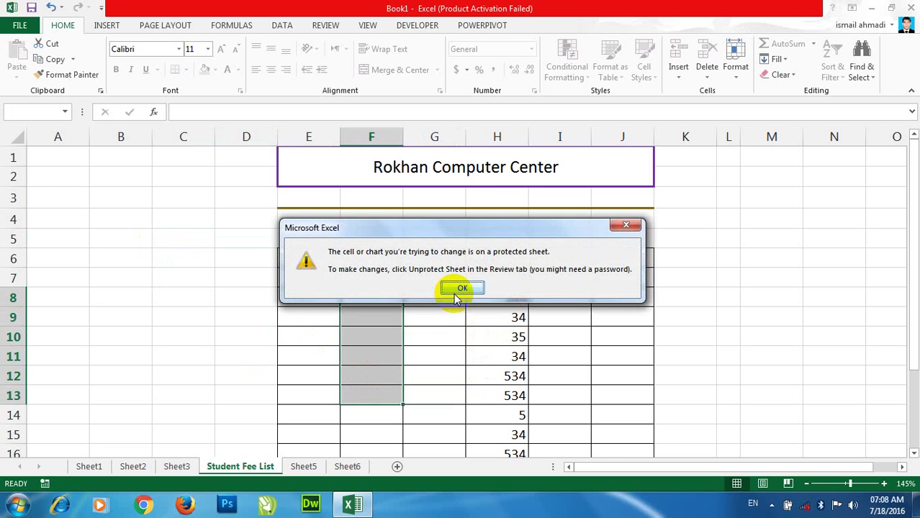
pyautogui.click(459, 289)
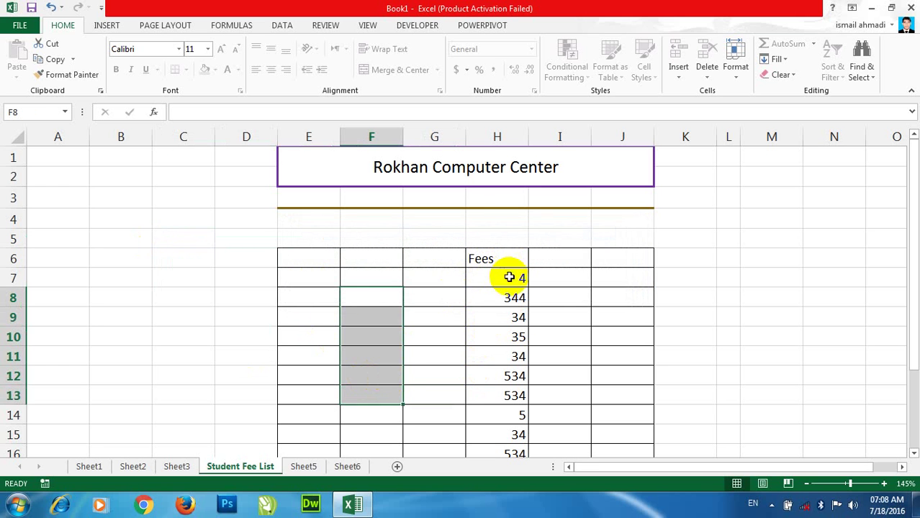
pyautogui.moveTo(510, 278); pyautogui.dragTo(520, 448)
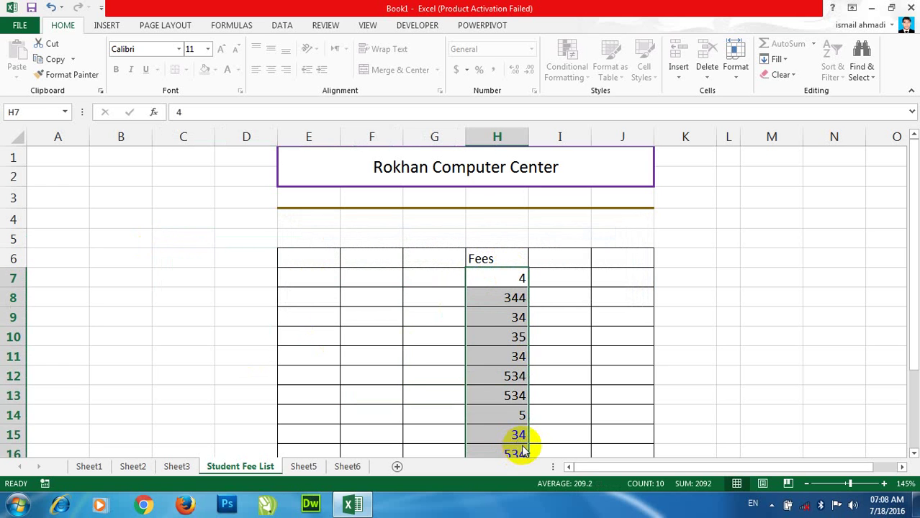
pyautogui.press('Delete')
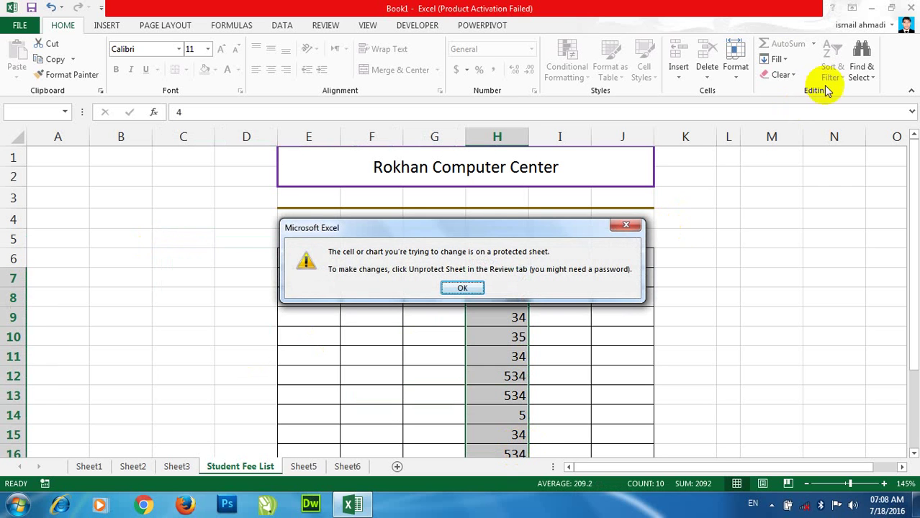
pyautogui.click(467, 287)
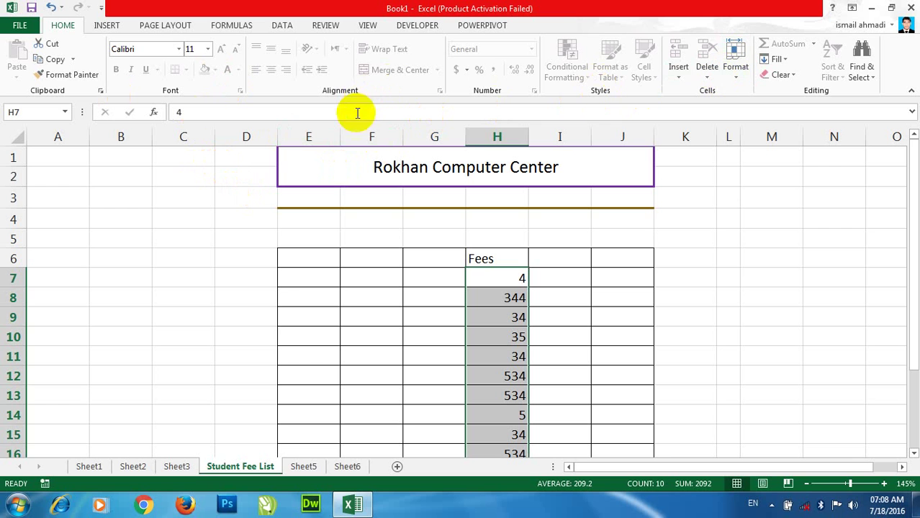
# Step: Unprotect the sheet with its password after one cancelled attempt, then clear the fees in H7:H16
pyautogui.click(736, 79)
pyautogui.click(771, 303)
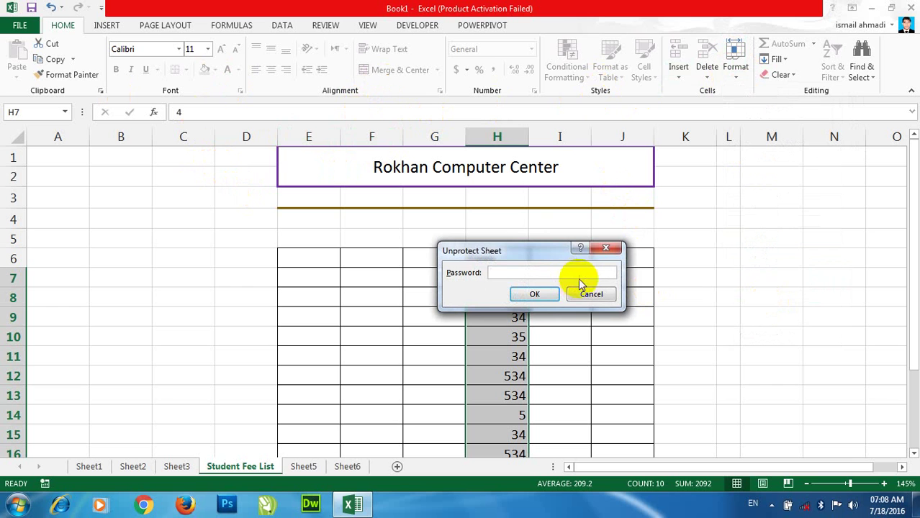
pyautogui.click(589, 294)
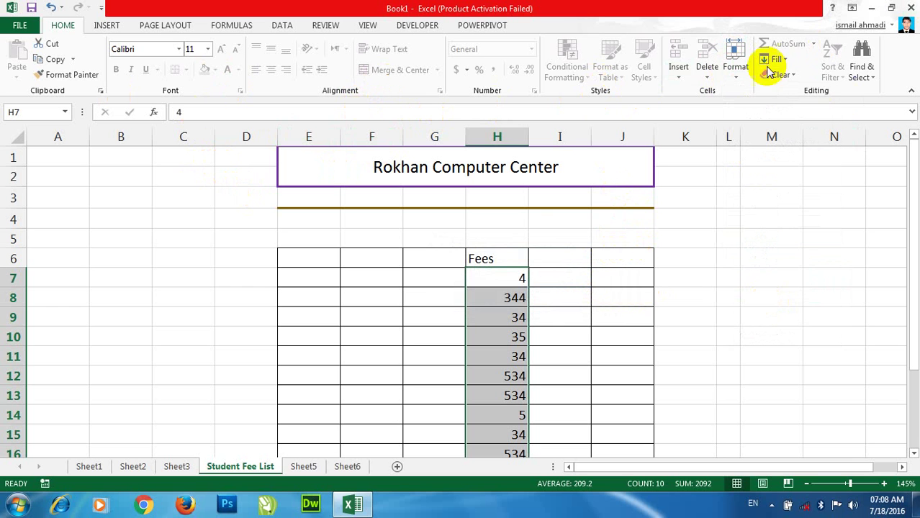
pyautogui.click(736, 72)
pyautogui.click(763, 303)
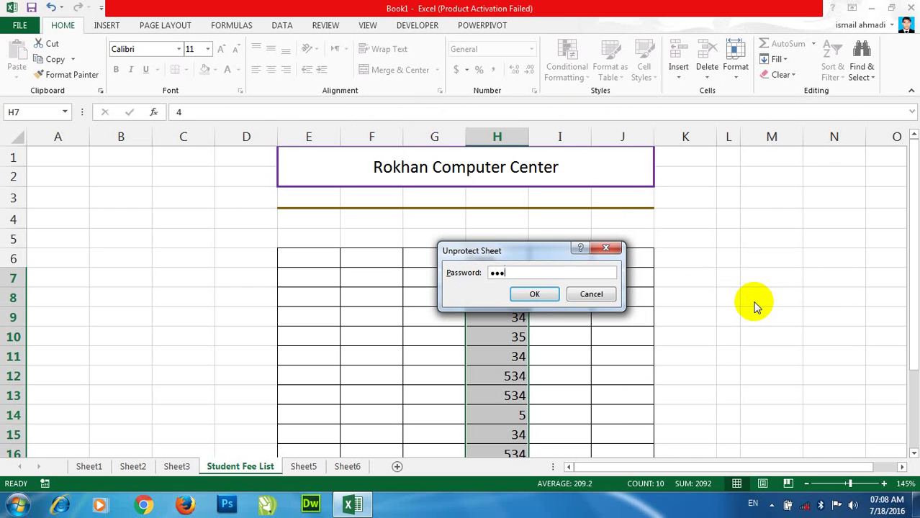
pyautogui.press('Return')
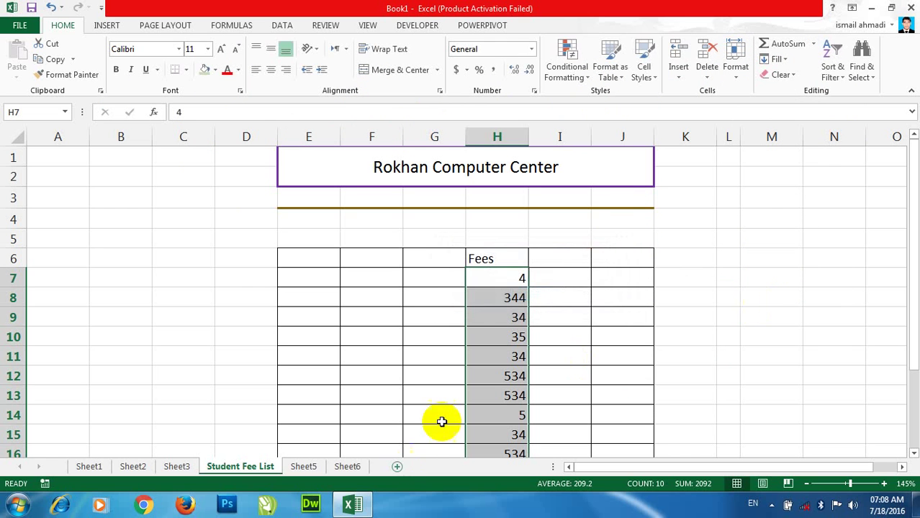
pyautogui.press('Delete')
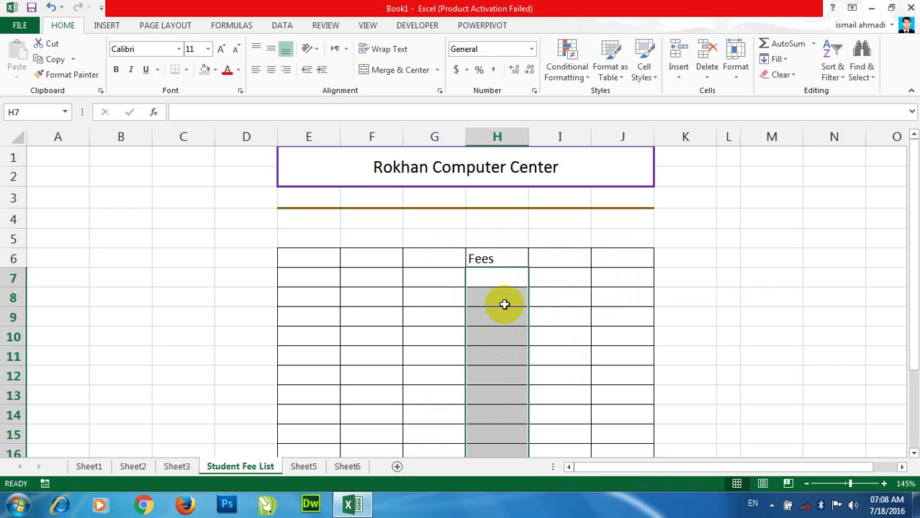
# Step: Fill 23423 into every Fees cell from H7 to H16 with Ctrl+Enter
pyautogui.write('dfs')
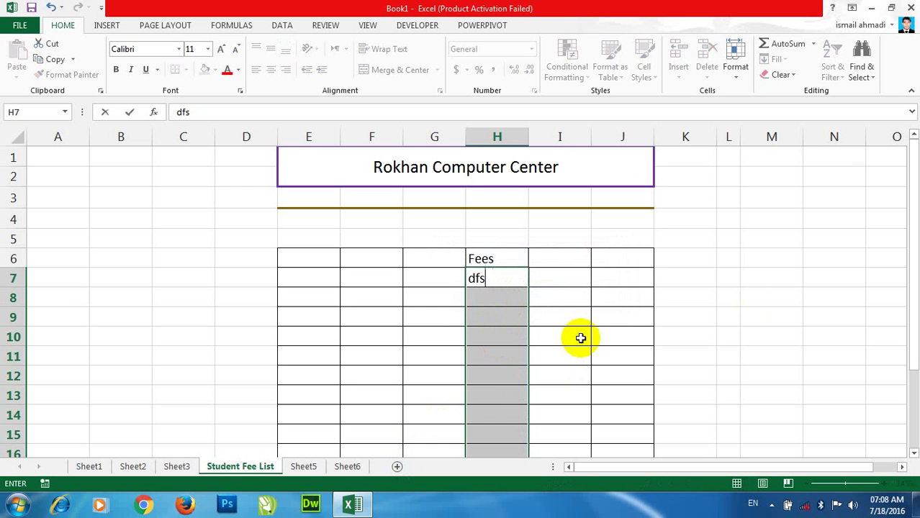
pyautogui.write('23423')
pyautogui.hotkey('ctrl', 'Return')
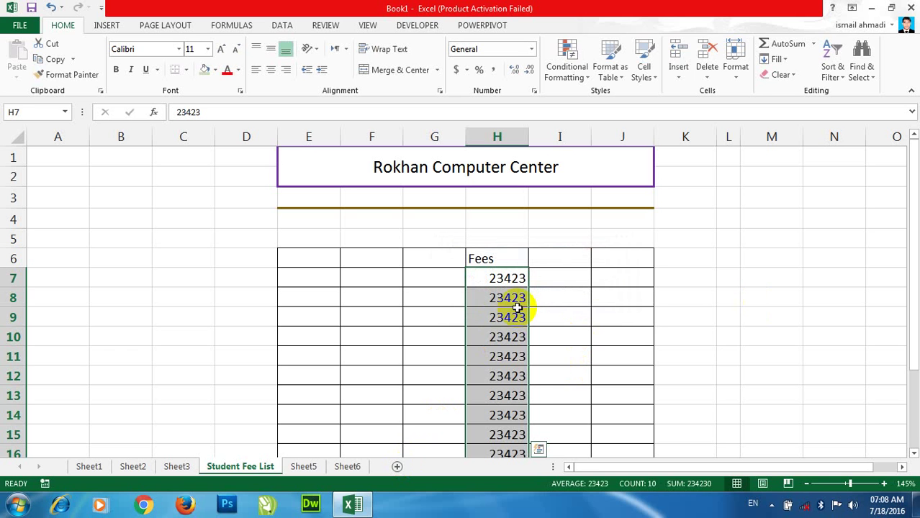
pyautogui.click(569, 323)
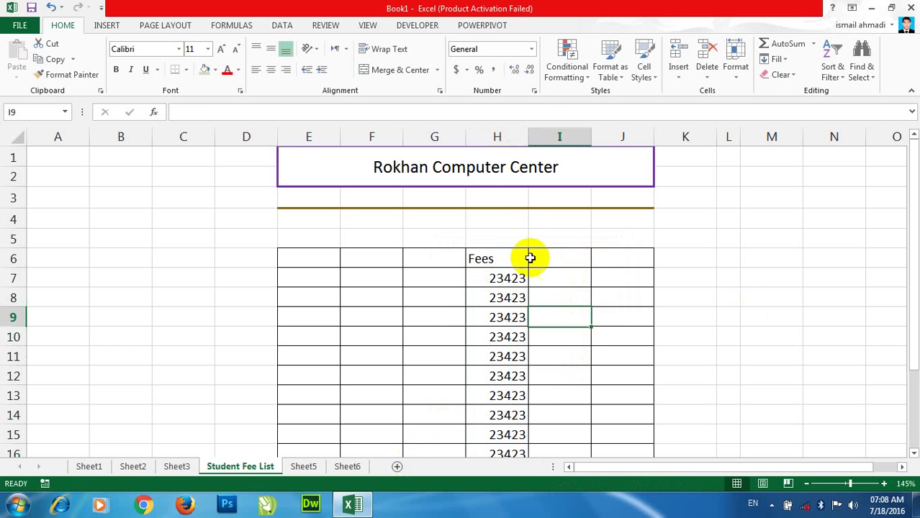
# Step: Review the Format Cells Protection settings without changes, then select A4:C14
pyautogui.click(533, 91)
pyautogui.click(582, 153)
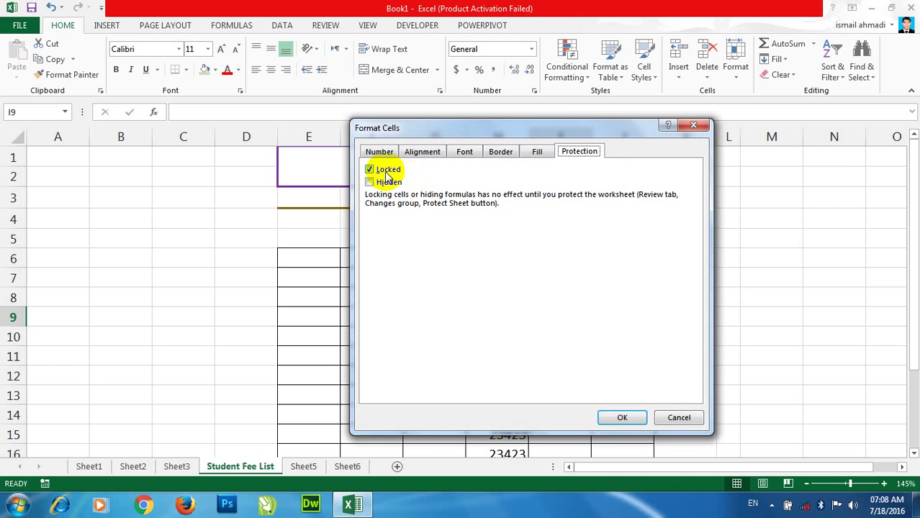
pyautogui.click(677, 419)
pyautogui.click(726, 373)
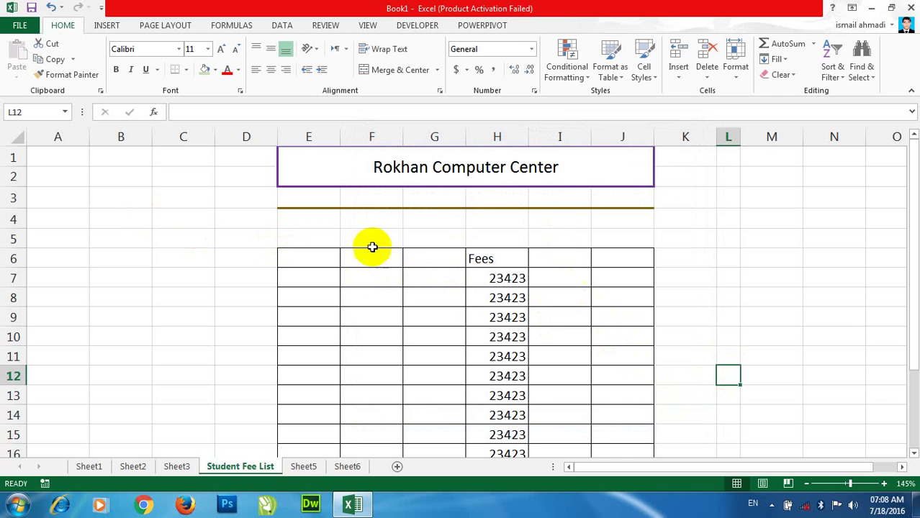
pyautogui.moveTo(68, 223); pyautogui.dragTo(174, 412)
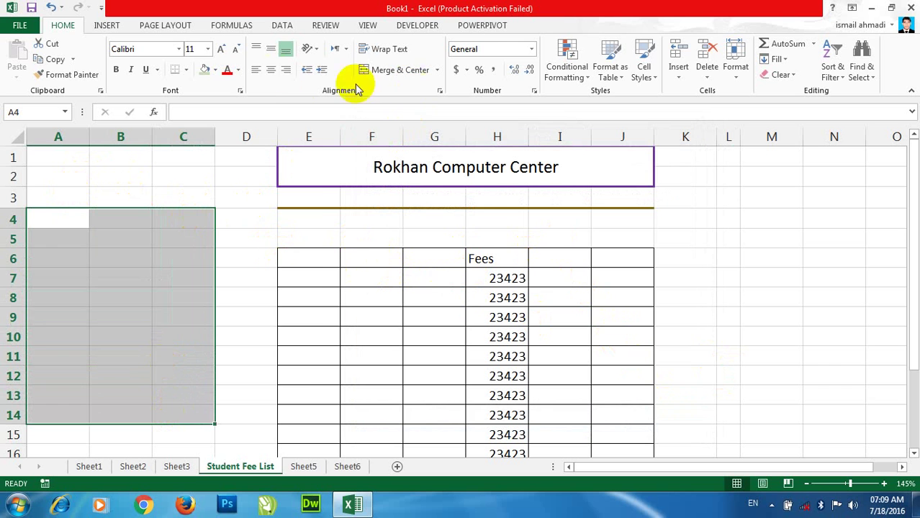
# Step: Apply All Borders to the range A4:C14 and check the result
pyautogui.click(186, 69)
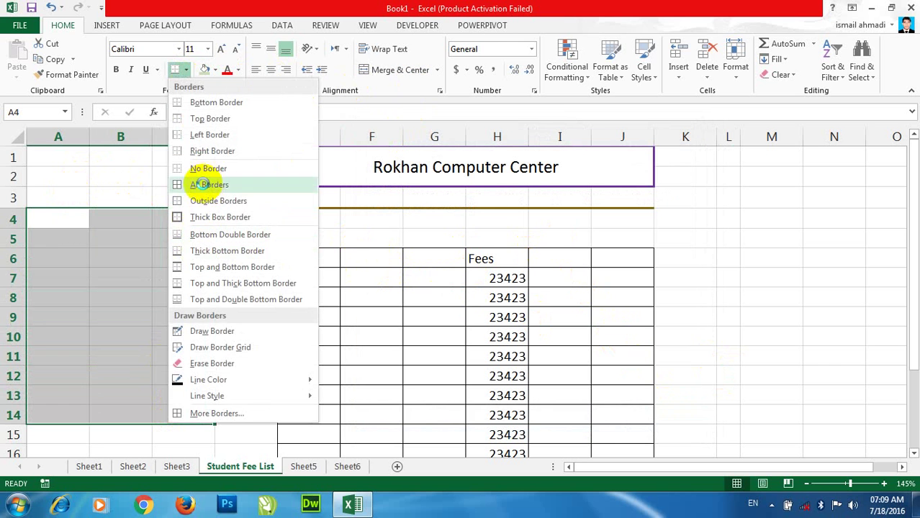
pyautogui.click(195, 178)
pyautogui.click(115, 278)
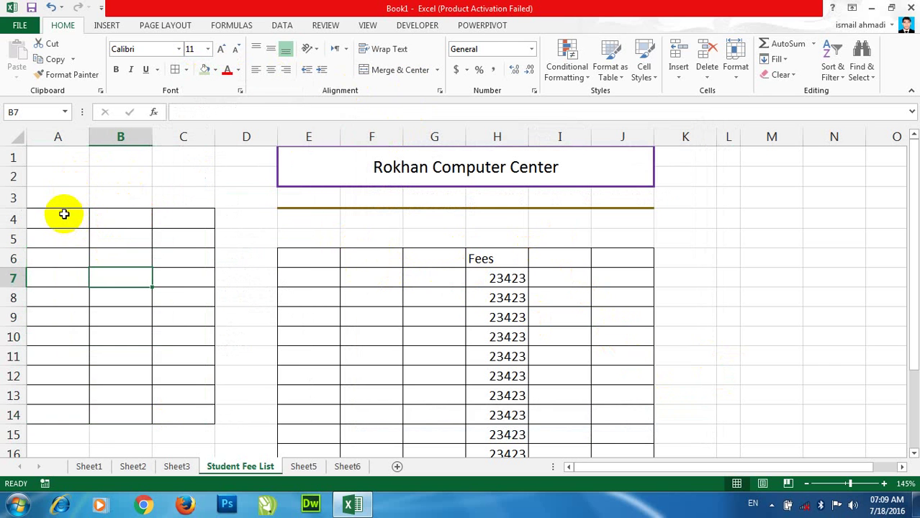
pyautogui.moveTo(71, 225); pyautogui.dragTo(204, 390)
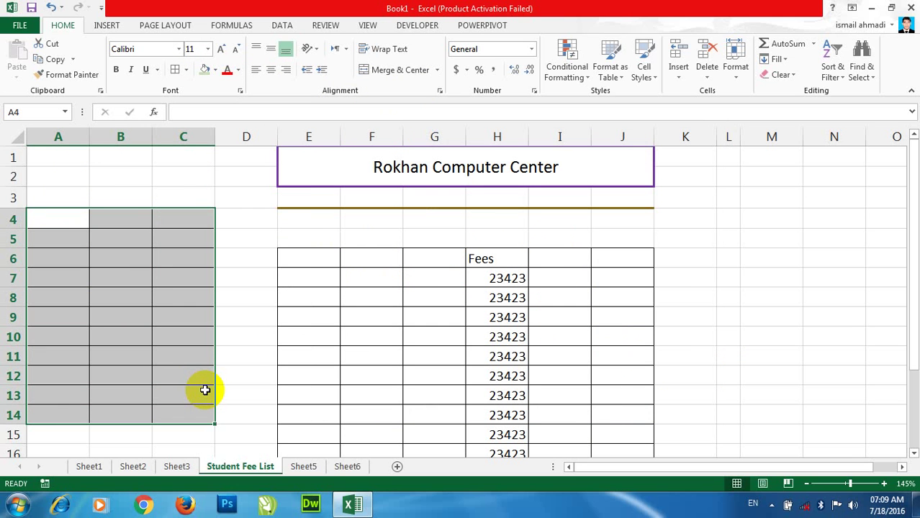
pyautogui.click(158, 344)
# Step: Reselect A4:C14 and bring up its Format Cells Protection settings to clear Locked
pyautogui.click(76, 218)
pyautogui.moveTo(139, 259); pyautogui.dragTo(197, 415)
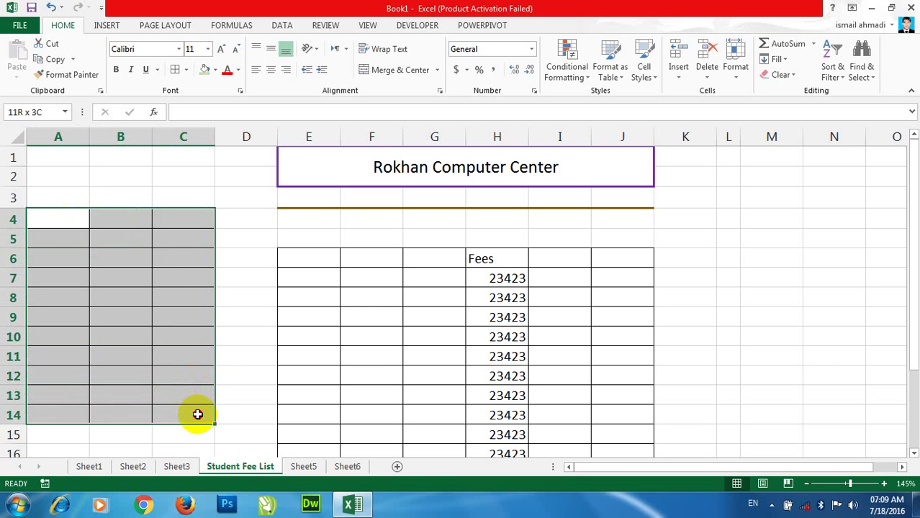
pyautogui.click(535, 92)
pyautogui.click(578, 152)
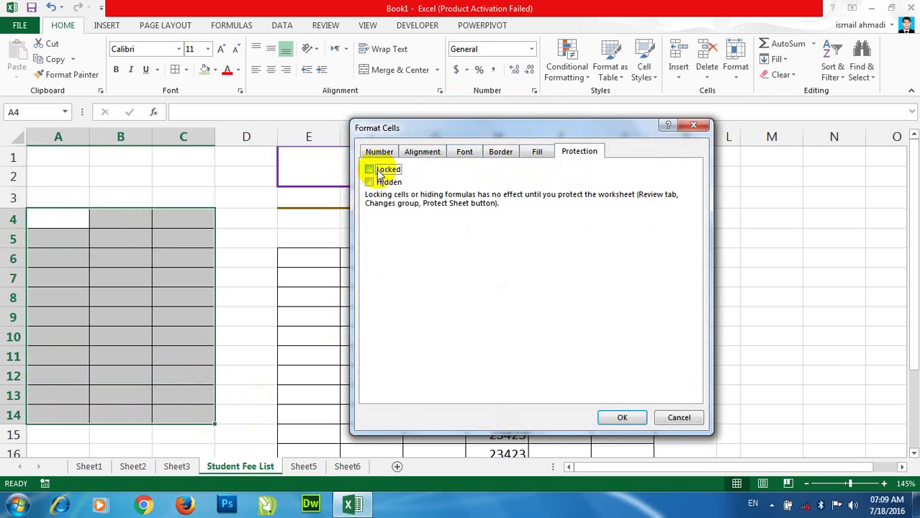
# Step: Apply the unlocked setting to A4:C14 and protect the sheet with a confirmed password
pyautogui.click(618, 418)
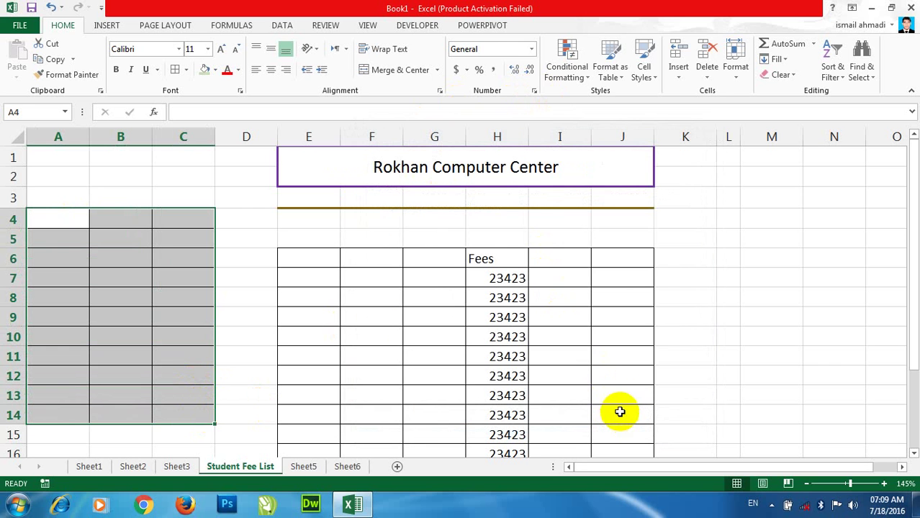
pyautogui.click(735, 57)
pyautogui.click(769, 300)
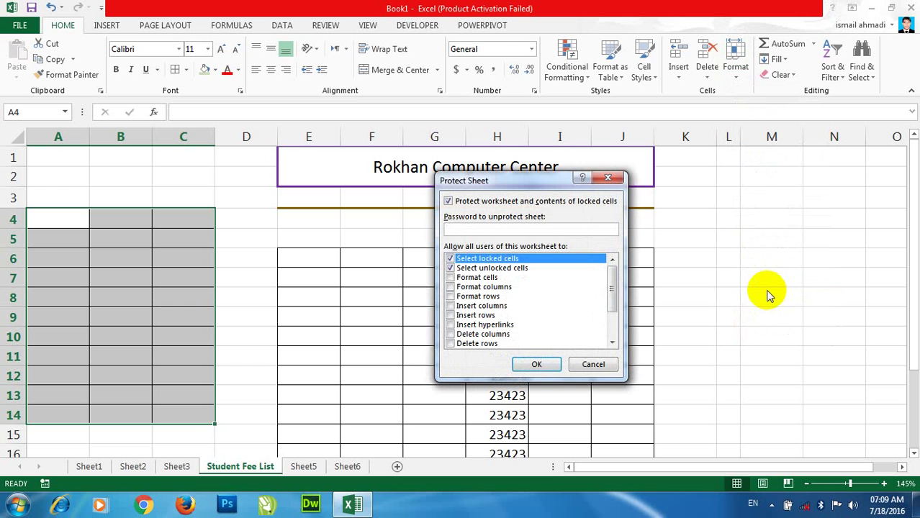
pyautogui.press('Return')
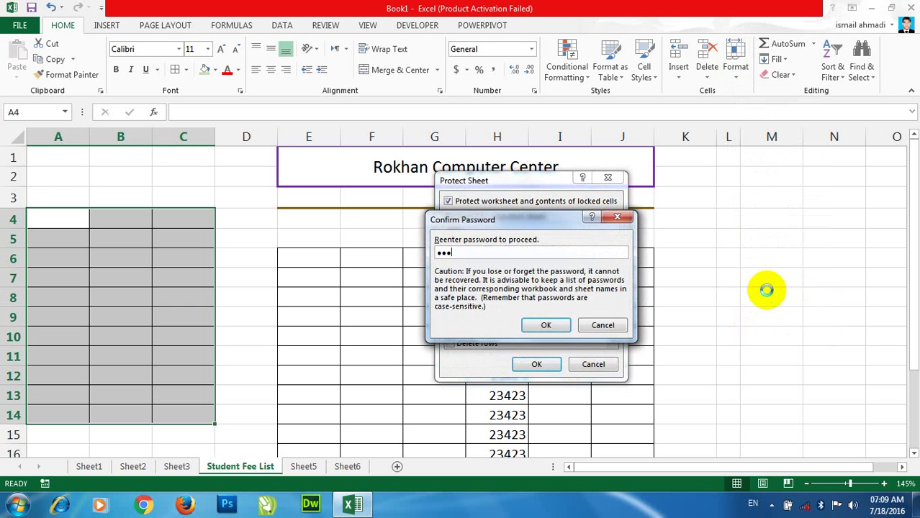
pyautogui.press('Return')
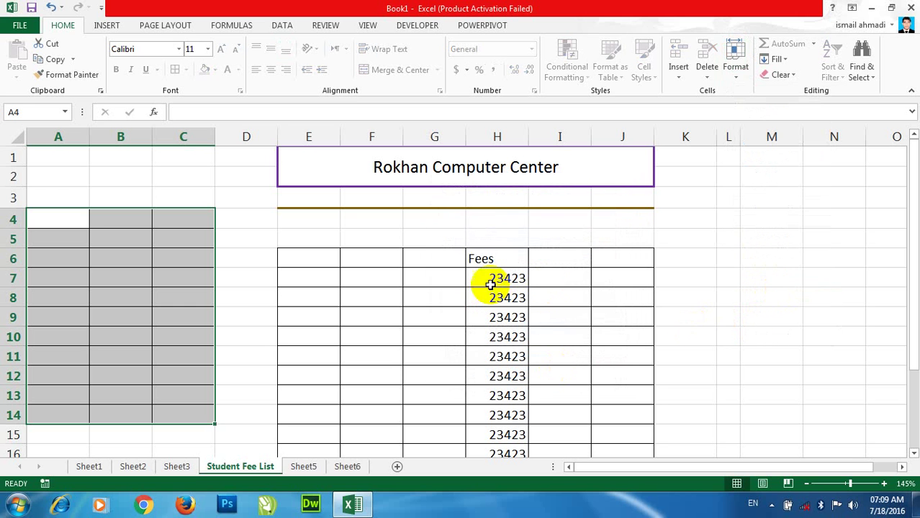
# Step: Confirm the locked title cell E1 and the Fees column reject edits
pyautogui.click(466, 173)
pyautogui.doubleClick(468, 173)
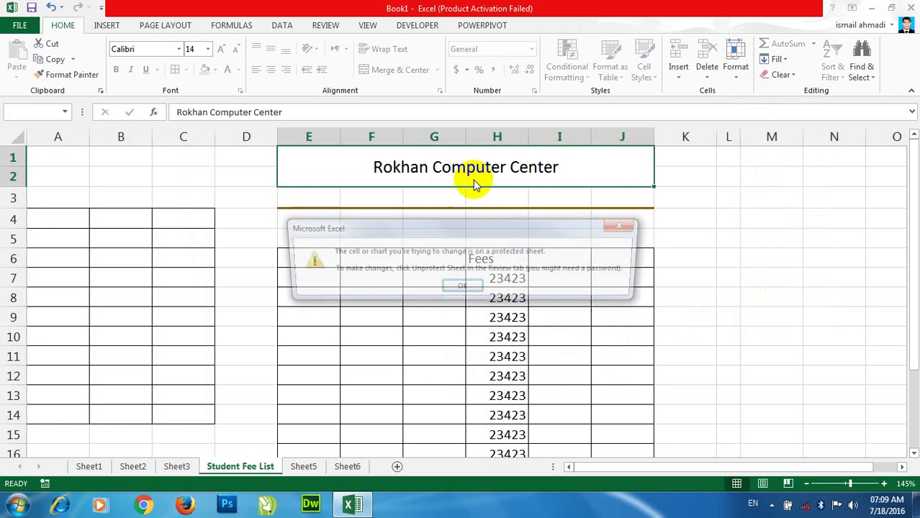
pyautogui.click(476, 285)
pyautogui.moveTo(508, 277); pyautogui.dragTo(528, 445)
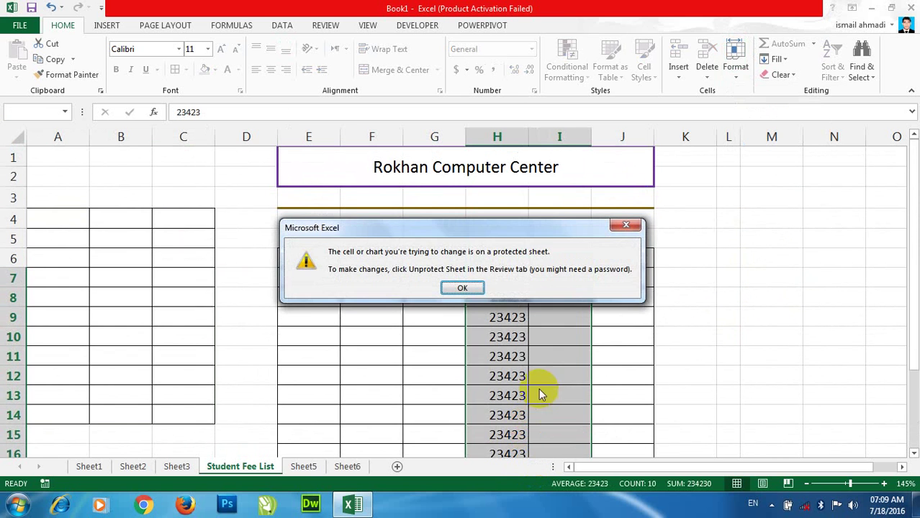
pyautogui.click(463, 289)
pyautogui.click(371, 298)
# Step: Fill test entries into the unlocked A4:C14 with Ctrl+Enter, then clear them
pyautogui.moveTo(60, 219); pyautogui.dragTo(191, 414)
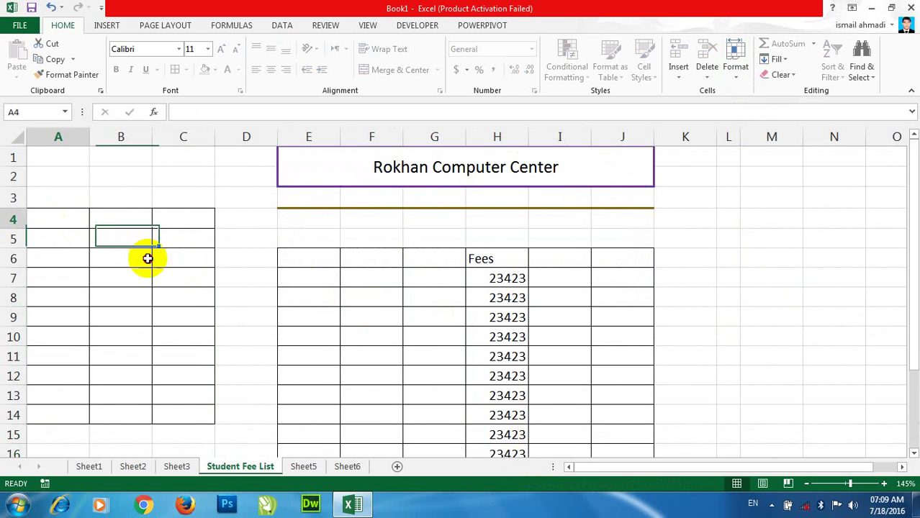
pyautogui.write('dfgg')
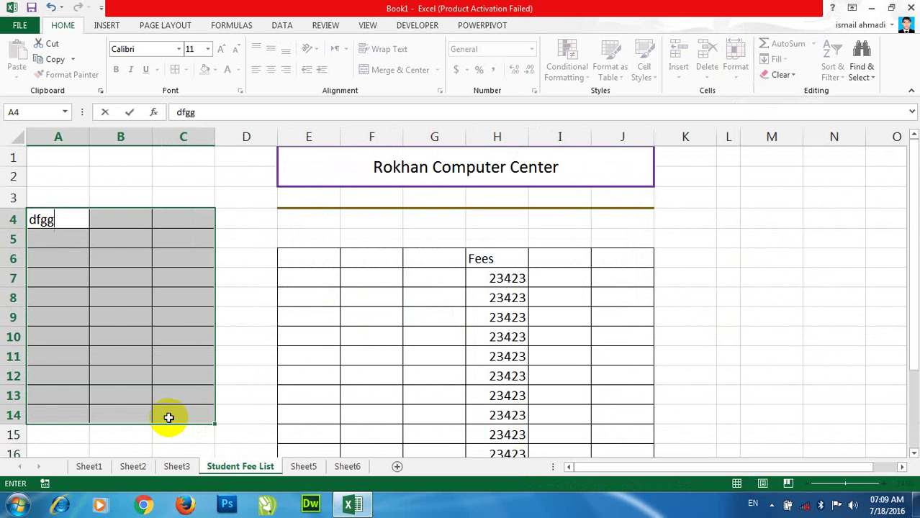
pyautogui.hotkey('ctrl', 'Return')
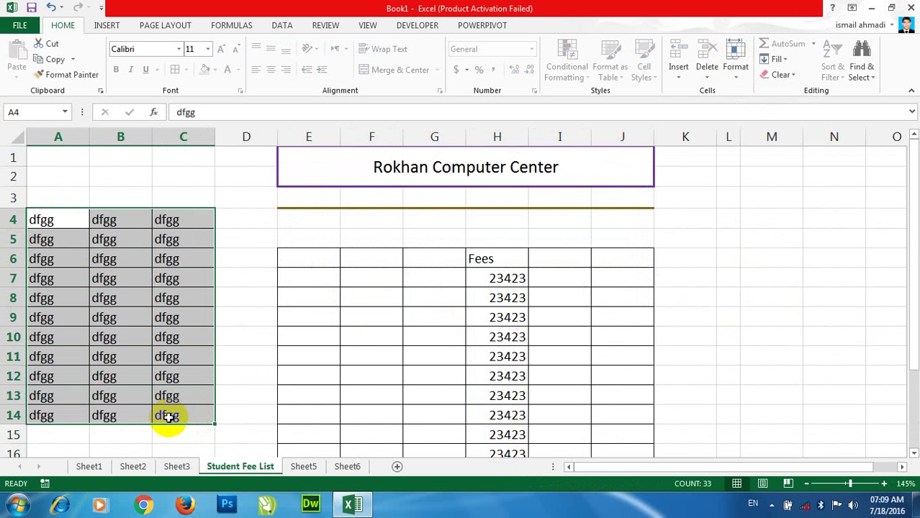
pyautogui.write('345345')
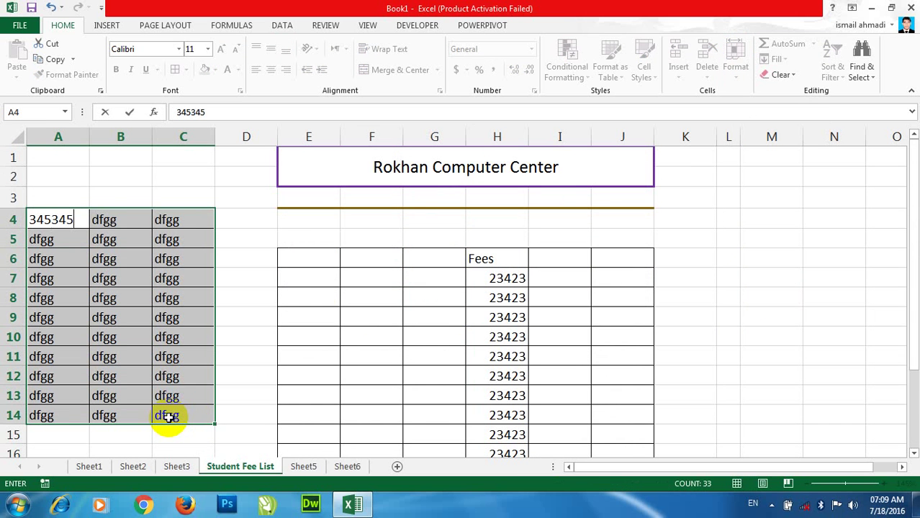
pyautogui.hotkey('ctrl', 'Return')
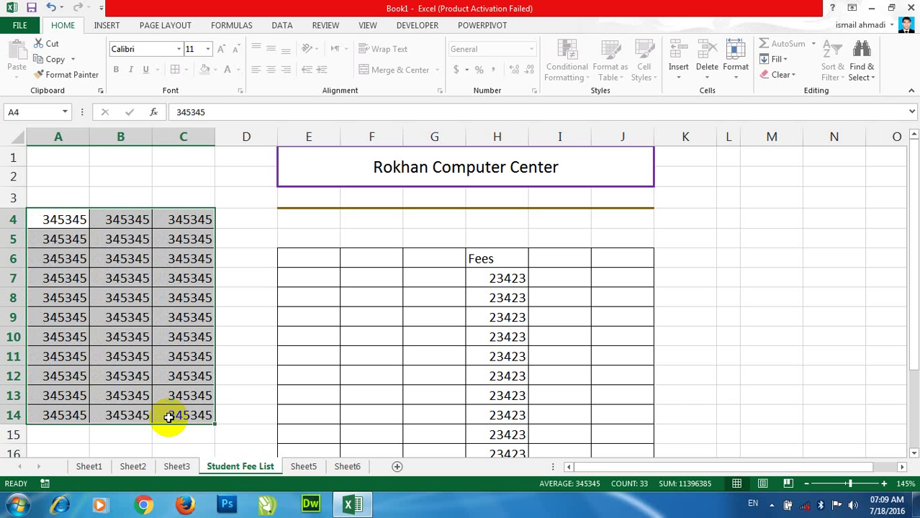
pyautogui.press('Delete')
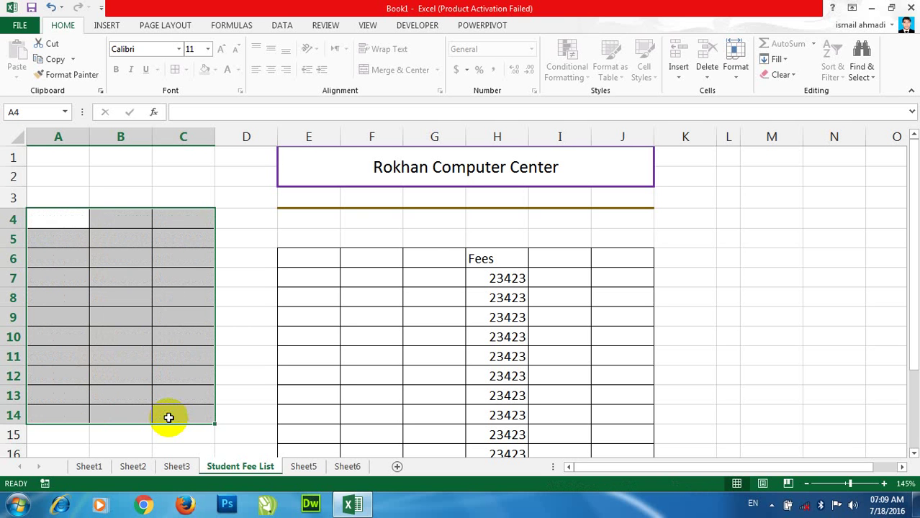
# Step: Select the bordered input range A4:C14
pyautogui.click(159, 191)
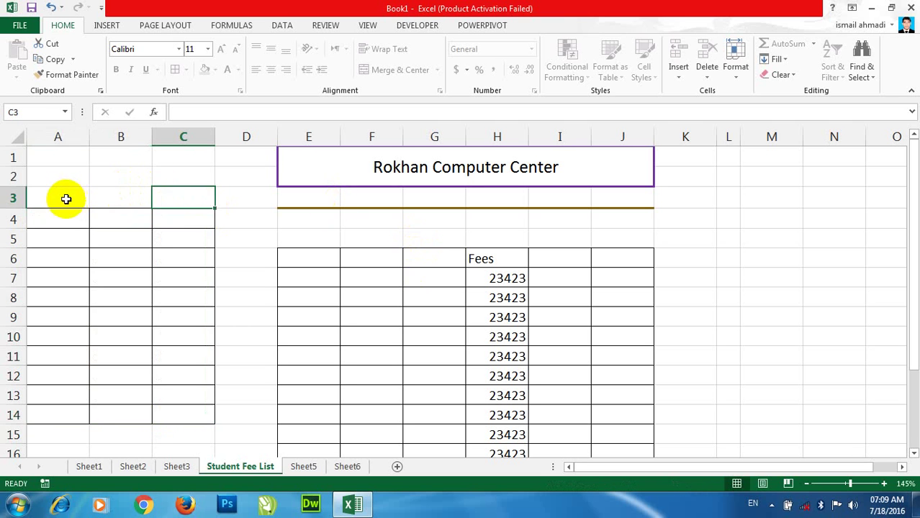
pyautogui.moveTo(68, 197)
pyautogui.mouseDown()
pyautogui.moveTo(95, 155)
pyautogui.moveTo(231, 160)
pyautogui.mouseUp()
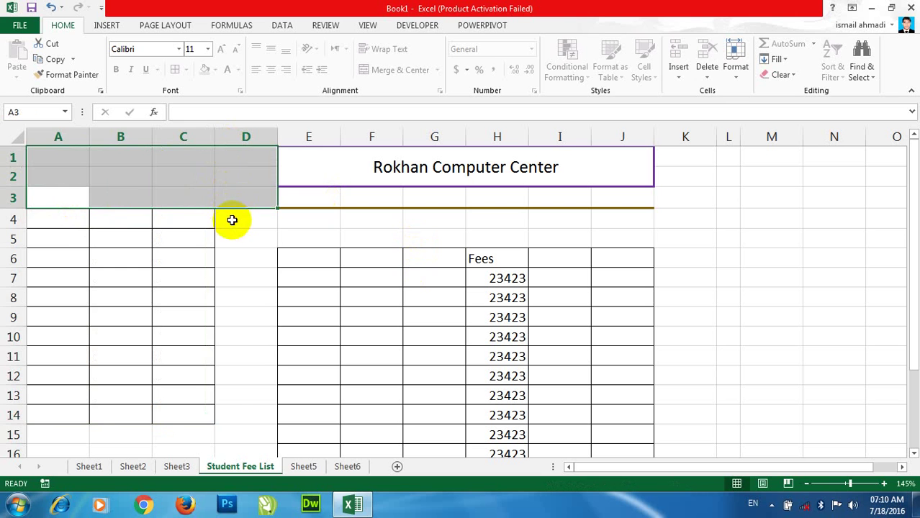
pyautogui.moveTo(232, 220); pyautogui.dragTo(284, 429)
pyautogui.moveTo(39, 436); pyautogui.dragTo(183, 455)
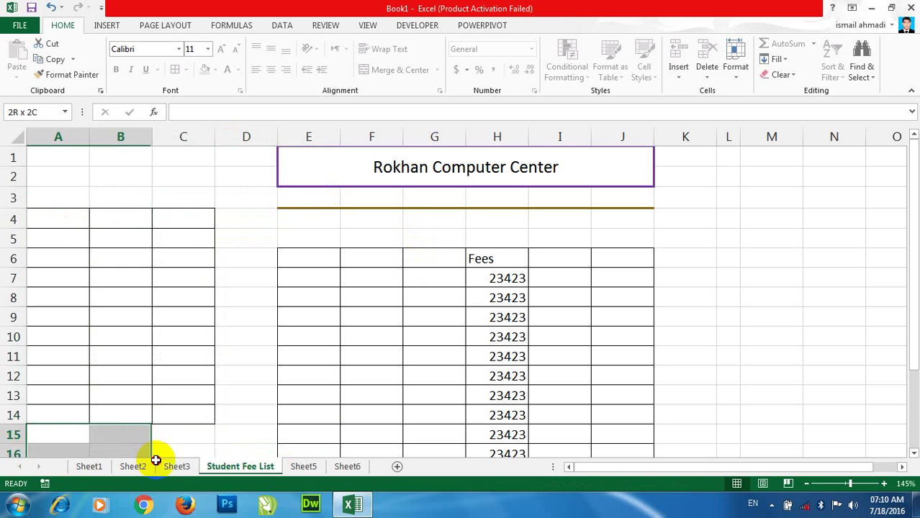
pyautogui.moveTo(691, 446); pyautogui.dragTo(688, 414)
pyautogui.moveTo(189, 371); pyautogui.dragTo(54, 183)
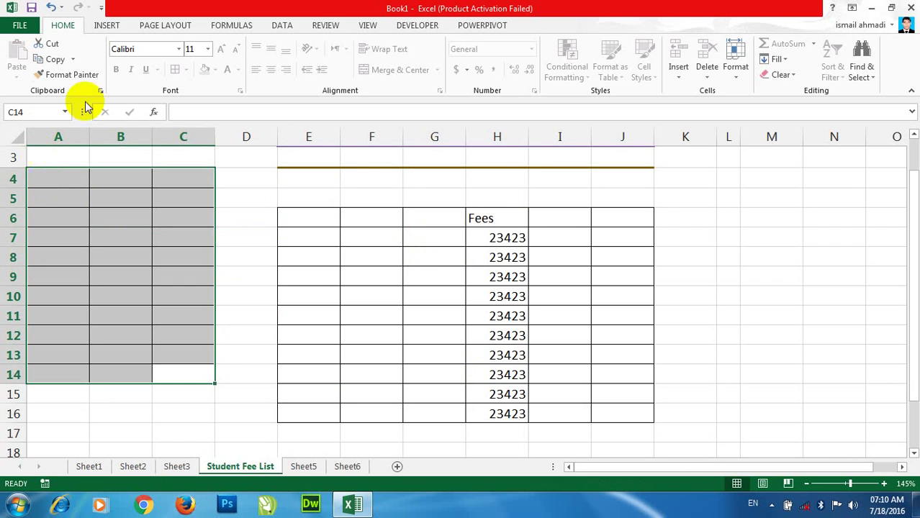
# Step: Unprotect the Student Fee List sheet by entering its password
pyautogui.click(736, 72)
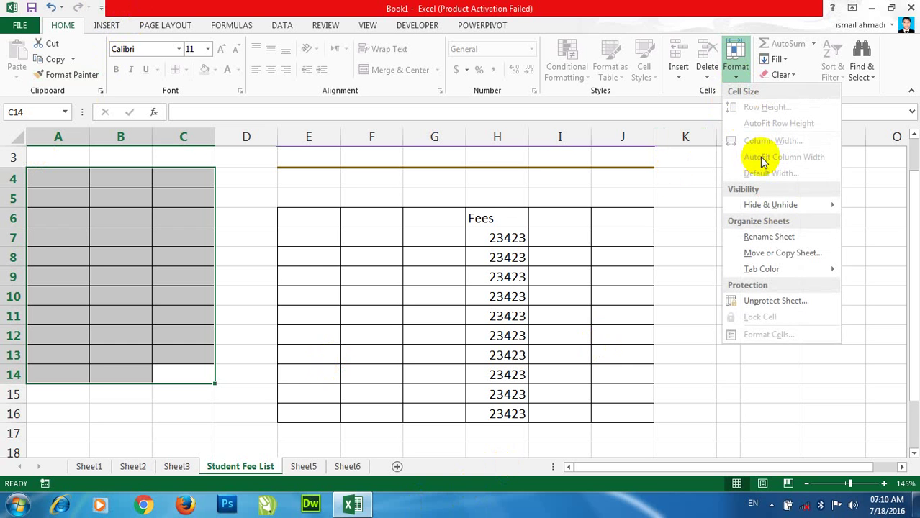
pyautogui.click(768, 302)
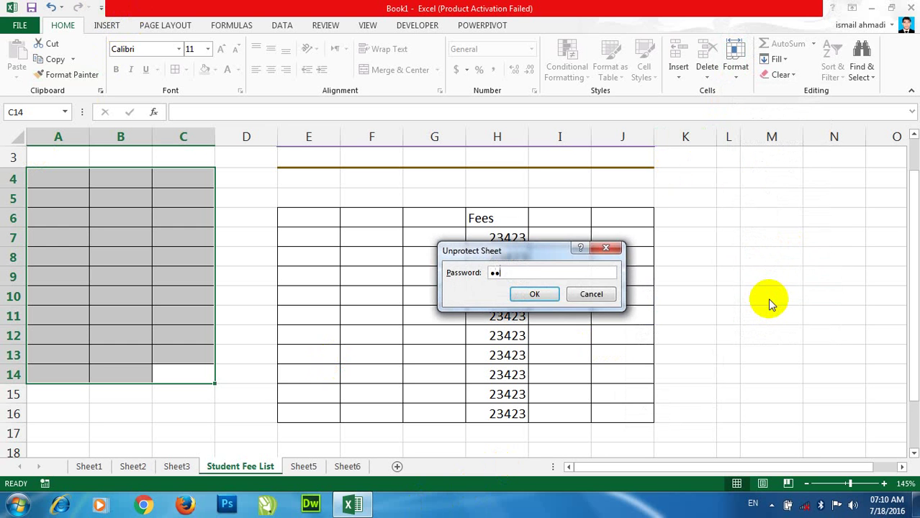
pyautogui.press('Return')
pyautogui.click(541, 427)
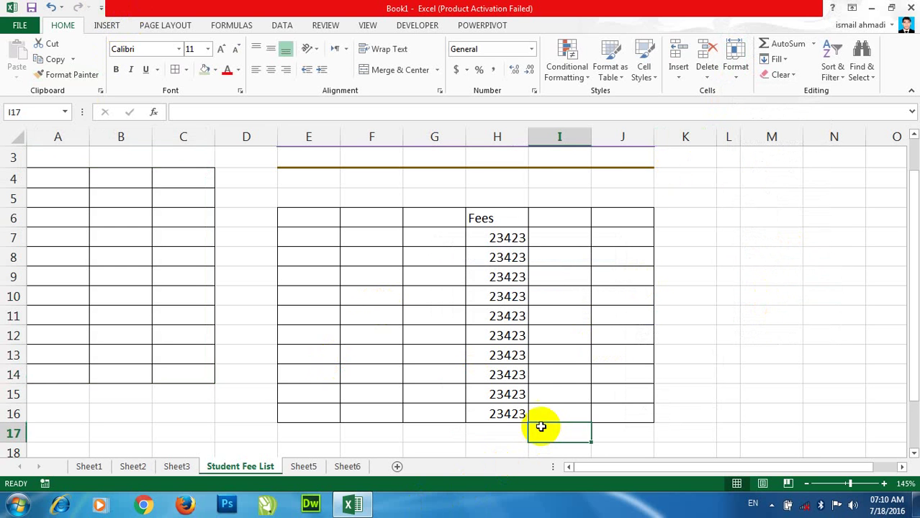
pyautogui.click(499, 415)
# Step: Enter the label Total in G16
pyautogui.click(445, 416)
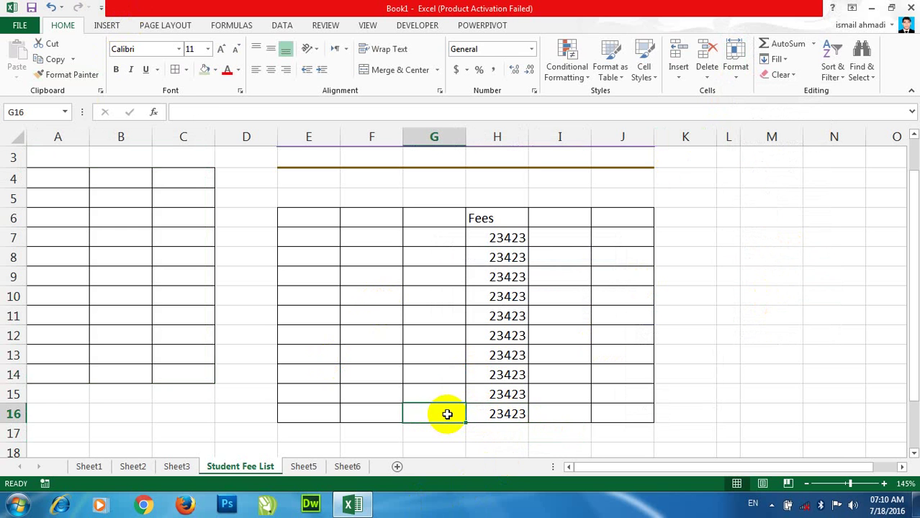
pyautogui.write('Tota')
pyautogui.press('Up')
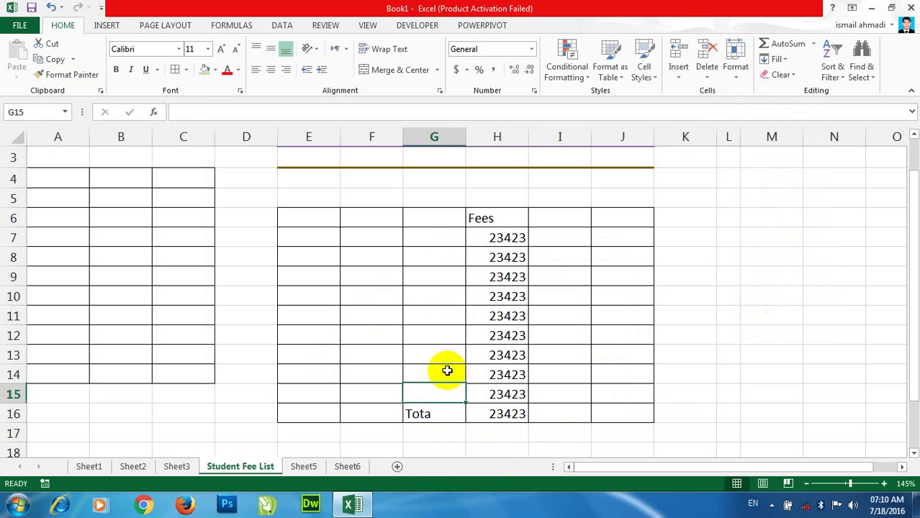
pyautogui.doubleClick(434, 416)
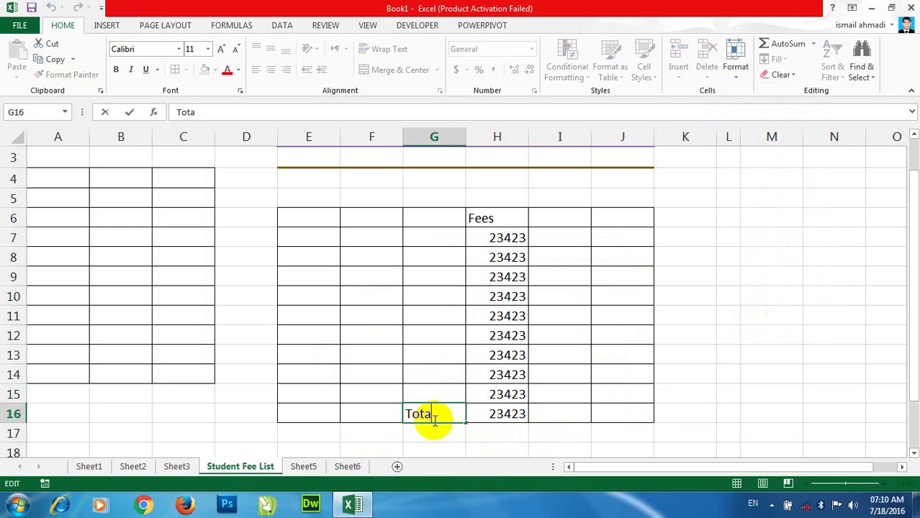
pyautogui.click(499, 415)
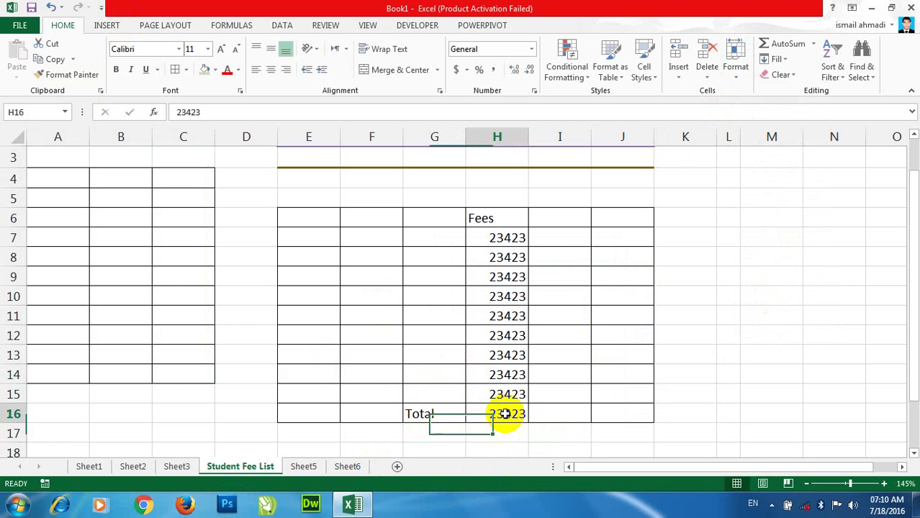
# Step: Insert =SUM(H7:H15) in H16 with AutoSum, showing 210807, and select the G16:H16 Total row
pyautogui.hotkey('alt', '=')
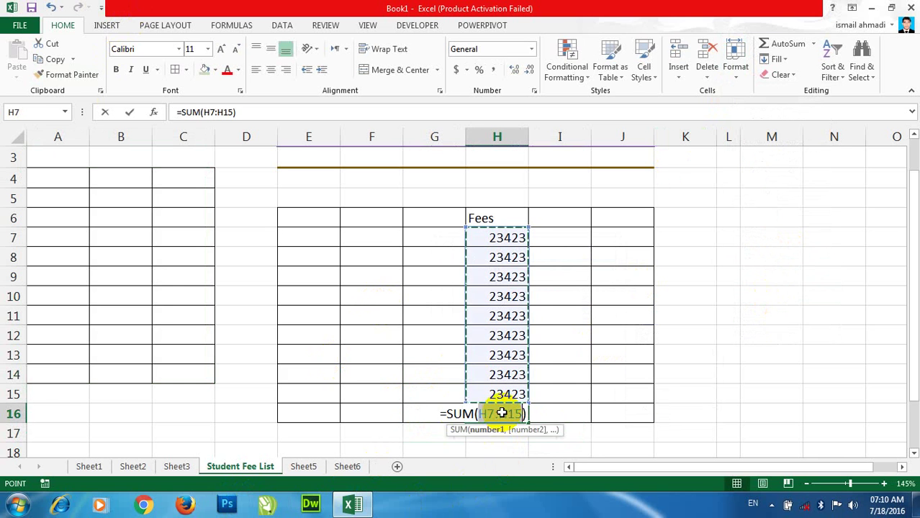
pyautogui.press('Return')
pyautogui.click(499, 411)
pyautogui.moveTo(462, 414); pyautogui.dragTo(507, 414)
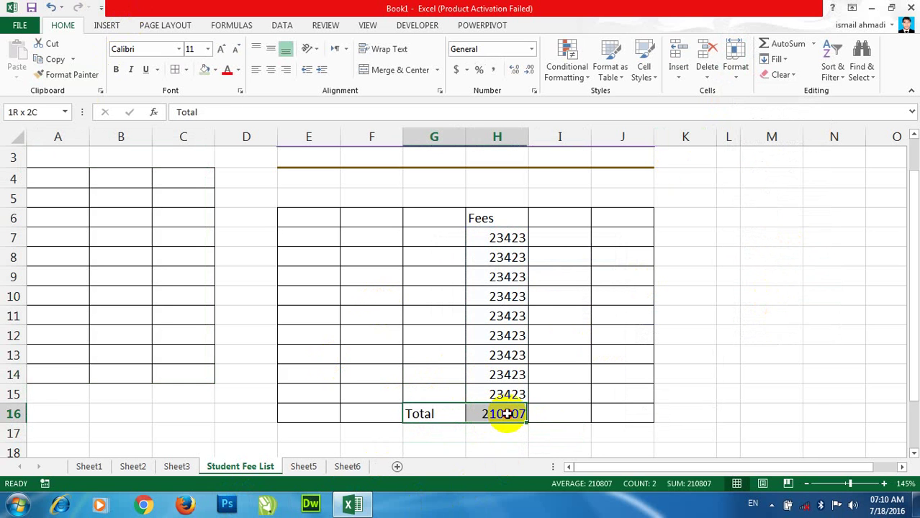
pyautogui.click(496, 414)
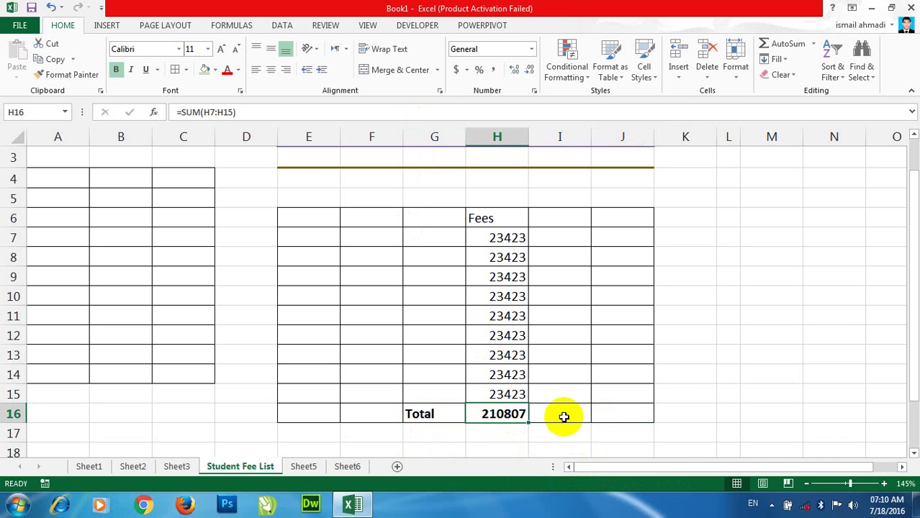
pyautogui.click(565, 407)
pyautogui.click(501, 416)
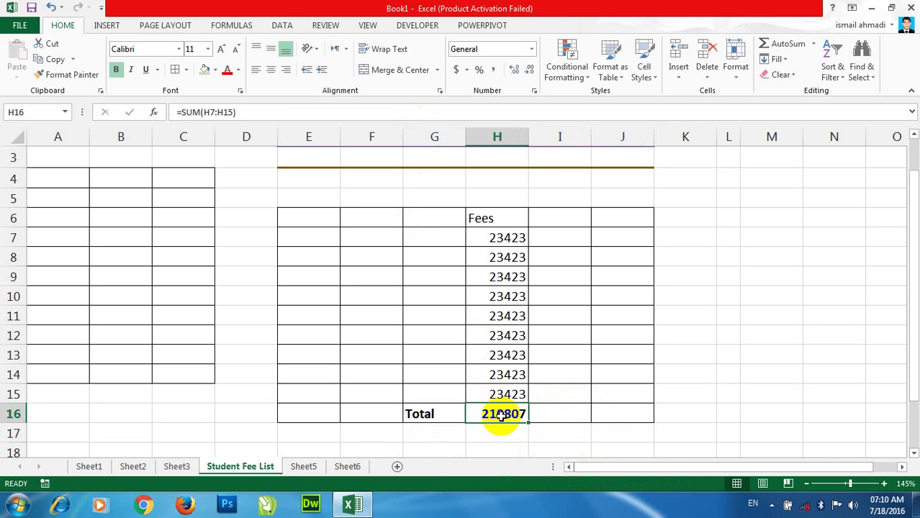
pyautogui.click(566, 412)
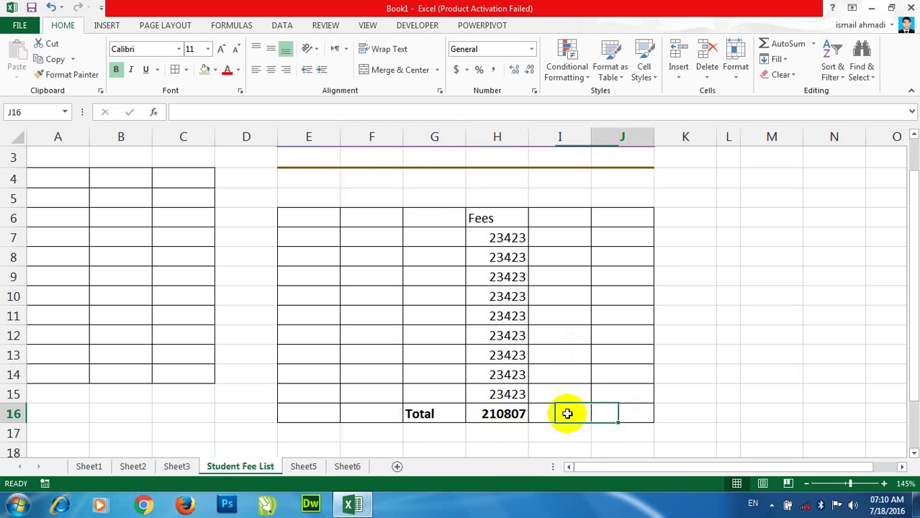
pyautogui.click(502, 414)
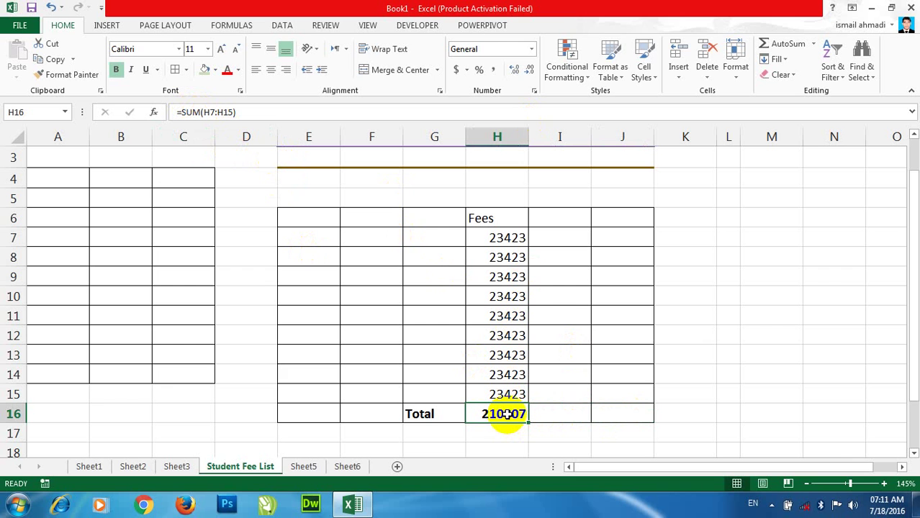
# Step: Mark H16 as Hidden in the Format Cells Protection settings
pyautogui.click(534, 90)
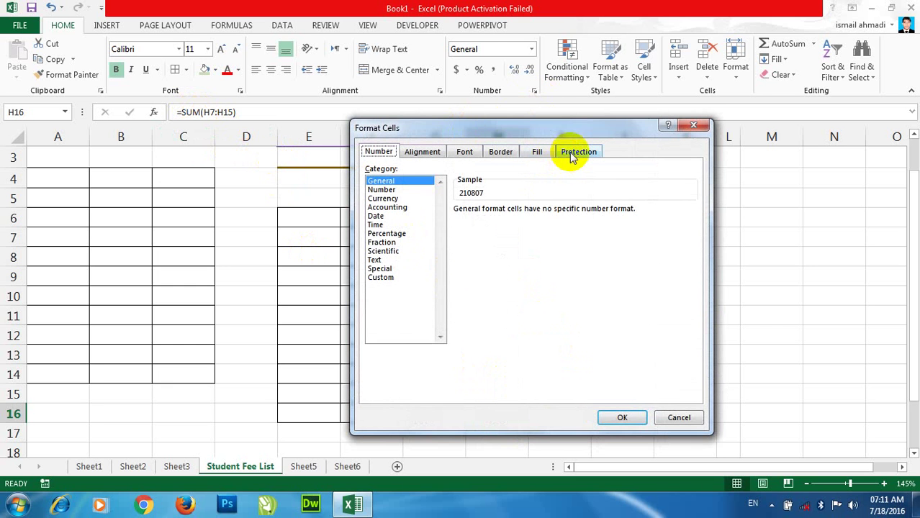
pyautogui.click(573, 152)
pyautogui.click(393, 183)
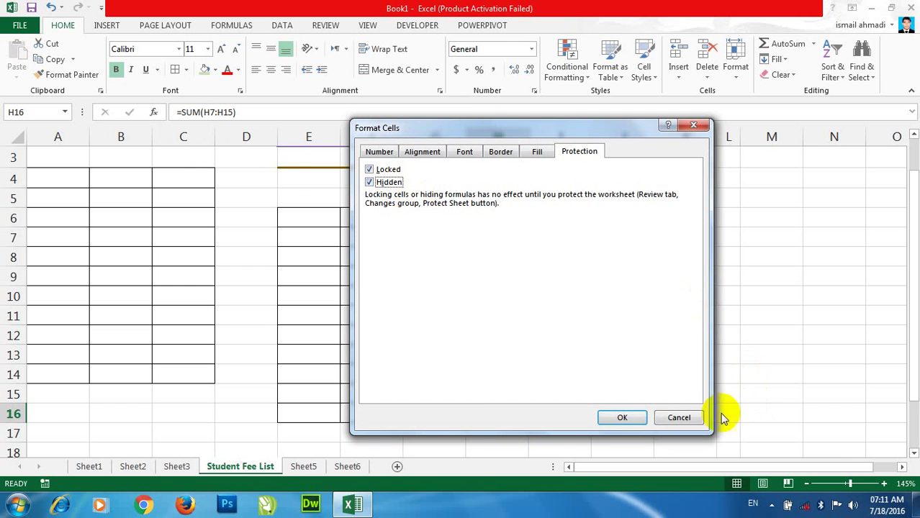
pyautogui.click(624, 418)
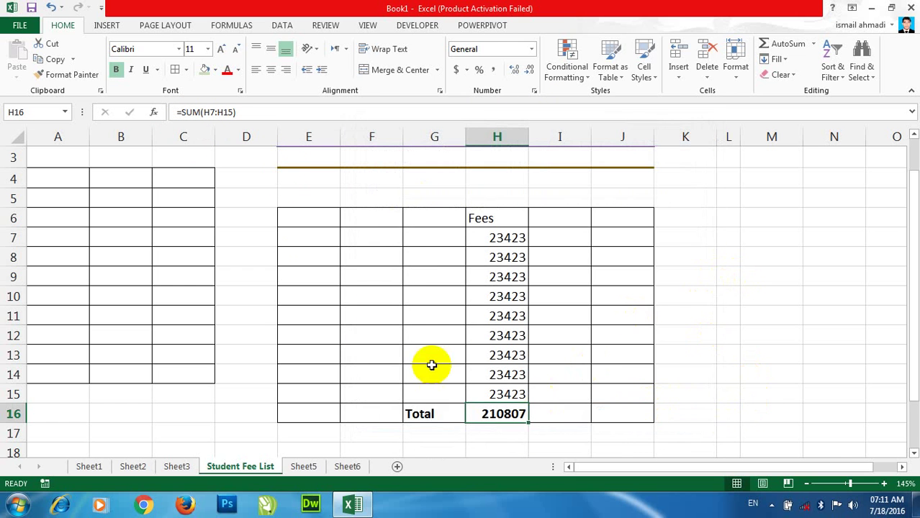
# Step: Protect the sheet with a confirmed password and verify H16's formula is hidden
pyautogui.click(736, 68)
pyautogui.click(771, 303)
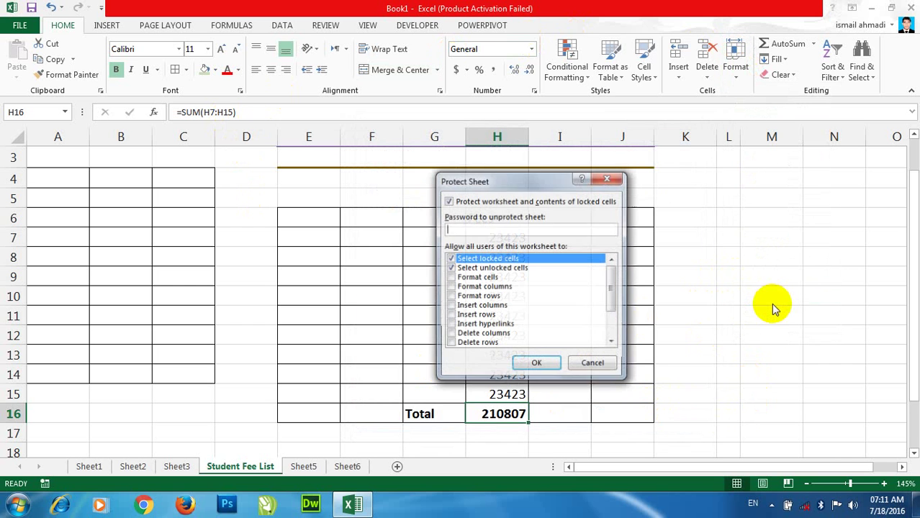
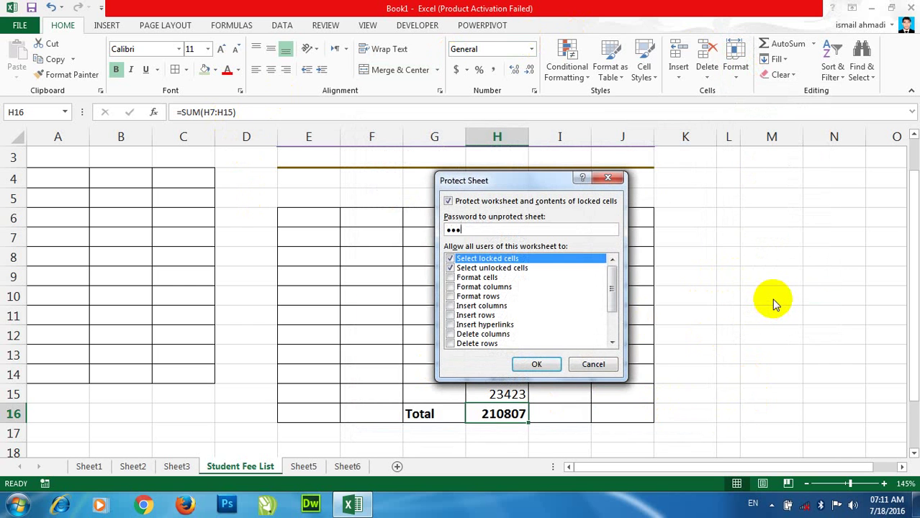
pyautogui.press('Return')
pyautogui.press('Return')
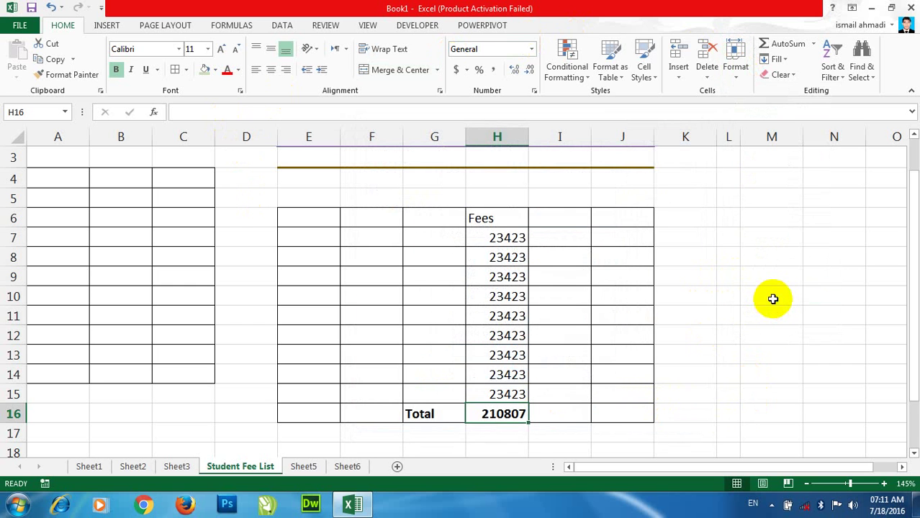
pyautogui.click(612, 333)
pyautogui.click(495, 413)
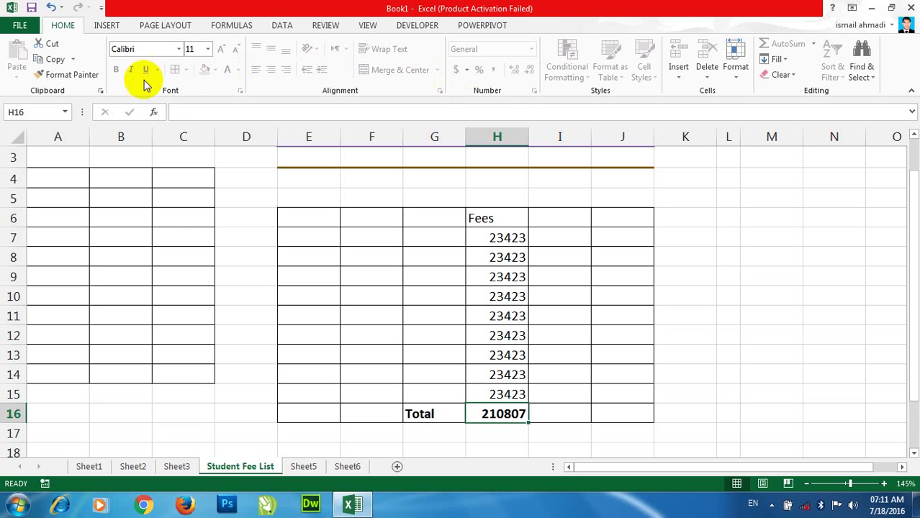
# Step: Unprotect the sheet with its password so =SUM(H7:H15) shows again, then close Book1
pyautogui.click(735, 72)
pyautogui.click(754, 300)
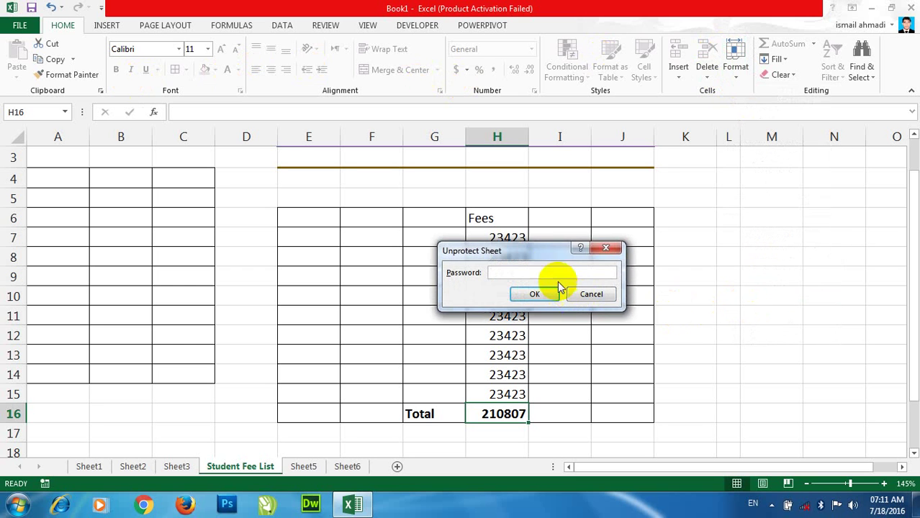
pyautogui.press('Return')
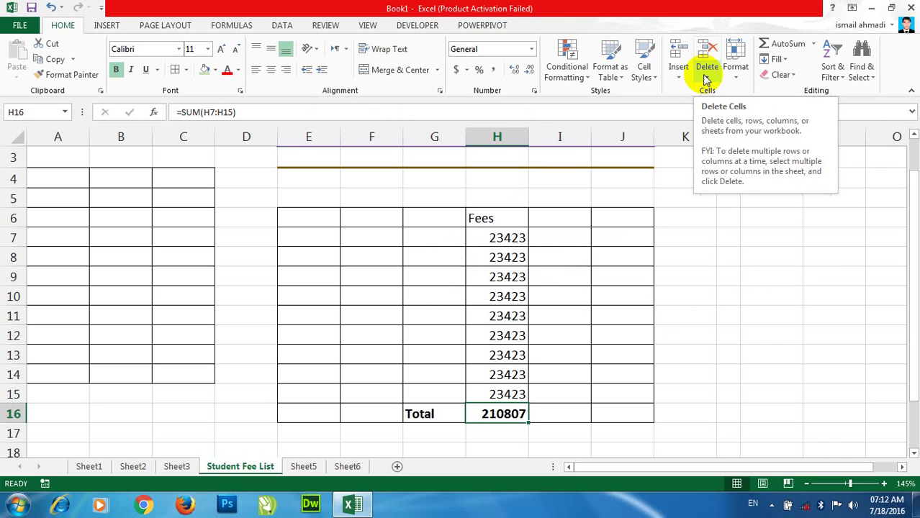
pyautogui.click(910, 8)
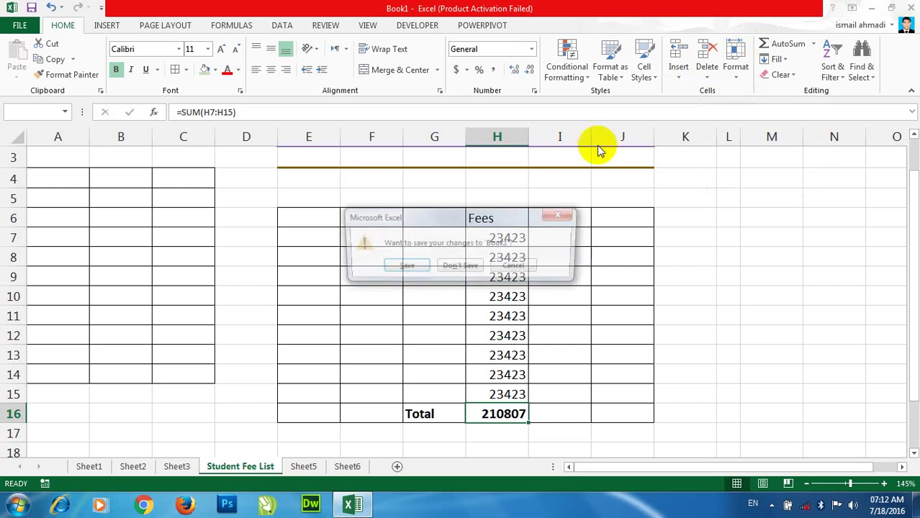